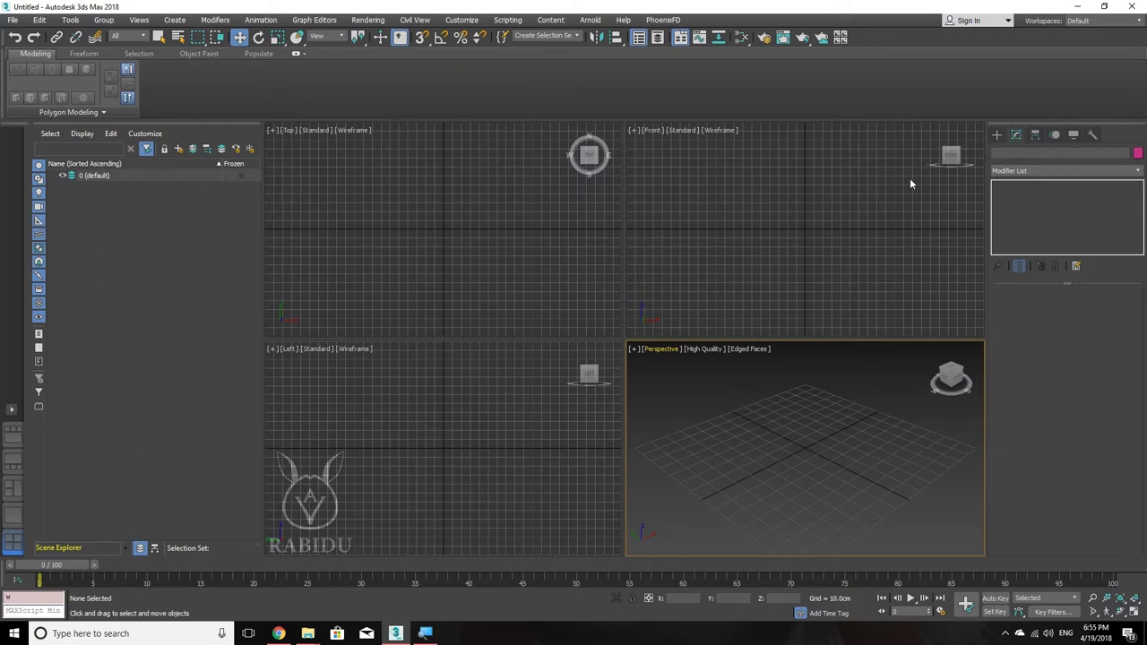
# Step: Activate the Box tool under Standard Primitives and maximize the Perspective viewport
pyautogui.click(1000, 136)
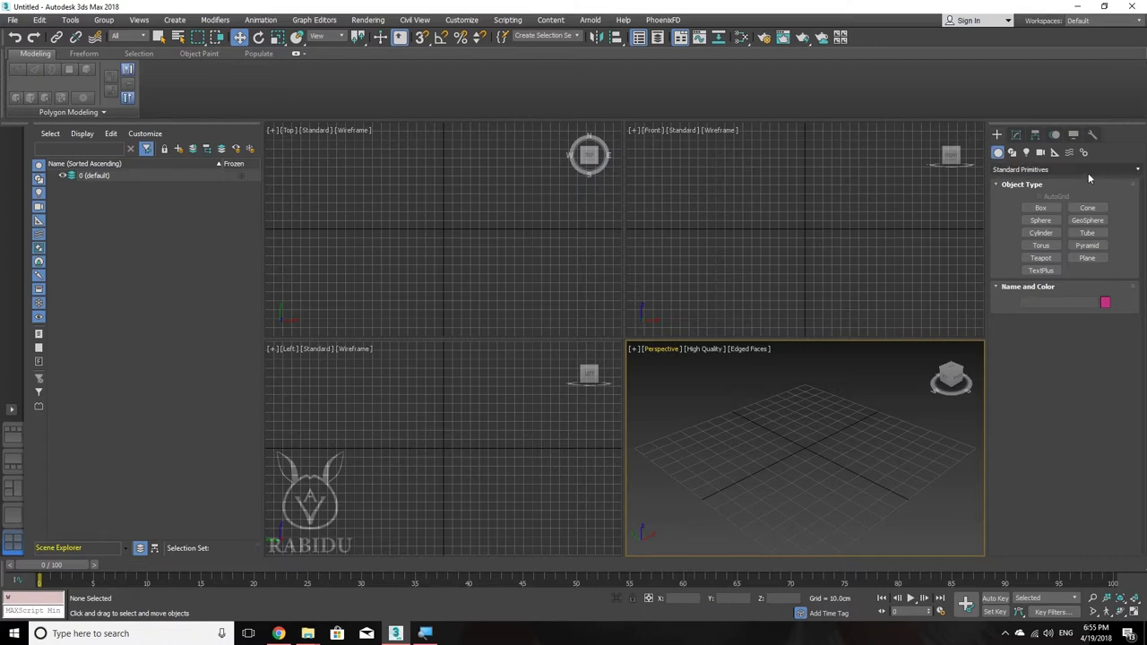
pyautogui.click(1041, 208)
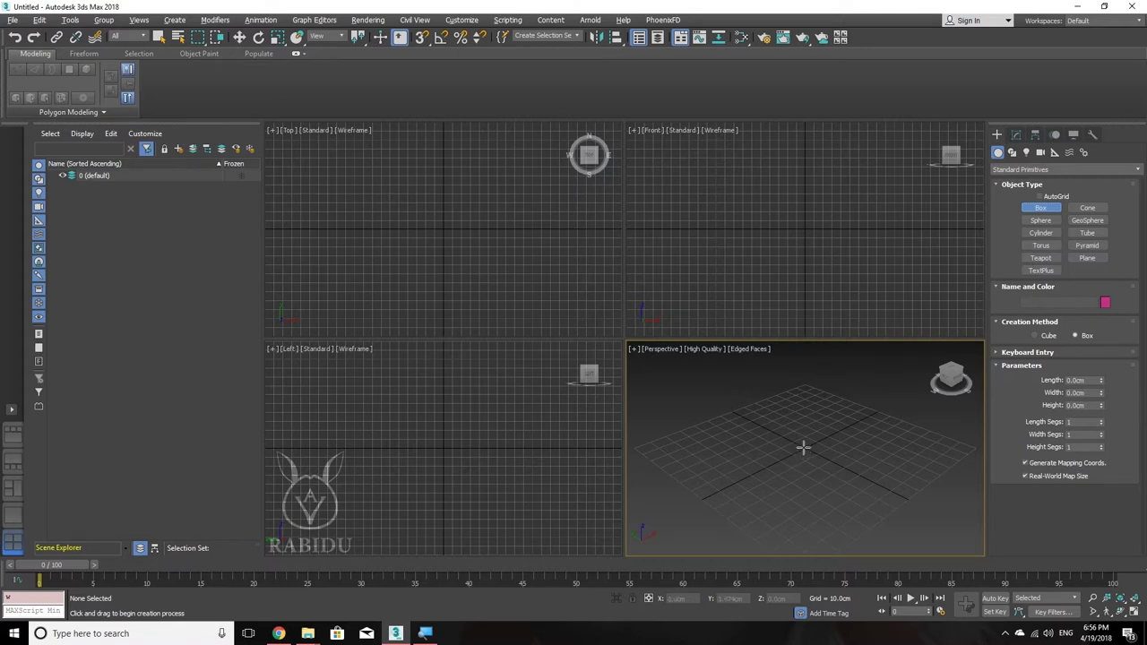
pyautogui.hotkey('alt', 'w')
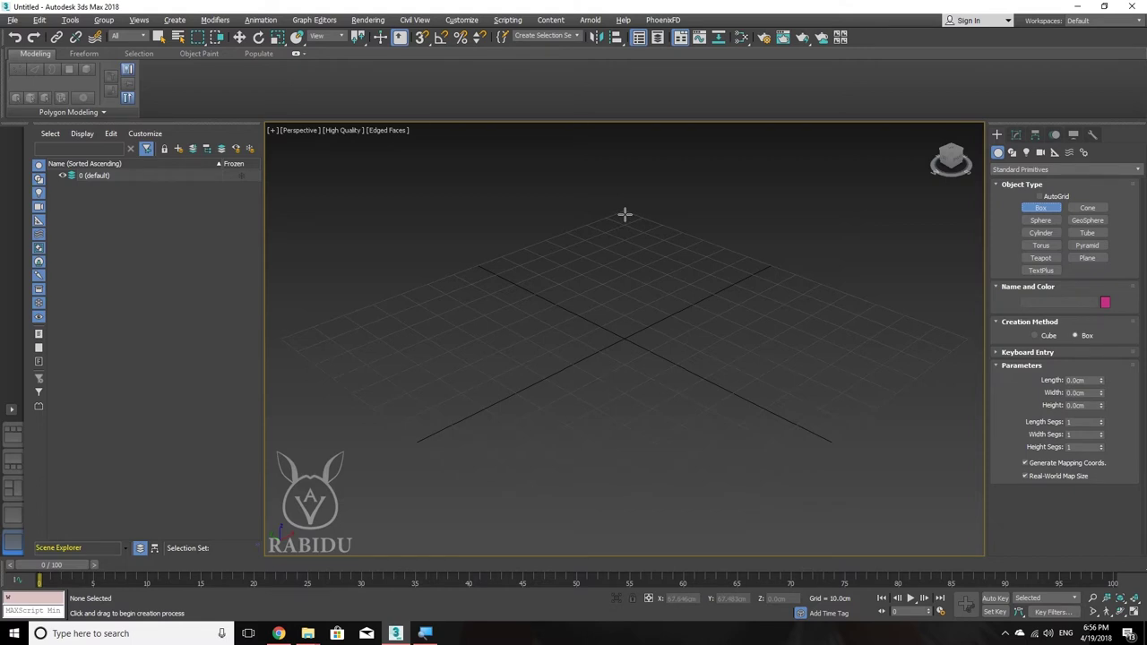
# Step: Draw a box on the grid, a sphere to its right and a cone to its left
pyautogui.moveTo(624, 214); pyautogui.dragTo(625, 328)
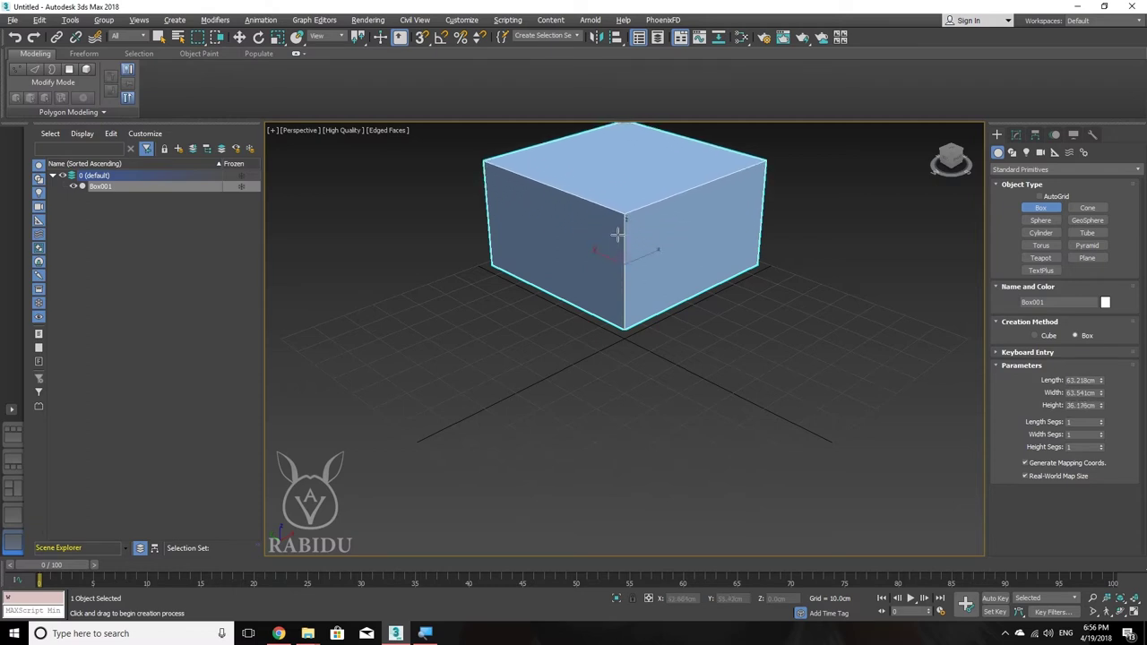
pyautogui.click(1039, 221)
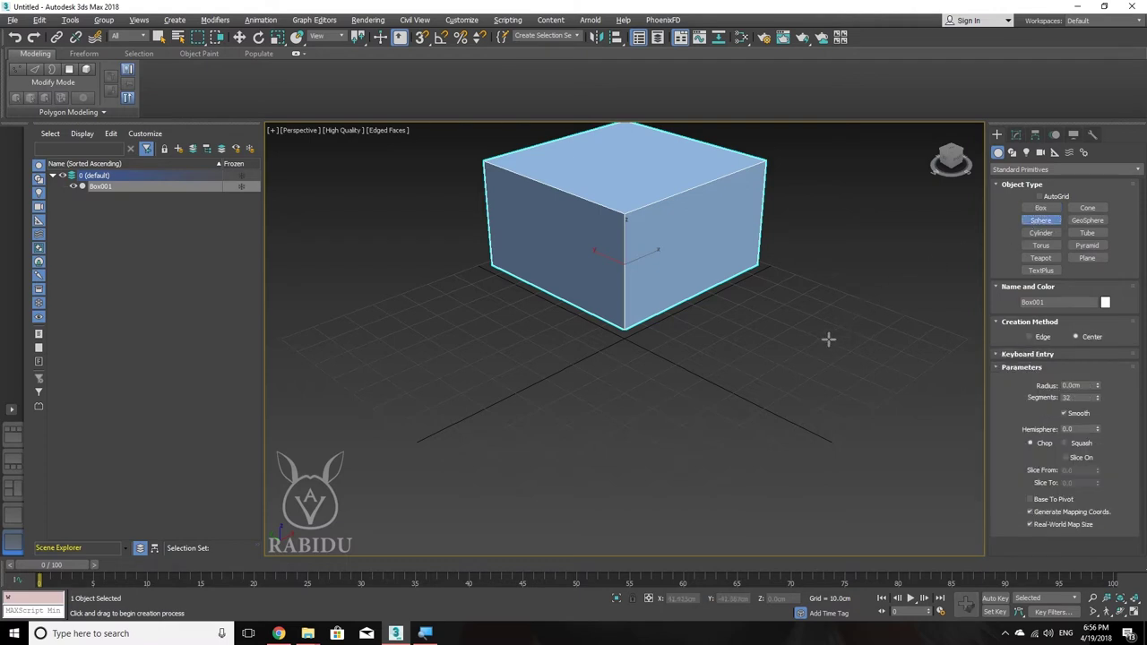
pyautogui.moveTo(825, 339); pyautogui.dragTo(825, 304)
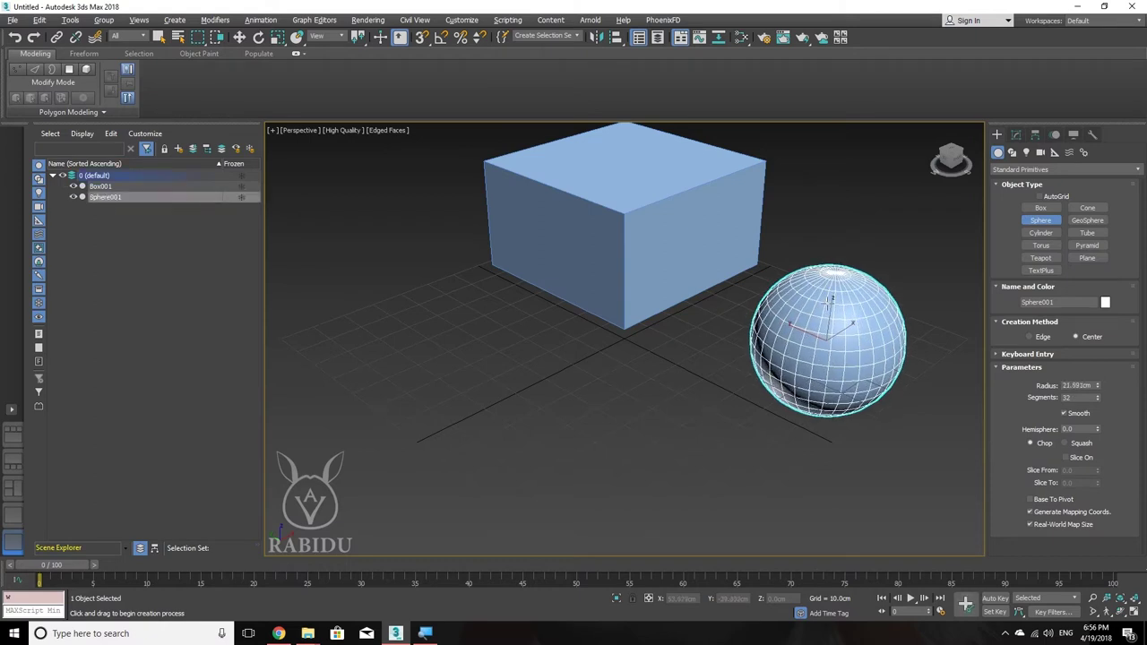
pyautogui.click(1084, 208)
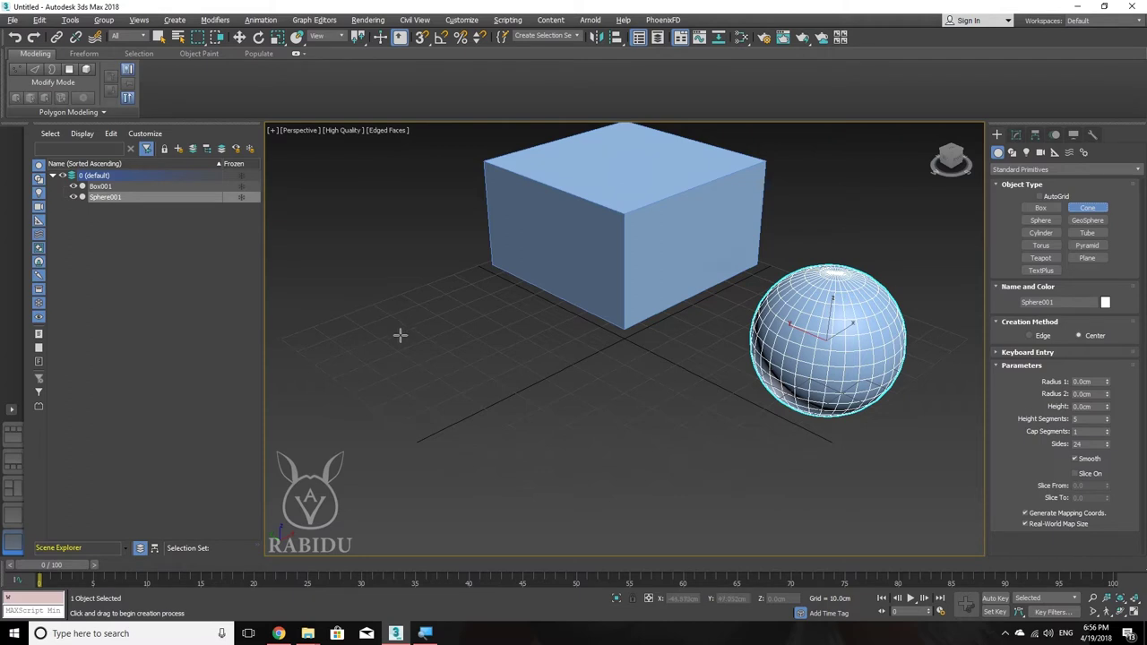
pyautogui.moveTo(407, 346); pyautogui.dragTo(414, 300)
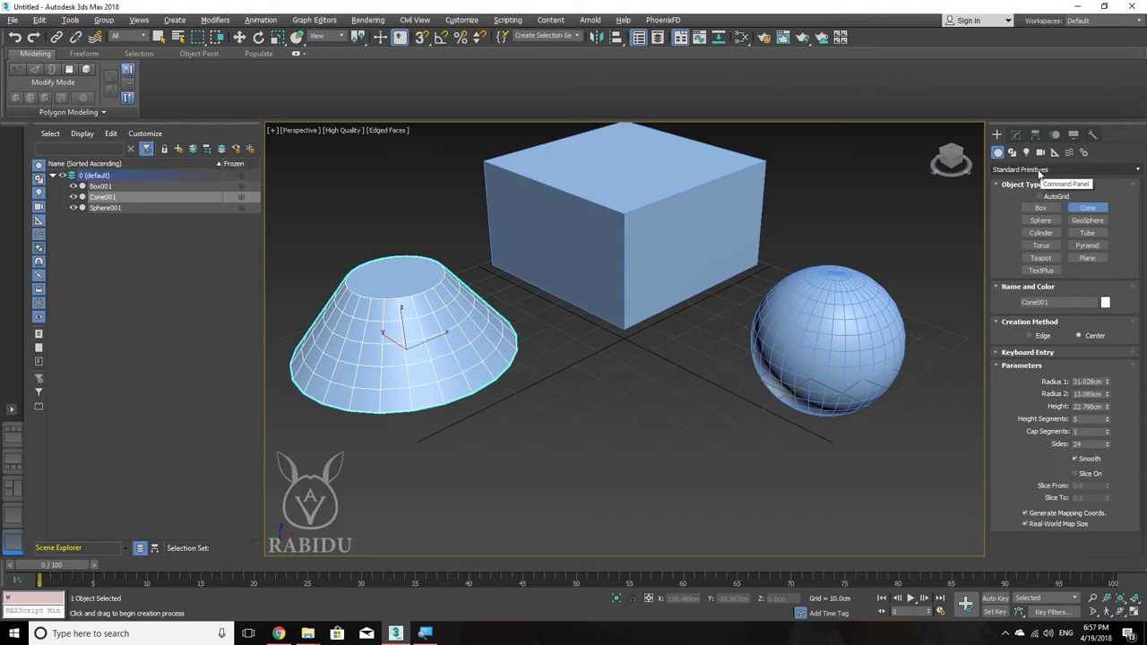
# Step: Add a teapot of about 20.9 cm radius in front of the box and reframe the view
pyautogui.click(1042, 259)
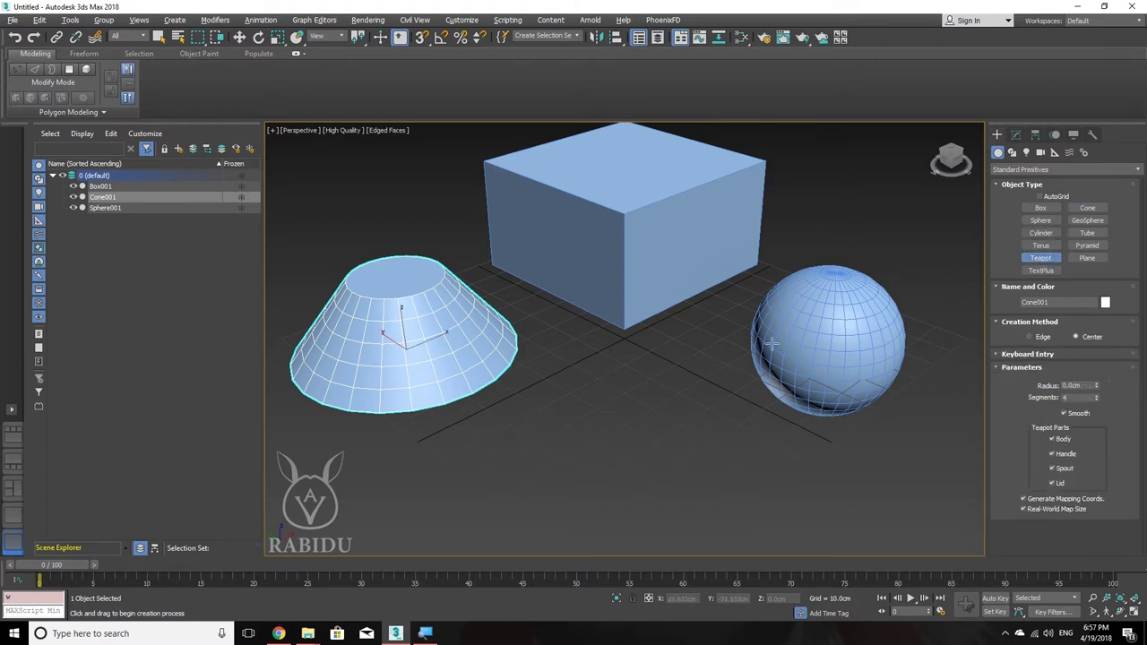
pyautogui.moveTo(607, 430); pyautogui.dragTo(616, 394)
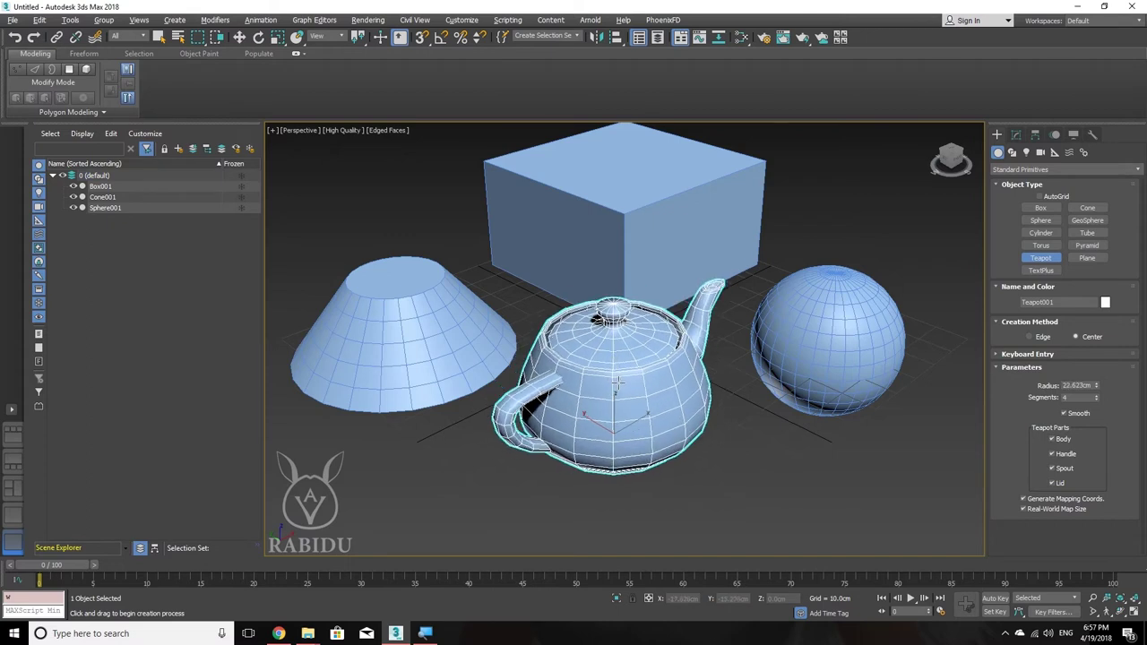
pyautogui.moveTo(617, 394); pyautogui.dragTo(616, 388)
pyautogui.scroll(-3, 681, 376)
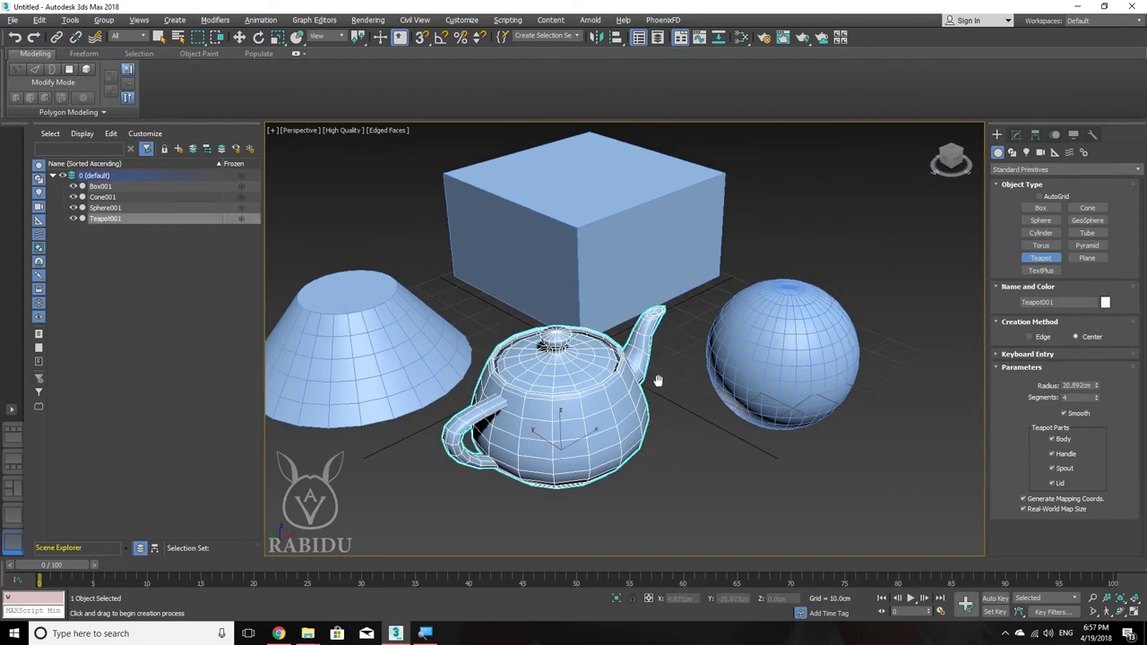
pyautogui.scroll(-3, 660, 379)
pyautogui.scroll(-2, 655, 379)
pyautogui.moveTo(679, 386); pyautogui.dragTo(594, 373, button='middle')
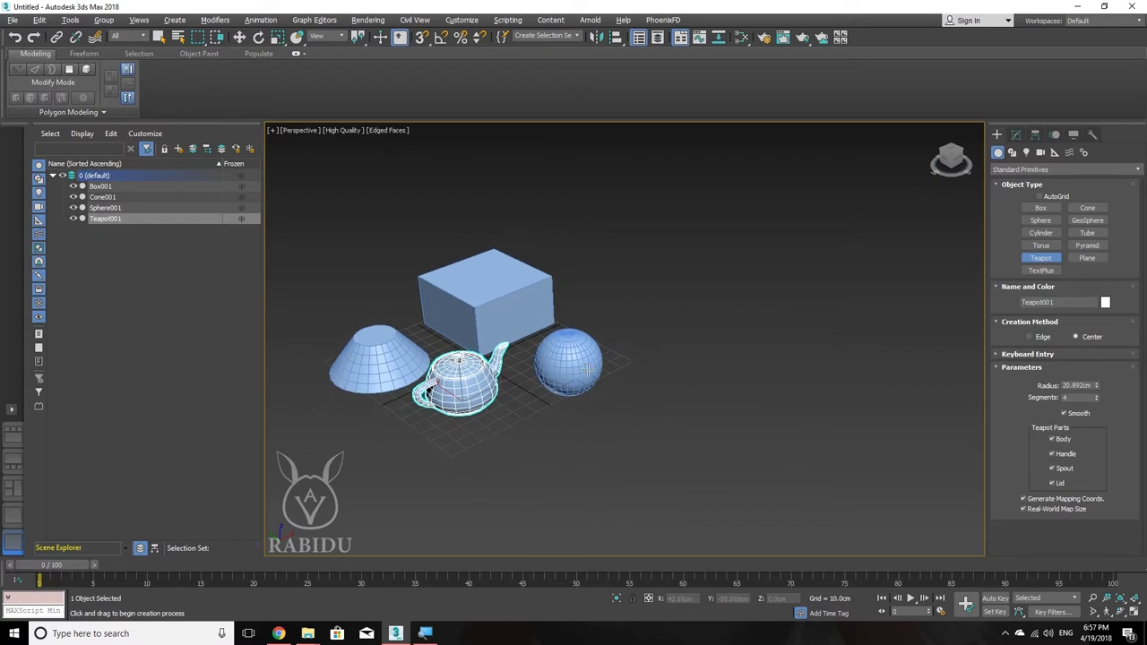
pyautogui.click(1068, 170)
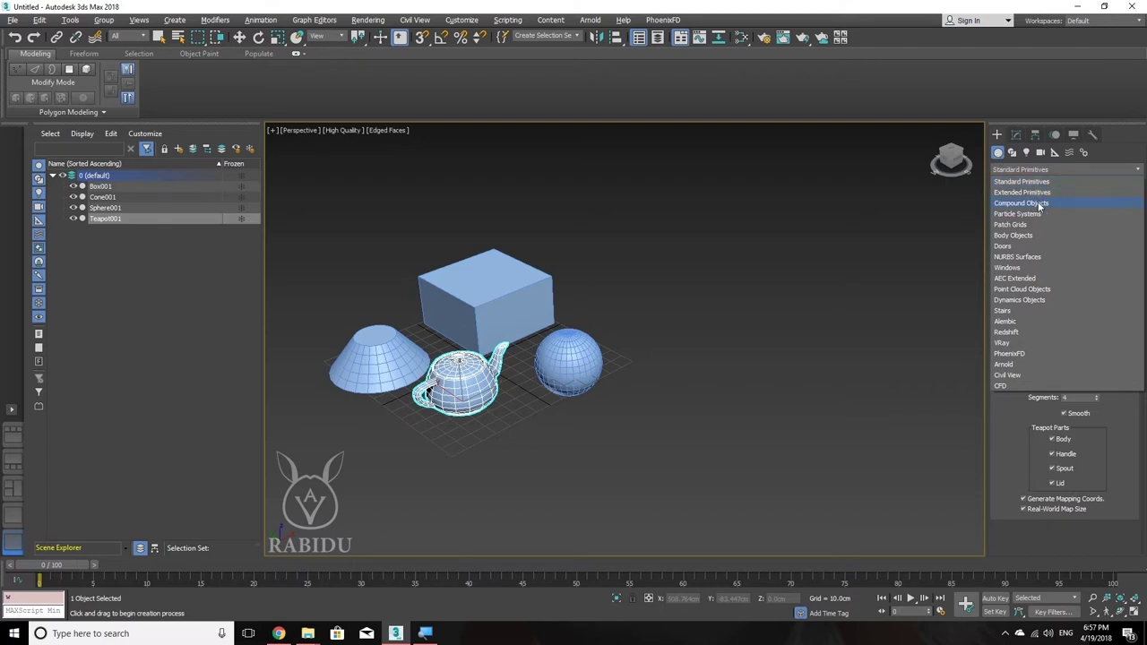
# Step: Create a framed pivot door 73.305 cm wide, 5.474 cm deep and 101.844 cm high
pyautogui.click(1016, 247)
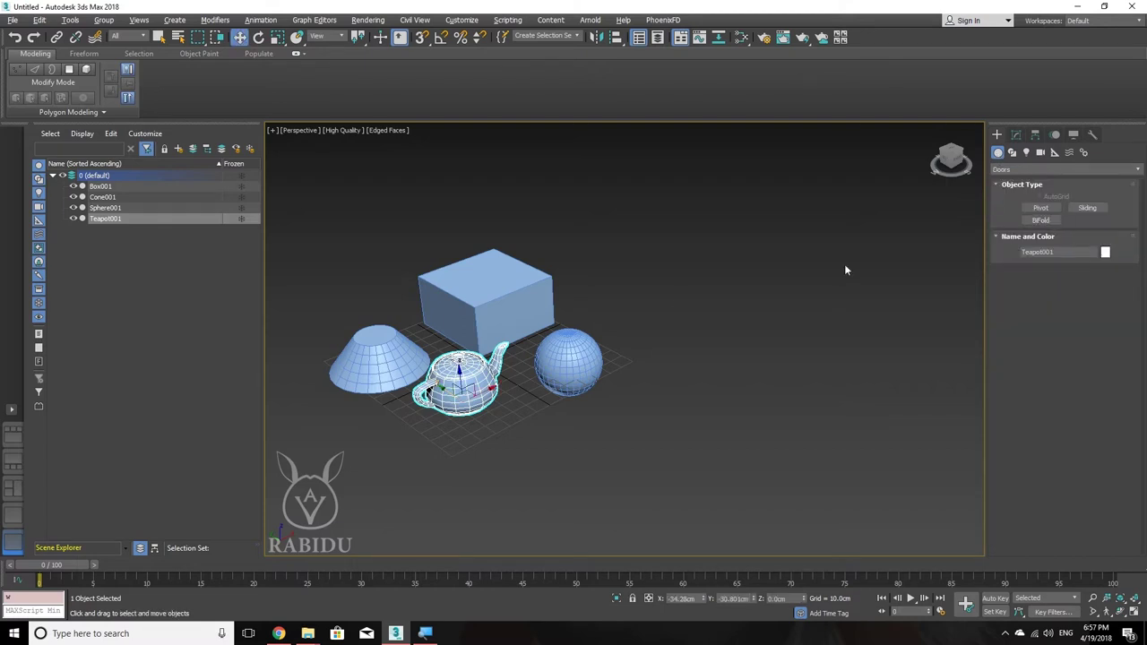
pyautogui.scroll(3, 663, 310)
pyautogui.moveTo(655, 307); pyautogui.dragTo(731, 314, button='middle')
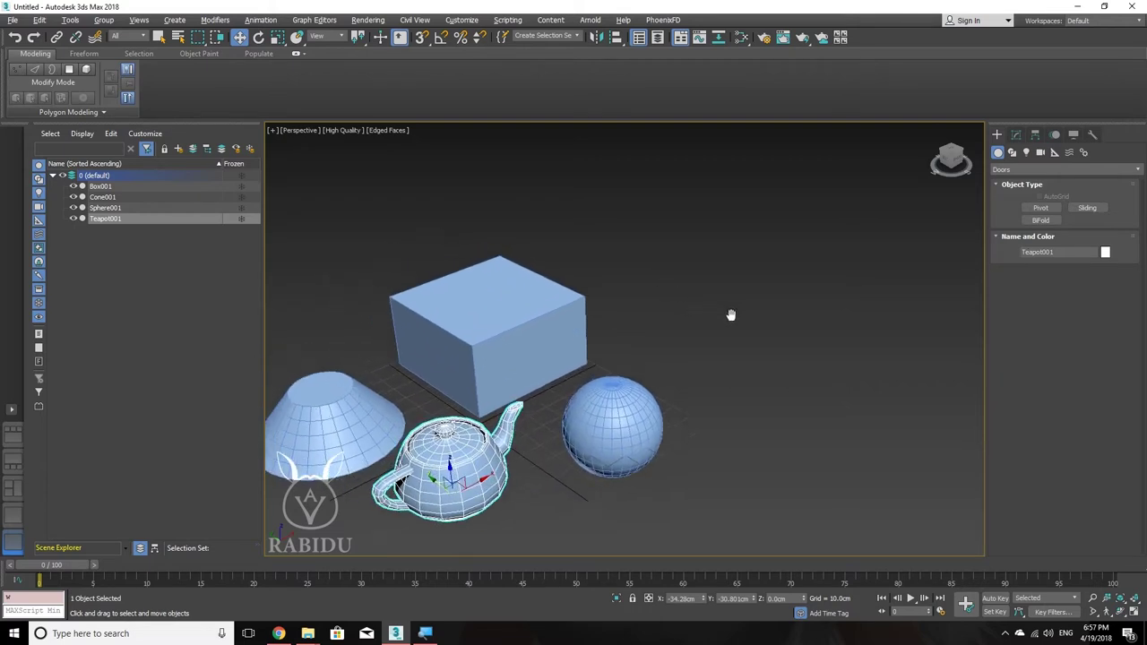
pyautogui.click(1039, 209)
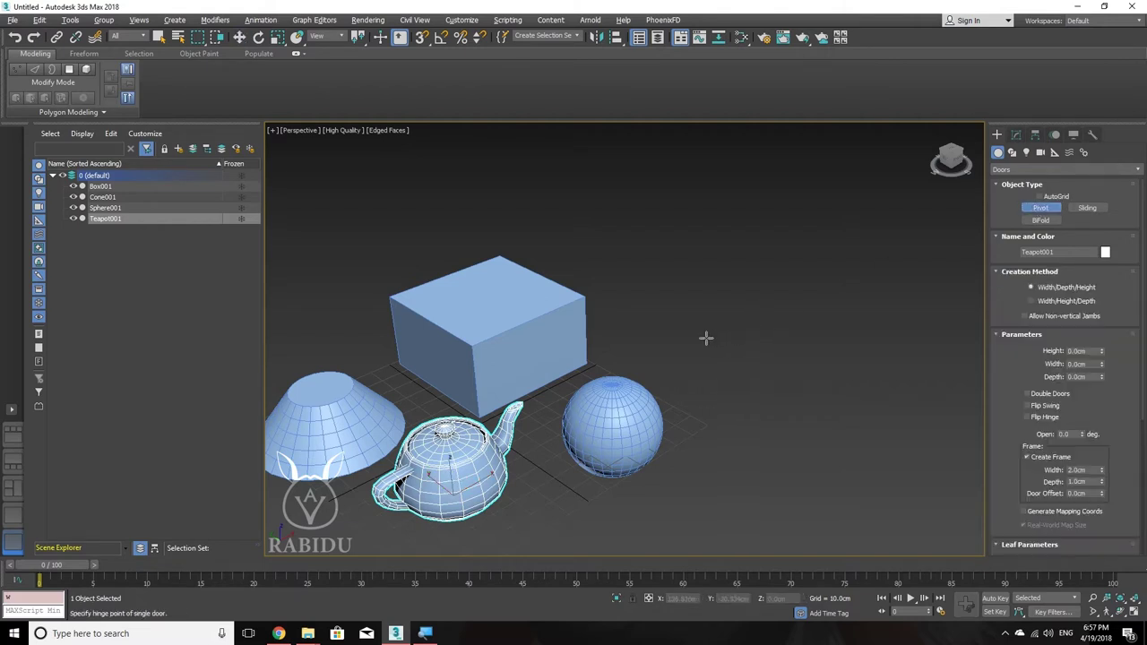
pyautogui.moveTo(706, 337)
pyautogui.mouseDown()
pyautogui.moveTo(760, 290)
pyautogui.moveTo(666, 324)
pyautogui.moveTo(854, 339)
pyautogui.mouseUp()
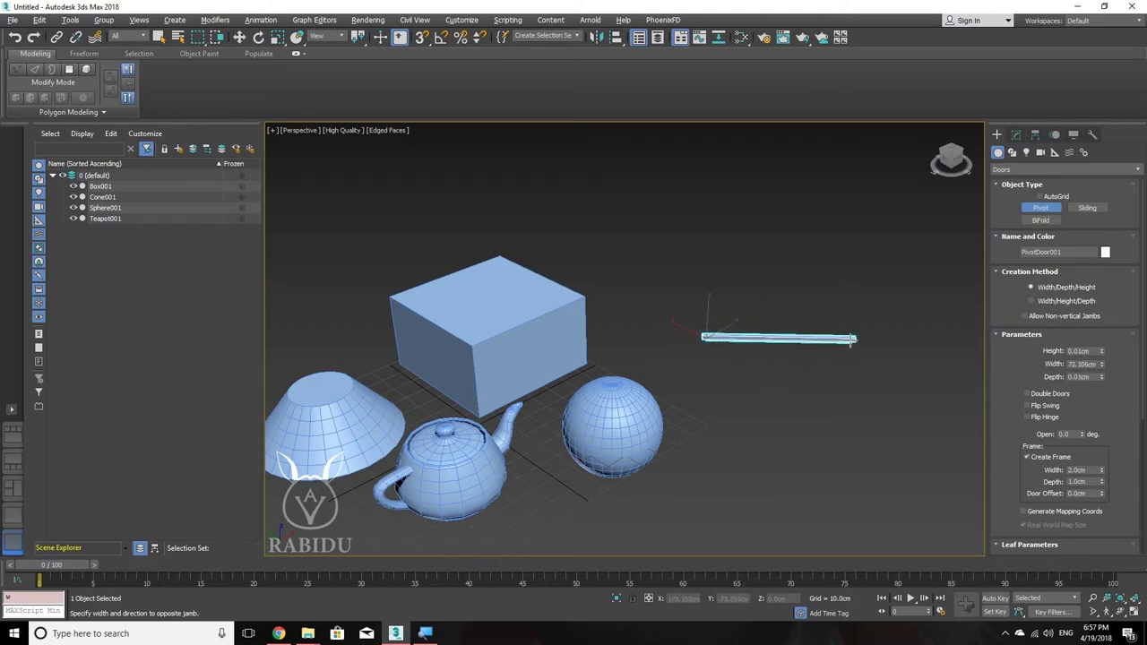
pyautogui.moveTo(853, 341); pyautogui.dragTo(853, 339)
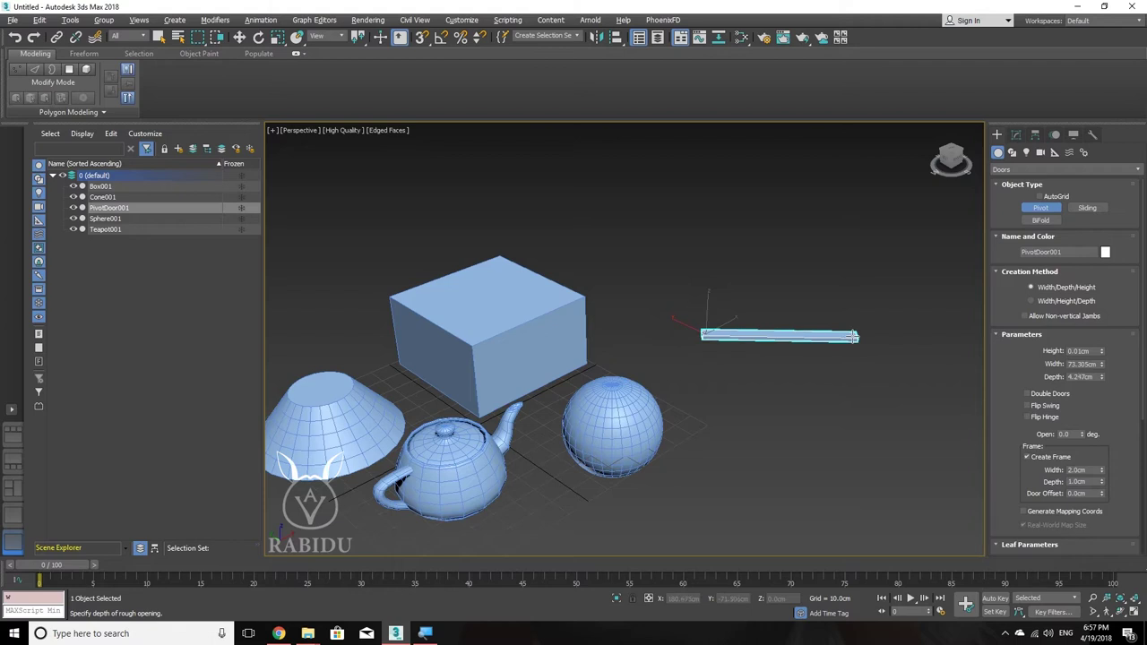
pyautogui.click(853, 335)
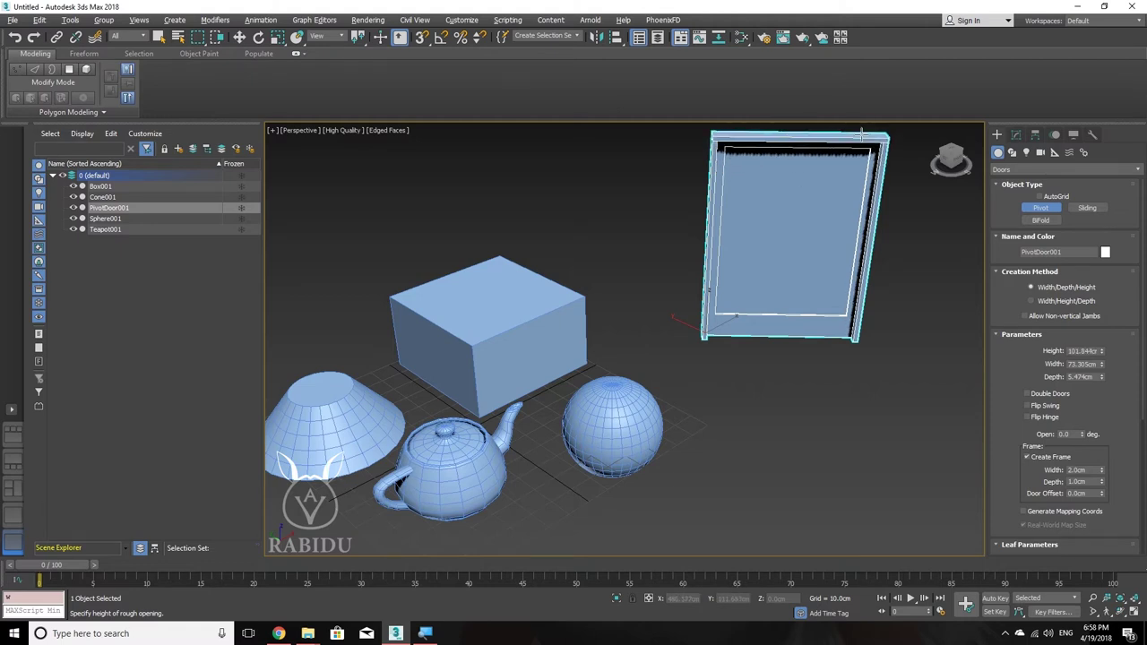
pyautogui.click(861, 132)
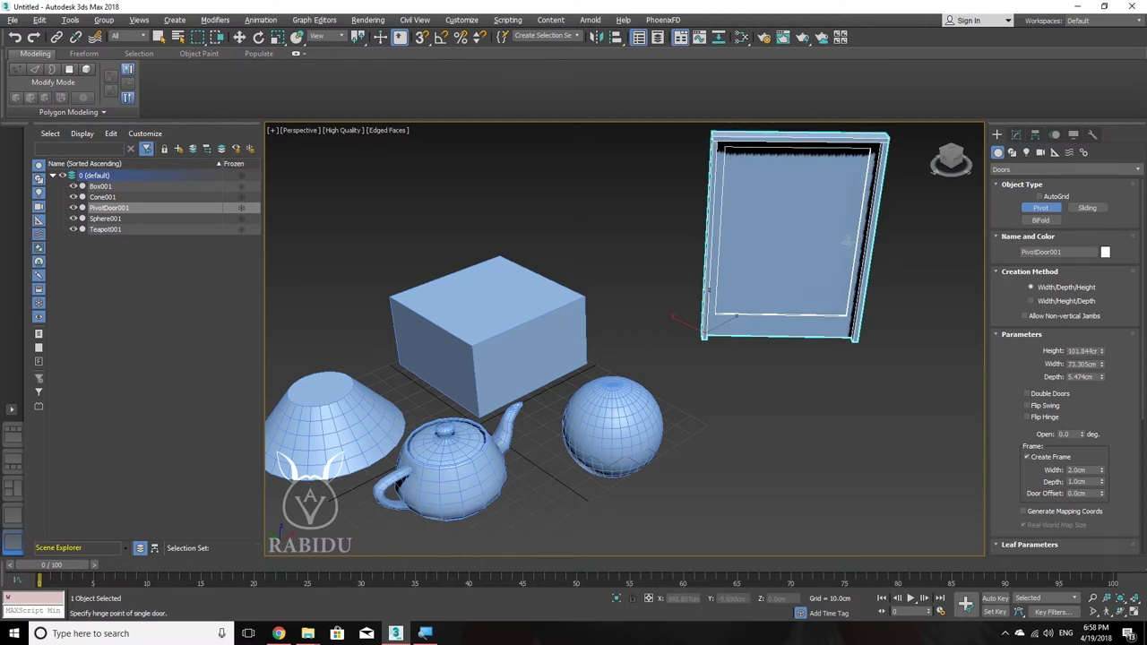
pyautogui.moveTo(779, 263); pyautogui.dragTo(715, 306, button='middle')
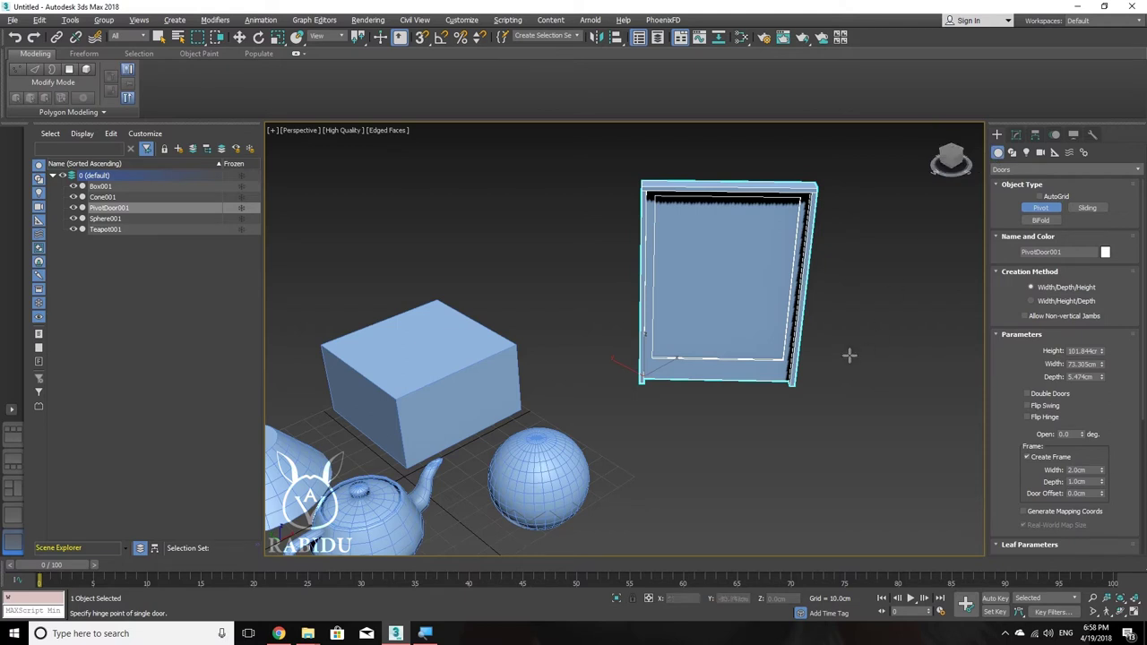
# Step: Edit the door's height in the Modify panel, first committing 2000 cm by mistake
pyautogui.click(1016, 137)
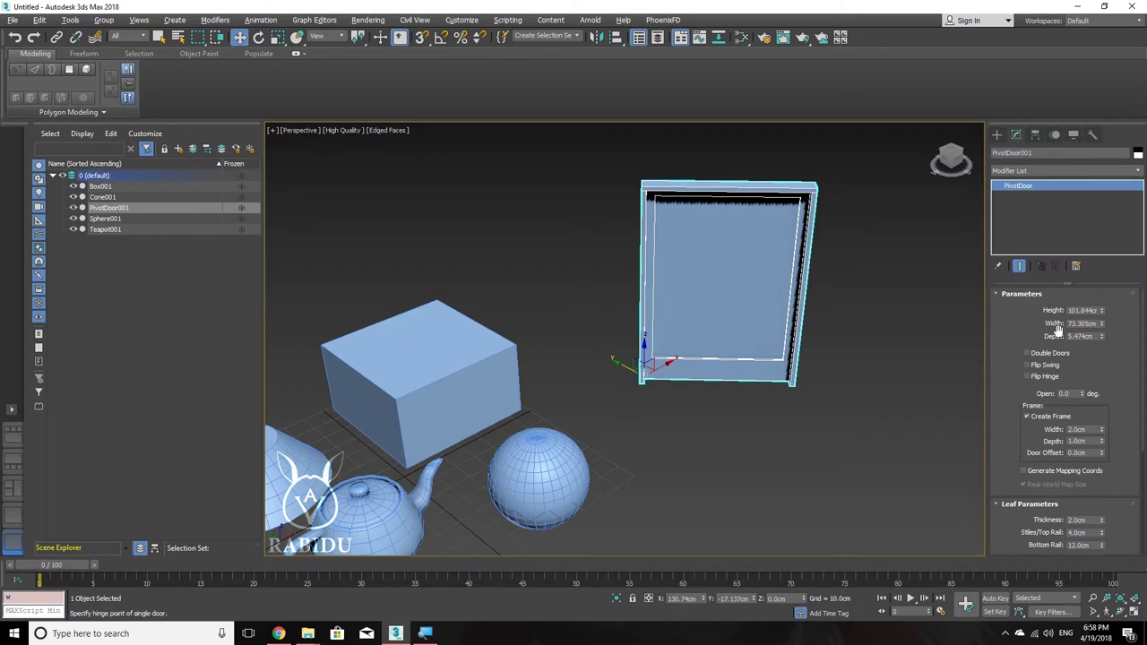
pyautogui.moveTo(1103, 313); pyautogui.dragTo(1096, 296)
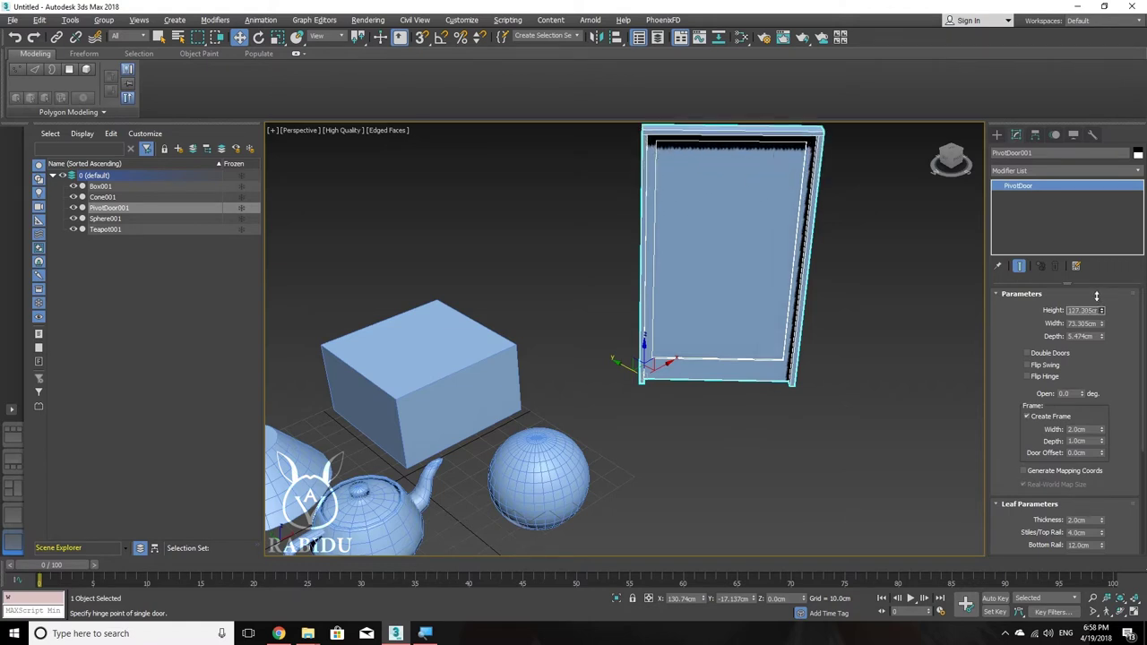
pyautogui.click(1091, 310)
pyautogui.moveTo(746, 287); pyautogui.dragTo(724, 323, button='middle')
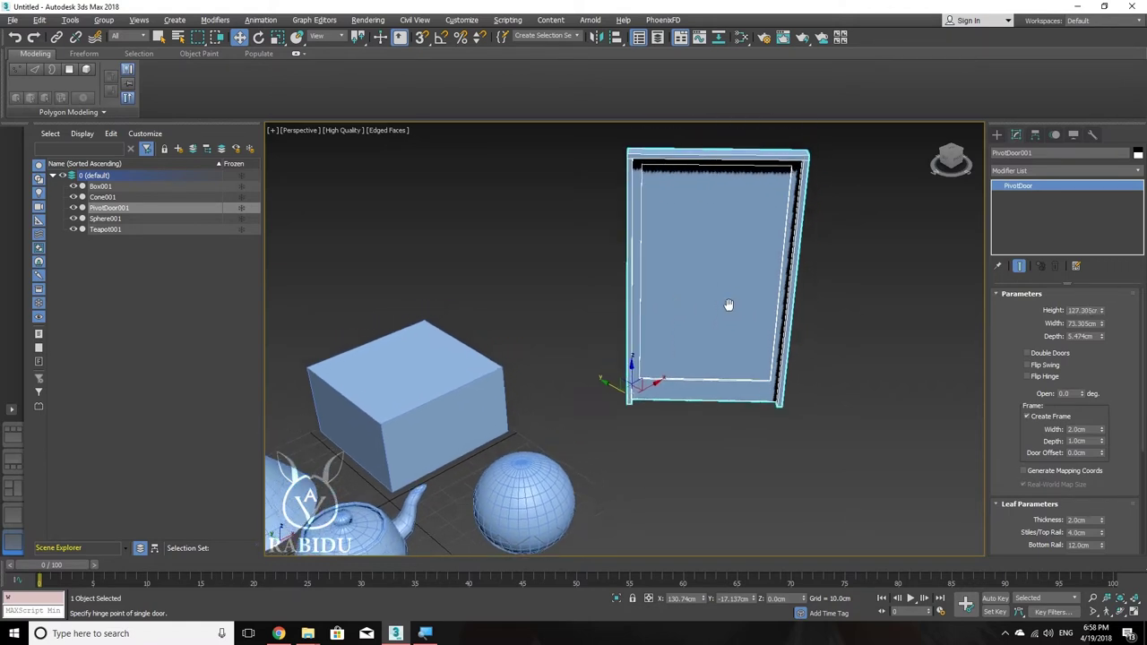
pyautogui.doubleClick(1082, 310)
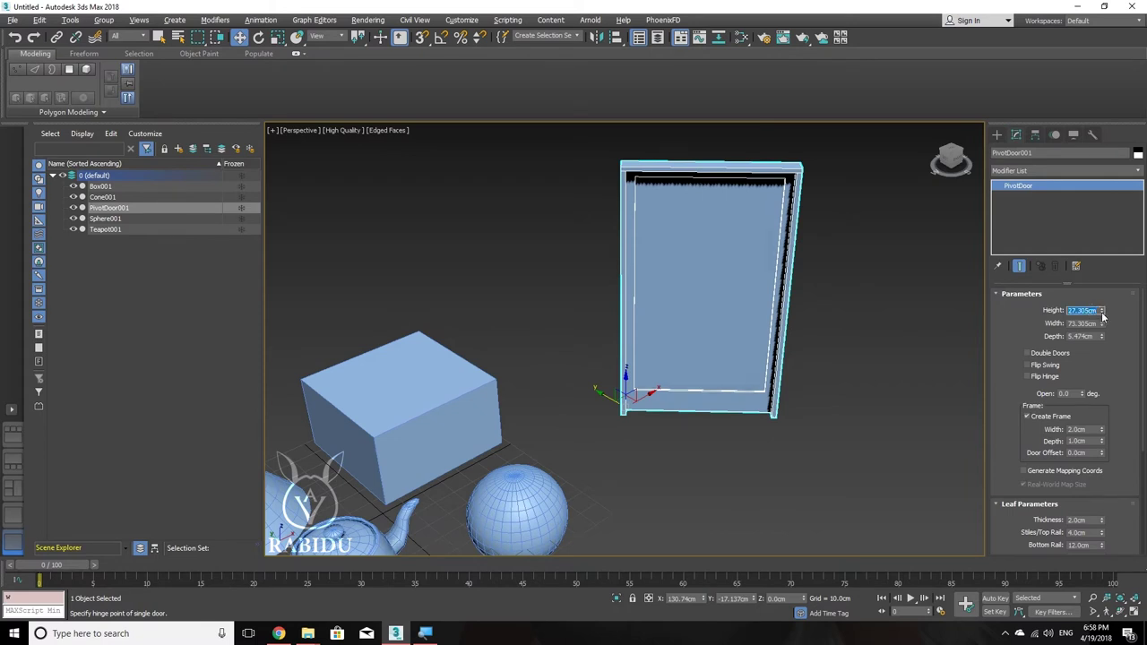
pyautogui.write('1')
pyautogui.write('00')
pyautogui.press('Return')
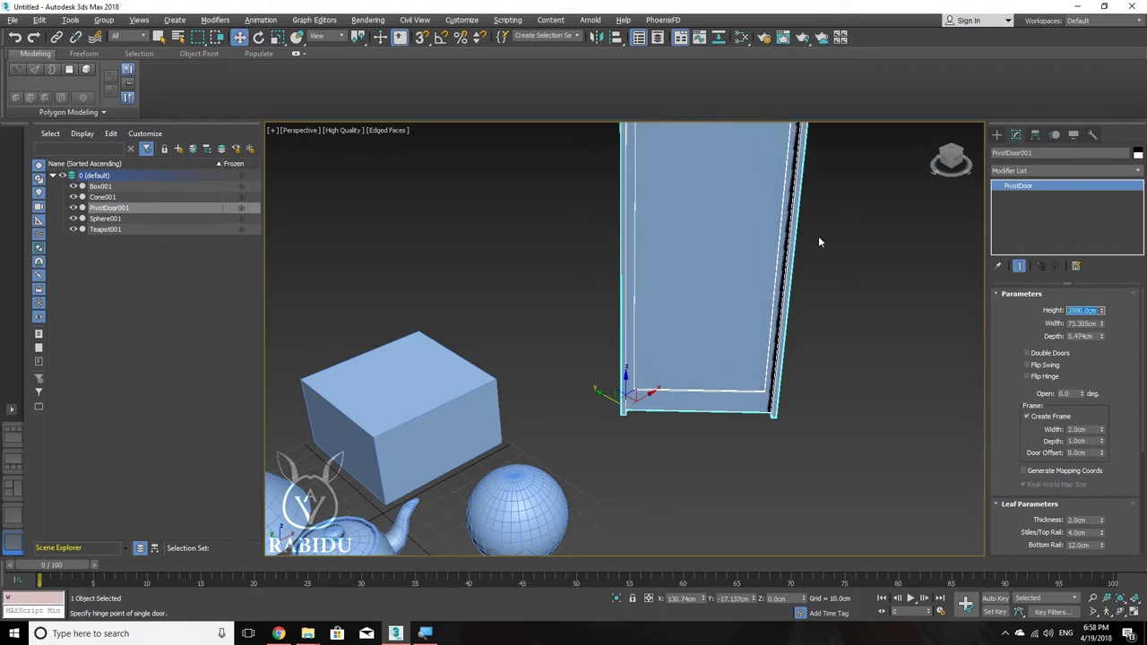
# Step: Zoom out to frame the tall door and correct its height to 200 cm
pyautogui.scroll(-2, 819, 237)
pyautogui.scroll(-4, 756, 387)
pyautogui.scroll(-2, 785, 351)
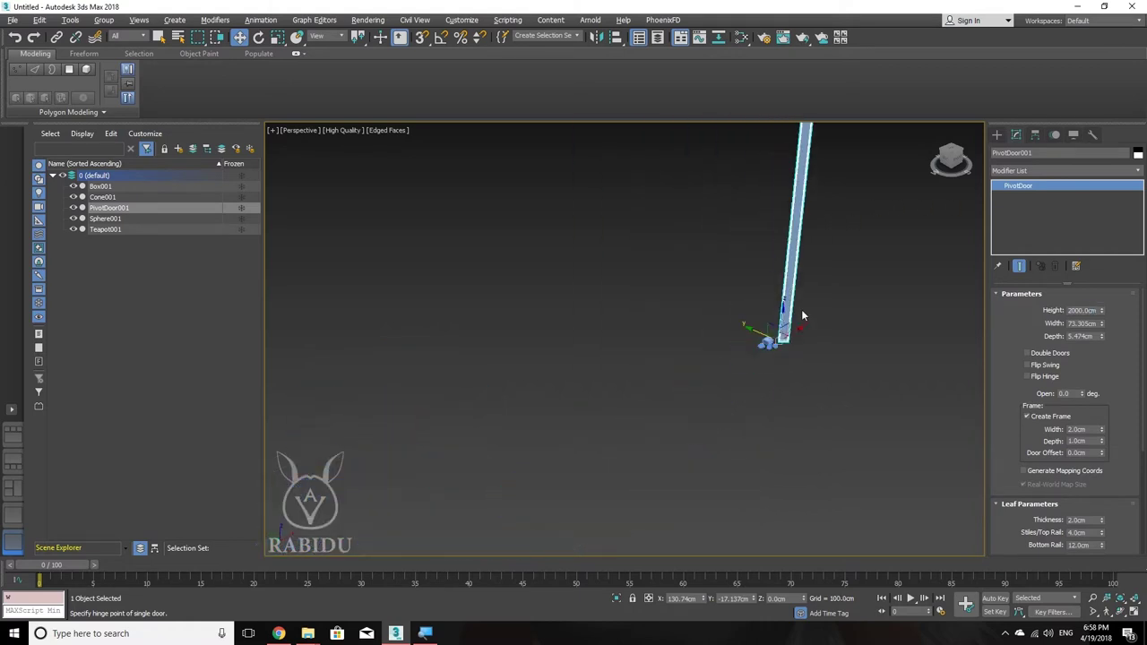
pyautogui.scroll(-1, 797, 315)
pyautogui.scroll(-2, 770, 359)
pyautogui.scroll(-1, 737, 389)
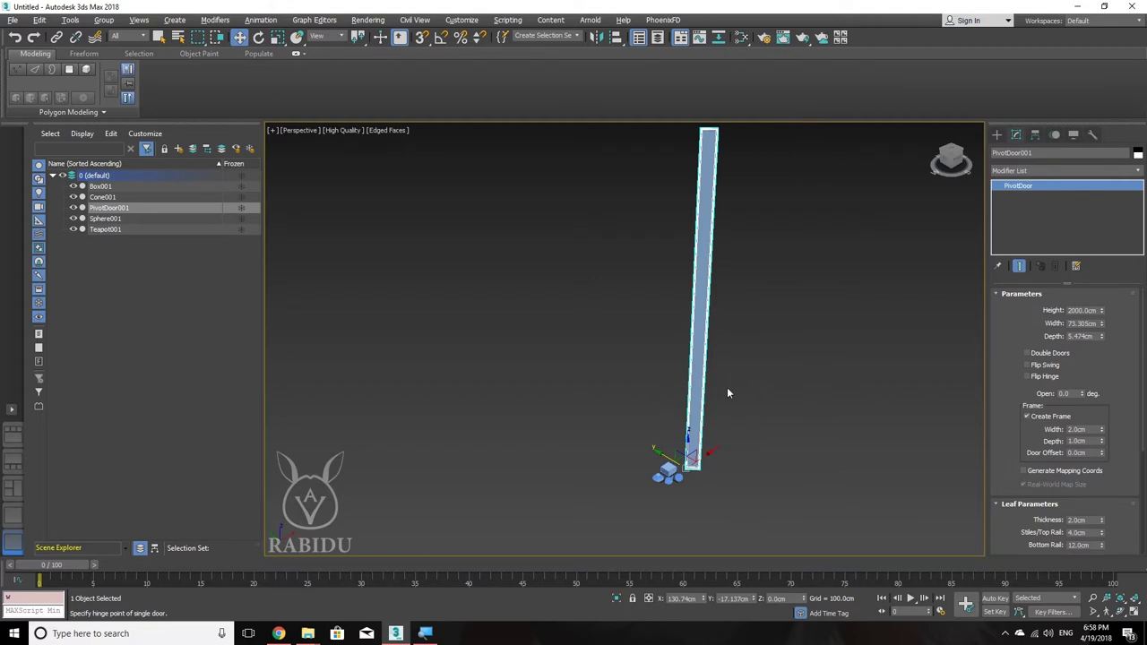
pyautogui.moveTo(717, 340); pyautogui.dragTo(726, 357, button='middle')
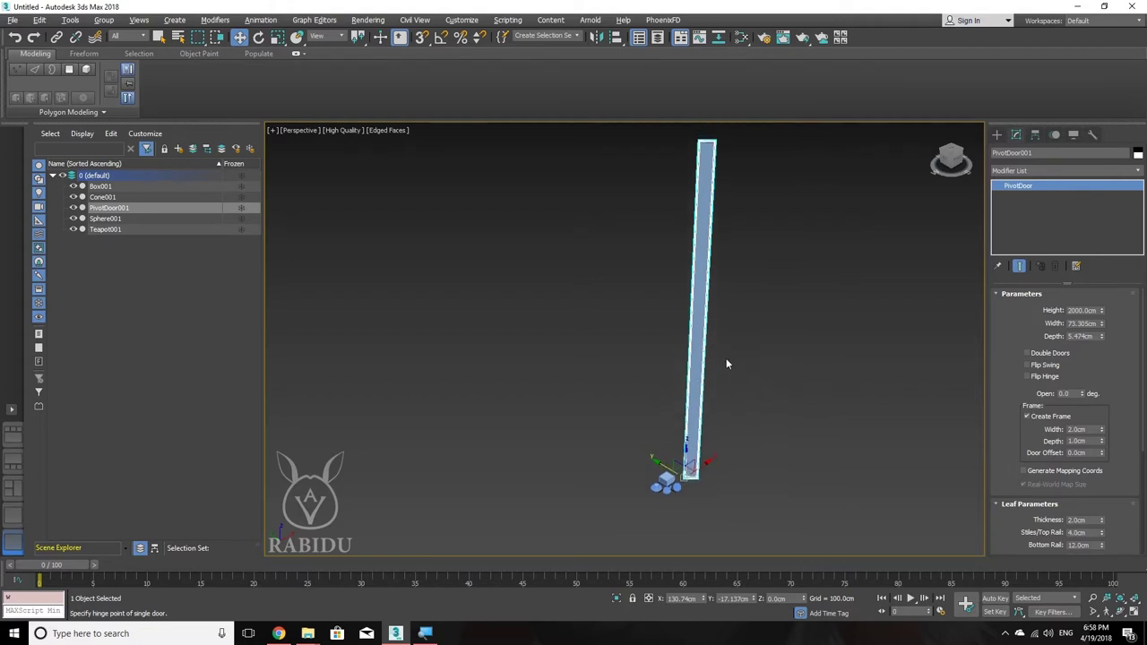
pyautogui.doubleClick(1089, 310)
pyautogui.write('200')
pyautogui.press('Return')
# Step: Orbit to view the resized door from higher up, then return to the Create panel
pyautogui.scroll(2, 686, 408)
pyautogui.scroll(3, 685, 422)
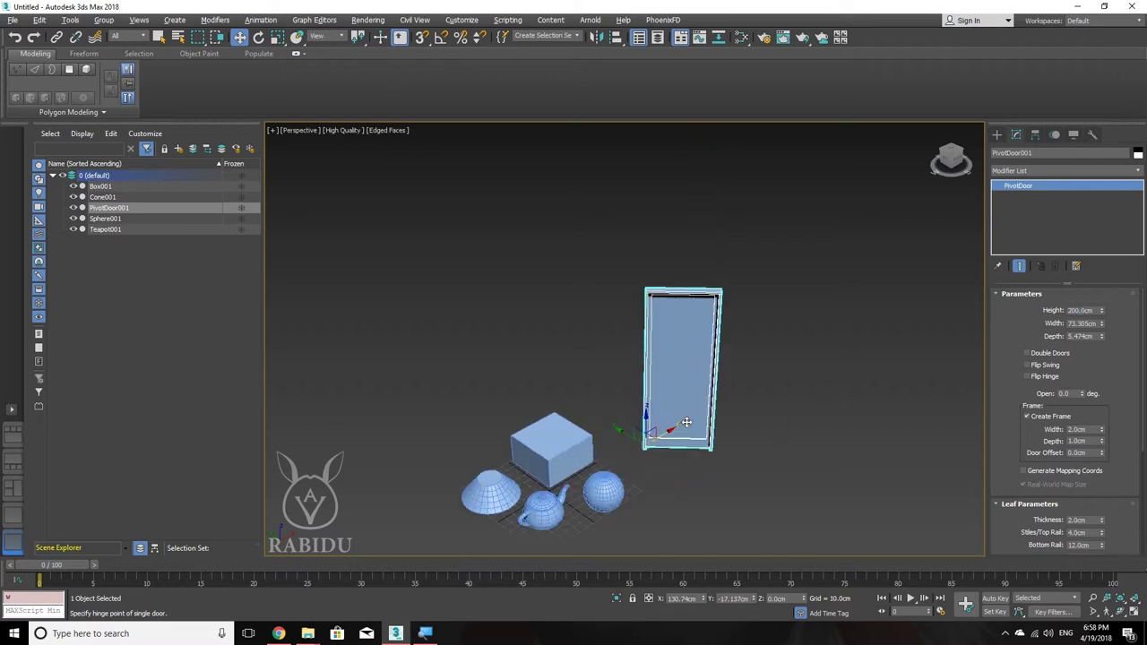
pyautogui.scroll(4, 686, 422)
pyautogui.scroll(-2, 686, 422)
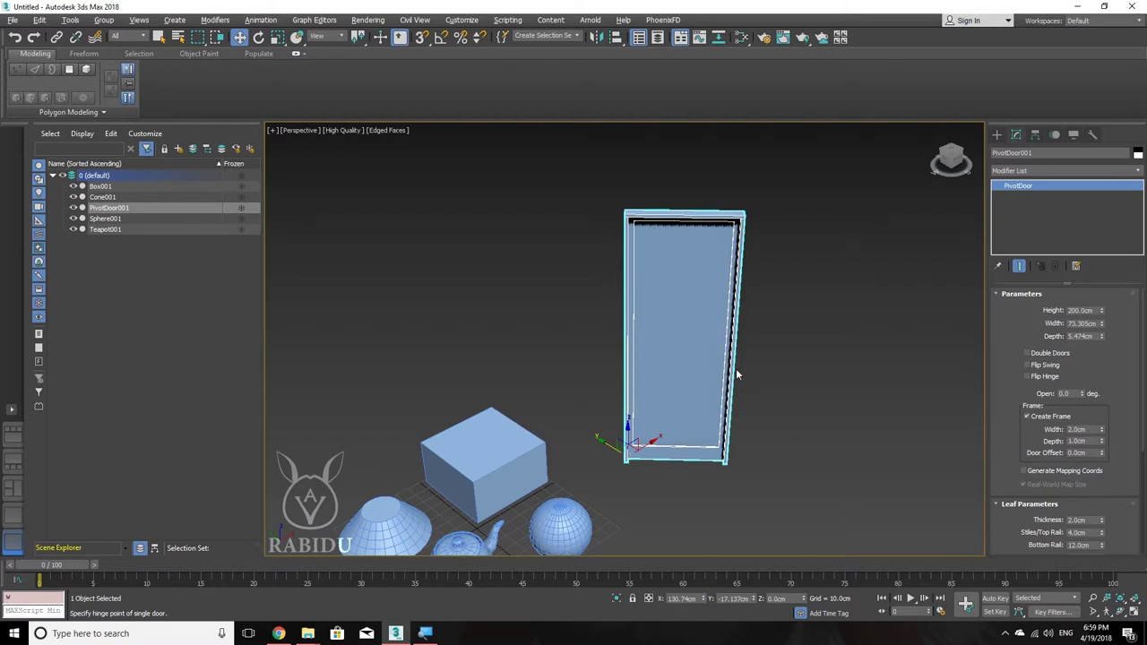
pyautogui.keyDown('alt'); pyautogui.moveTo(737, 375); pyautogui.dragTo(758, 328, button='middle'); pyautogui.keyUp('alt')
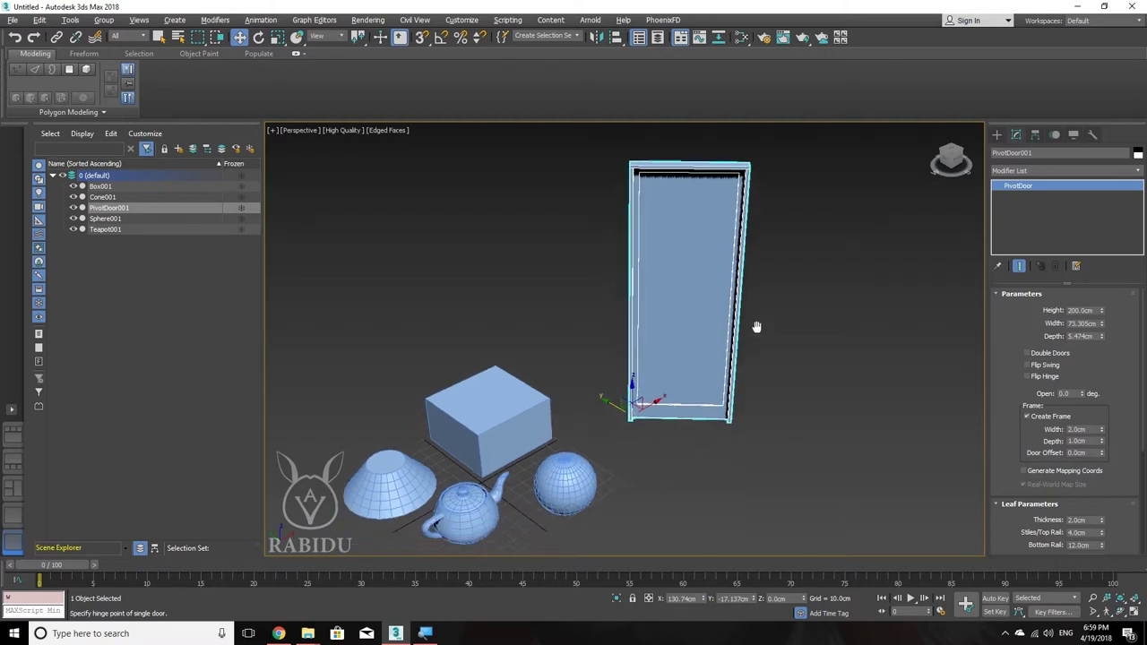
pyautogui.click(996, 134)
pyautogui.click(1029, 170)
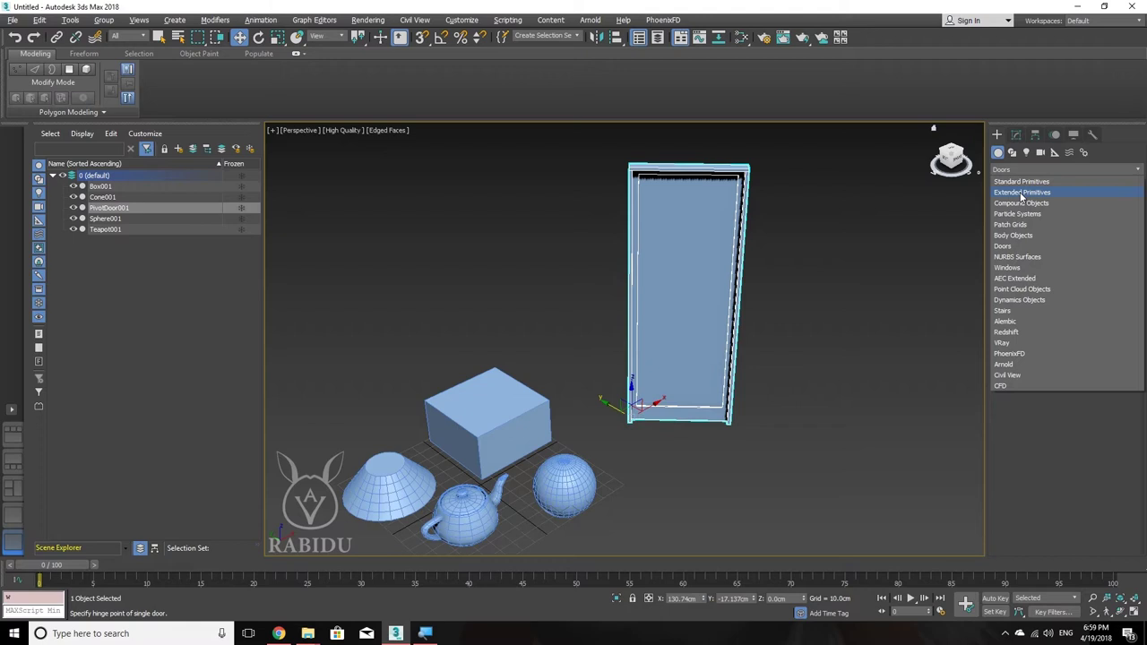
# Step: Test the door's swing with the Open spinner in the Modify panel, leaving it at 0 degrees
pyautogui.click(1020, 182)
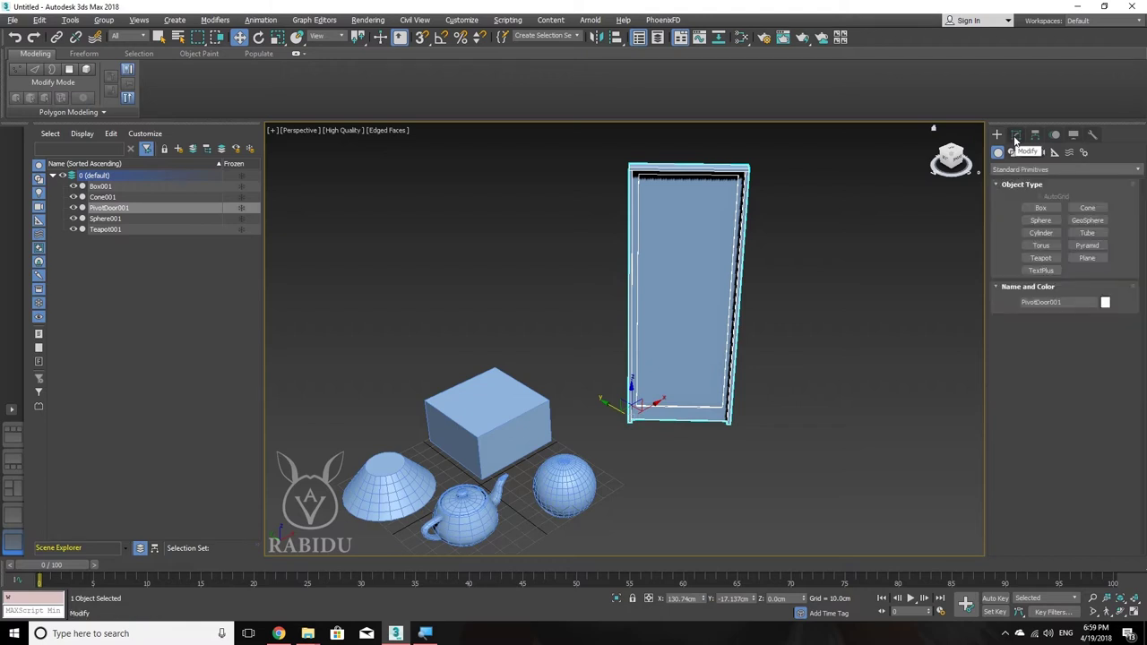
pyautogui.click(1016, 136)
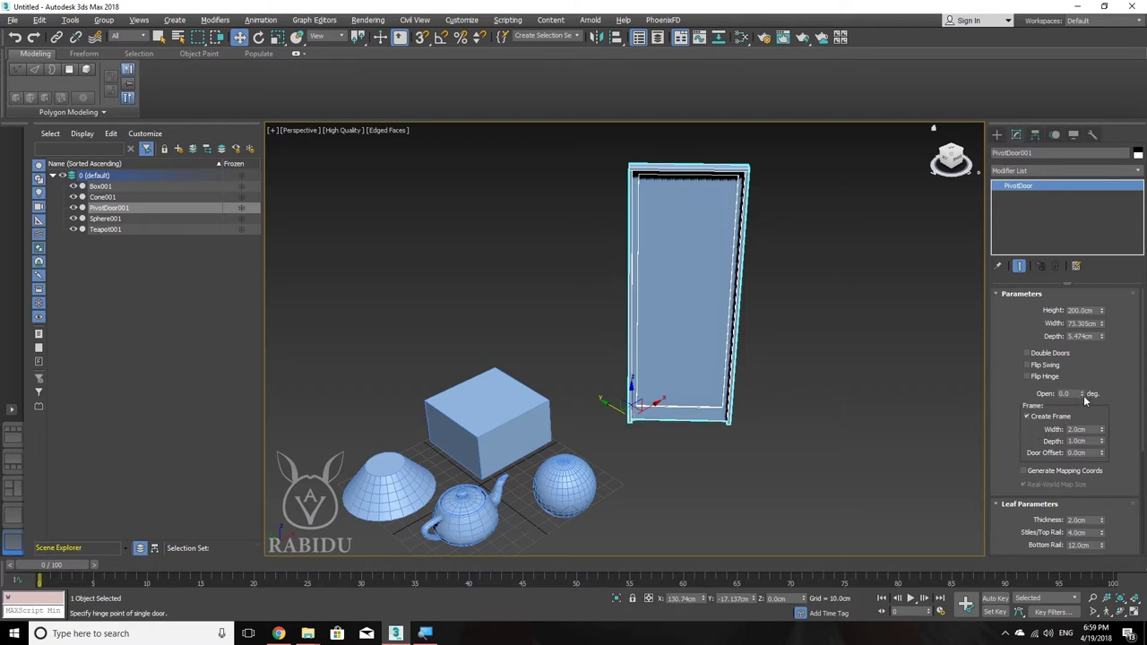
pyautogui.moveTo(1082, 398)
pyautogui.mouseDown()
pyautogui.moveTo(1081, 304)
pyautogui.moveTo(1081, 415)
pyautogui.mouseUp()
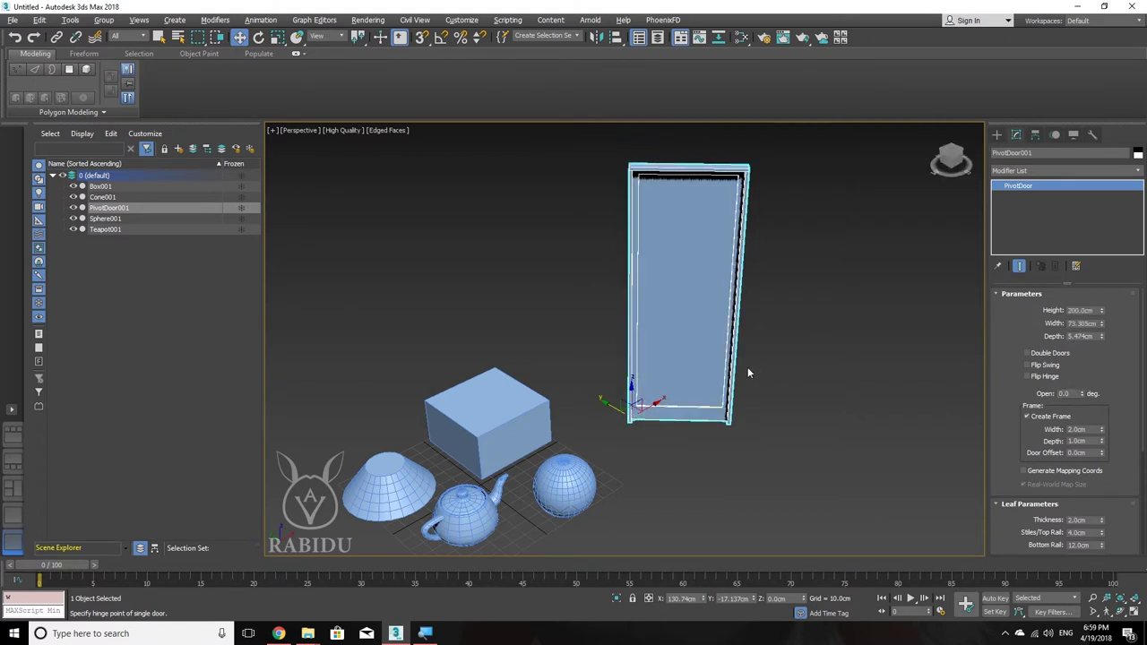
pyautogui.moveTo(747, 366)
pyautogui.mouseDown(button='middle')
pyautogui.moveTo(771, 352)
pyautogui.moveTo(823, 388)
pyautogui.mouseUp(button='middle')
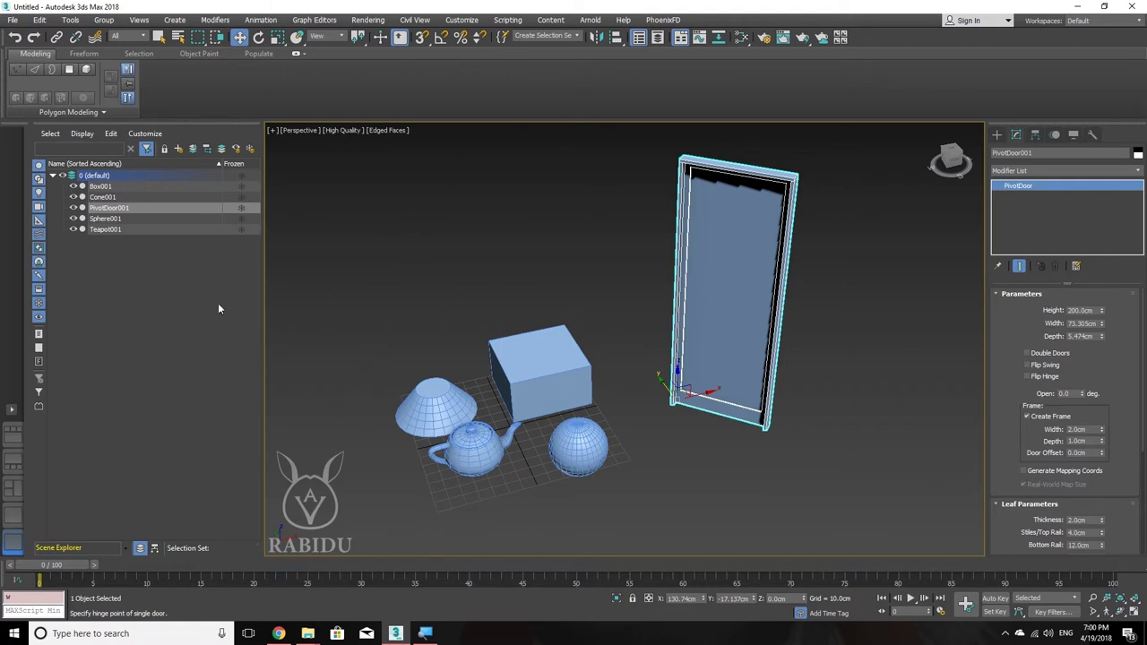
# Step: Window-select the box, cone and teapot, excluding the door and sphere
pyautogui.click(54, 176)
pyautogui.click(54, 176)
pyautogui.moveTo(395, 313)
pyautogui.mouseDown()
pyautogui.moveTo(609, 504)
pyautogui.moveTo(516, 482)
pyautogui.moveTo(525, 486)
pyautogui.moveTo(422, 403)
pyautogui.moveTo(522, 370)
pyautogui.mouseUp()
pyautogui.moveTo(527, 509); pyautogui.dragTo(526, 510)
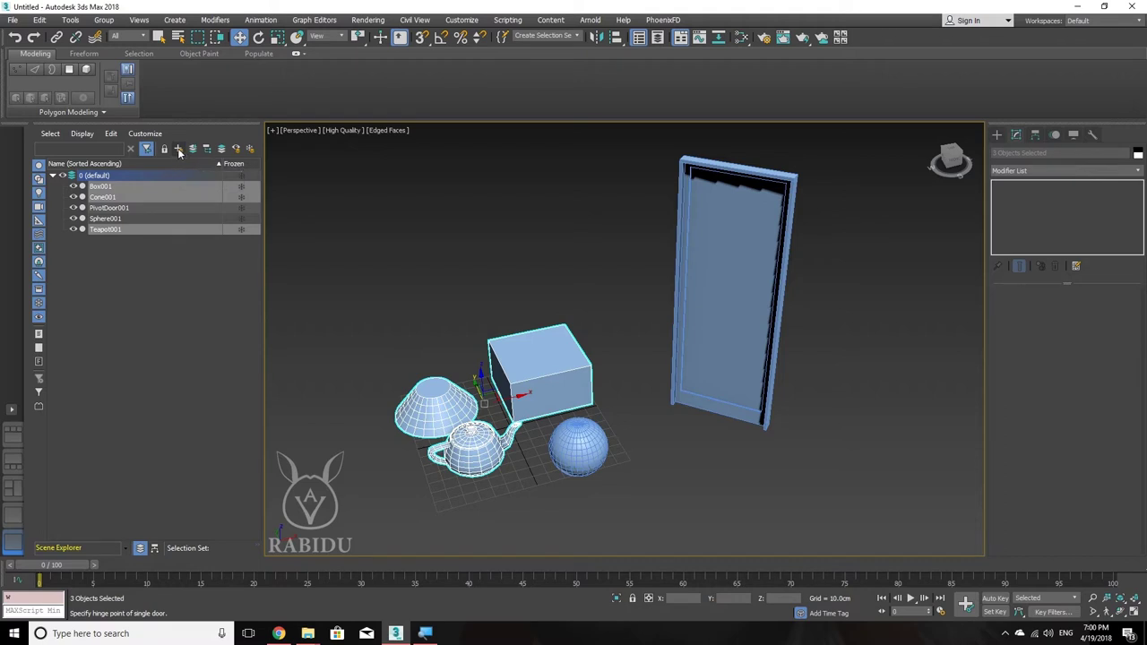
# Step: Create a new layer named 123 holding the selected box, cone and teapot
pyautogui.click(178, 150)
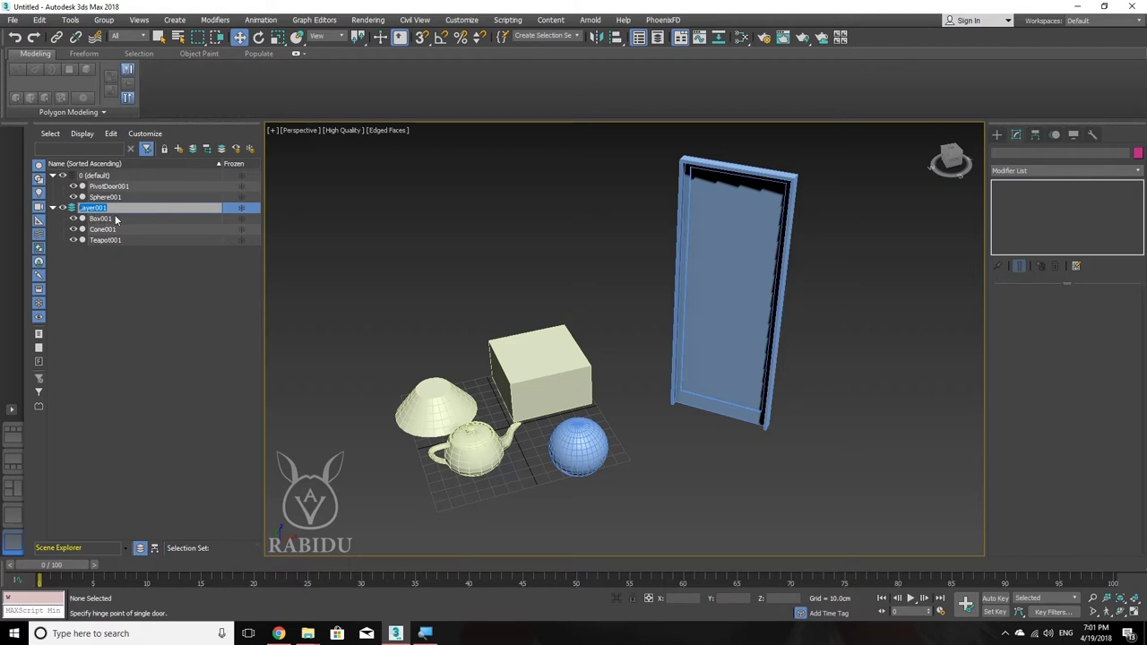
pyautogui.write('l')
pyautogui.press('Return')
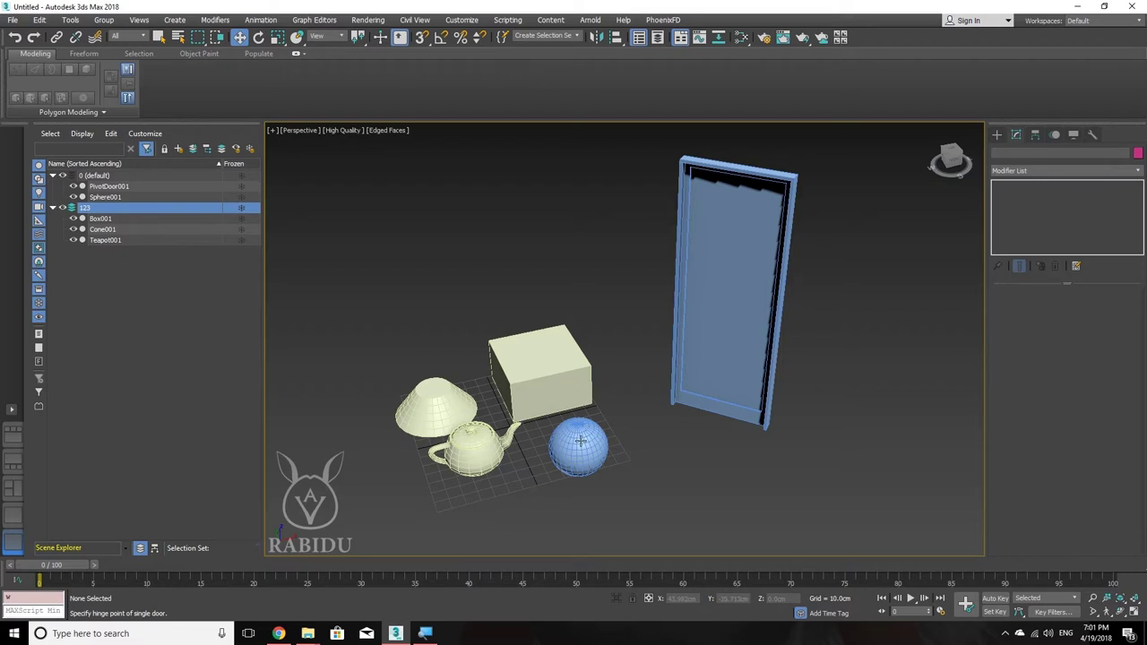
# Step: Select PivotDoor001 and Sphere001 together
pyautogui.click(580, 439)
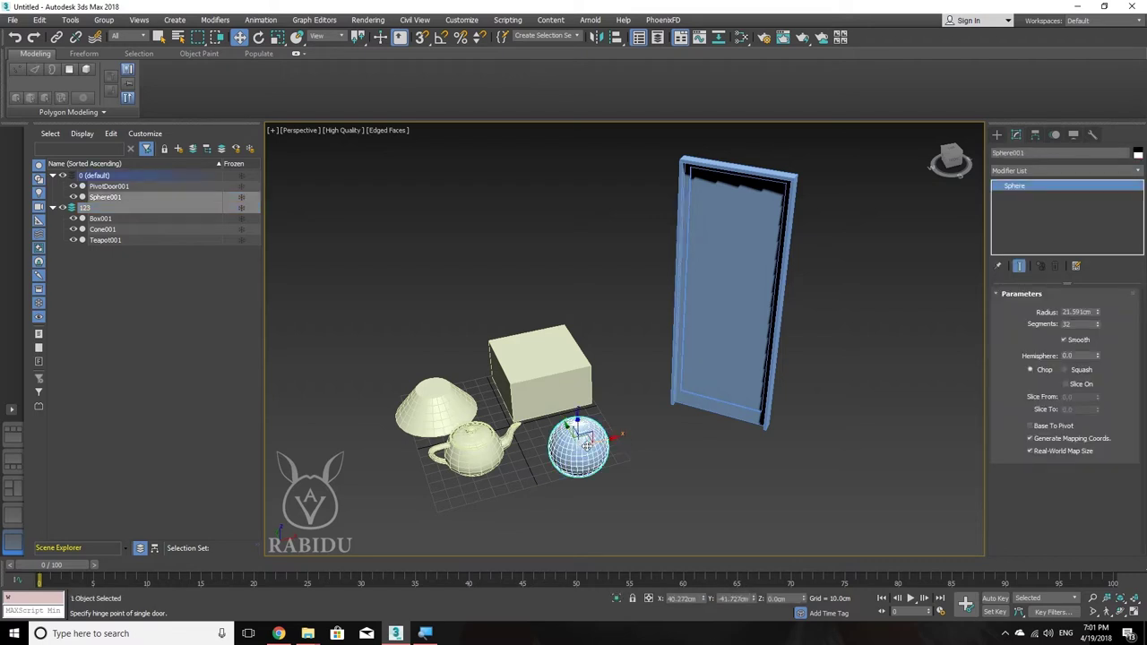
pyautogui.keyDown('ctrl'); pyautogui.click(735, 357); pyautogui.keyUp('ctrl')
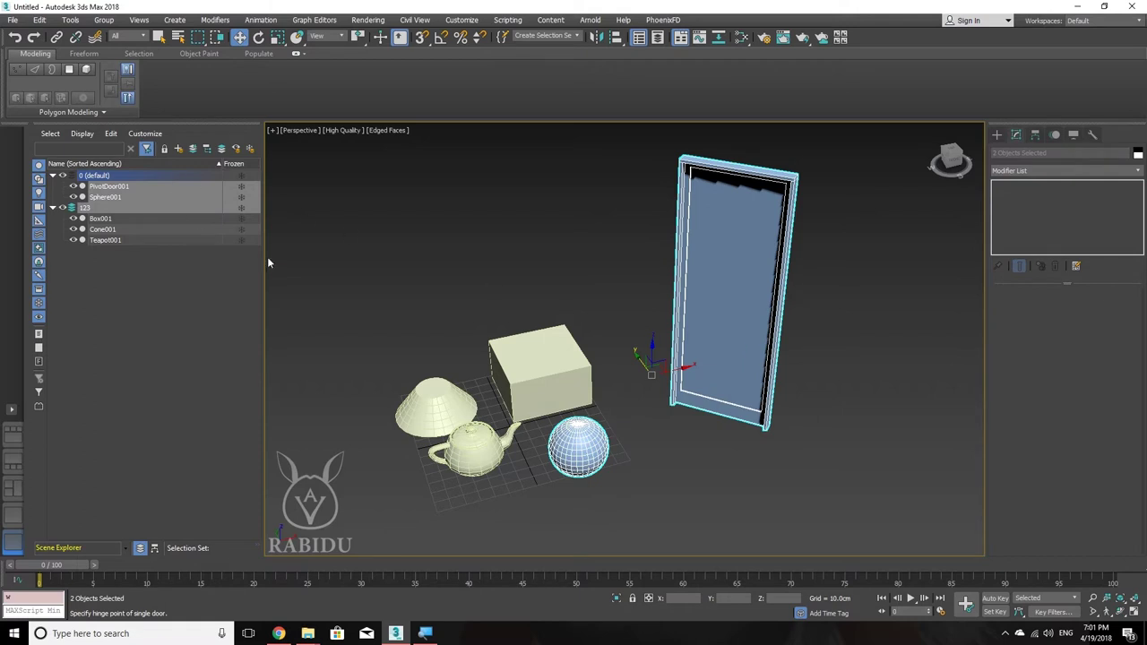
pyautogui.click(619, 283)
pyautogui.click(671, 290)
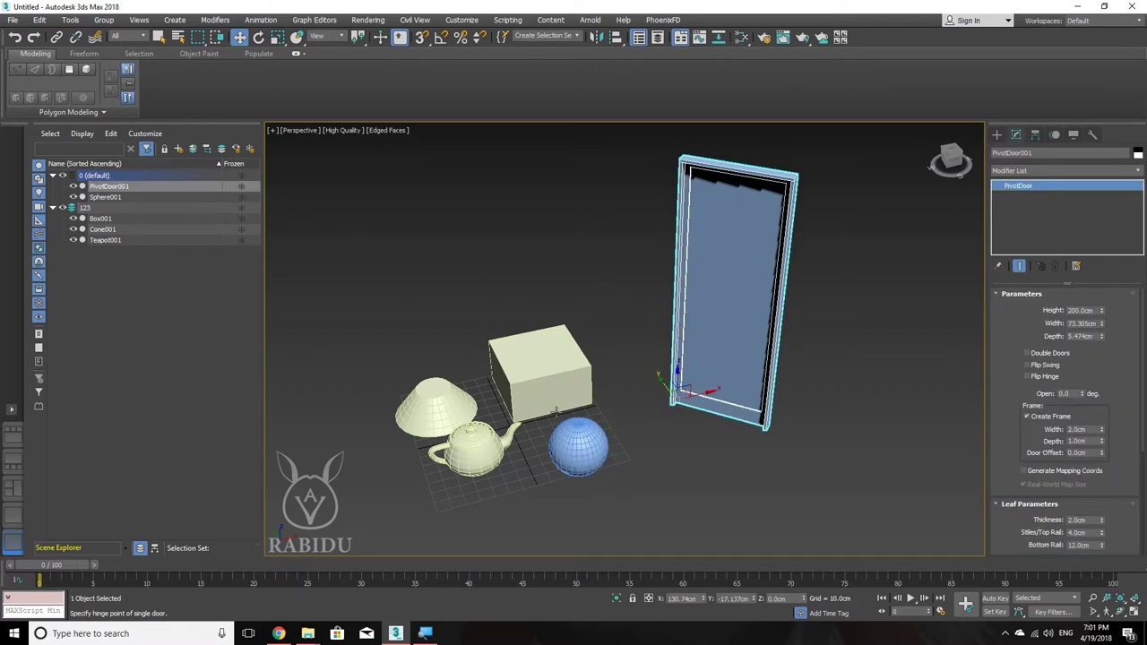
pyautogui.keyDown('ctrl'); pyautogui.click(596, 445); pyautogui.keyUp('ctrl')
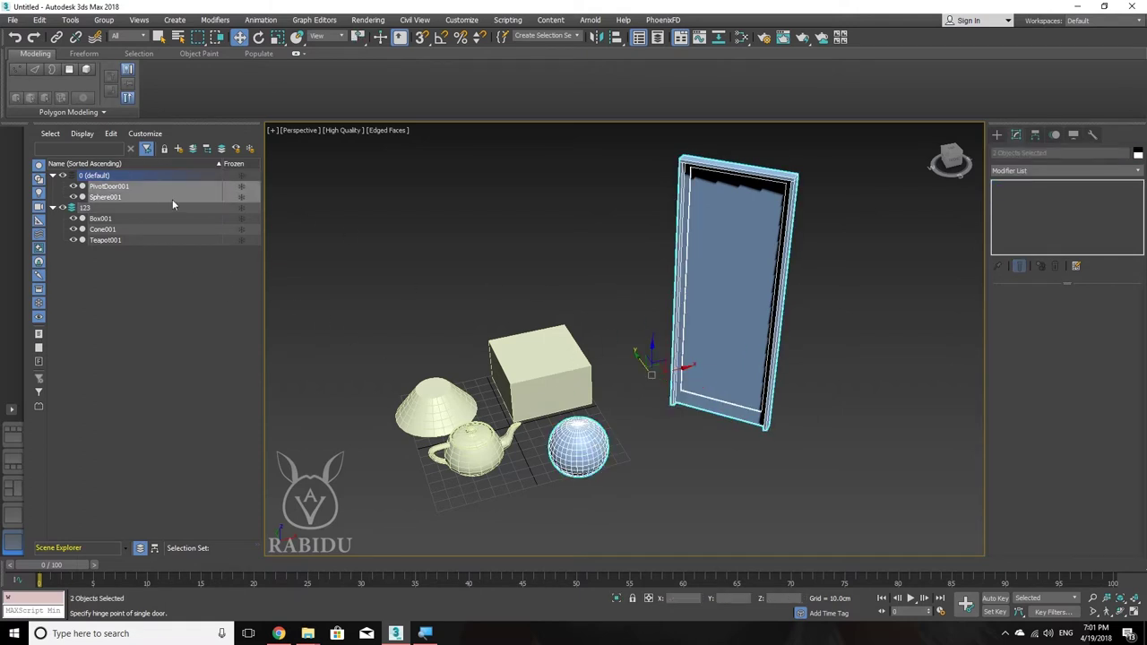
# Step: Move them to a new layer and give that layer its own name in place of Layer001
pyautogui.click(179, 150)
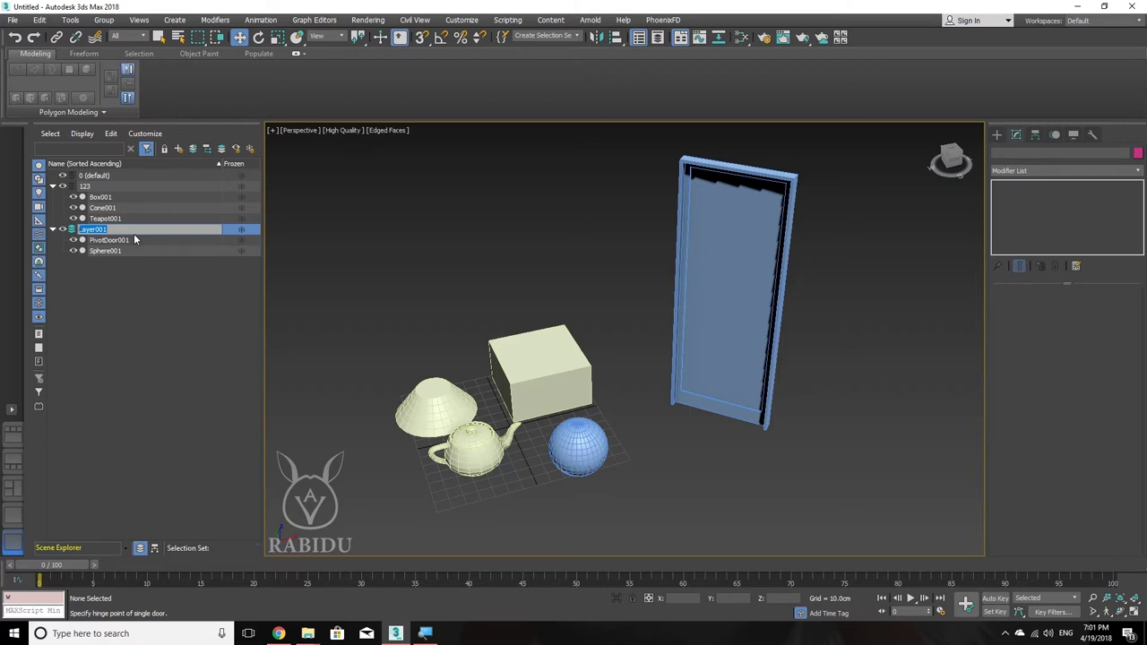
pyautogui.write('1')
pyautogui.write(' đi')
pyautogui.press('Return')
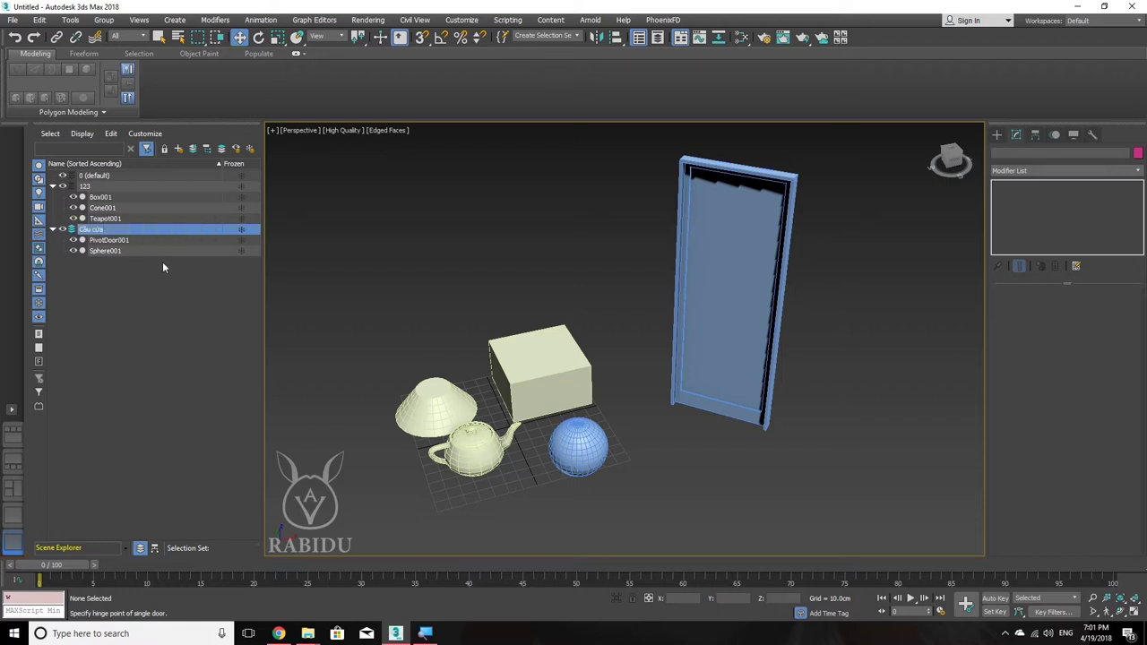
# Step: Rename Box001 to 'hộp' through the Modify panel name field
pyautogui.click(116, 199)
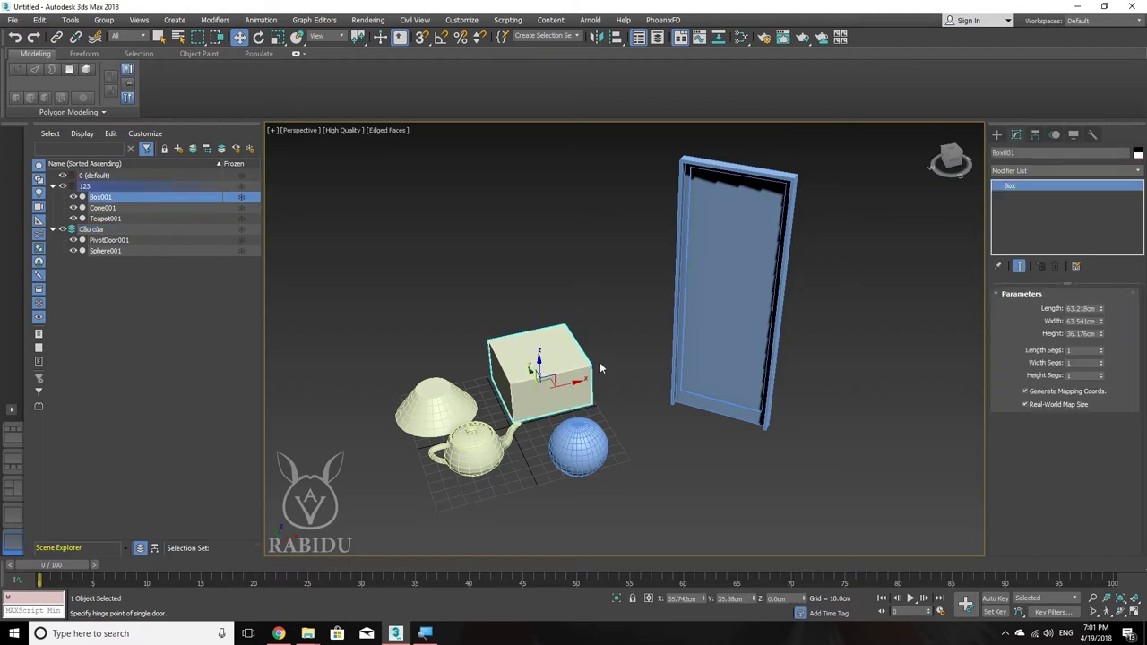
pyautogui.click(594, 312)
pyautogui.click(545, 346)
pyautogui.click(1057, 153)
pyautogui.write('hoj')
pyautogui.press('Return')
# Step: Rename Cone001 to 'hình nón' using Rename in Scene Explorer
pyautogui.click(112, 209)
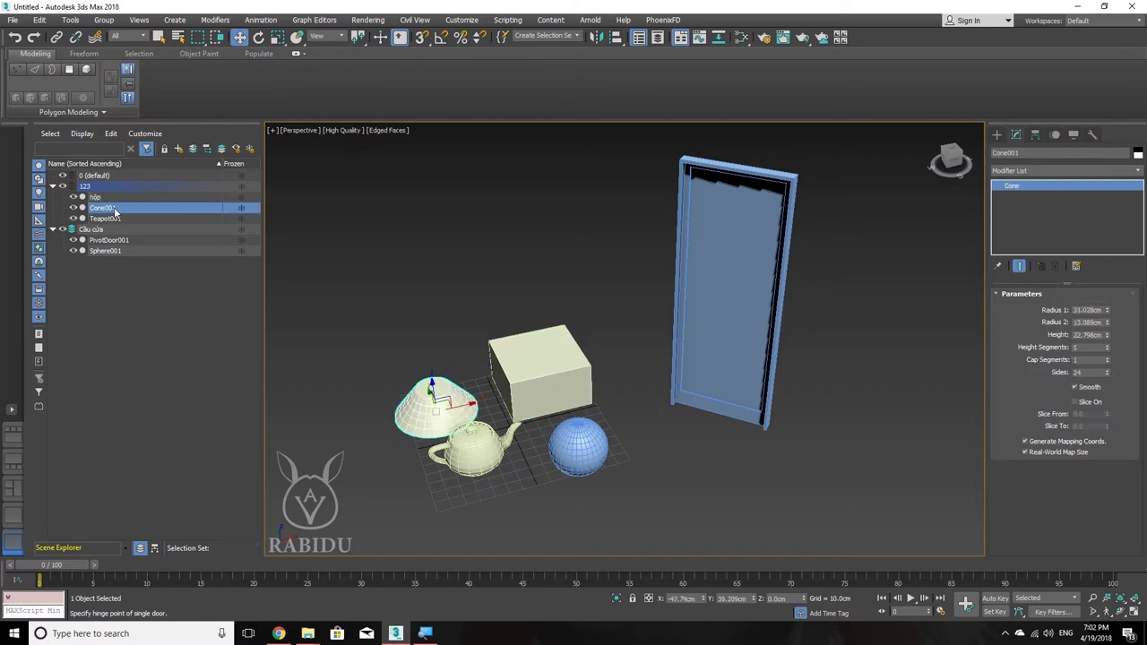
pyautogui.rightClick(127, 212)
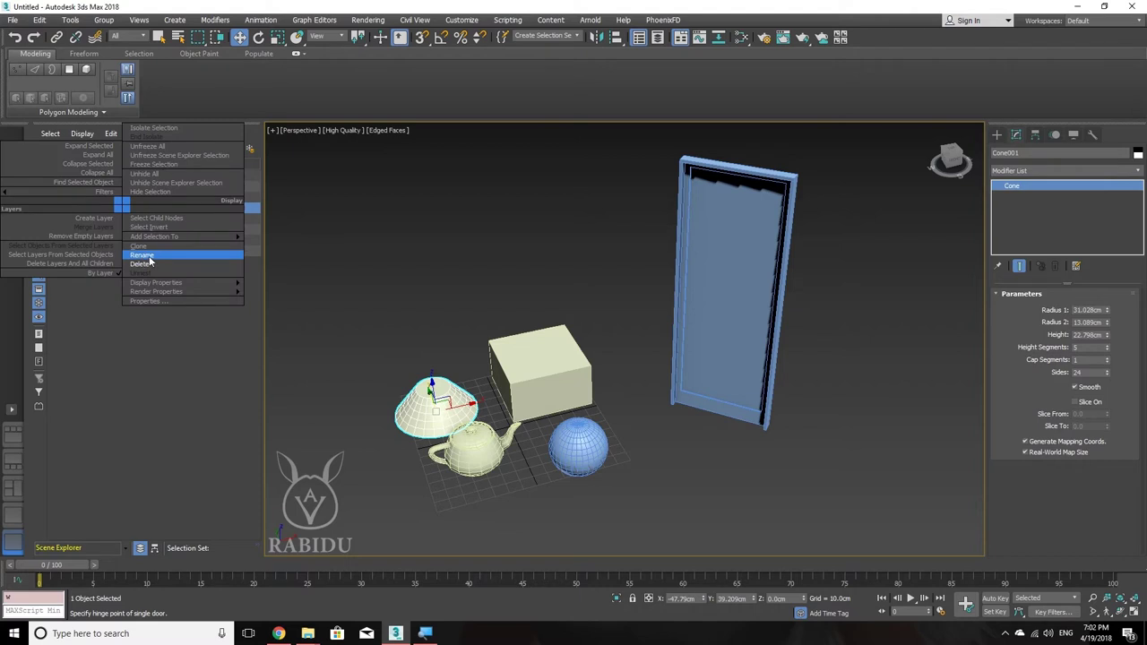
pyautogui.click(140, 256)
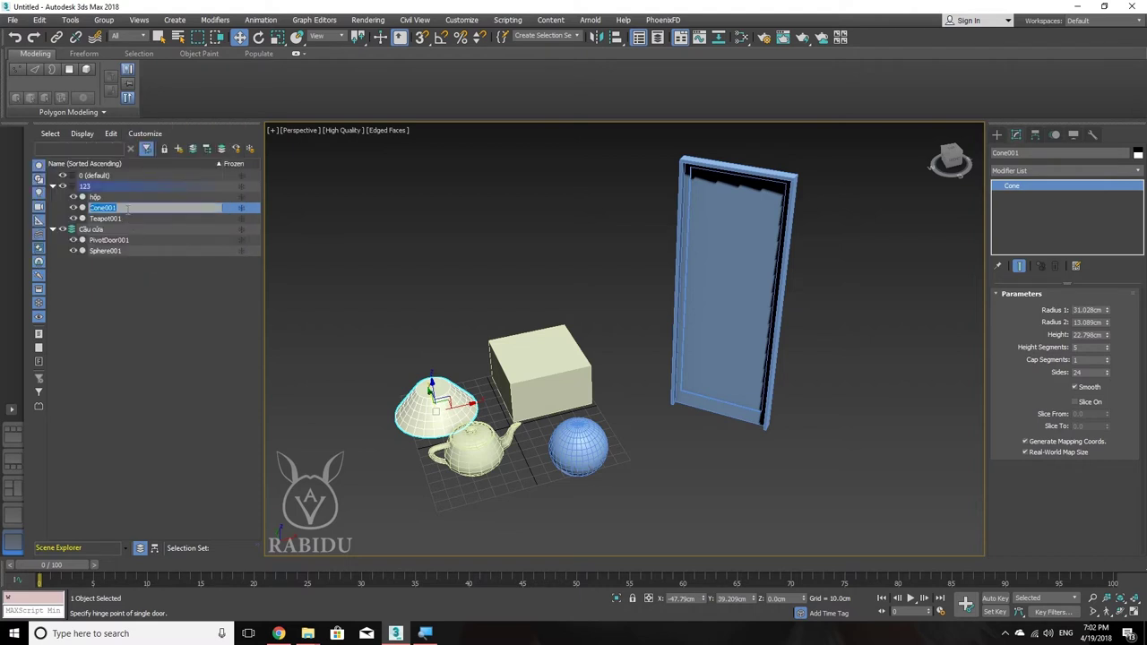
pyautogui.write('hinh no')
pyautogui.press('Return')
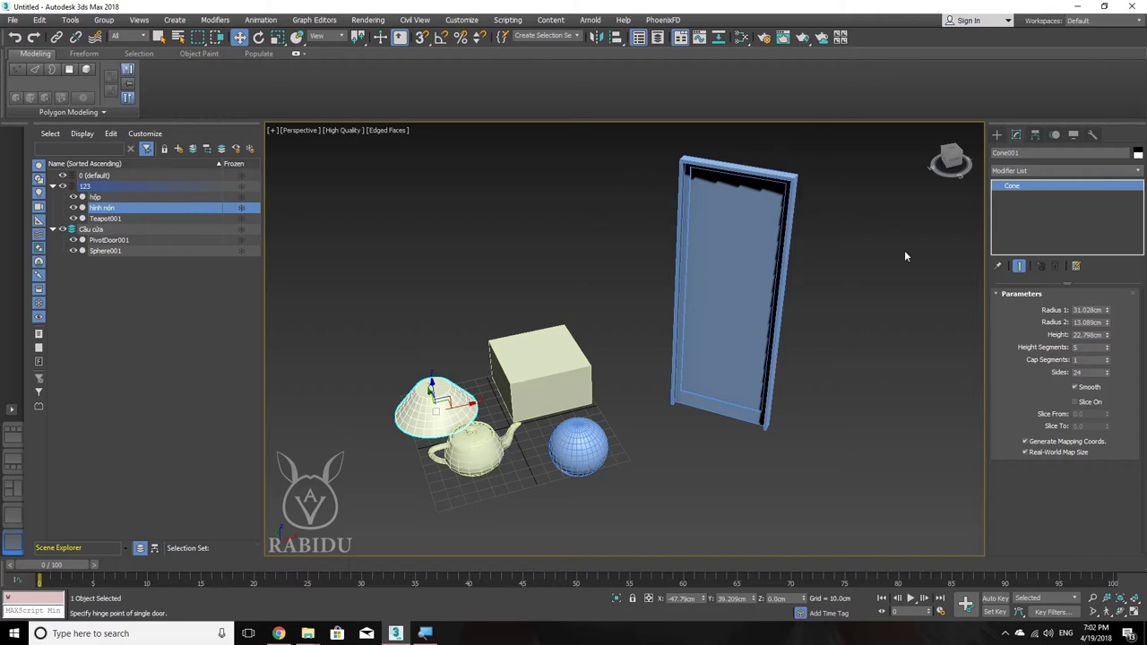
pyautogui.click(479, 454)
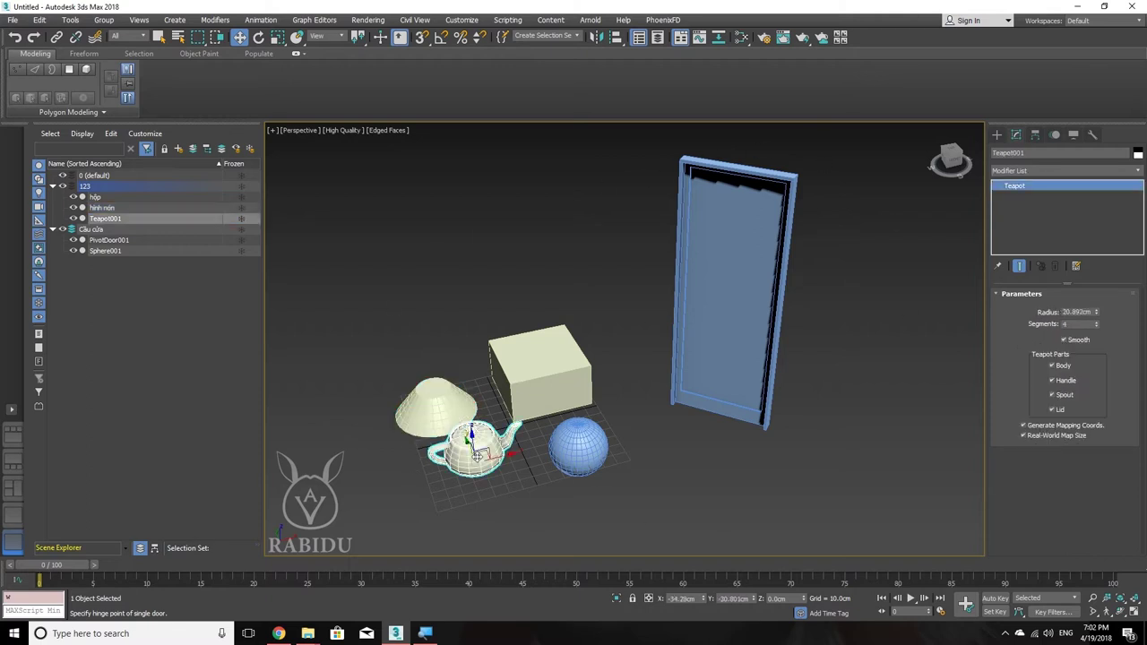
pyautogui.click(100, 198)
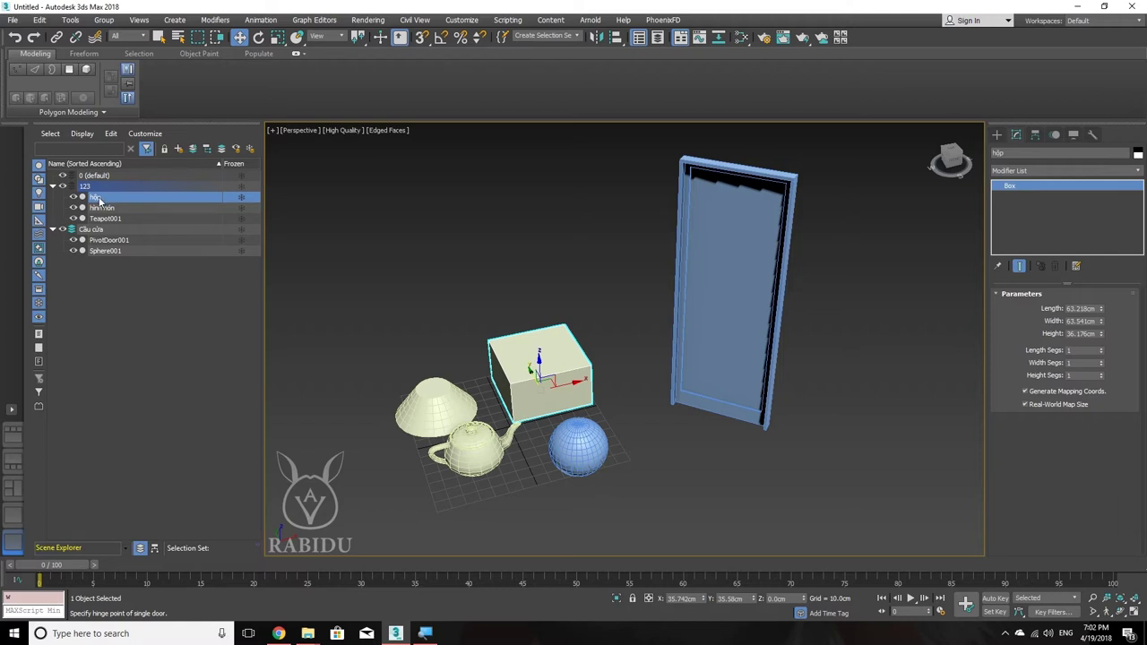
pyautogui.rightClick(122, 195)
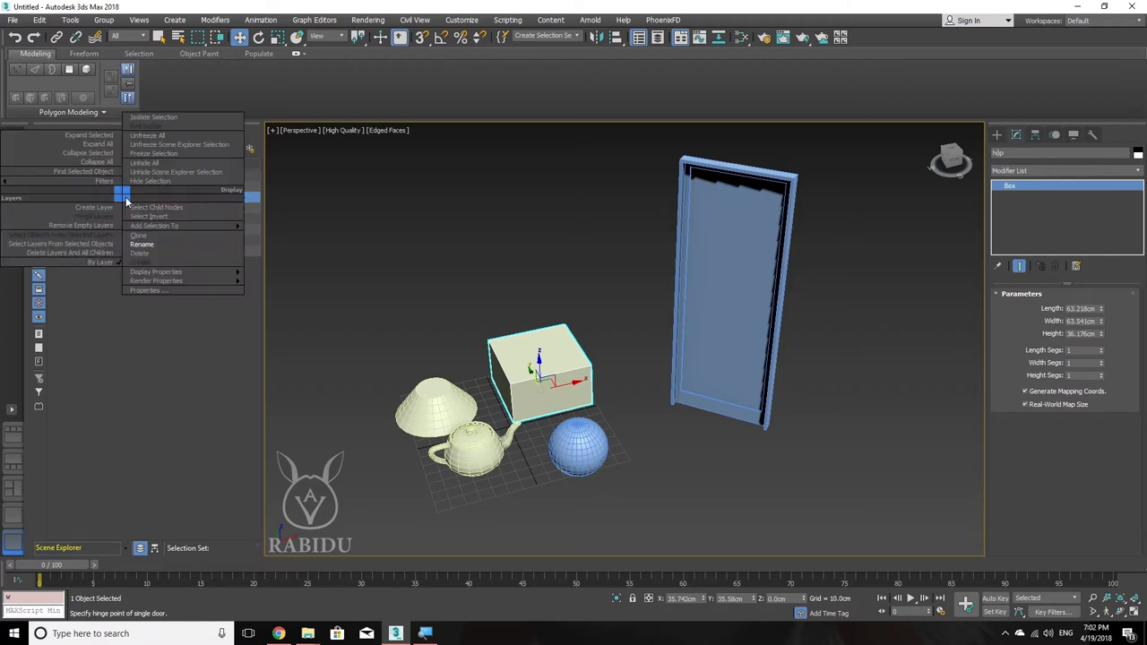
pyautogui.click(122, 250)
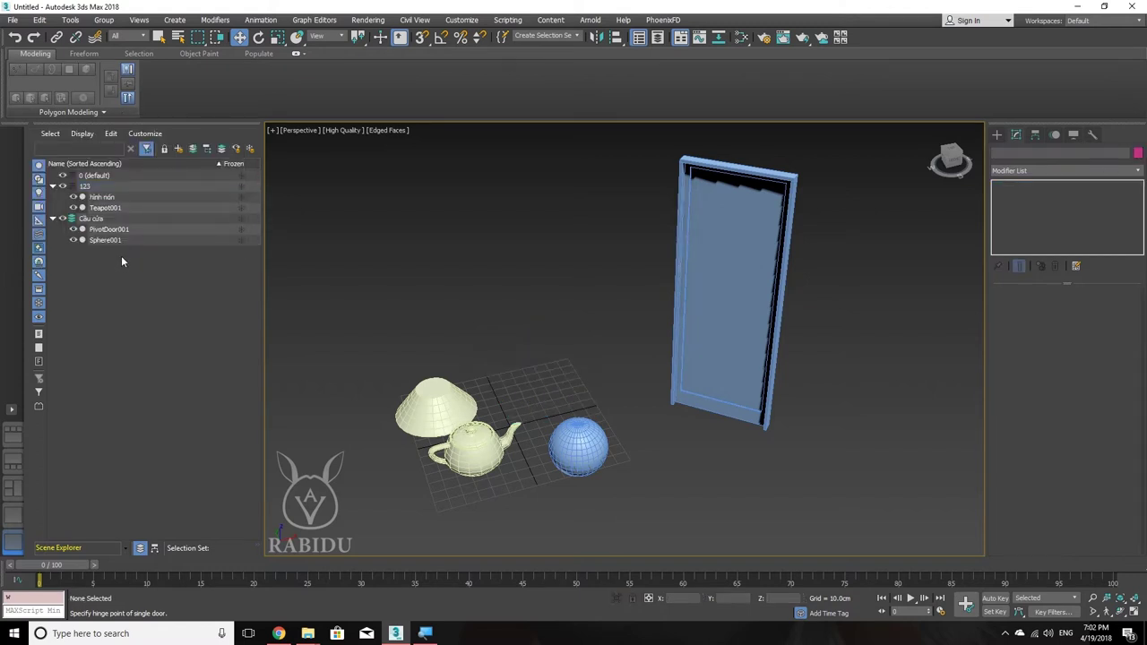
pyautogui.hotkey('ctrl', 'z')
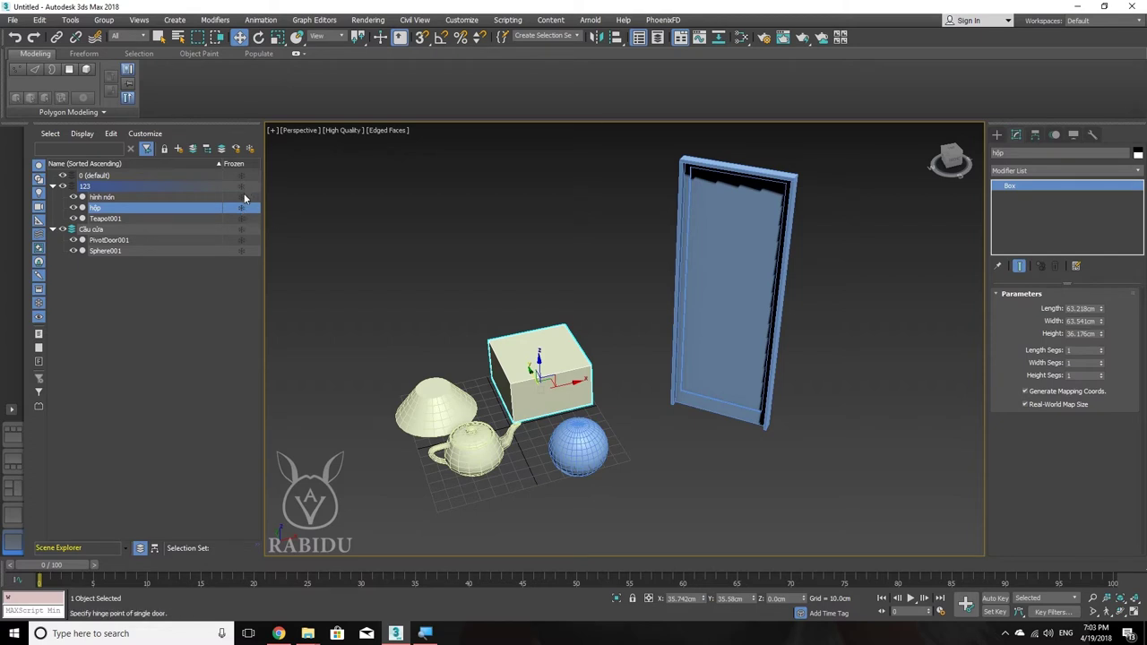
# Step: Freeze the cone hình nón and Teapot001 in Scene Explorer, then unfreeze them again
pyautogui.click(242, 198)
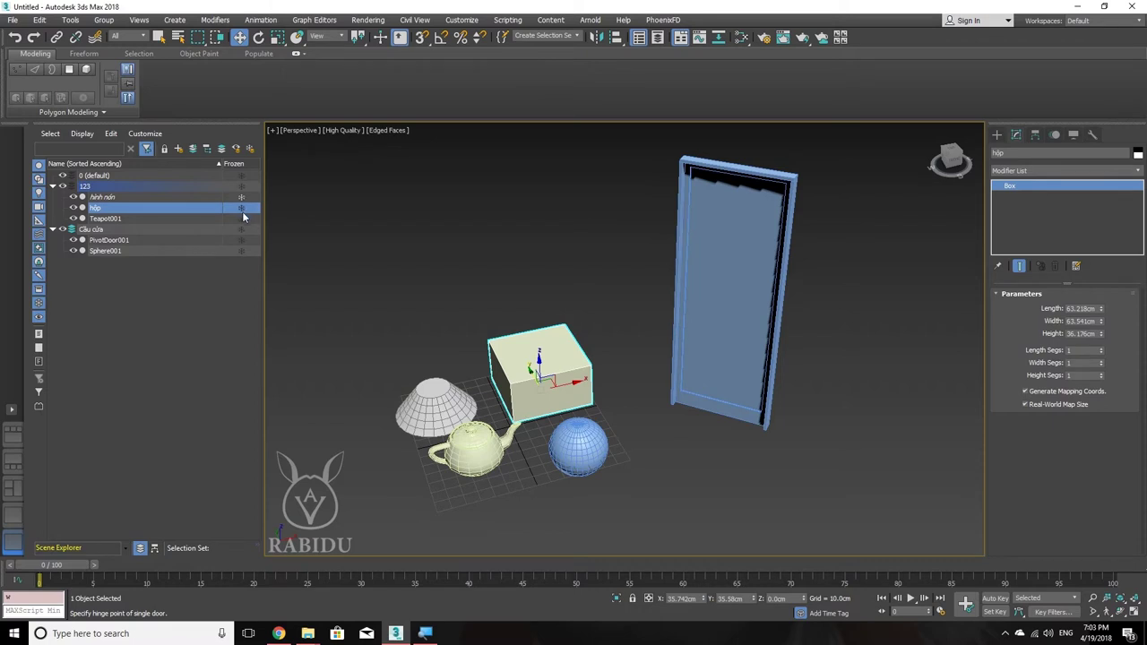
pyautogui.click(241, 219)
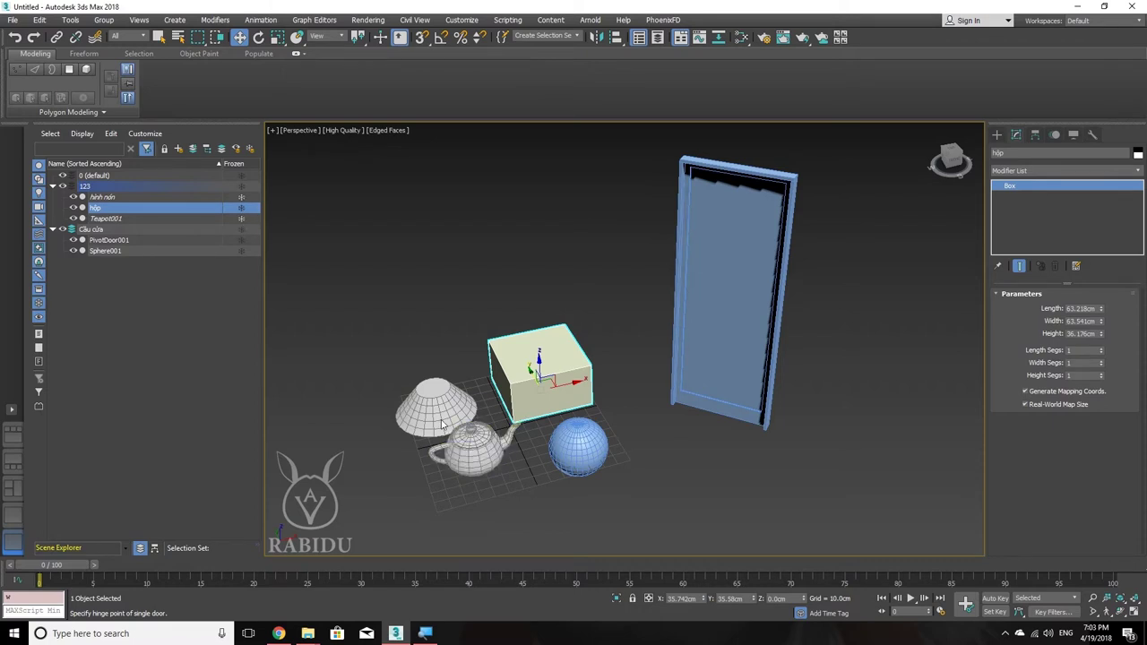
pyautogui.click(471, 363)
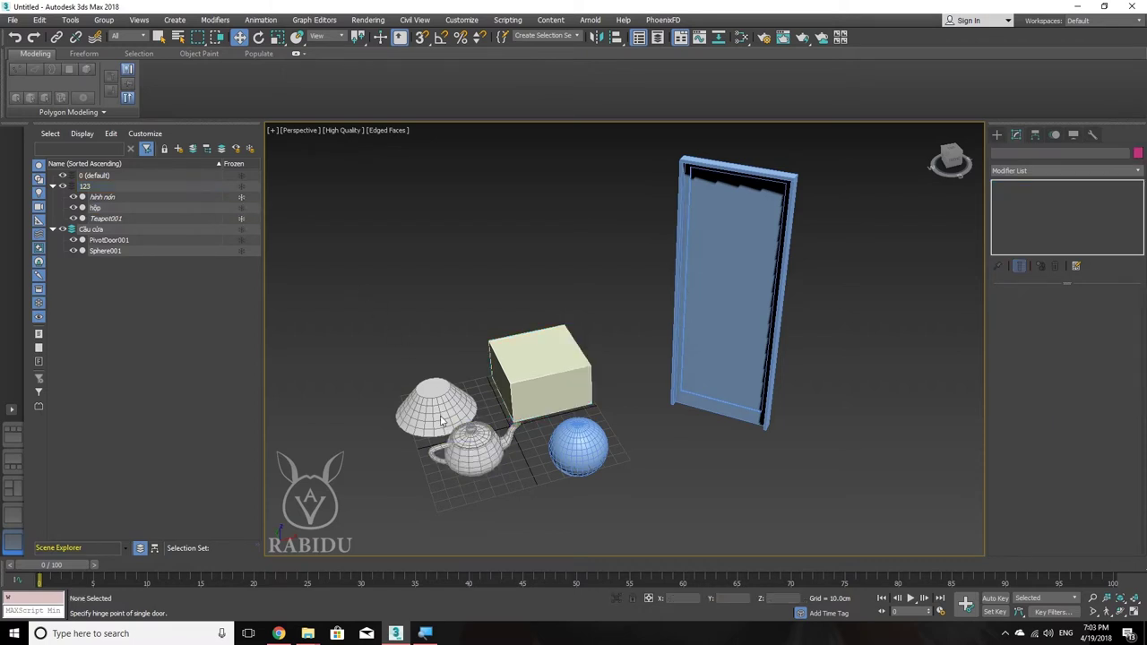
pyautogui.click(526, 378)
pyautogui.click(489, 433)
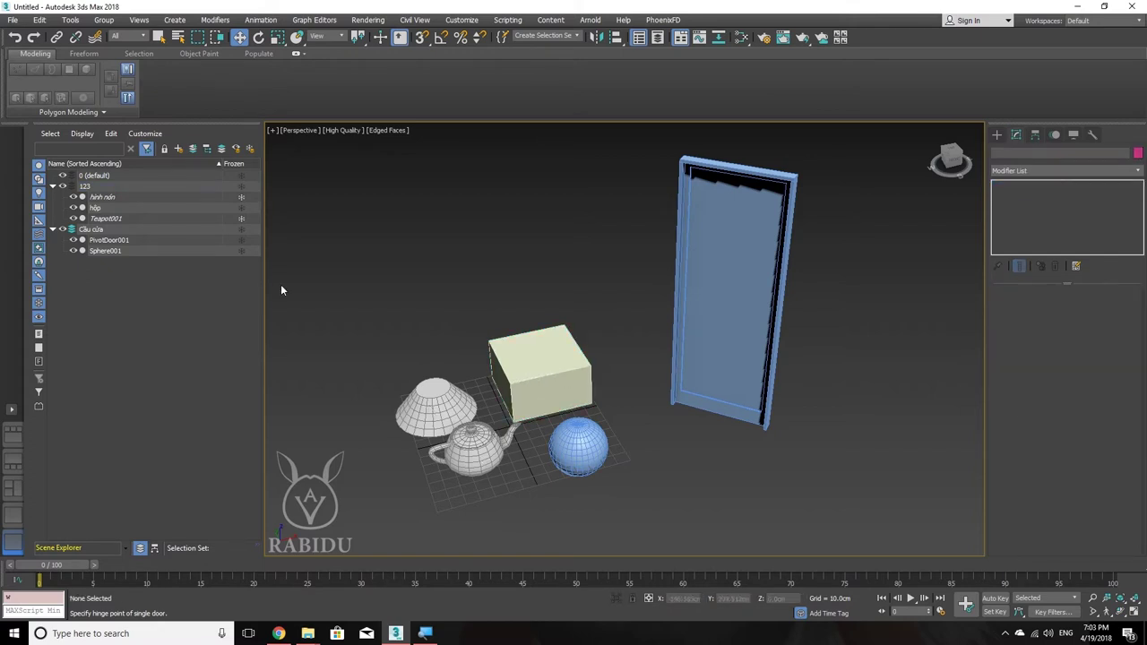
pyautogui.click(240, 218)
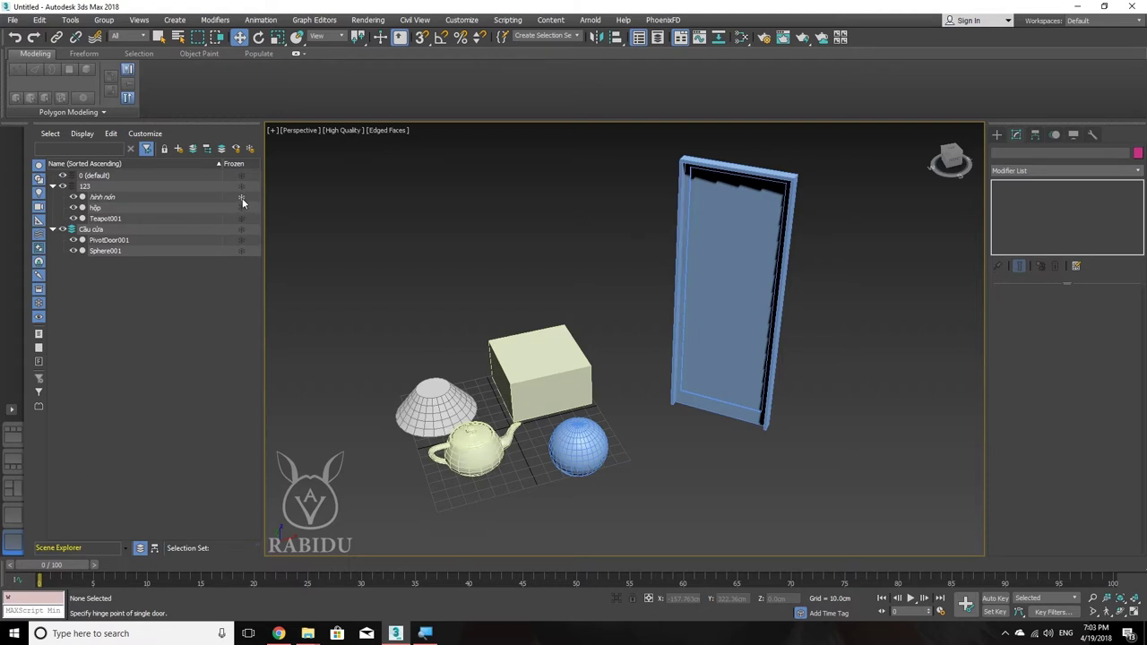
pyautogui.click(241, 197)
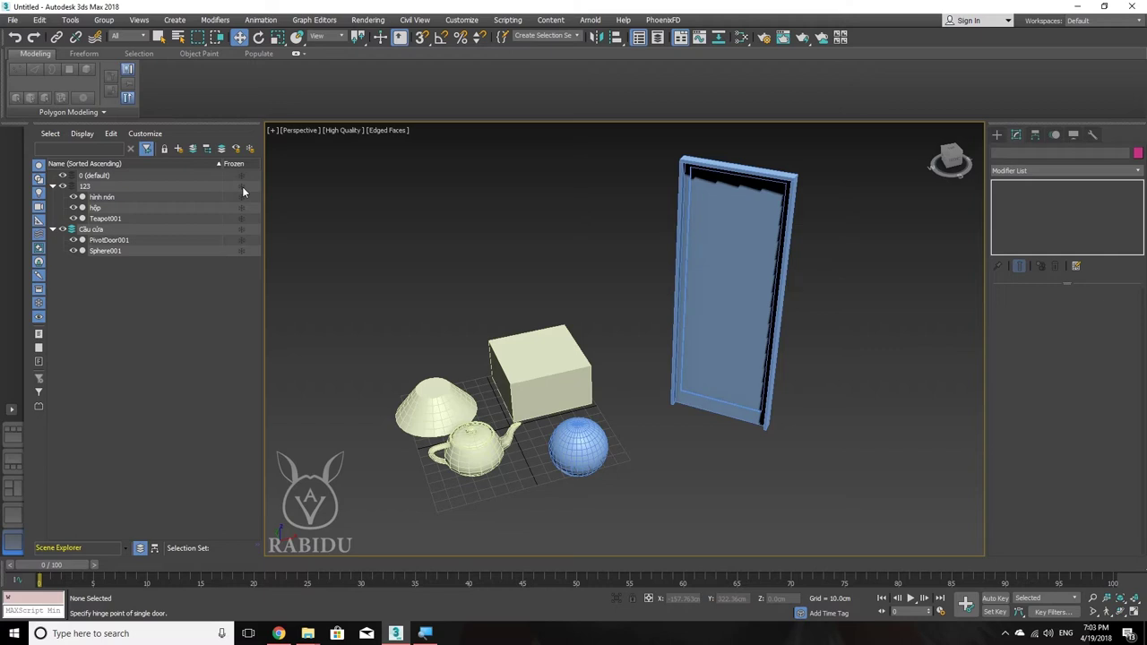
# Step: Freeze all of layer 123, confirm only the sphere can be marquee-selected, then unfreeze the layer
pyautogui.click(241, 186)
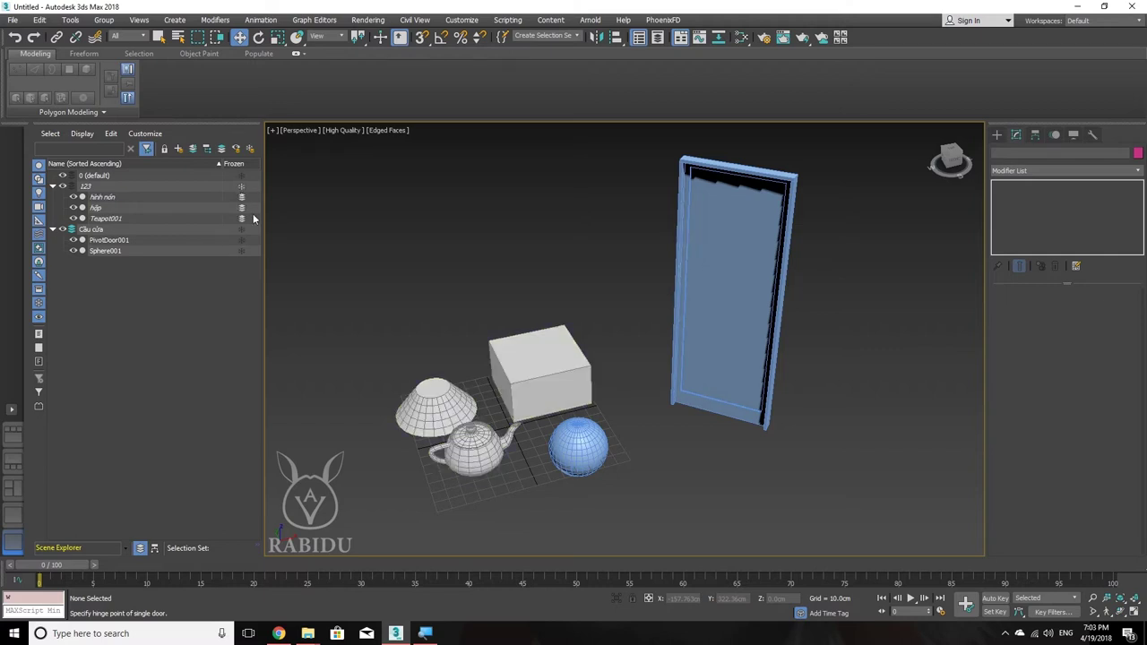
pyautogui.moveTo(377, 303); pyautogui.dragTo(504, 454)
pyautogui.moveTo(370, 276); pyautogui.dragTo(549, 493)
pyautogui.moveTo(354, 291)
pyautogui.mouseDown()
pyautogui.moveTo(429, 358)
pyautogui.moveTo(529, 488)
pyautogui.mouseUp()
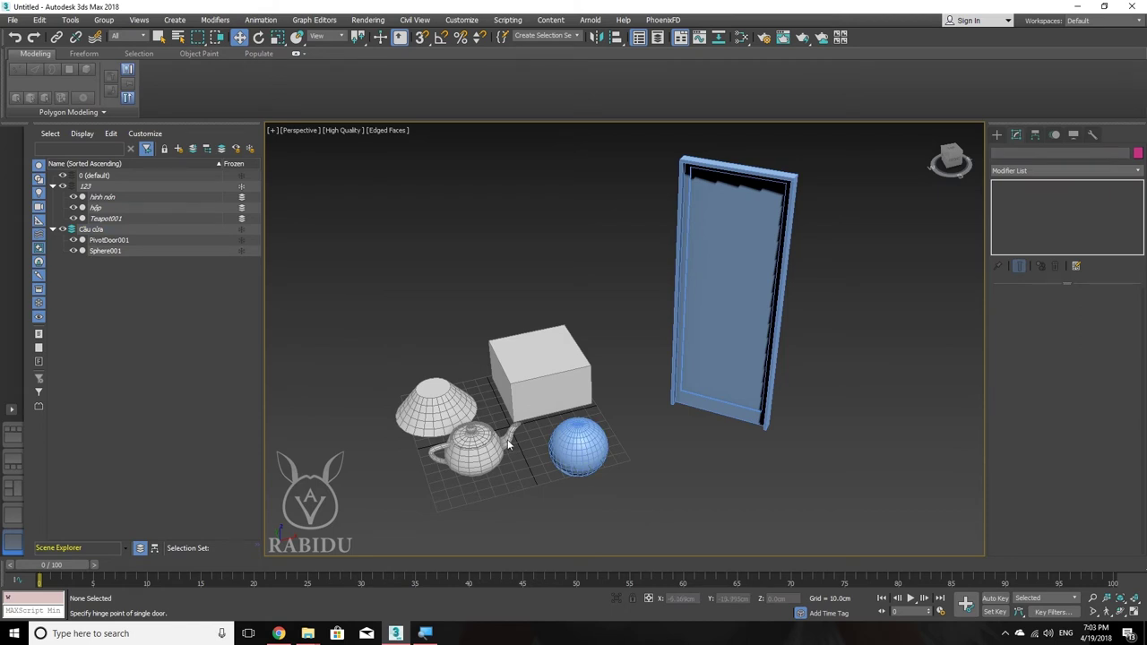
pyautogui.click(240, 187)
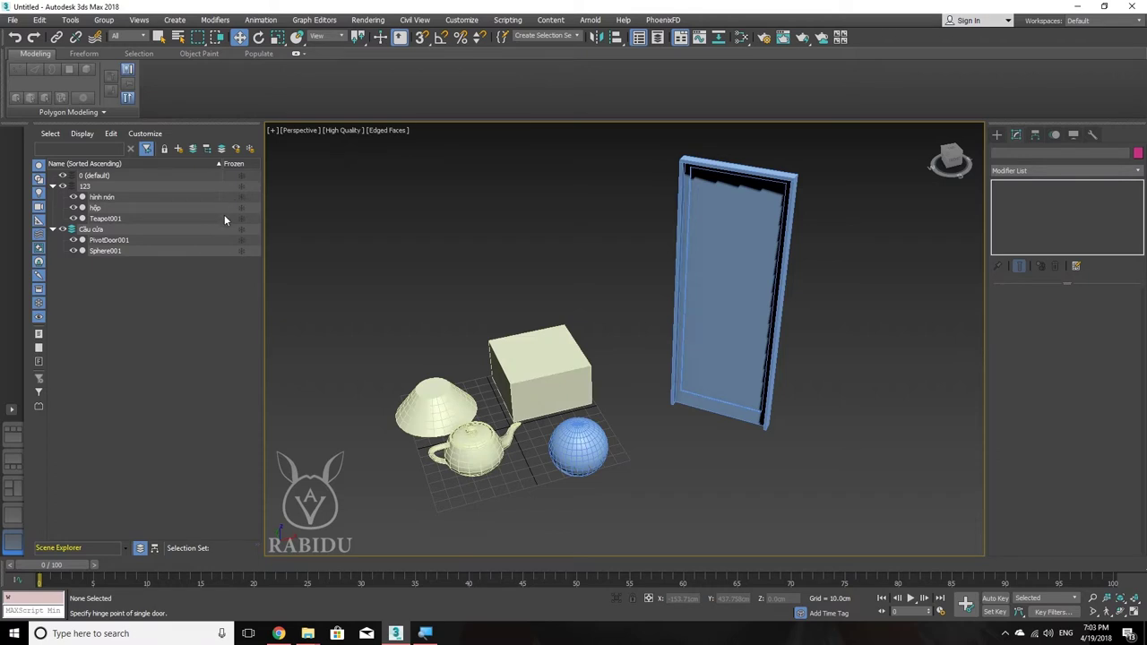
# Step: Select Sphere001 and drag it into layer 123, then undo that move
pyautogui.click(580, 432)
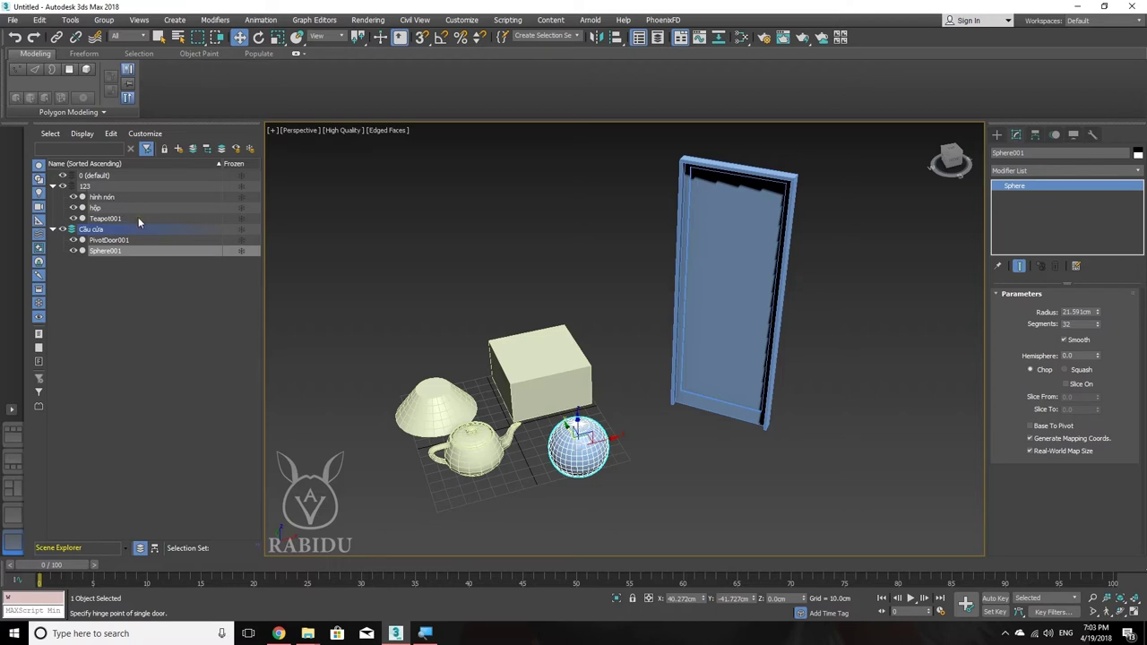
pyautogui.moveTo(103, 252); pyautogui.dragTo(84, 190)
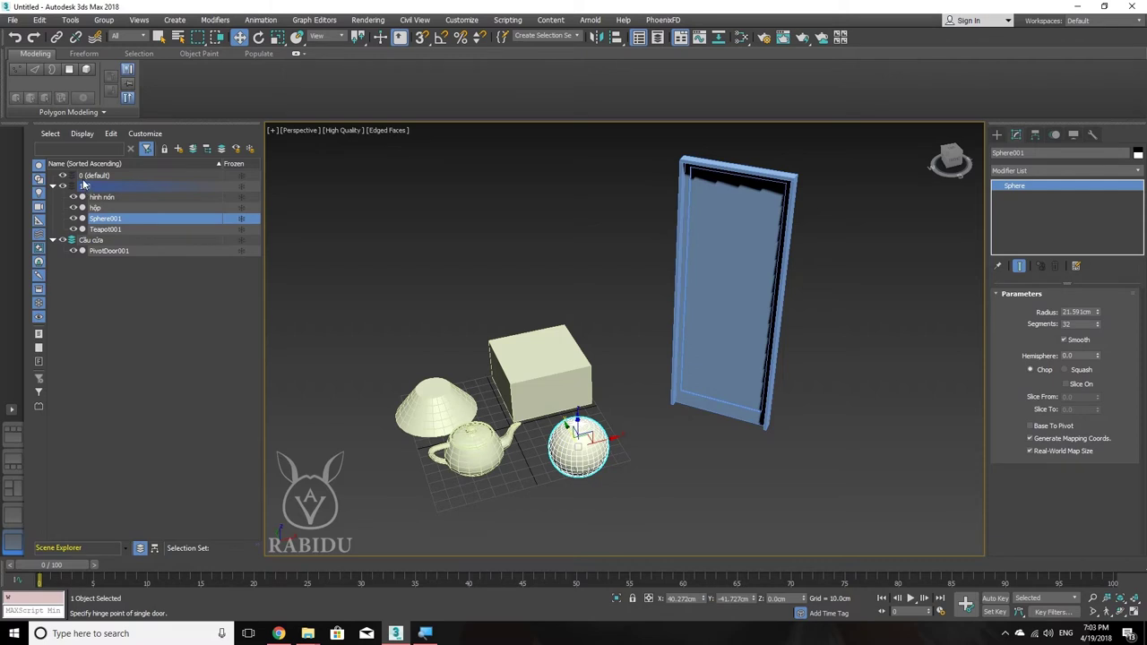
pyautogui.hotkey('ctrl', 'z')
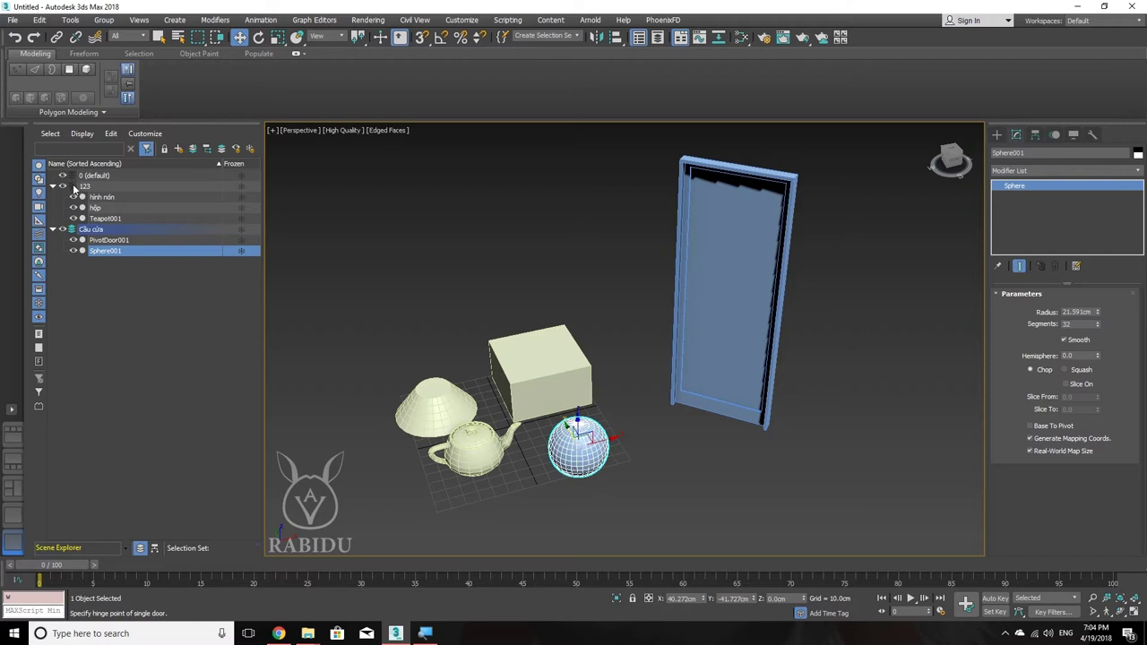
# Step: Make layer 123 the active layer and add Sphere001 to it with Add to Active Layer
pyautogui.click(73, 186)
pyautogui.click(611, 414)
pyautogui.click(596, 436)
pyautogui.click(196, 152)
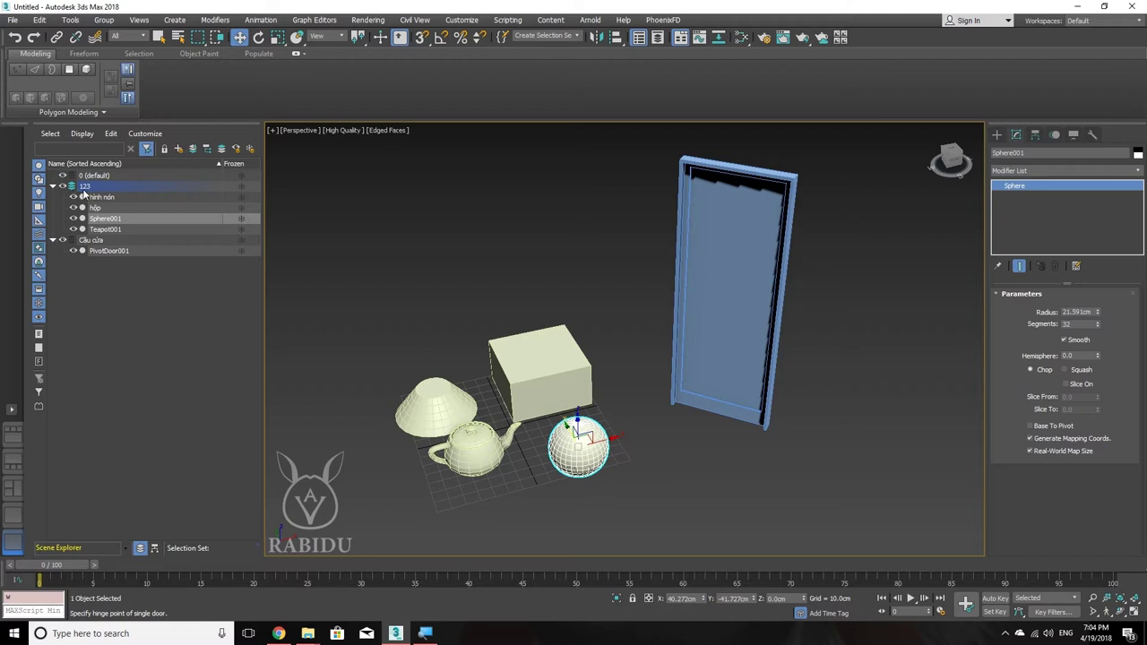
pyautogui.scroll(-3, 470, 255)
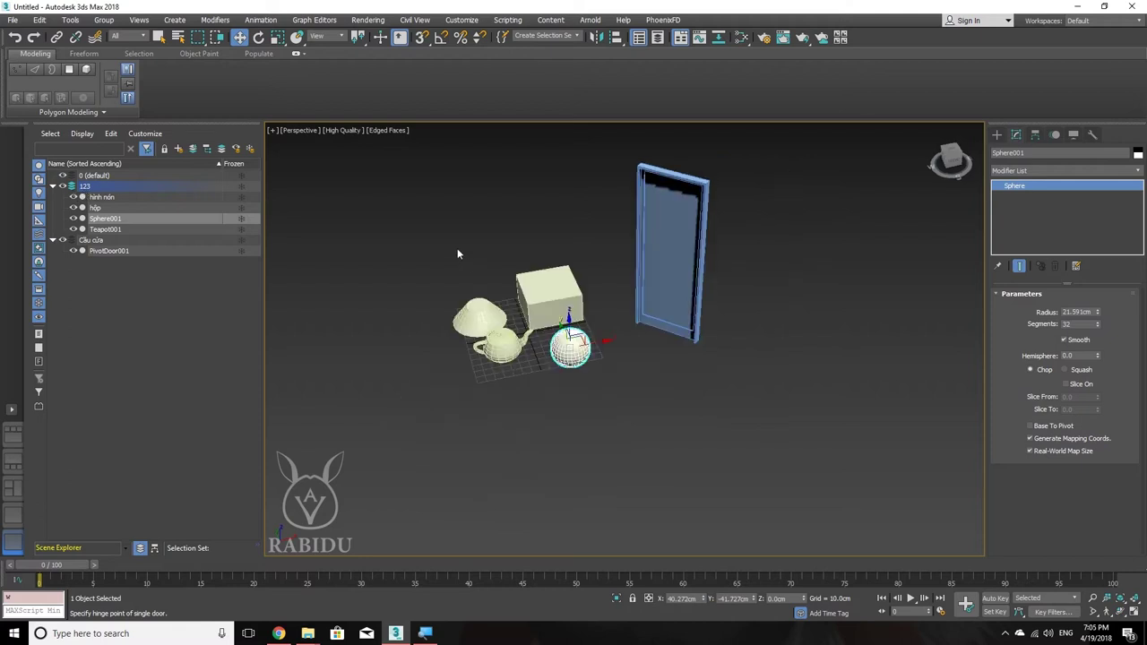
# Step: From a top-down view, draw the first flat floor box, Box001, below the objects
pyautogui.click(218, 37)
pyautogui.moveTo(657, 338)
pyautogui.keyDown('alt'); pyautogui.mouseDown(button='middle')
pyautogui.moveTo(632, 394)
pyautogui.moveTo(649, 385)
pyautogui.mouseUp(button='middle'); pyautogui.keyUp('alt')
pyautogui.moveTo(676, 328); pyautogui.dragTo(719, 368, button='middle')
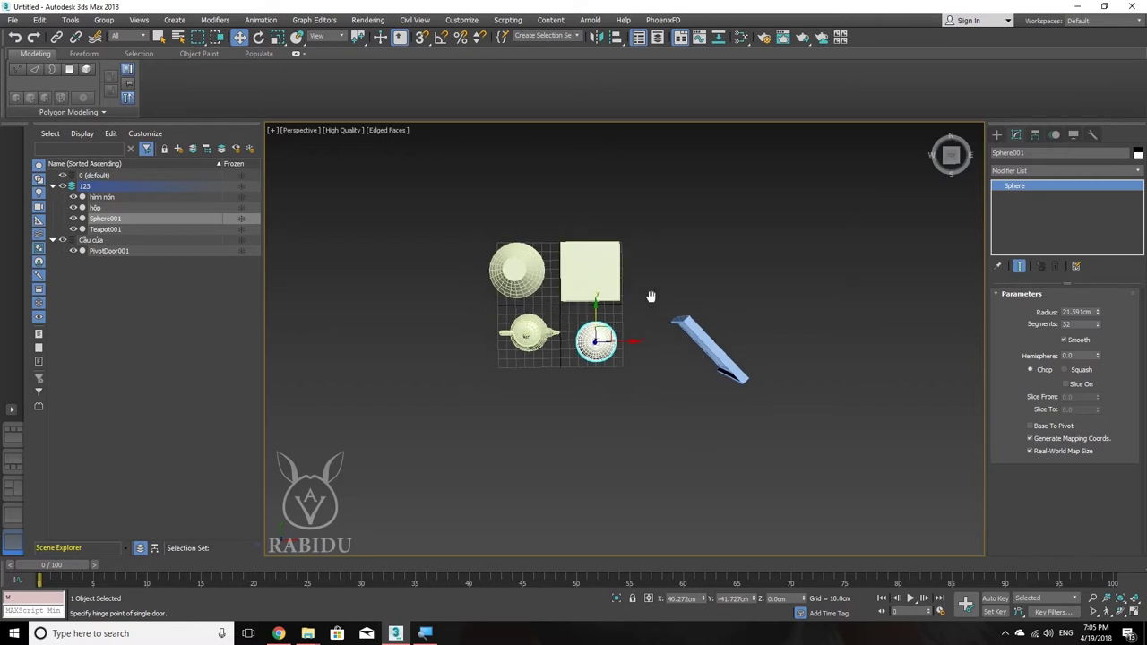
pyautogui.click(996, 135)
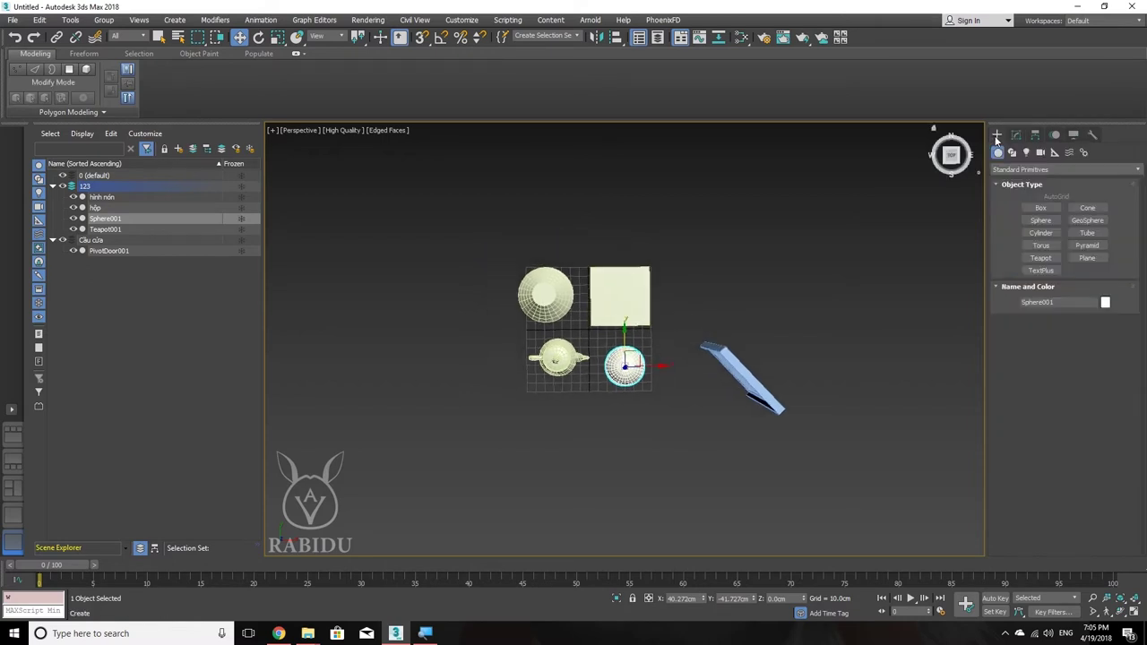
pyautogui.click(1040, 208)
pyautogui.moveTo(472, 454); pyautogui.dragTo(475, 367, button='middle')
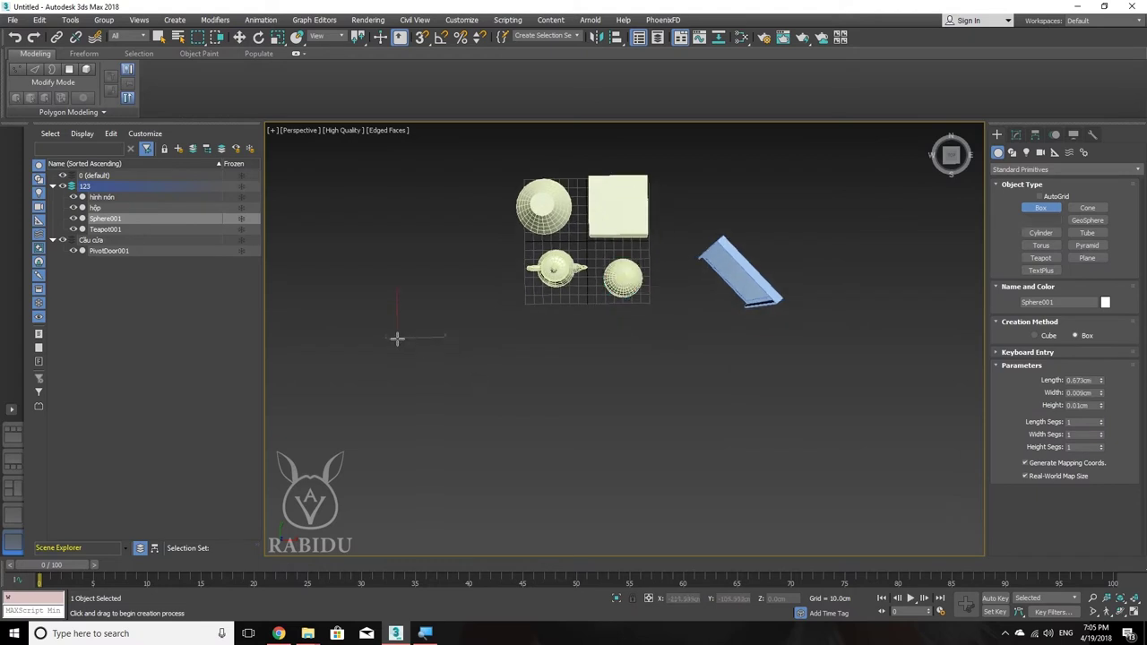
pyautogui.moveTo(397, 337); pyautogui.dragTo(515, 460)
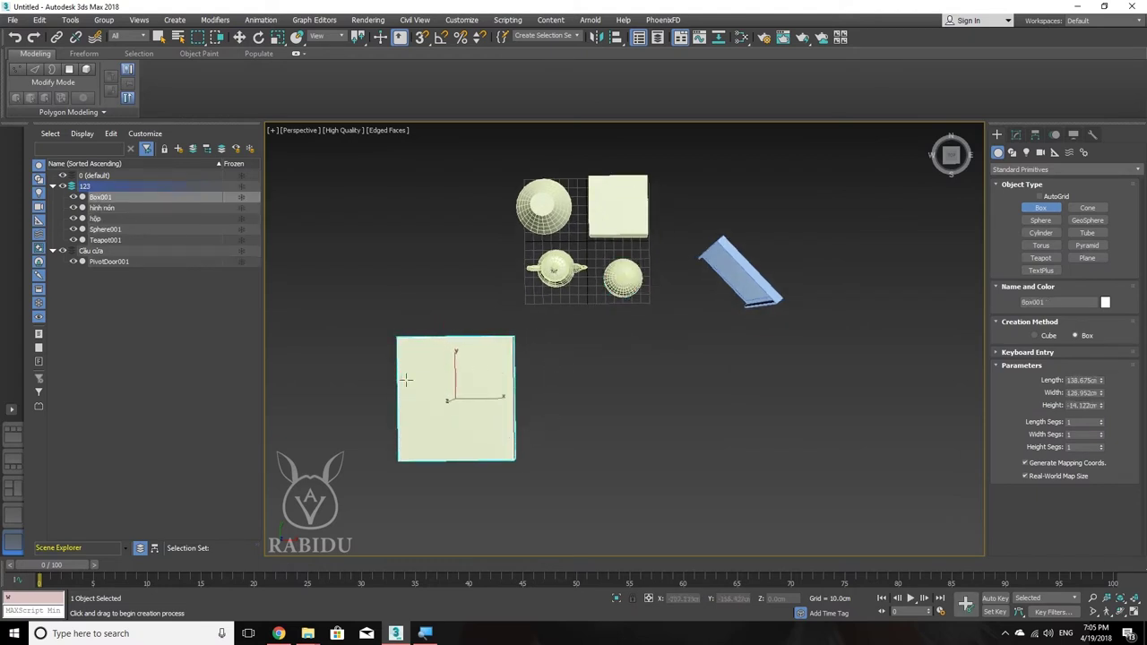
# Step: Draw Box002, Box003 and the long 533.767 cm-wide Box004, then orbit to an angled view
pyautogui.moveTo(406, 379); pyautogui.dragTo(473, 360, button='middle')
pyautogui.moveTo(523, 272)
pyautogui.mouseDown()
pyautogui.moveTo(605, 376)
pyautogui.moveTo(648, 388)
pyautogui.mouseUp()
pyautogui.click(648, 384)
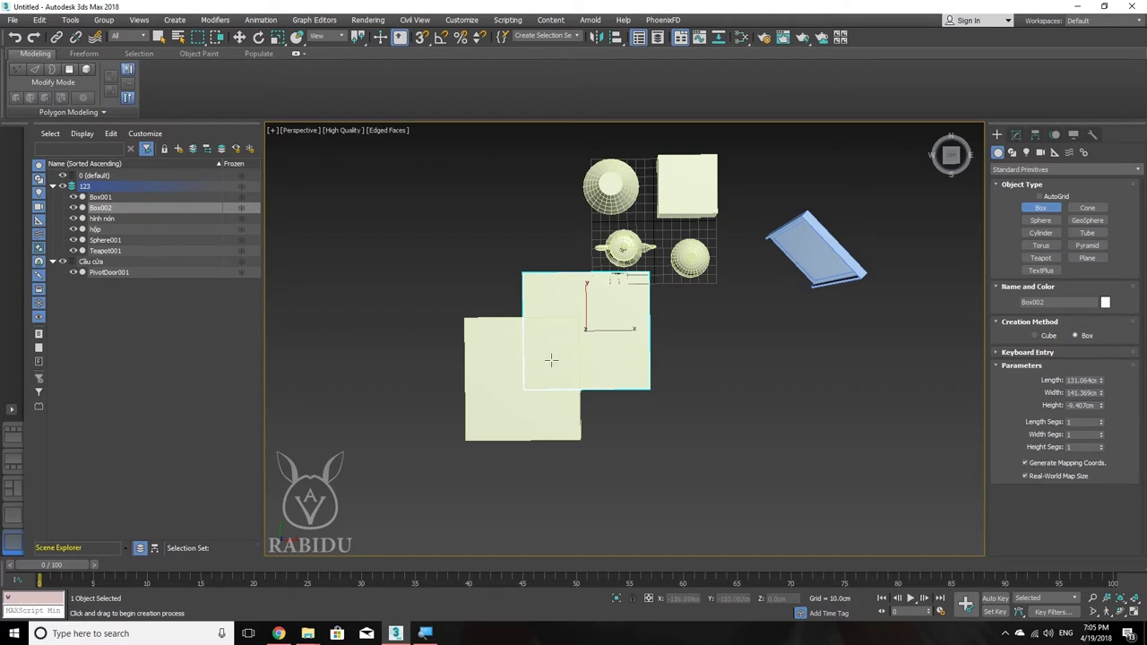
pyautogui.moveTo(455, 380); pyautogui.dragTo(472, 367, button='middle')
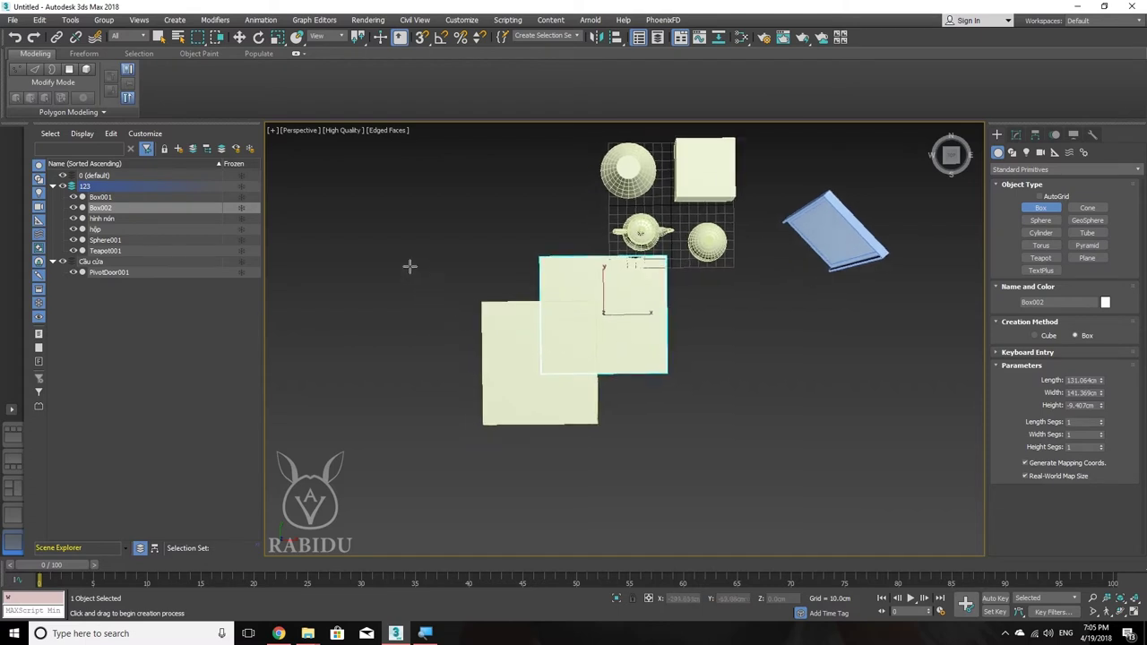
pyautogui.moveTo(435, 263); pyautogui.dragTo(518, 348)
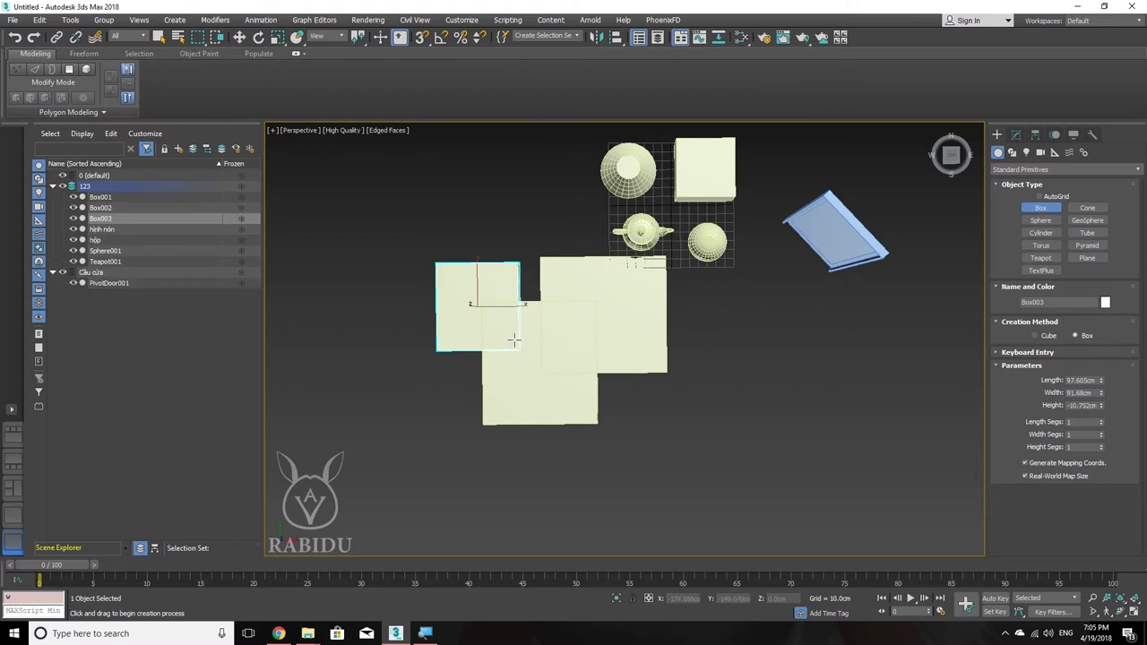
pyautogui.moveTo(465, 433); pyautogui.dragTo(437, 390, button='middle')
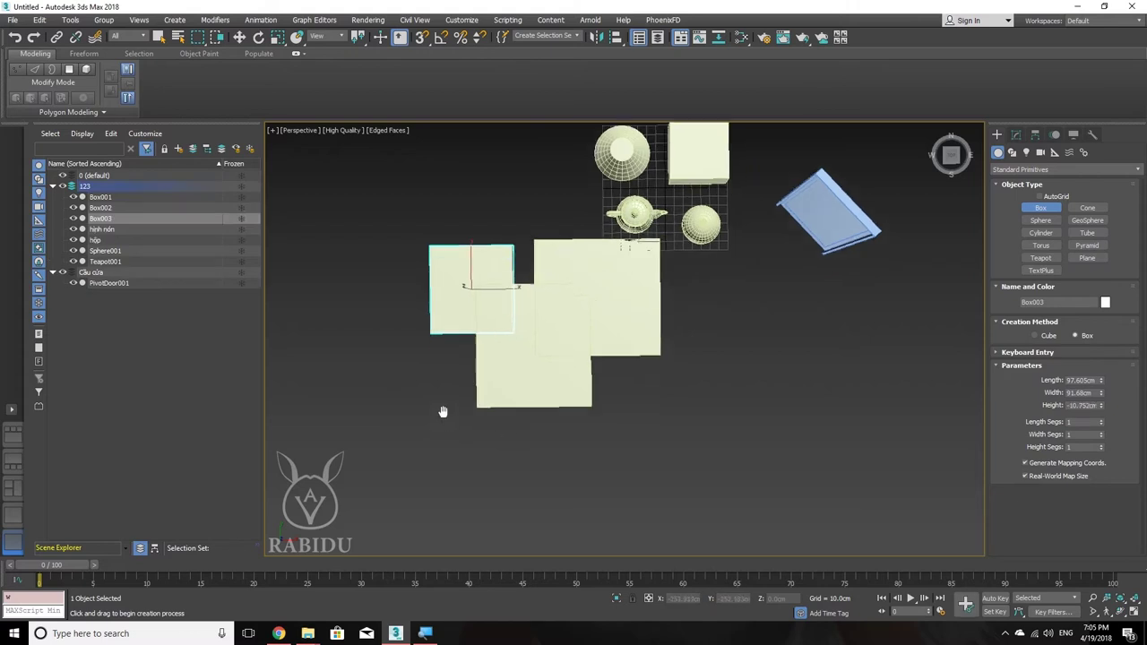
pyautogui.click(306, 359)
pyautogui.moveTo(308, 354); pyautogui.dragTo(783, 454)
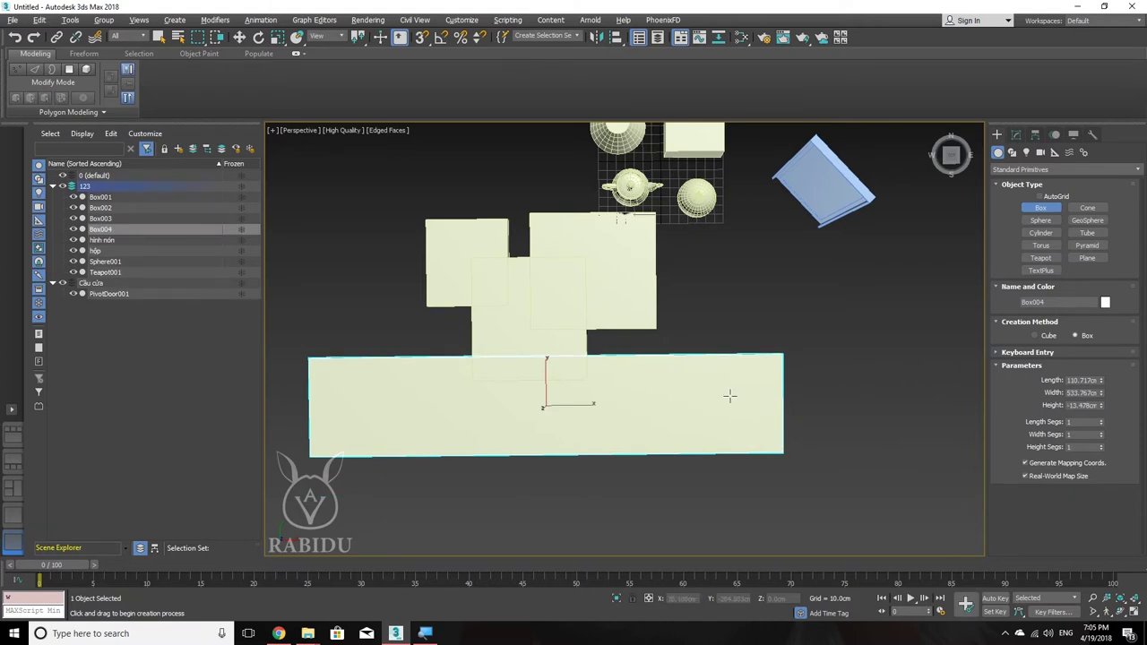
pyautogui.moveTo(640, 365)
pyautogui.keyDown('alt'); pyautogui.mouseDown(button='middle')
pyautogui.moveTo(693, 285)
pyautogui.moveTo(719, 263)
pyautogui.moveTo(752, 257)
pyautogui.moveTo(762, 267)
pyautogui.moveTo(756, 312)
pyautogui.moveTo(644, 365)
pyautogui.mouseUp(button='middle'); pyautogui.keyUp('alt')
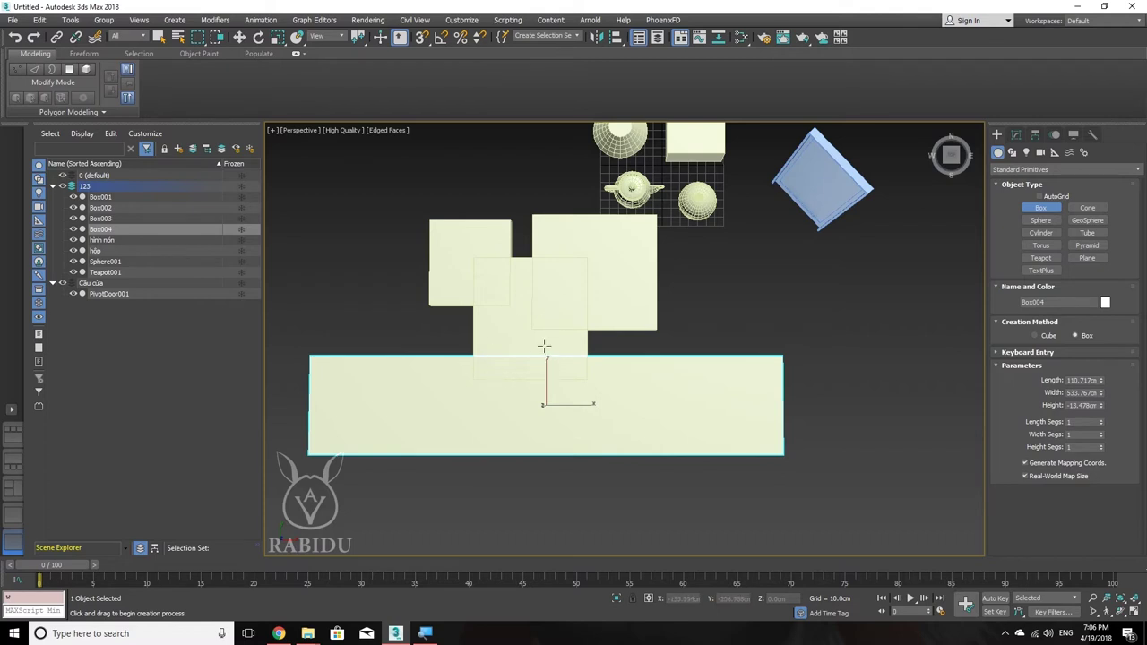
pyautogui.moveTo(539, 291); pyautogui.dragTo(529, 309, button='middle')
# Step: Deselect Box004 and drag a marquee across the four floor boxes
pyautogui.moveTo(450, 311); pyautogui.dragTo(452, 317, button='middle')
pyautogui.press('w')
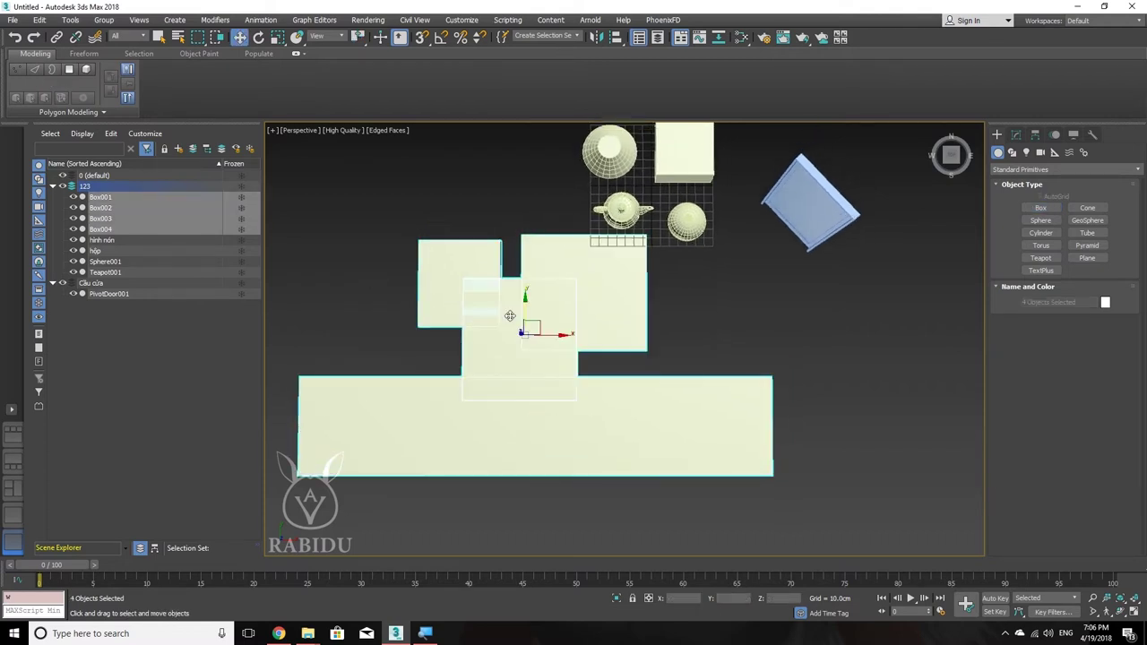
pyautogui.click(345, 258)
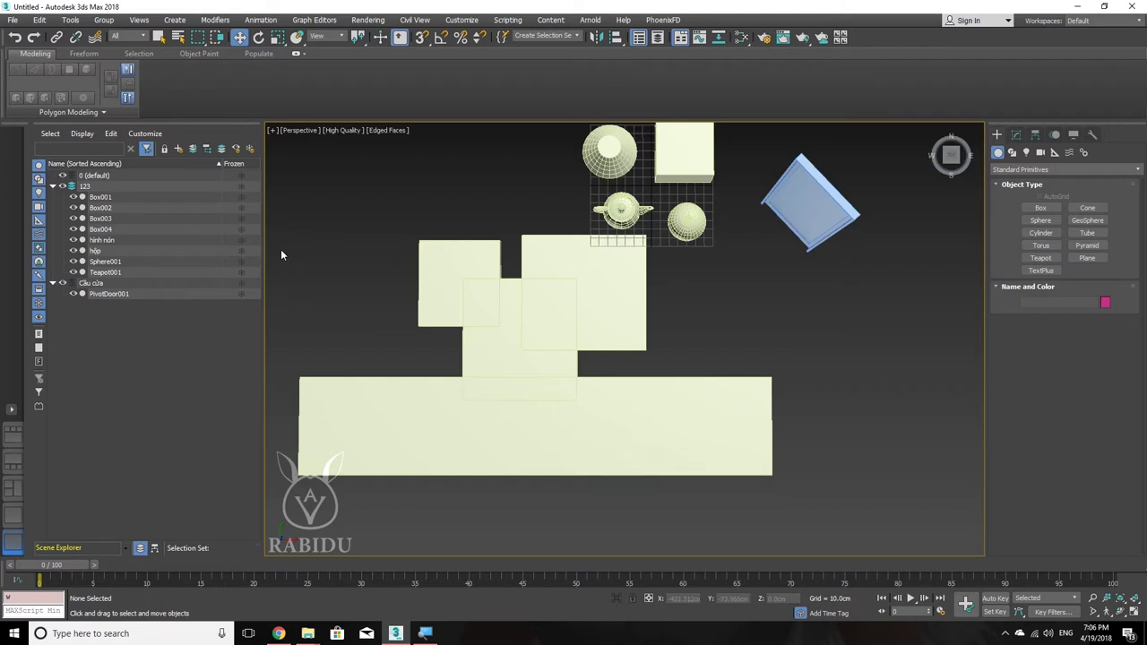
pyautogui.moveTo(303, 271); pyautogui.dragTo(786, 503)
pyautogui.moveTo(780, 482); pyautogui.dragTo(783, 494)
pyautogui.moveTo(783, 494); pyautogui.dragTo(783, 494)
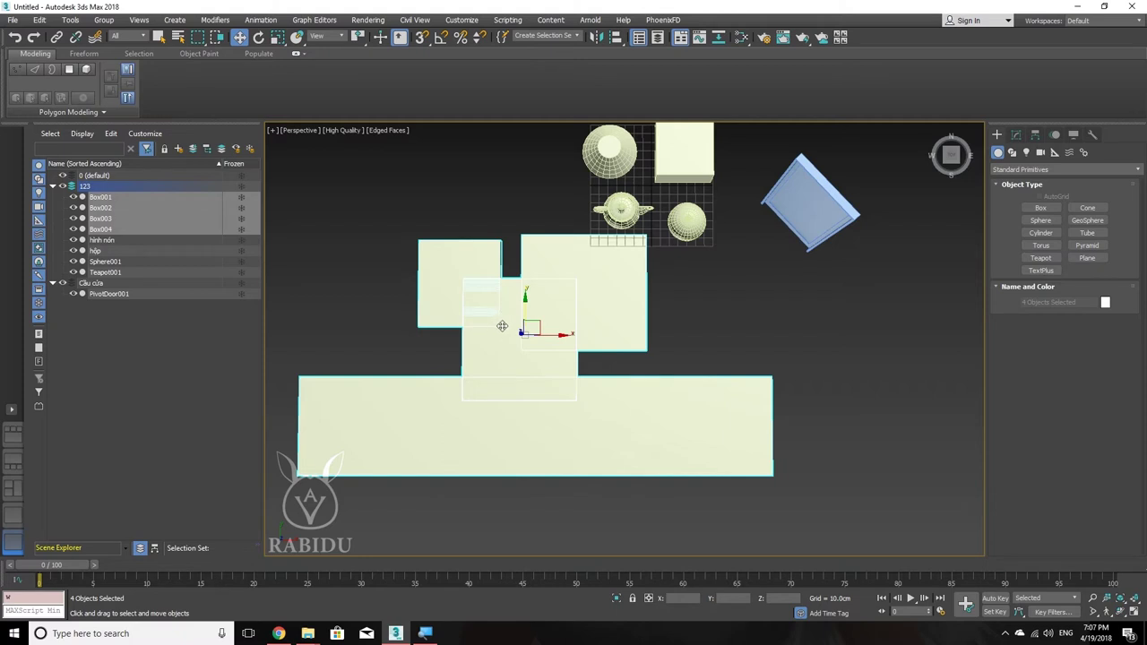
# Step: Pick Box003 and Box001 individually, then marquee-select all four floor boxes at once
pyautogui.click(474, 325)
pyautogui.keyDown('alt'); pyautogui.moveTo(475, 346); pyautogui.dragTo(508, 352, button='middle'); pyautogui.keyUp('alt')
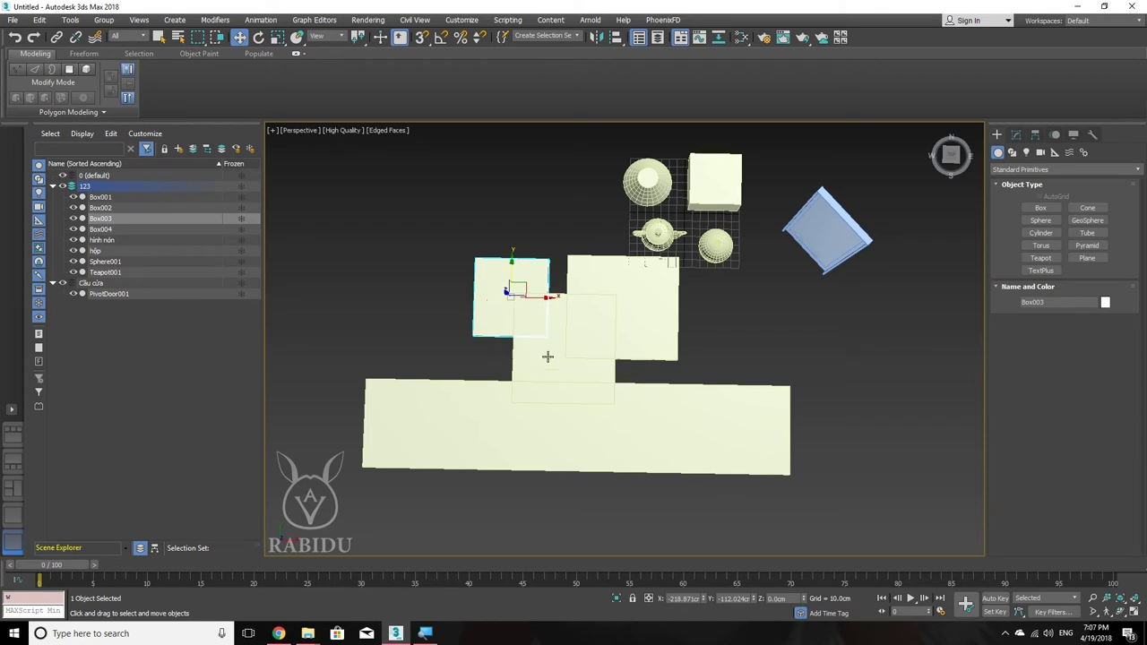
pyautogui.click(545, 354)
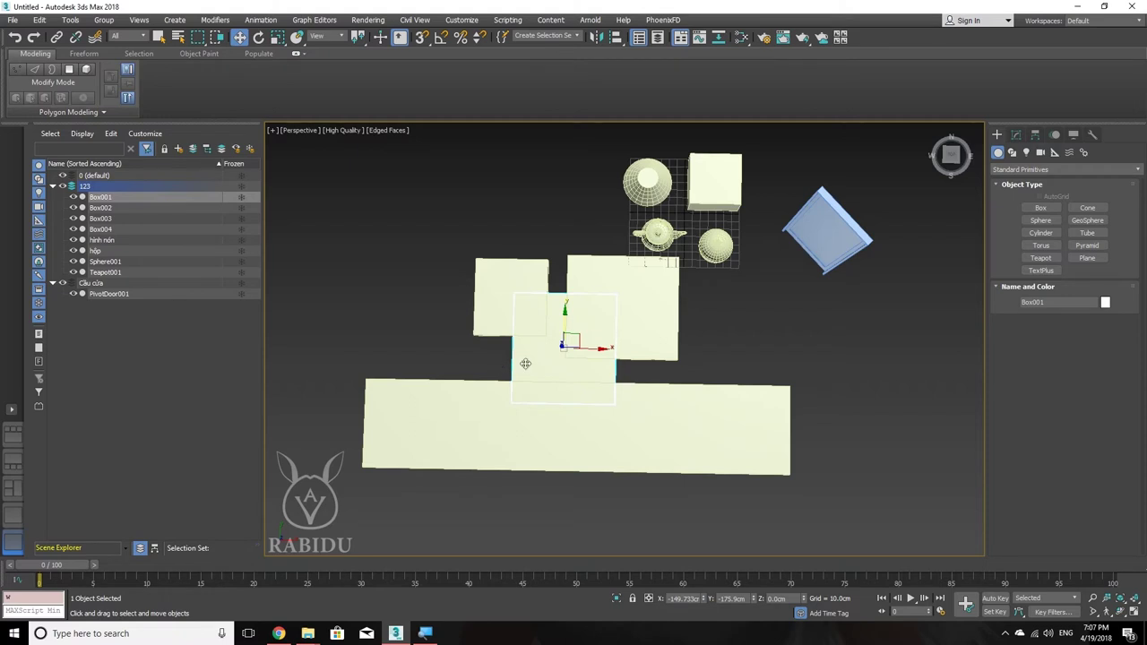
pyautogui.click(489, 357)
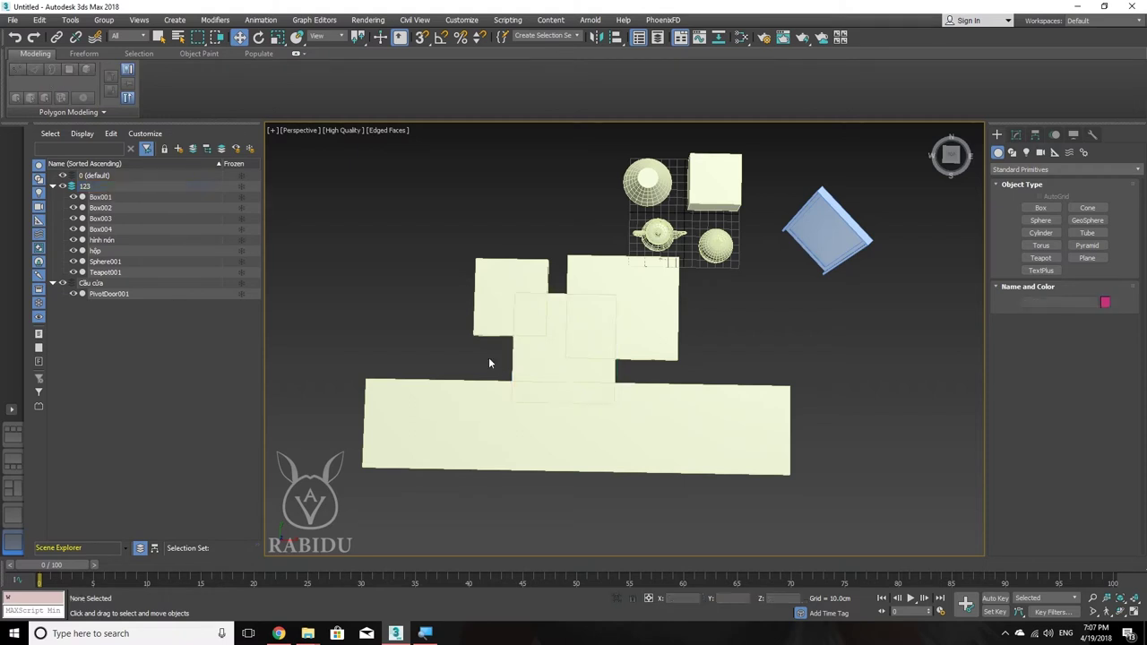
pyautogui.click(538, 358)
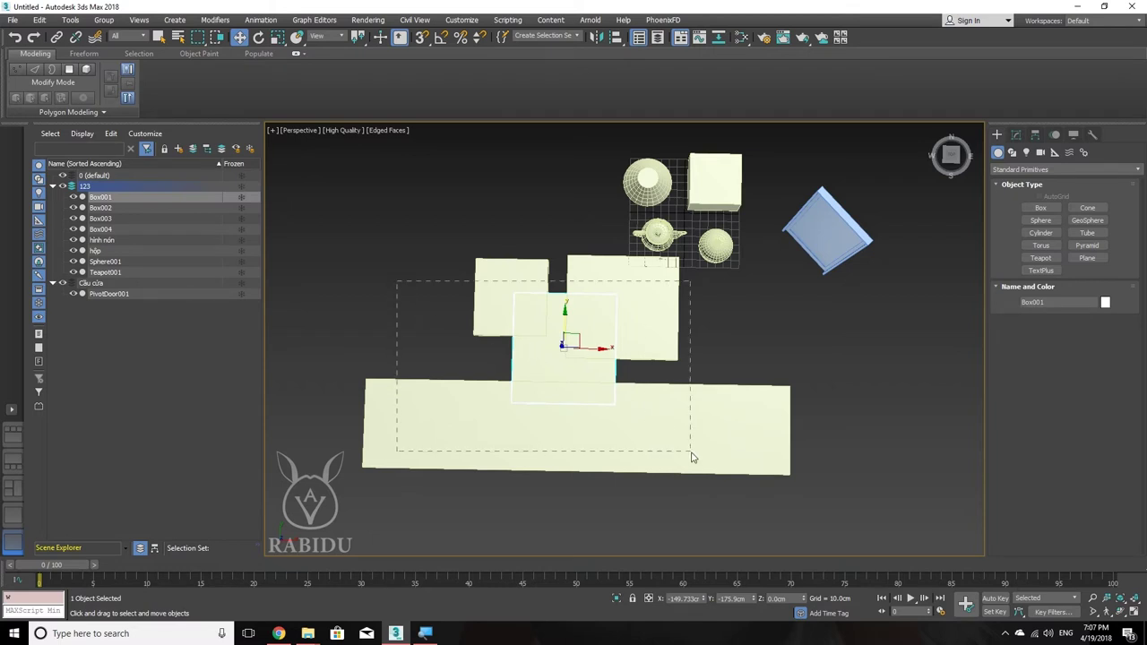
pyautogui.moveTo(398, 286); pyautogui.dragTo(690, 458)
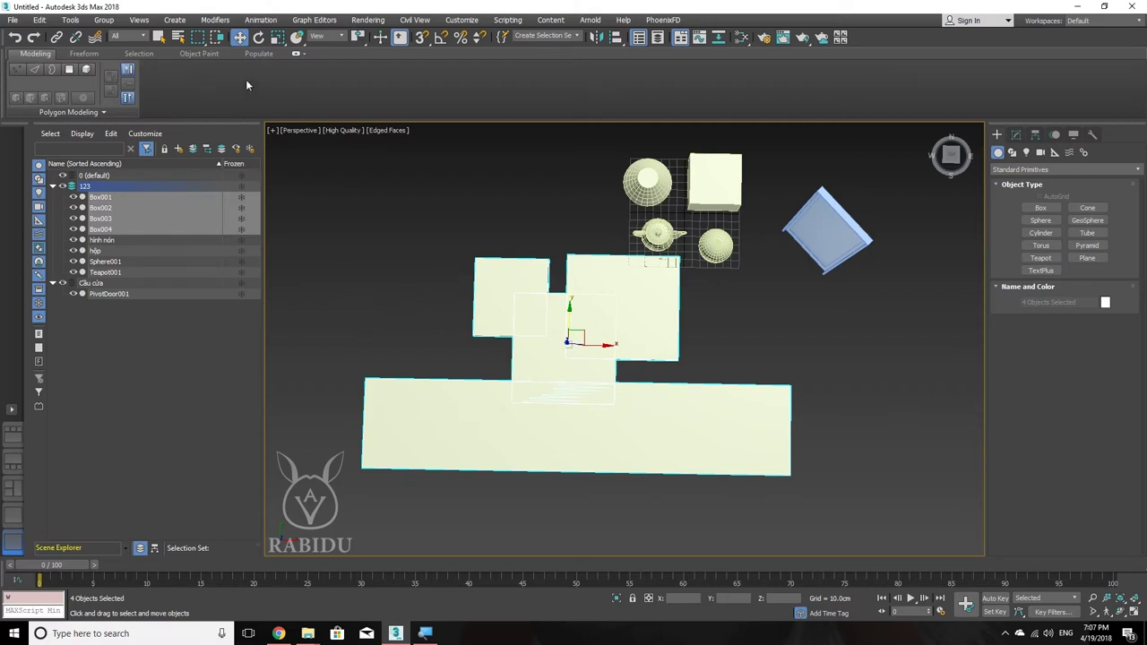
# Step: Toggle Window/Crossing and try marquee-selecting the floor boxes, nudging Box001 along the way
pyautogui.click(218, 41)
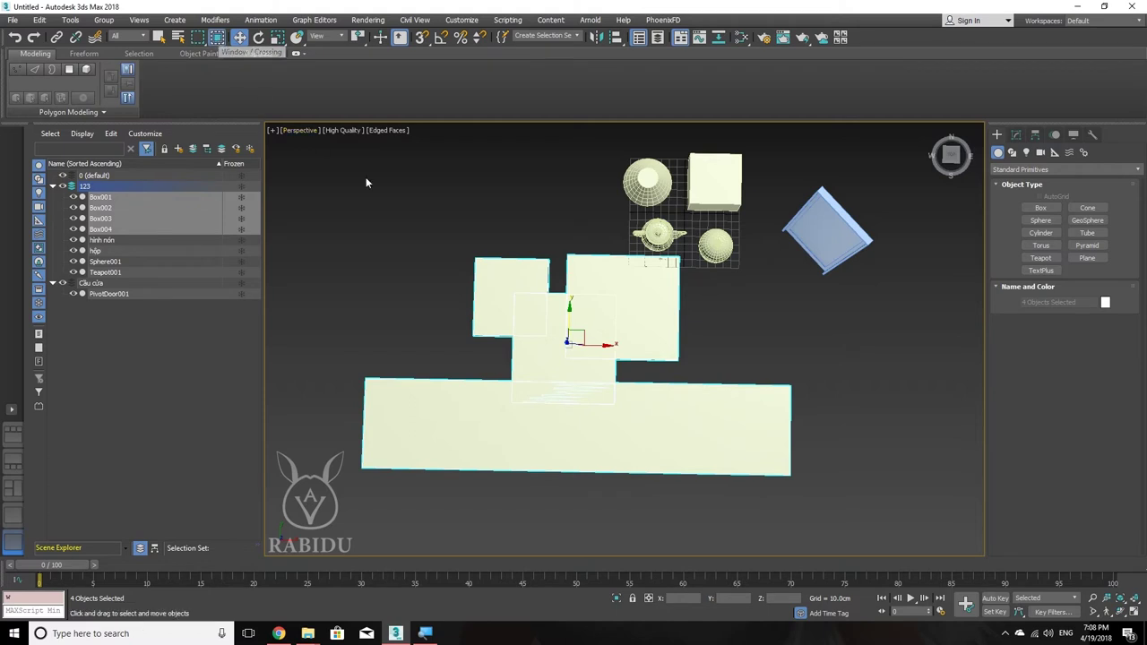
pyautogui.moveTo(456, 280)
pyautogui.mouseDown()
pyautogui.moveTo(652, 423)
pyautogui.moveTo(645, 430)
pyautogui.mouseUp()
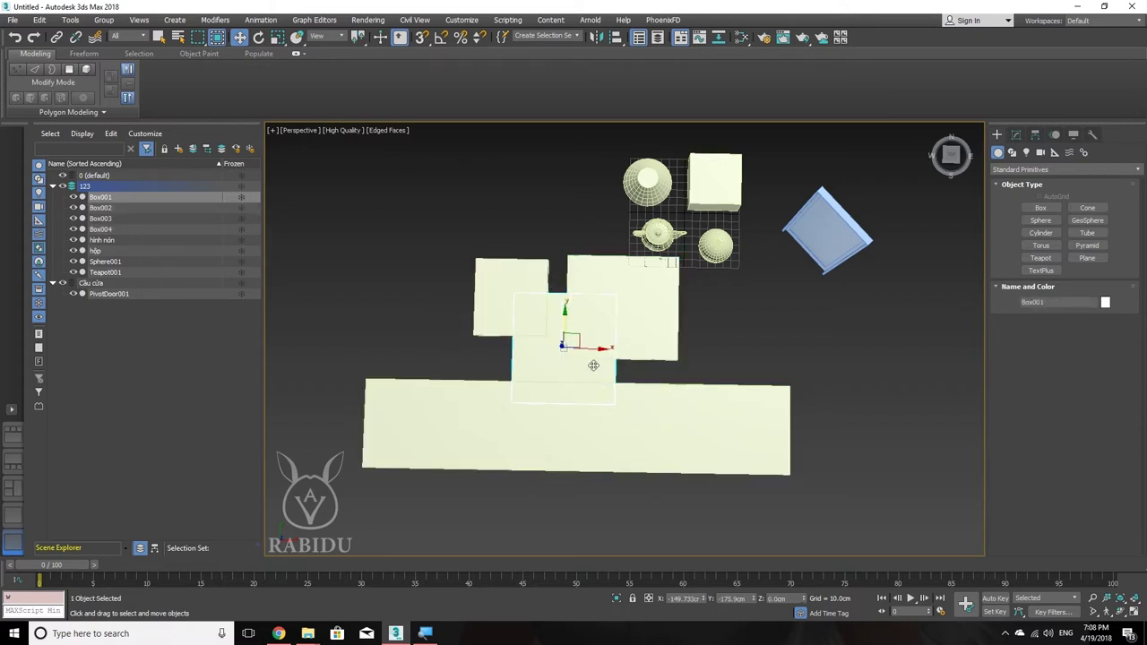
pyautogui.moveTo(580, 332)
pyautogui.mouseDown()
pyautogui.moveTo(514, 387)
pyautogui.moveTo(615, 307)
pyautogui.moveTo(440, 317)
pyautogui.moveTo(639, 328)
pyautogui.moveTo(504, 292)
pyautogui.moveTo(581, 332)
pyautogui.mouseUp()
pyautogui.moveTo(443, 280); pyautogui.dragTo(645, 444)
pyautogui.moveTo(647, 448); pyautogui.dragTo(642, 434)
# Step: Use window selection to select the long Box004 alone and move it right and down
pyautogui.keyDown('alt'); pyautogui.moveTo(340, 362); pyautogui.dragTo(342, 363, button='middle'); pyautogui.keyUp('alt')
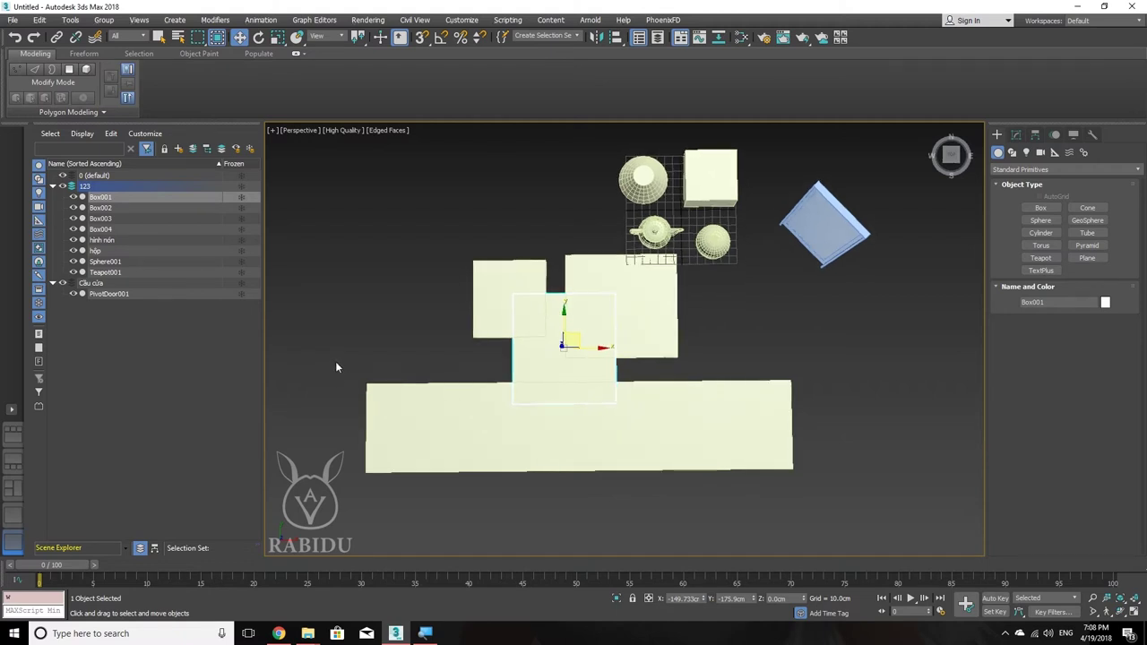
pyautogui.moveTo(335, 362)
pyautogui.mouseDown()
pyautogui.moveTo(844, 490)
pyautogui.moveTo(853, 482)
pyautogui.moveTo(838, 504)
pyautogui.mouseUp()
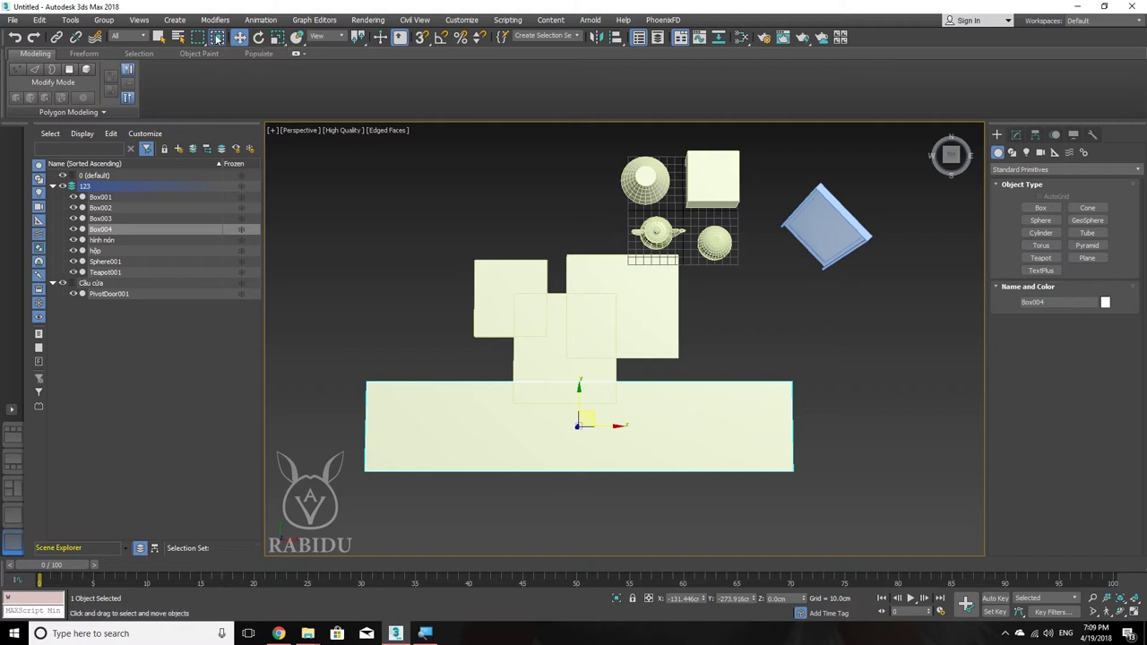
pyautogui.click(218, 39)
pyautogui.moveTo(594, 412)
pyautogui.mouseDown()
pyautogui.moveTo(629, 435)
pyautogui.moveTo(538, 438)
pyautogui.moveTo(512, 456)
pyautogui.moveTo(678, 422)
pyautogui.moveTo(641, 394)
pyautogui.moveTo(593, 412)
pyautogui.mouseUp()
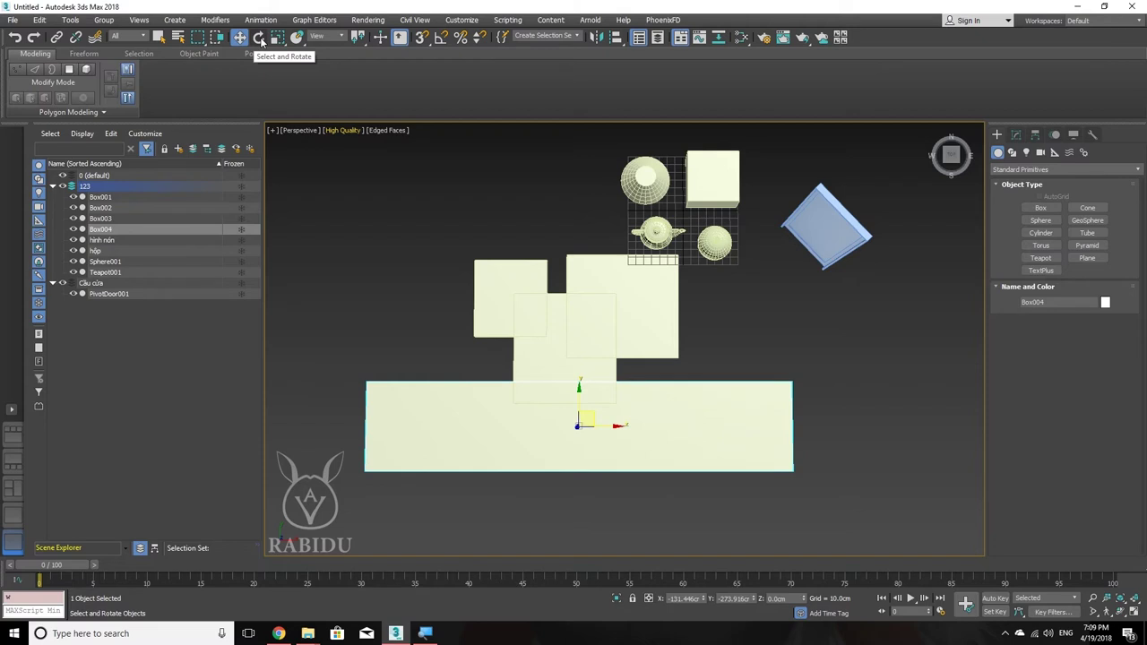
# Step: Rotate Box004 with angle snap until it stands upright, then move it to X 149.03 cm
pyautogui.click(259, 38)
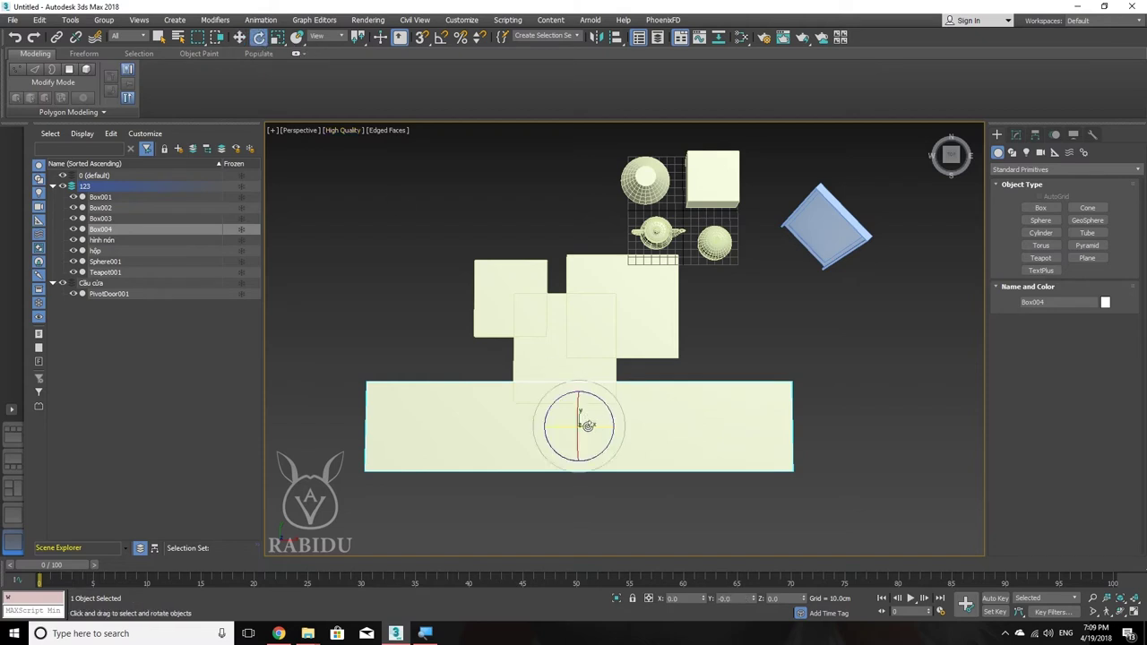
pyautogui.moveTo(588, 424); pyautogui.dragTo(686, 446)
pyautogui.moveTo(685, 446)
pyautogui.keyDown('alt'); pyautogui.mouseDown(button='middle')
pyautogui.moveTo(665, 336)
pyautogui.moveTo(659, 346)
pyautogui.mouseUp(button='middle'); pyautogui.keyUp('alt')
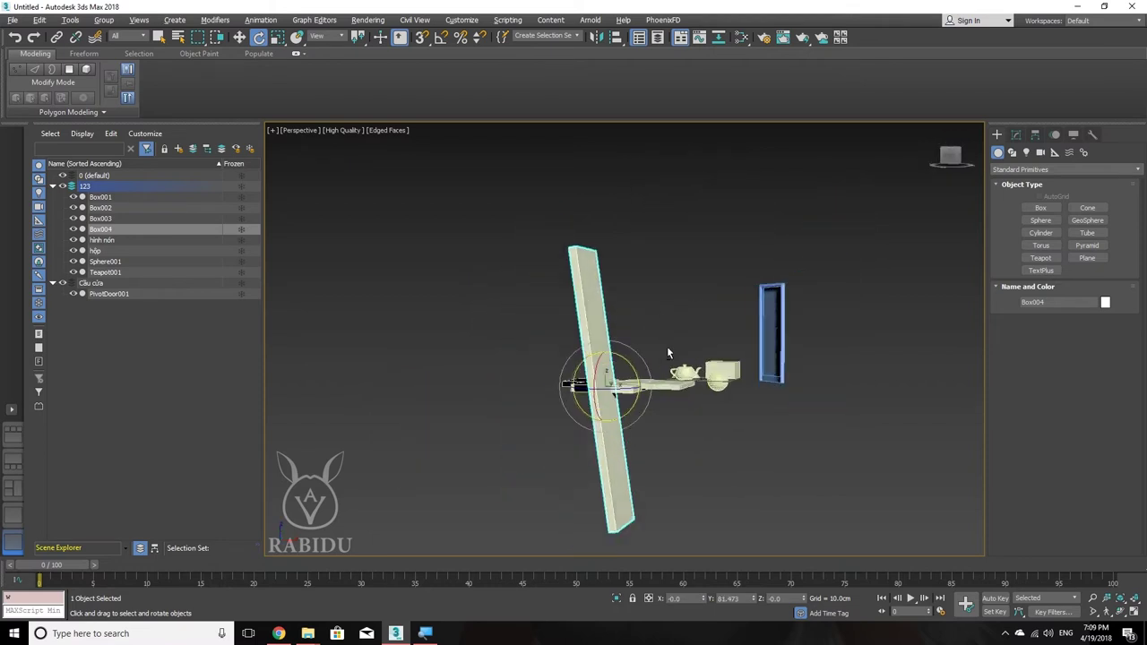
pyautogui.moveTo(619, 392)
pyautogui.mouseDown()
pyautogui.moveTo(553, 391)
pyautogui.moveTo(761, 406)
pyautogui.mouseUp()
pyautogui.press('w')
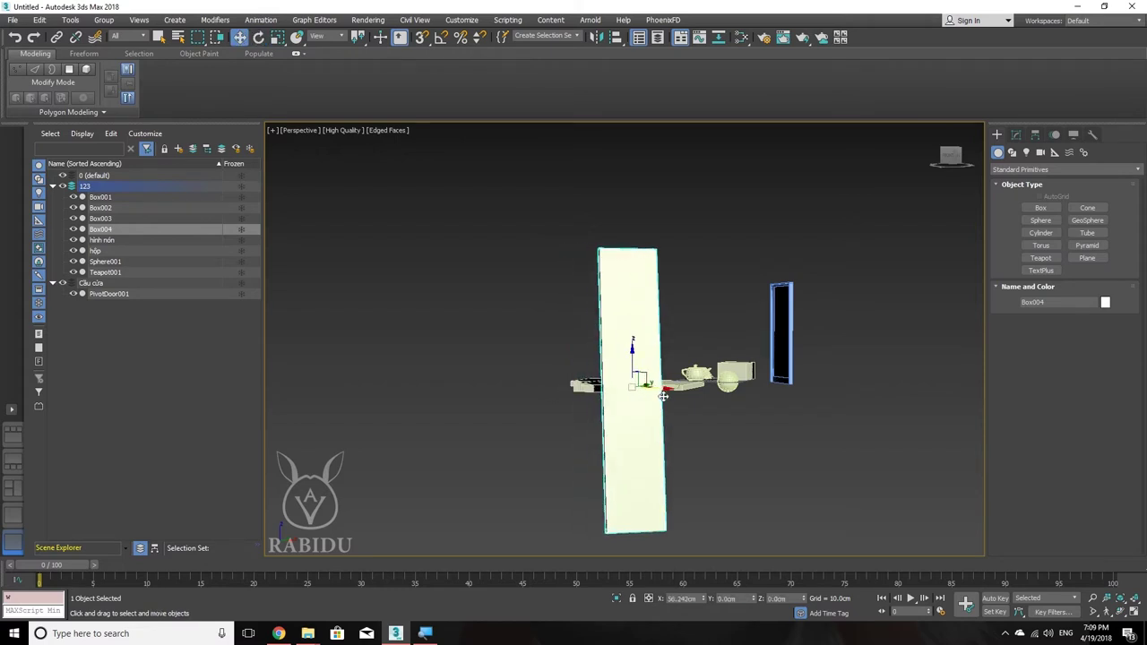
pyautogui.keyDown('alt'); pyautogui.moveTo(761, 406); pyautogui.dragTo(752, 409, button='middle'); pyautogui.keyUp('alt')
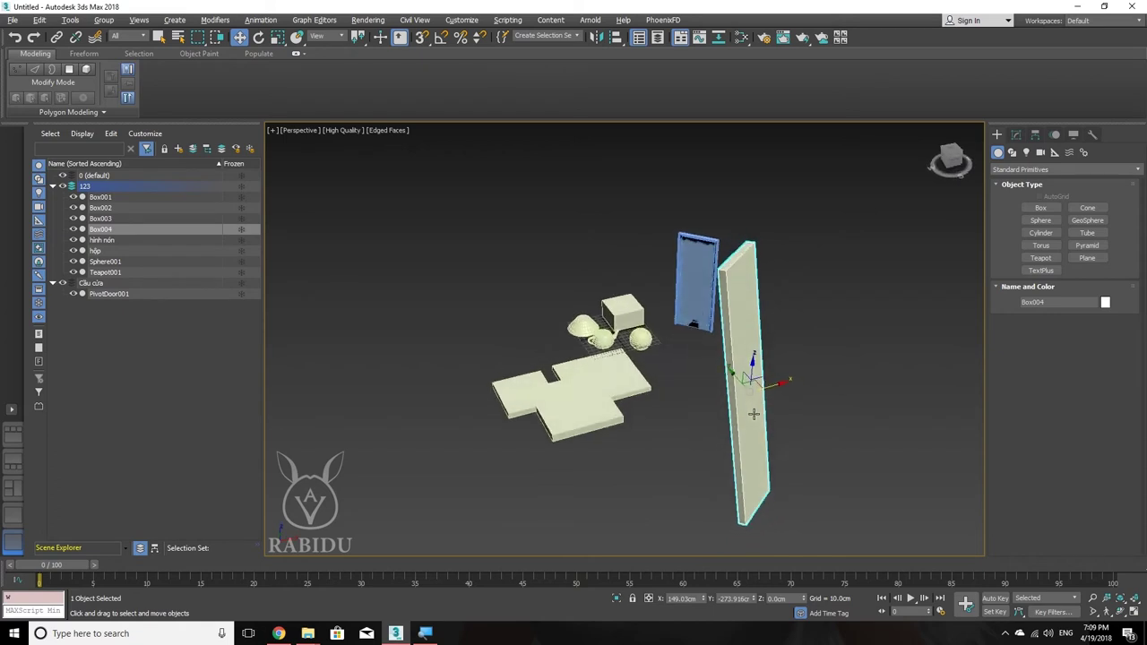
pyautogui.press('r')
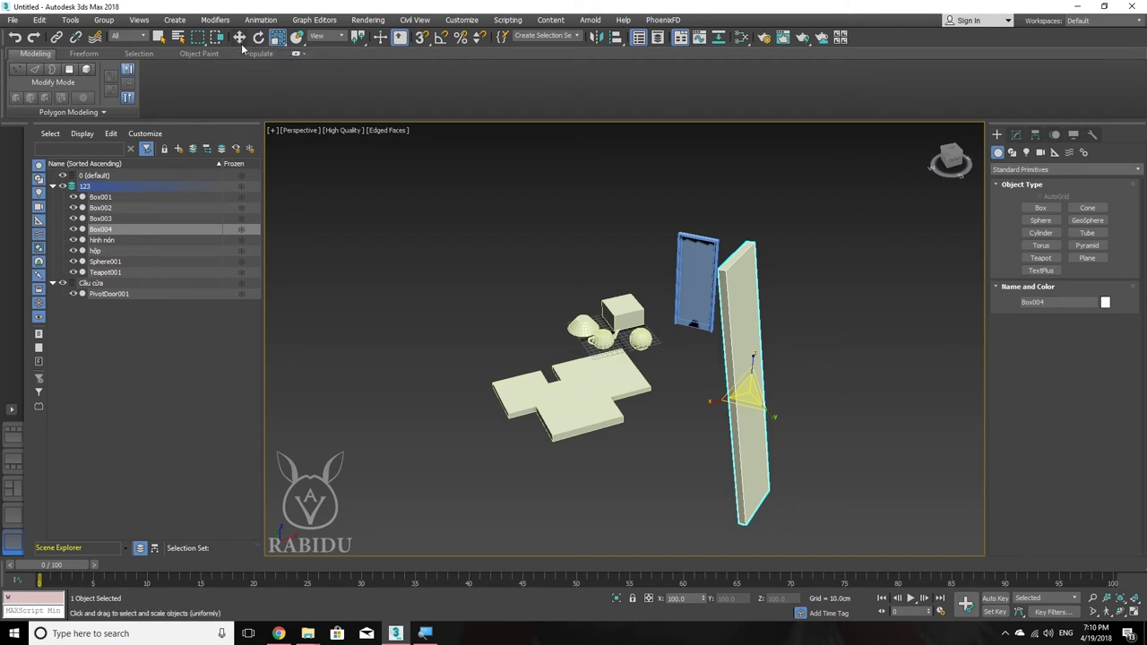
# Step: Scale Box004 along its gizmo axes into a short, thin upright panel, then zoom in closer
pyautogui.click(240, 37)
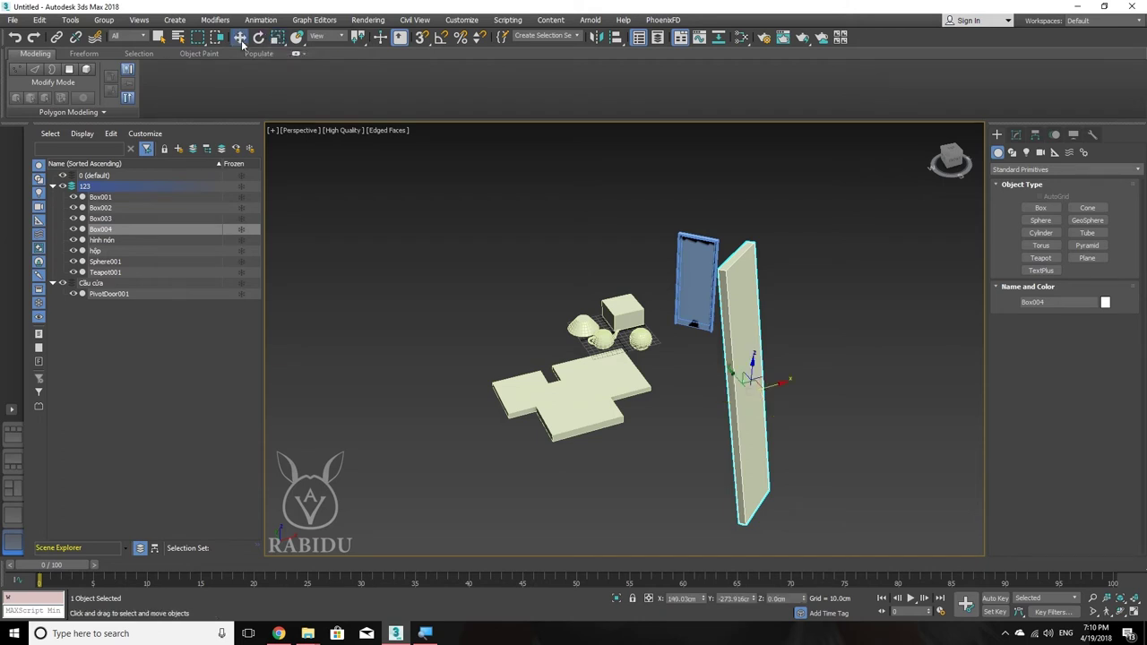
pyautogui.press('e')
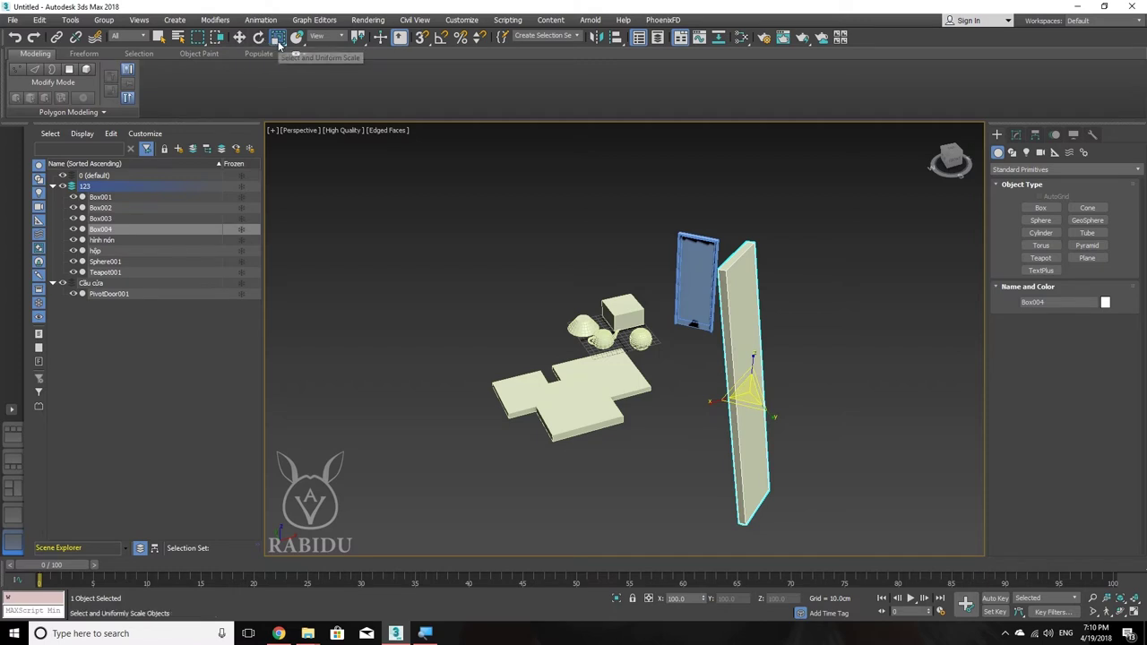
pyautogui.moveTo(747, 394)
pyautogui.mouseDown()
pyautogui.moveTo(753, 422)
pyautogui.moveTo(670, 414)
pyautogui.mouseUp()
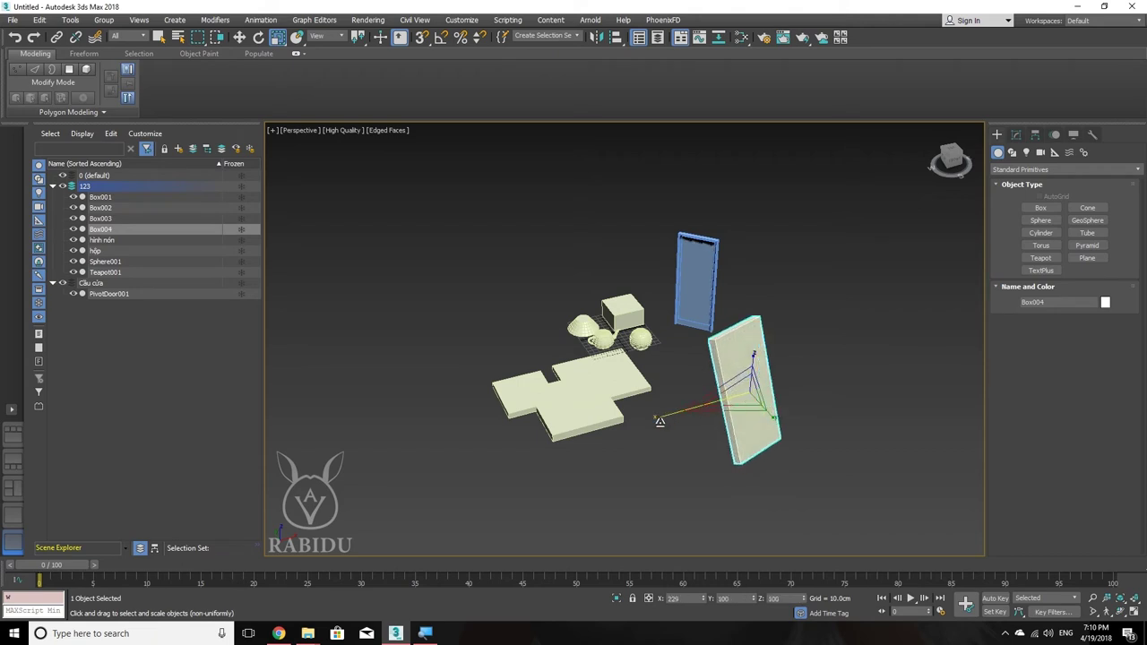
pyautogui.moveTo(752, 357); pyautogui.dragTo(752, 305)
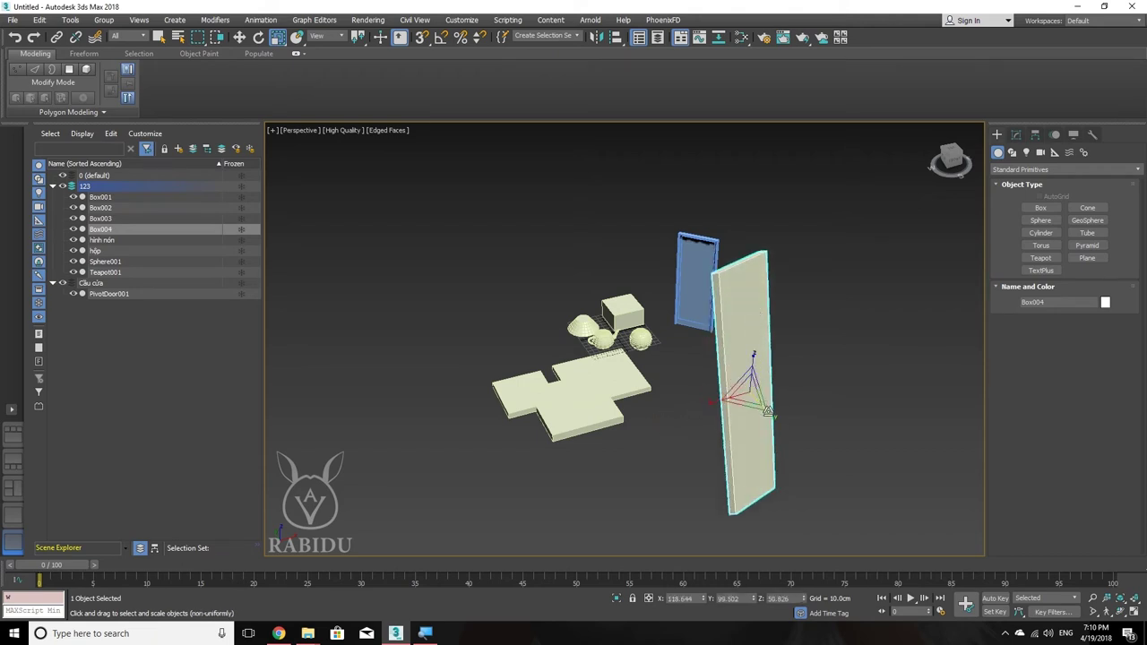
pyautogui.moveTo(768, 411); pyautogui.dragTo(710, 370)
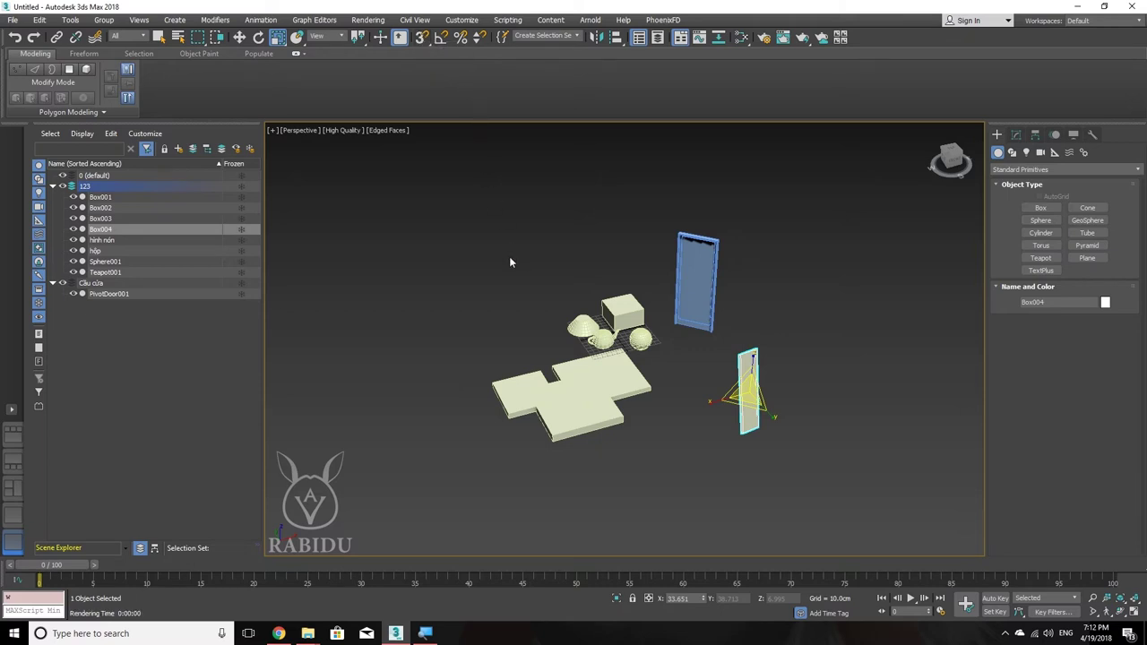
pyautogui.press('w')
pyautogui.moveTo(703, 404); pyautogui.dragTo(680, 380, button='middle')
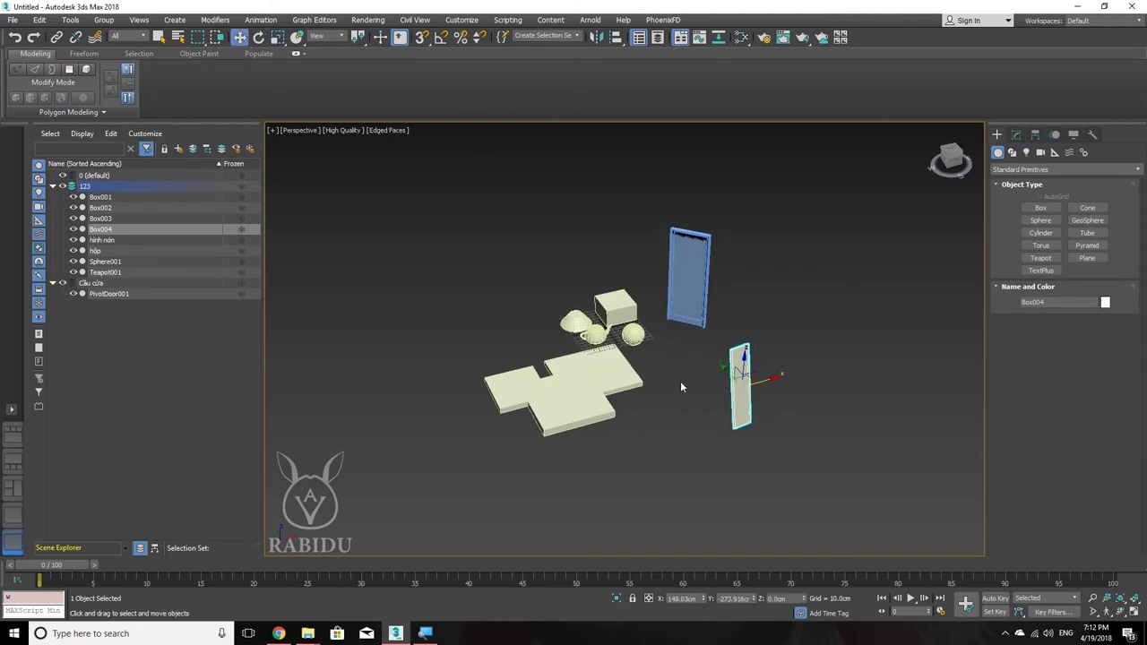
pyautogui.scroll(2, 680, 380)
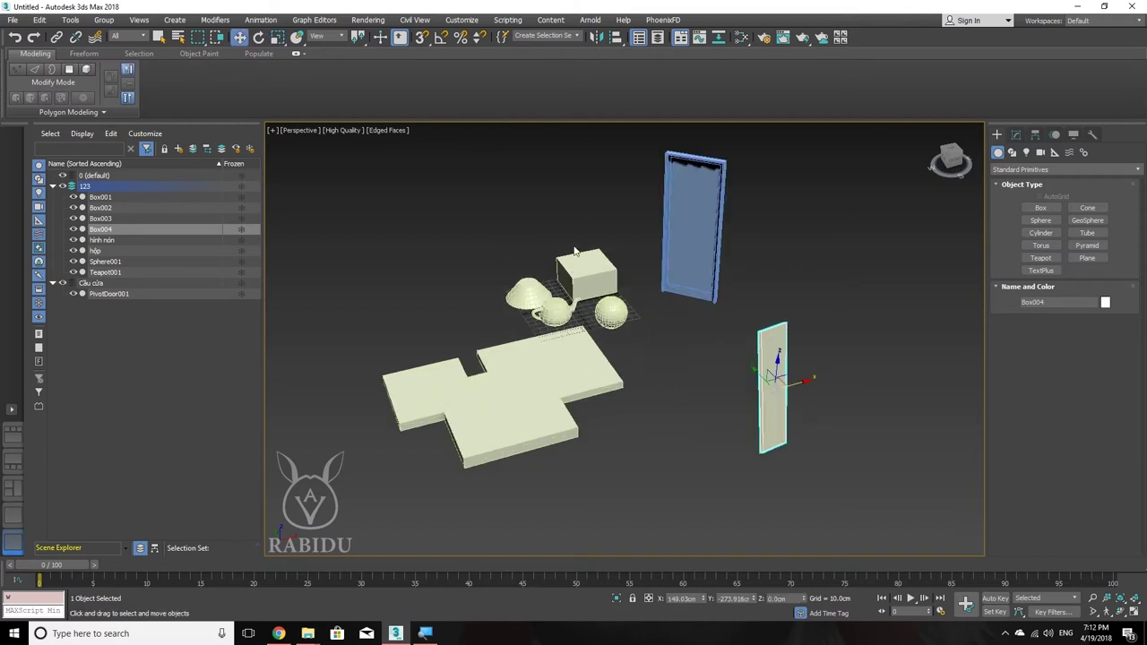
# Step: Turn snapping on and shift the sphere, cone, box, teapot and floor boxes to new spots
pyautogui.rightClick(425, 42)
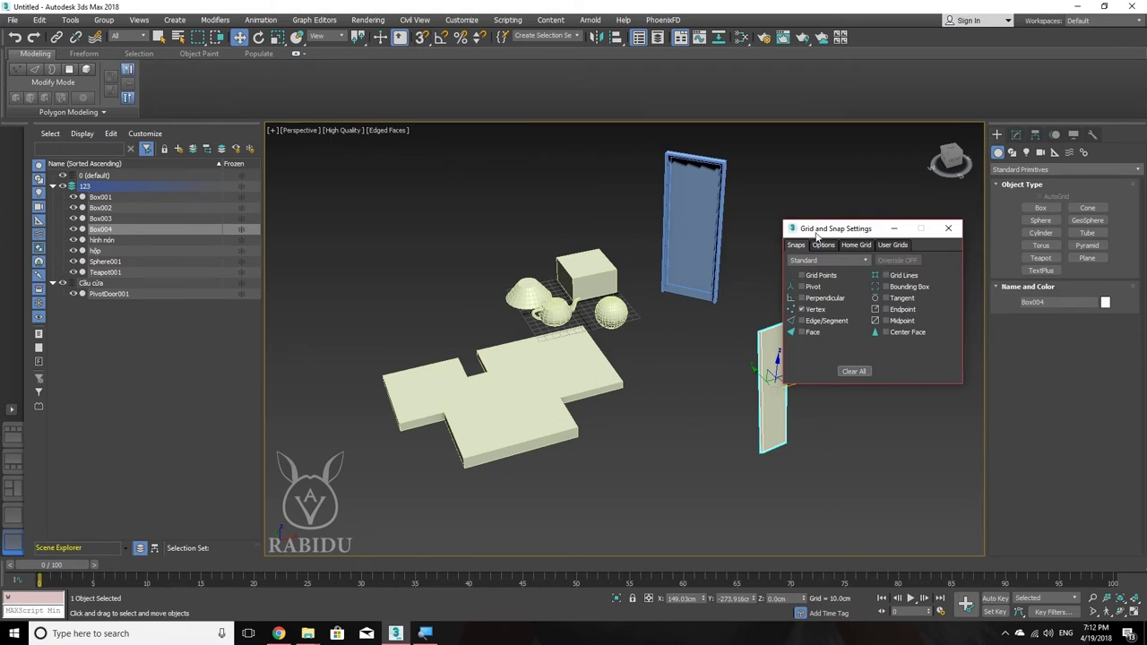
pyautogui.moveTo(855, 233); pyautogui.dragTo(836, 225)
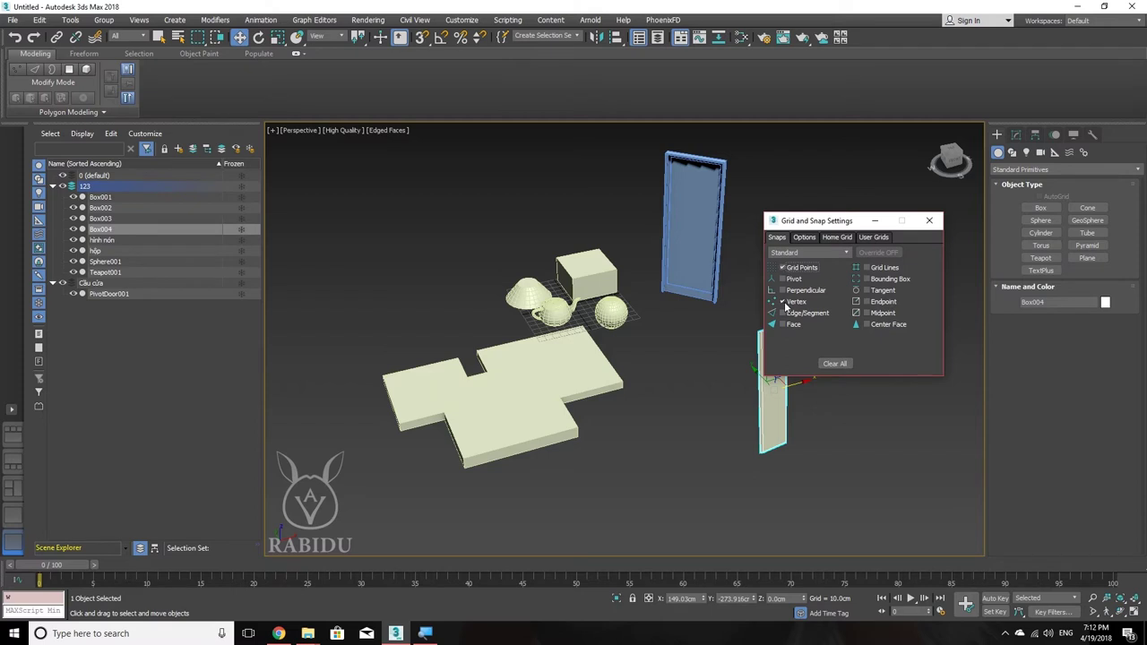
pyautogui.click(422, 41)
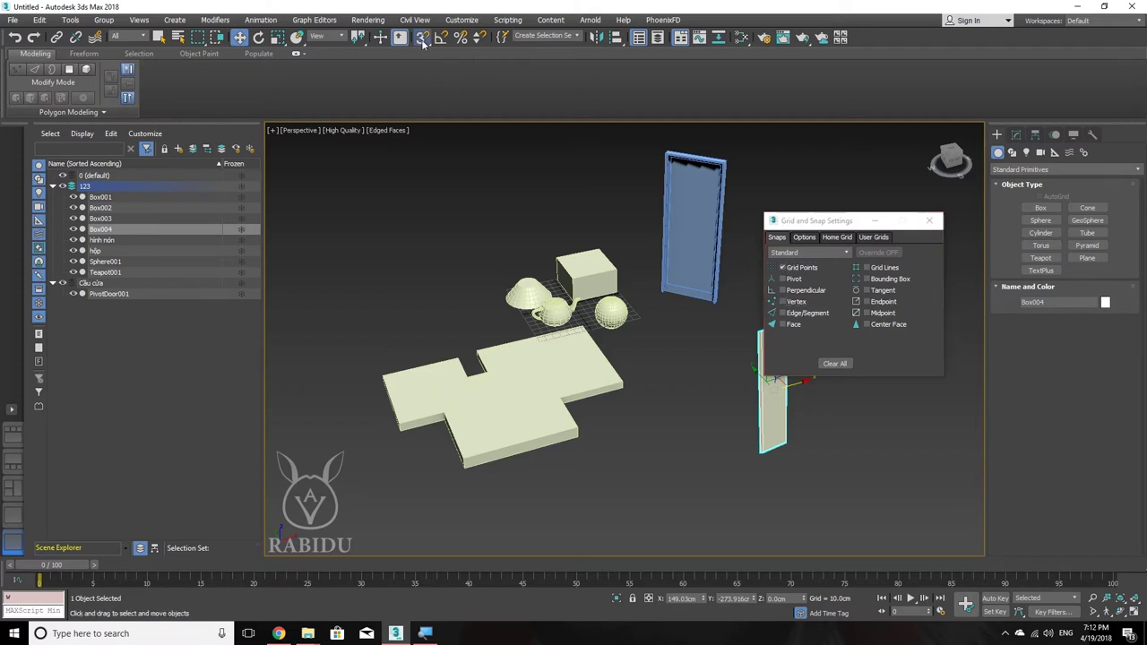
pyautogui.click(613, 308)
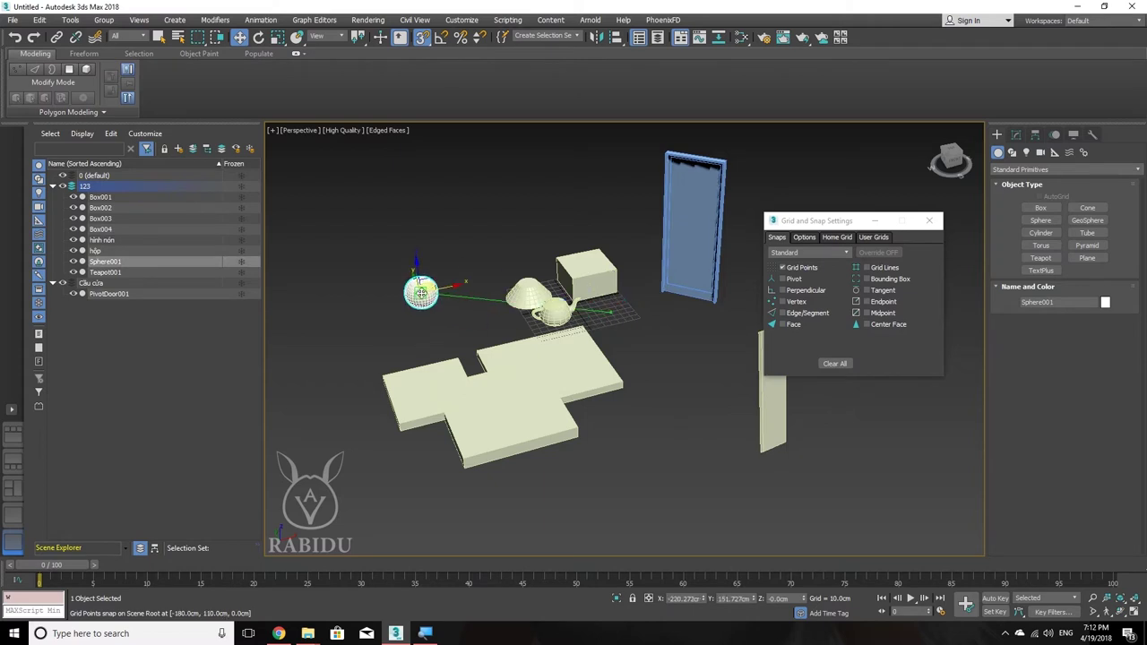
pyautogui.moveTo(614, 308); pyautogui.dragTo(408, 226)
pyautogui.moveTo(528, 294); pyautogui.dragTo(454, 327)
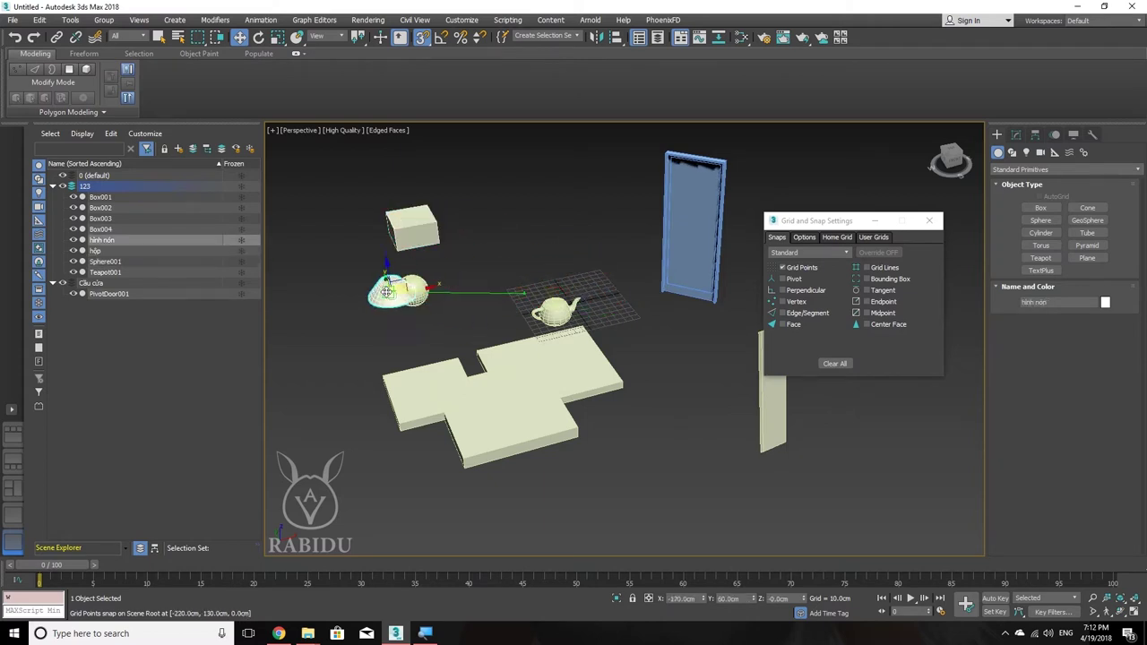
pyautogui.moveTo(548, 309); pyautogui.dragTo(283, 345)
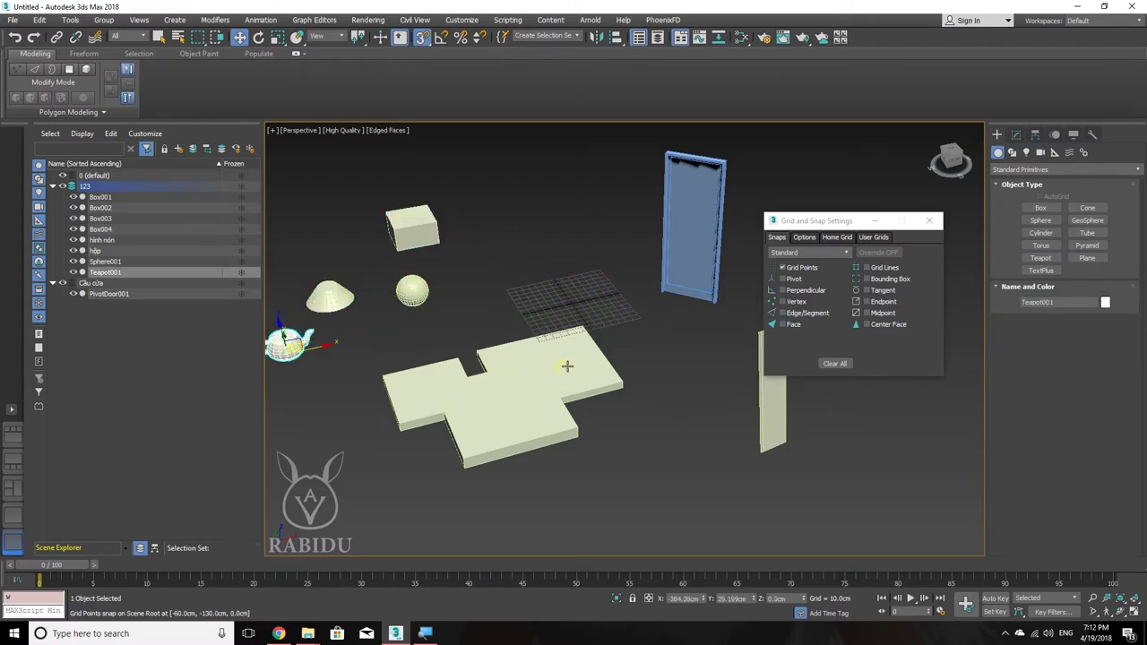
pyautogui.moveTo(573, 367); pyautogui.dragTo(367, 497)
pyautogui.moveTo(409, 378); pyautogui.dragTo(315, 396)
pyautogui.moveTo(489, 410); pyautogui.dragTo(479, 497)
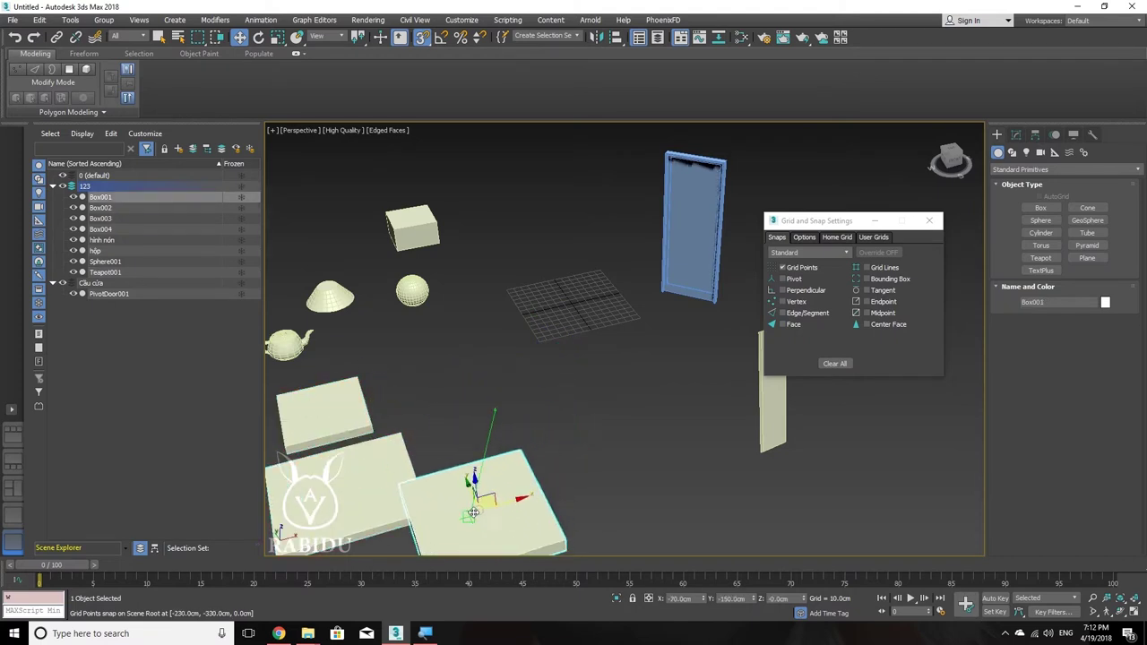
# Step: Snap Sphere001 across grid points until it sits near the grid centre
pyautogui.scroll(3, 537, 341)
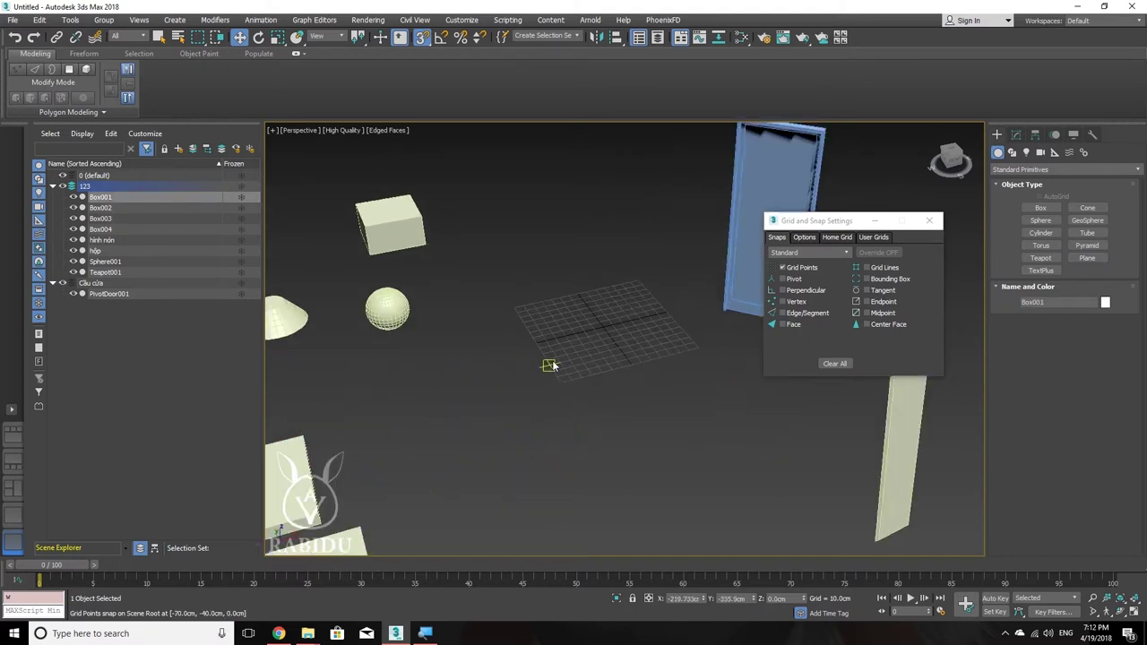
pyautogui.scroll(3, 548, 350)
pyautogui.moveTo(549, 350)
pyautogui.mouseDown(button='middle')
pyautogui.moveTo(618, 360)
pyautogui.moveTo(614, 351)
pyautogui.mouseUp(button='middle')
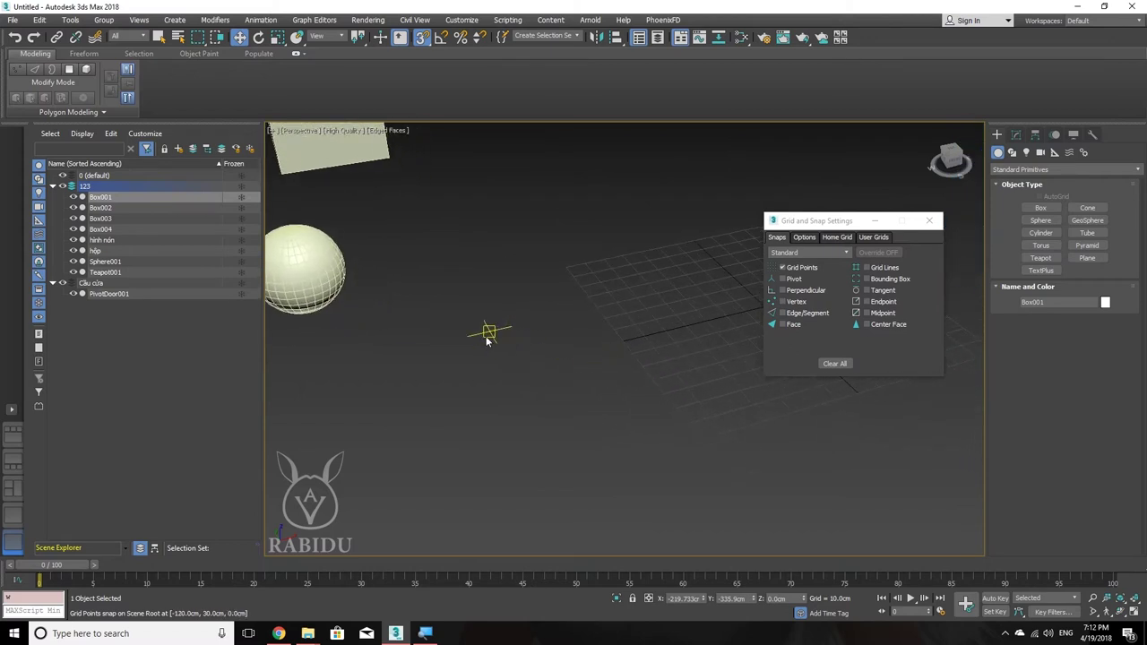
pyautogui.click(314, 265)
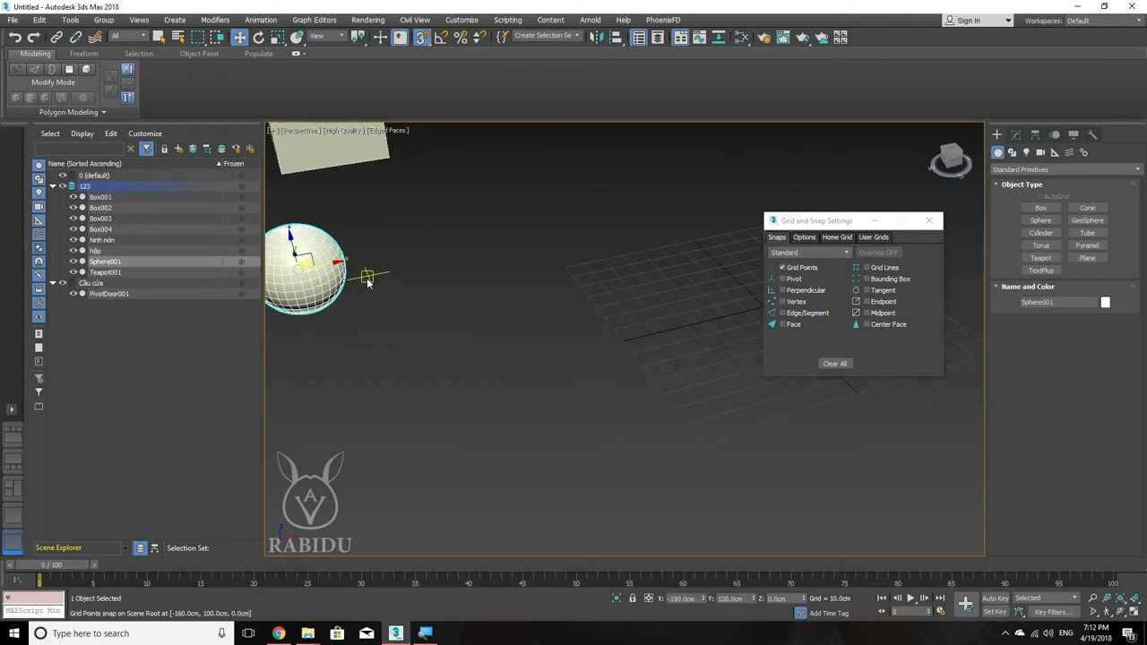
pyautogui.moveTo(430, 265)
pyautogui.keyDown('alt'); pyautogui.mouseDown(button='middle')
pyautogui.moveTo(430, 318)
pyautogui.moveTo(345, 320)
pyautogui.moveTo(438, 328)
pyautogui.moveTo(525, 312)
pyautogui.moveTo(479, 284)
pyautogui.moveTo(495, 296)
pyautogui.moveTo(474, 302)
pyautogui.mouseUp(button='middle'); pyautogui.keyUp('alt')
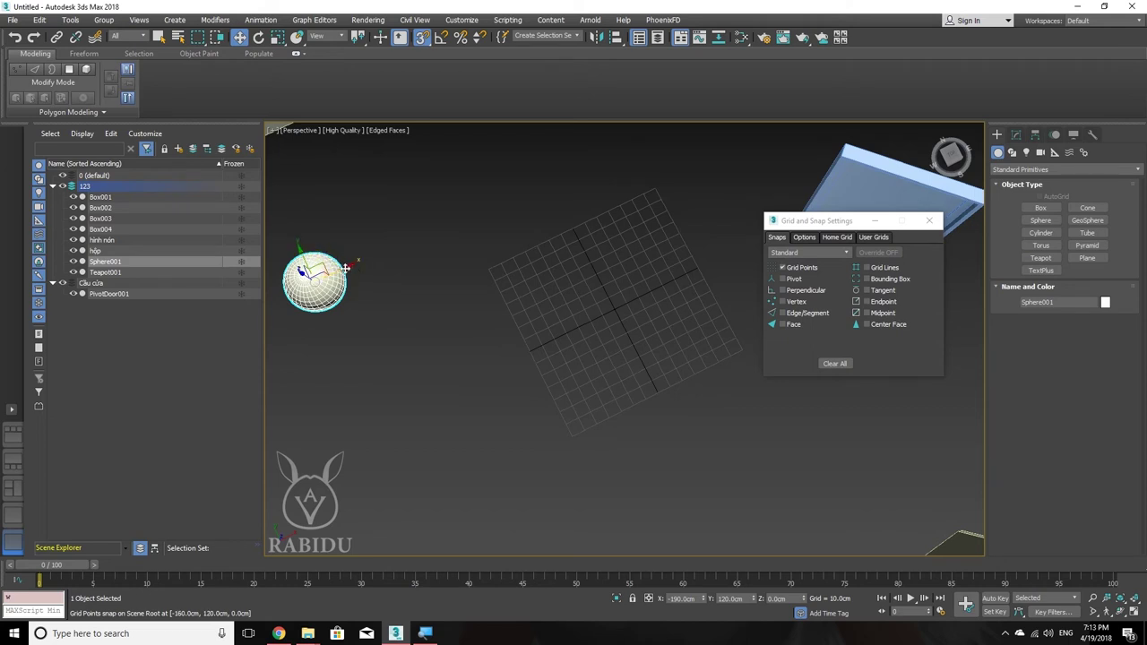
pyautogui.moveTo(321, 263)
pyautogui.mouseDown()
pyautogui.moveTo(478, 253)
pyautogui.moveTo(377, 373)
pyautogui.moveTo(514, 260)
pyautogui.moveTo(349, 325)
pyautogui.moveTo(493, 375)
pyautogui.moveTo(459, 264)
pyautogui.moveTo(422, 279)
pyautogui.moveTo(359, 339)
pyautogui.moveTo(436, 313)
pyautogui.moveTo(490, 271)
pyautogui.moveTo(507, 278)
pyautogui.moveTo(507, 305)
pyautogui.moveTo(533, 356)
pyautogui.moveTo(564, 378)
pyautogui.moveTo(597, 335)
pyautogui.moveTo(590, 291)
pyautogui.moveTo(558, 277)
pyautogui.moveTo(573, 255)
pyautogui.moveTo(615, 249)
pyautogui.moveTo(577, 302)
pyautogui.moveTo(616, 305)
pyautogui.moveTo(571, 307)
pyautogui.moveTo(491, 262)
pyautogui.moveTo(514, 299)
pyautogui.moveTo(542, 309)
pyautogui.mouseUp()
pyautogui.moveTo(617, 327)
pyautogui.keyDown('alt'); pyautogui.mouseDown(button='middle')
pyautogui.moveTo(597, 275)
pyautogui.moveTo(615, 269)
pyautogui.moveTo(591, 321)
pyautogui.mouseUp(button='middle'); pyautogui.keyUp('alt')
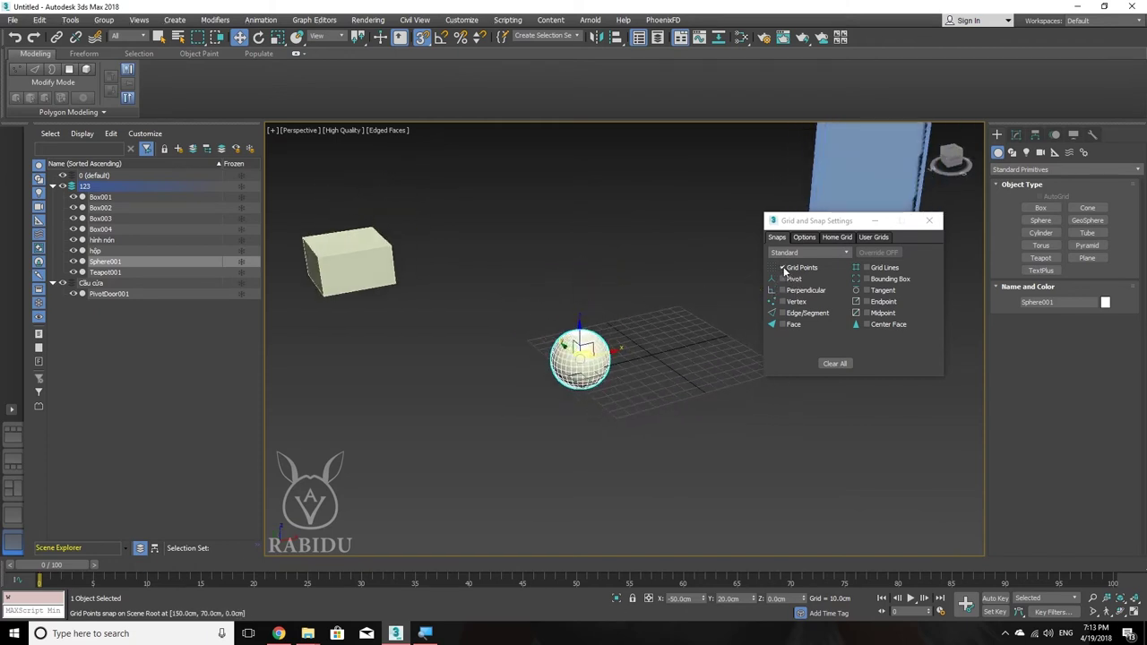
# Step: In Grid and Snap Settings, uncheck Grid Points and check Vertex
pyautogui.click(783, 267)
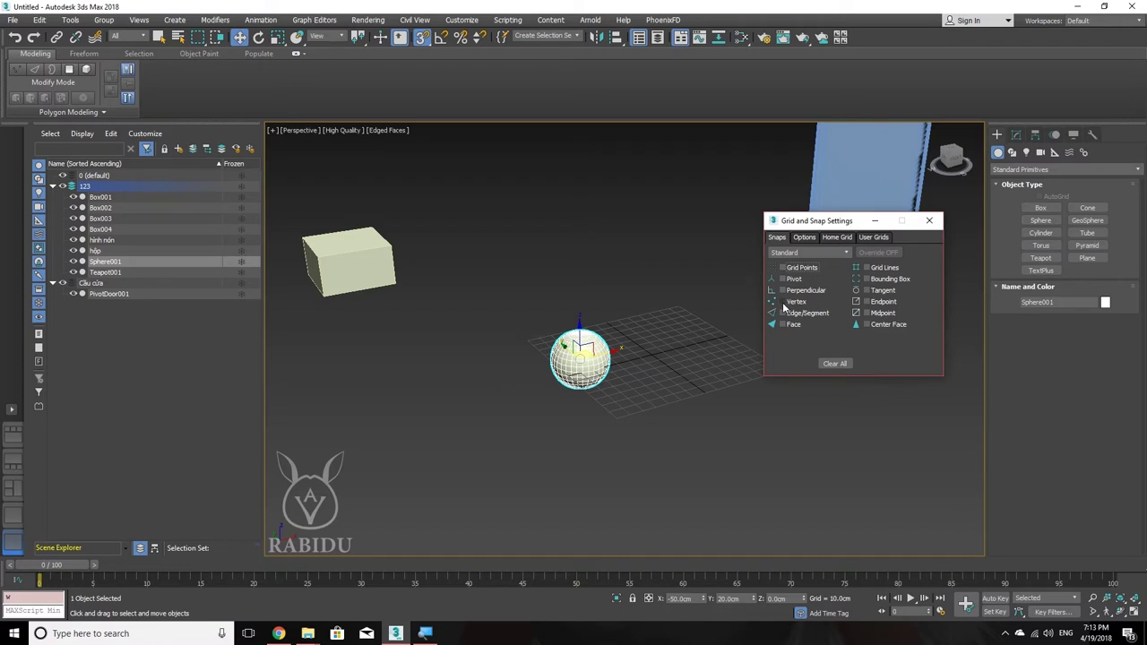
pyautogui.keyDown('alt'); pyautogui.moveTo(582, 331); pyautogui.dragTo(518, 321, button='middle'); pyautogui.keyUp('alt')
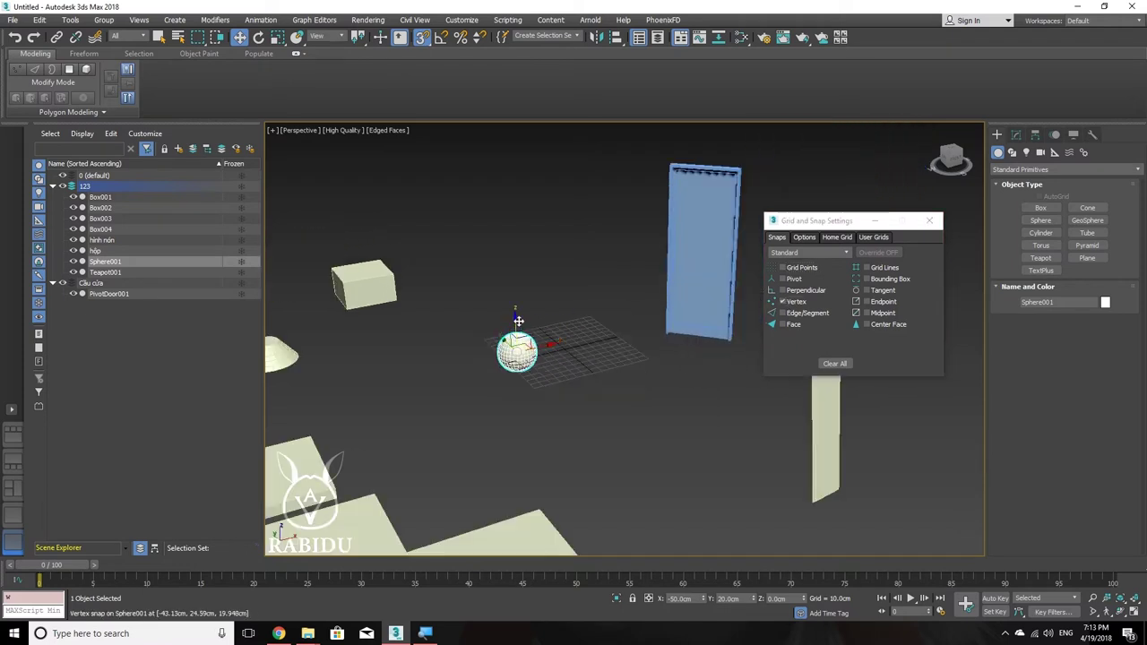
pyautogui.moveTo(372, 352)
pyautogui.keyDown('alt'); pyautogui.mouseDown(button='middle')
pyautogui.moveTo(421, 352)
pyautogui.moveTo(526, 316)
pyautogui.moveTo(563, 256)
pyautogui.moveTo(510, 259)
pyautogui.mouseUp(button='middle'); pyautogui.keyUp('alt')
pyautogui.scroll(3, 420, 351)
pyautogui.scroll(-2, 420, 350)
pyautogui.scroll(-3, 493, 274)
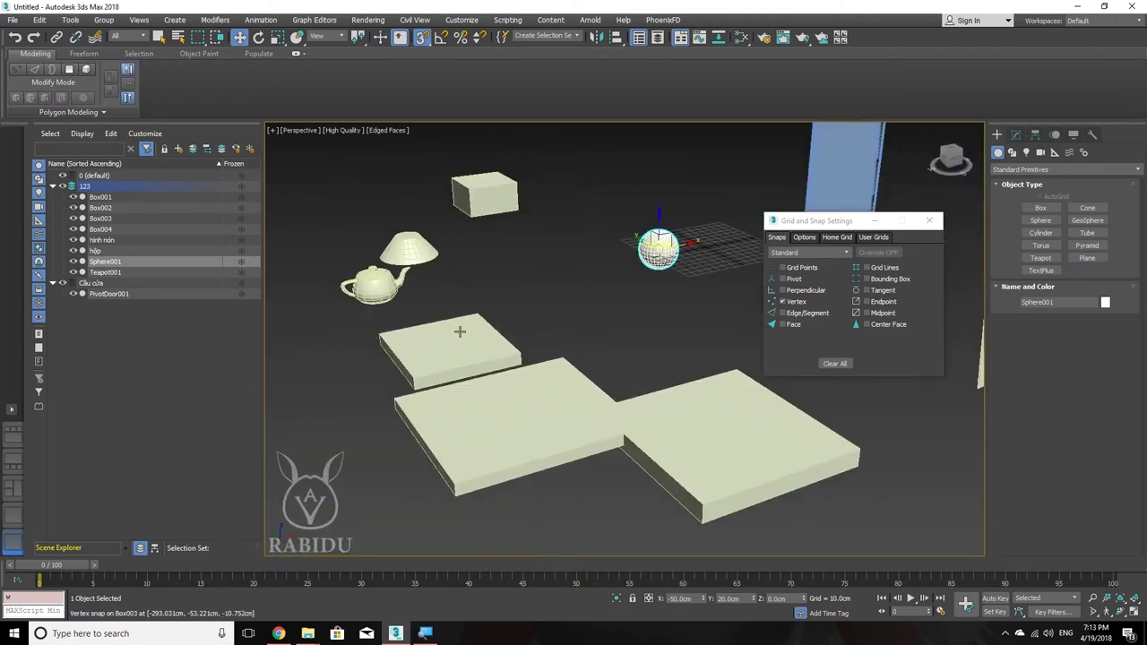
pyautogui.scroll(3, 451, 339)
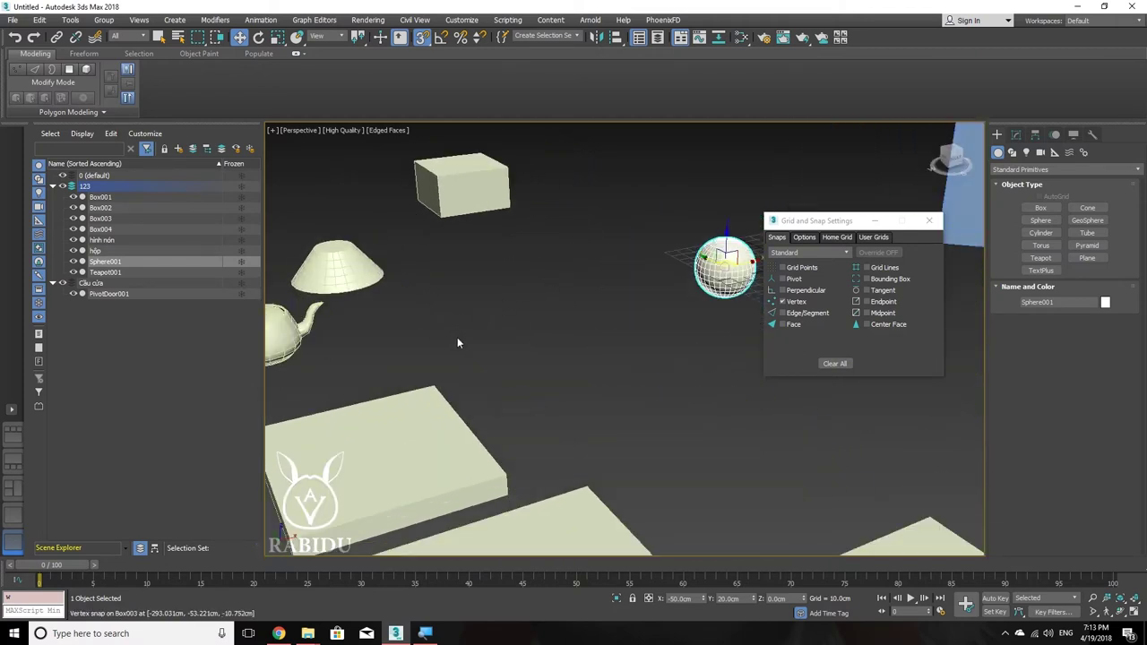
pyautogui.moveTo(457, 344); pyautogui.dragTo(495, 336, button='middle')
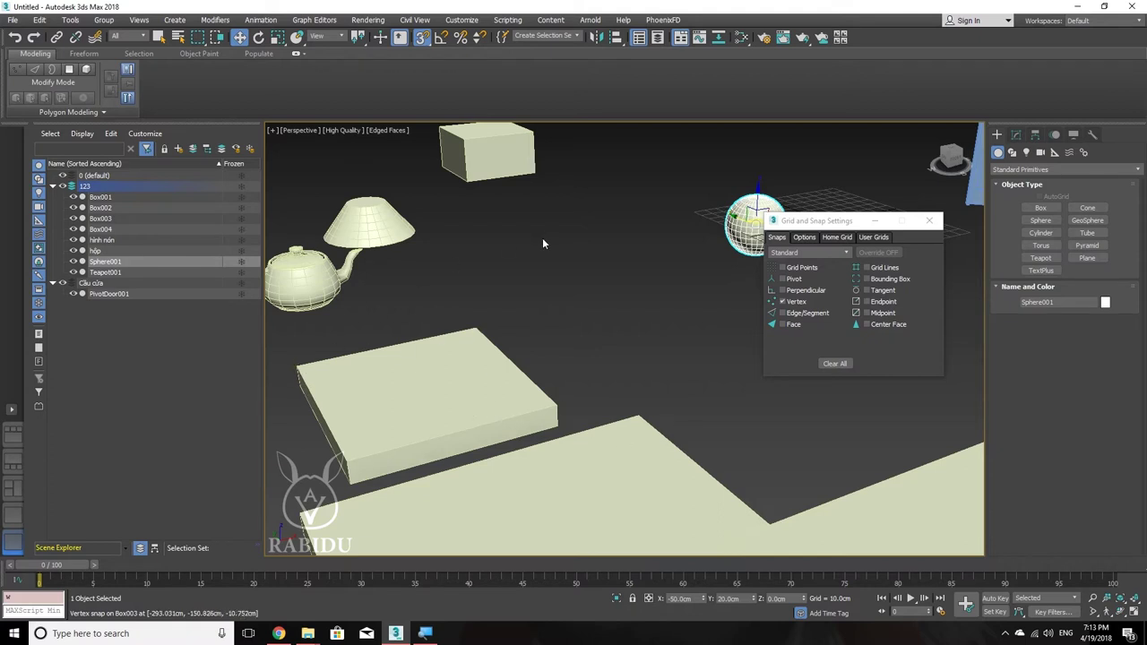
# Step: With snapping off, drag Box003 next to the sphere and bring Box002 toward the middle
pyautogui.click(471, 346)
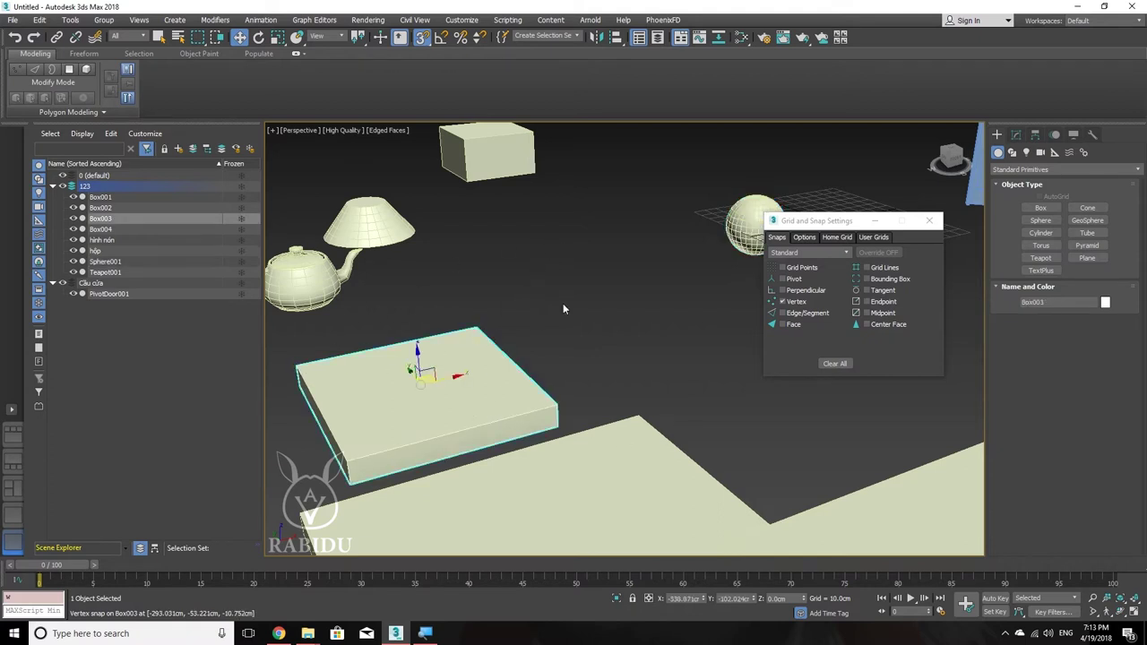
pyautogui.moveTo(597, 290); pyautogui.dragTo(530, 305, button='middle')
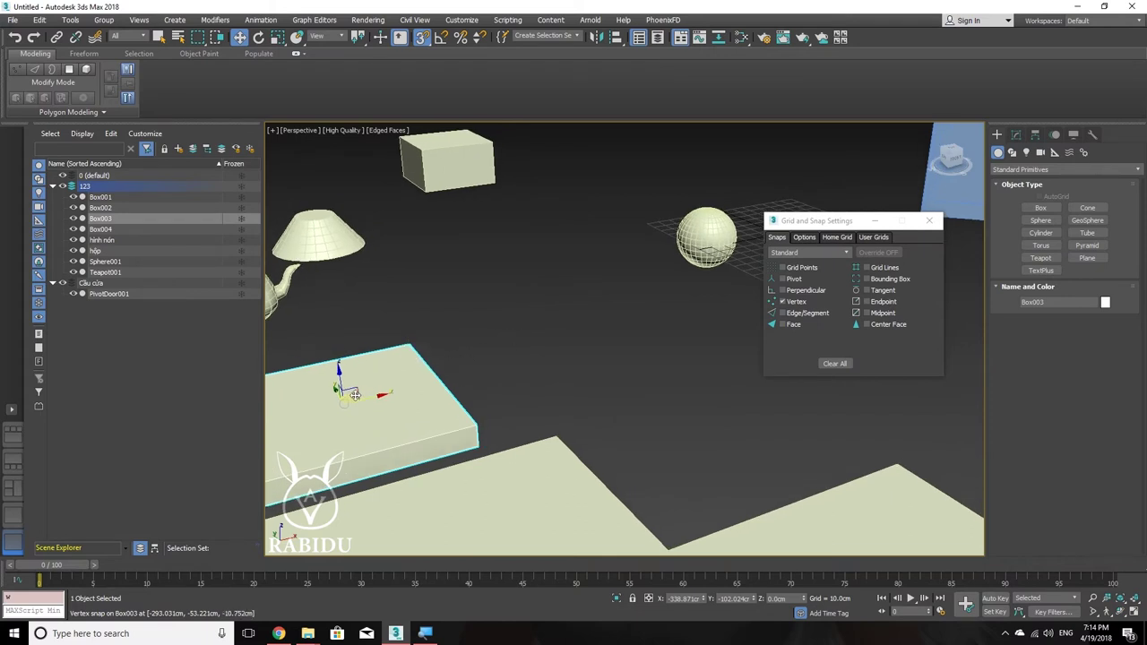
pyautogui.click(421, 39)
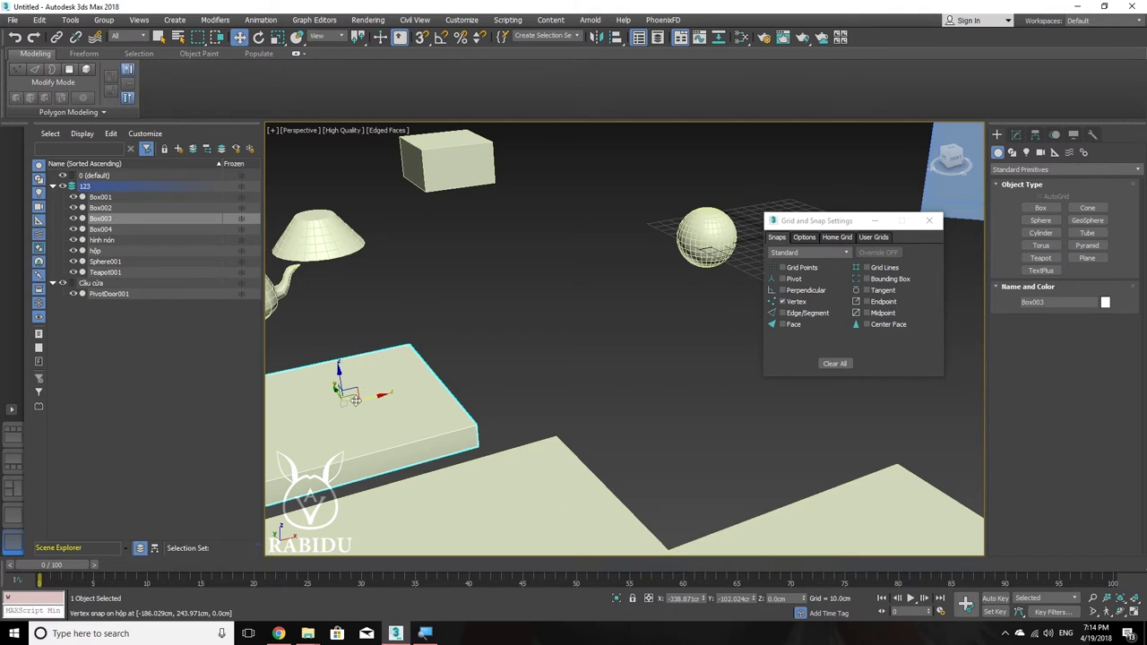
pyautogui.moveTo(355, 400)
pyautogui.mouseDown()
pyautogui.moveTo(596, 254)
pyautogui.moveTo(648, 260)
pyautogui.mouseUp()
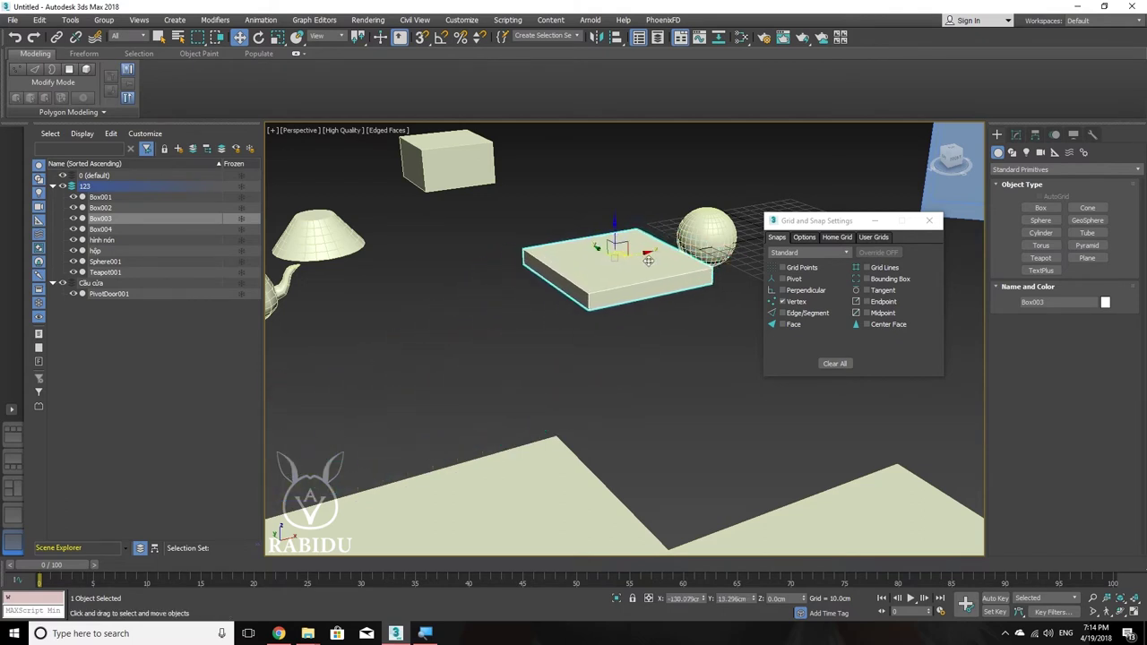
pyautogui.moveTo(647, 259); pyautogui.dragTo(554, 276, button='middle')
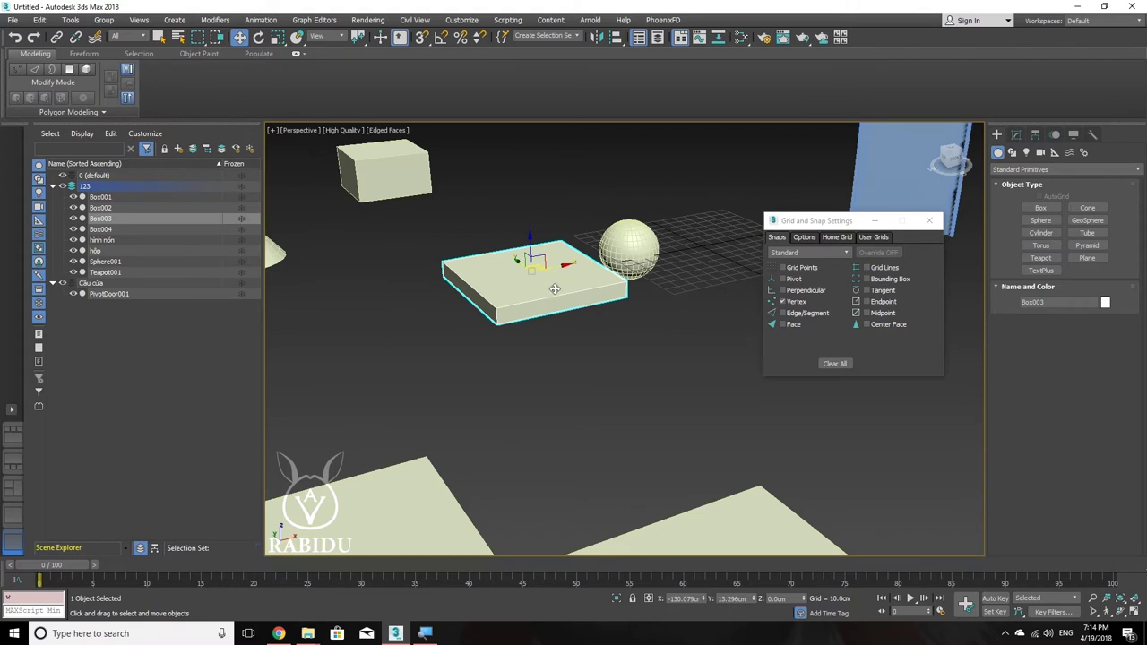
pyautogui.moveTo(409, 502); pyautogui.dragTo(723, 257)
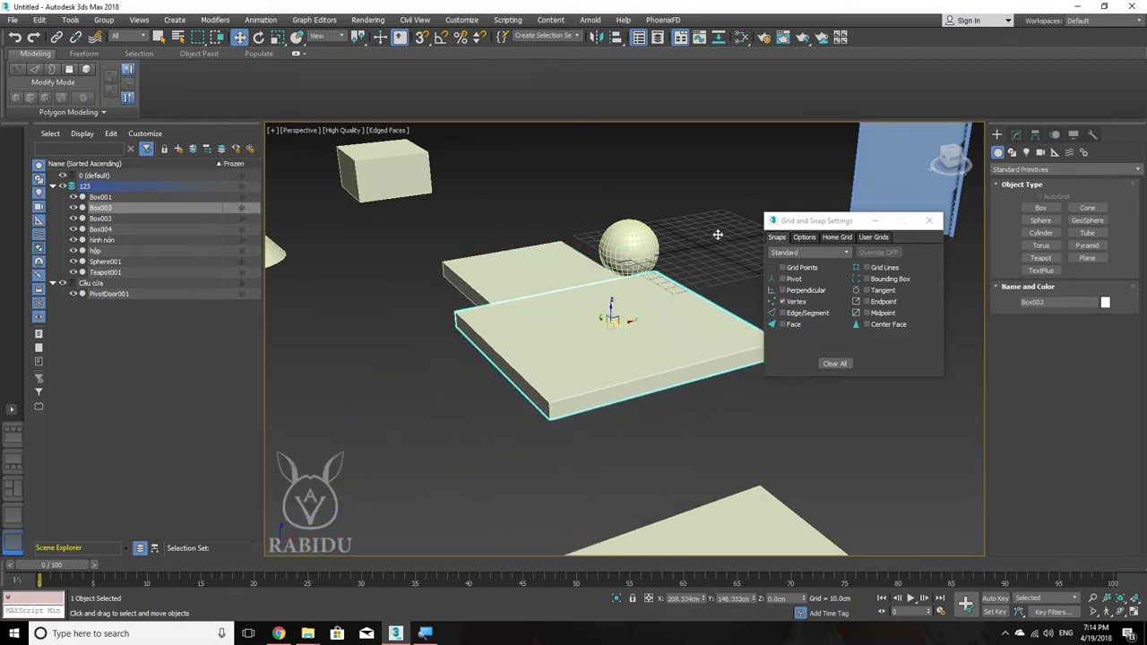
# Step: Push Box002 up against Box003 and move the snap settings window aside
pyautogui.moveTo(723, 257); pyautogui.dragTo(707, 259)
pyautogui.scroll(5, 614, 302)
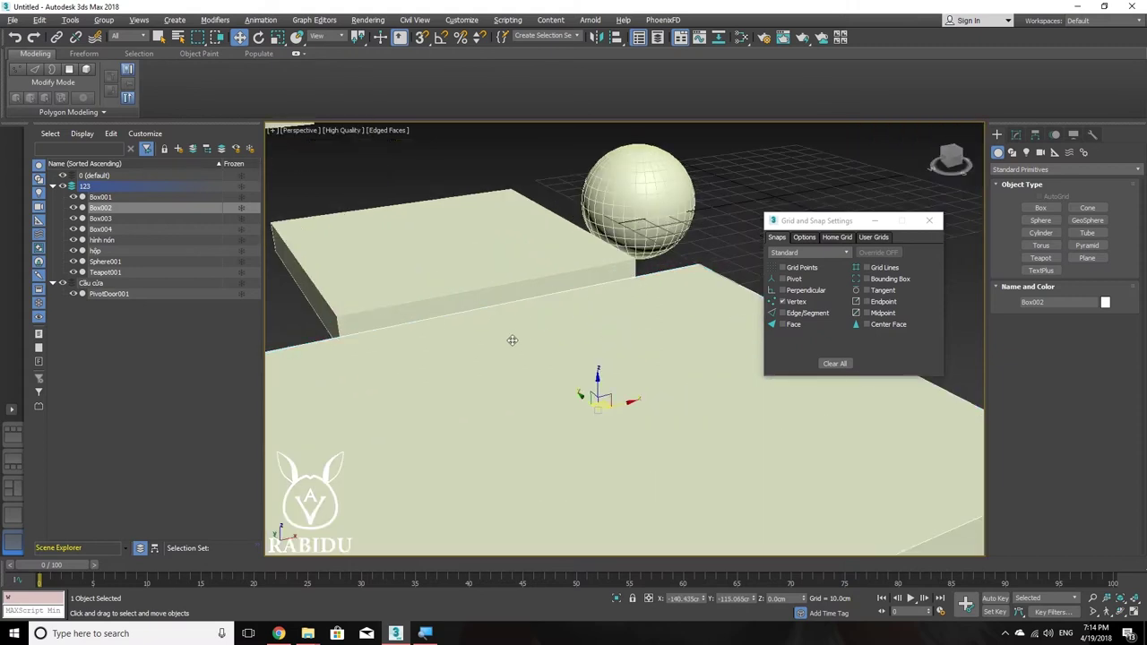
pyautogui.keyDown('alt'); pyautogui.moveTo(582, 341); pyautogui.dragTo(586, 333, button='middle'); pyautogui.keyUp('alt')
pyautogui.scroll(-3, 389, 361)
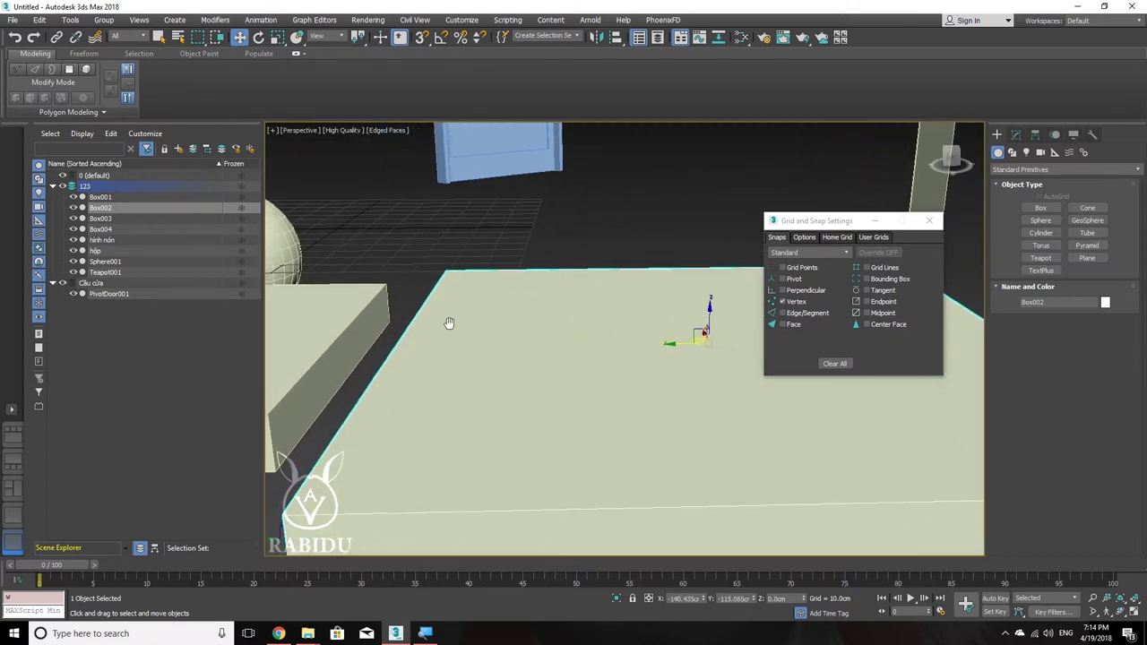
pyautogui.moveTo(448, 323)
pyautogui.mouseDown(button='middle')
pyautogui.moveTo(547, 233)
pyautogui.moveTo(646, 252)
pyautogui.moveTo(644, 265)
pyautogui.mouseUp(button='middle')
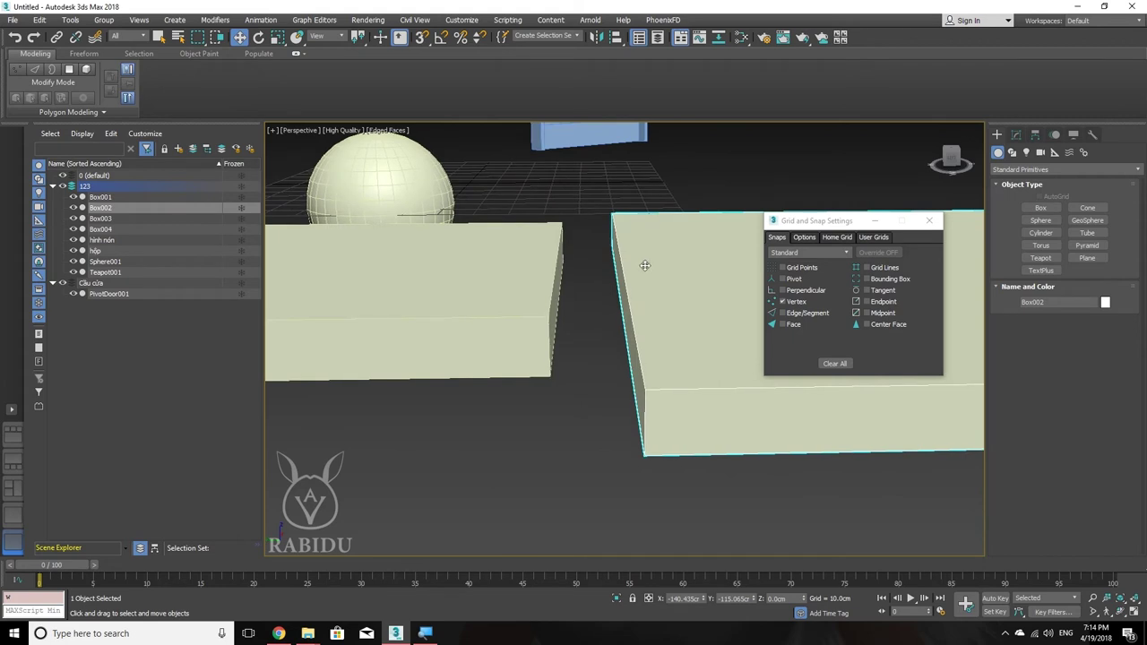
pyautogui.moveTo(680, 398); pyautogui.dragTo(590, 362)
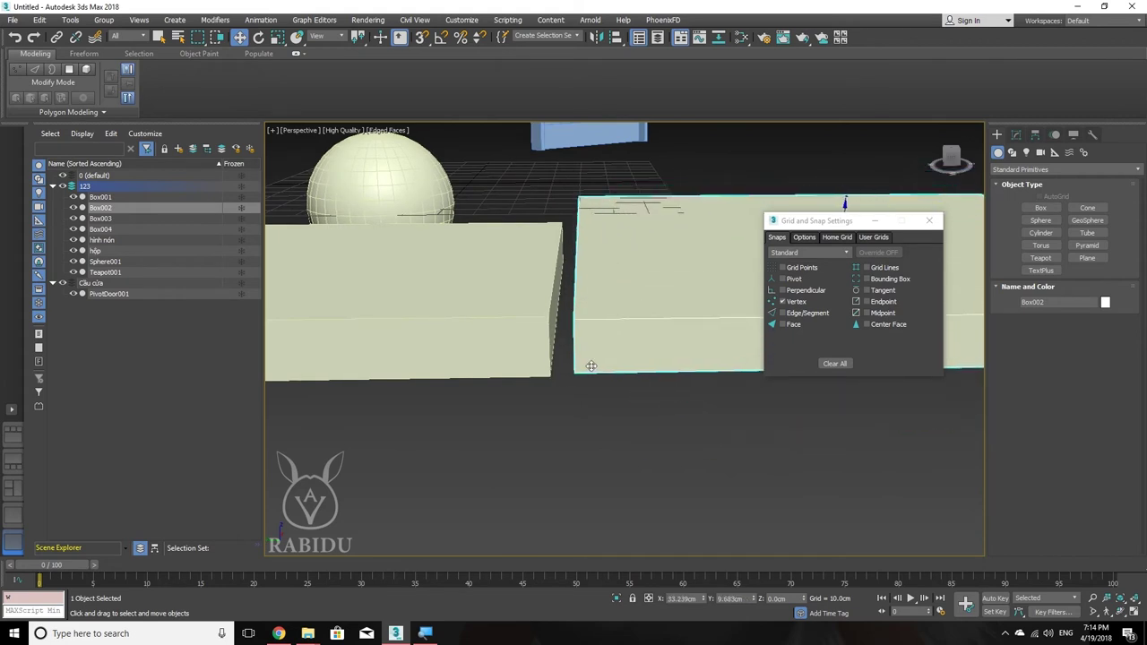
pyautogui.moveTo(847, 224); pyautogui.dragTo(887, 403)
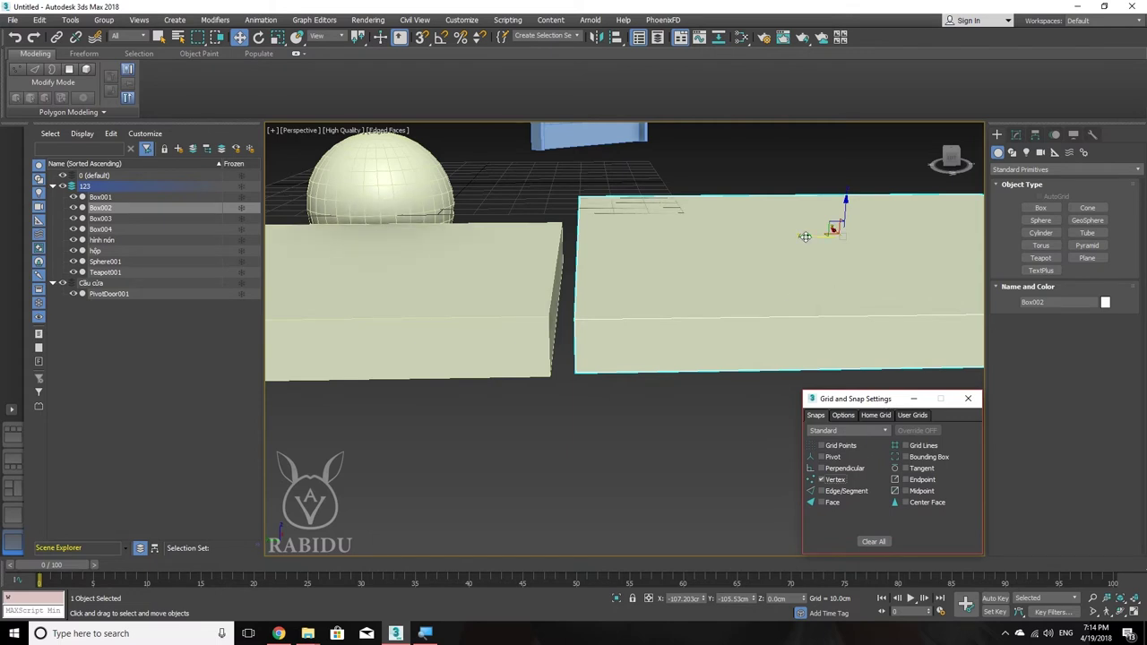
pyautogui.moveTo(806, 236)
pyautogui.mouseDown()
pyautogui.moveTo(825, 236)
pyautogui.moveTo(557, 235)
pyautogui.moveTo(537, 302)
pyautogui.moveTo(552, 318)
pyautogui.mouseUp()
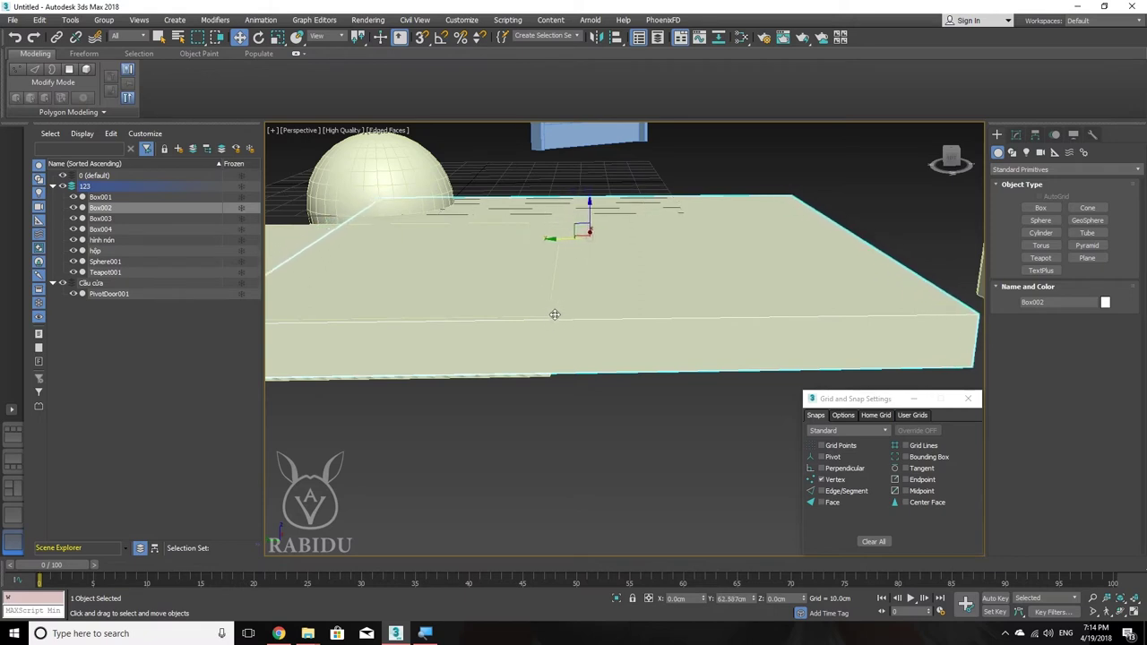
pyautogui.moveTo(552, 318); pyautogui.dragTo(790, 288)
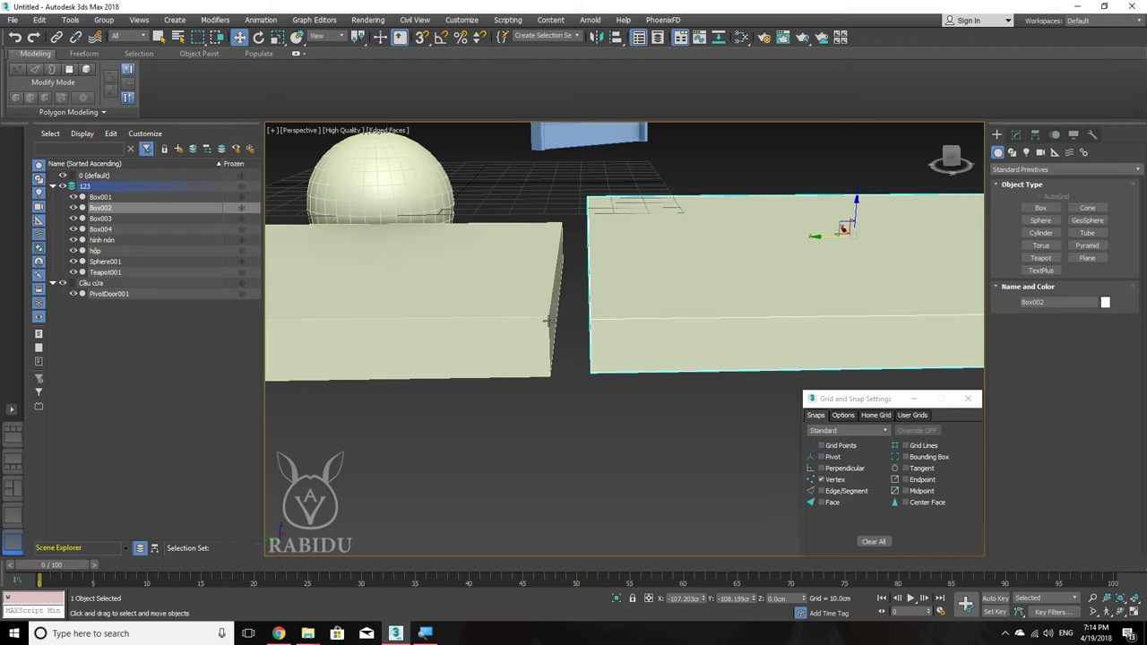
pyautogui.keyDown('alt'); pyautogui.moveTo(539, 318); pyautogui.dragTo(530, 313, button='middle'); pyautogui.keyUp('alt')
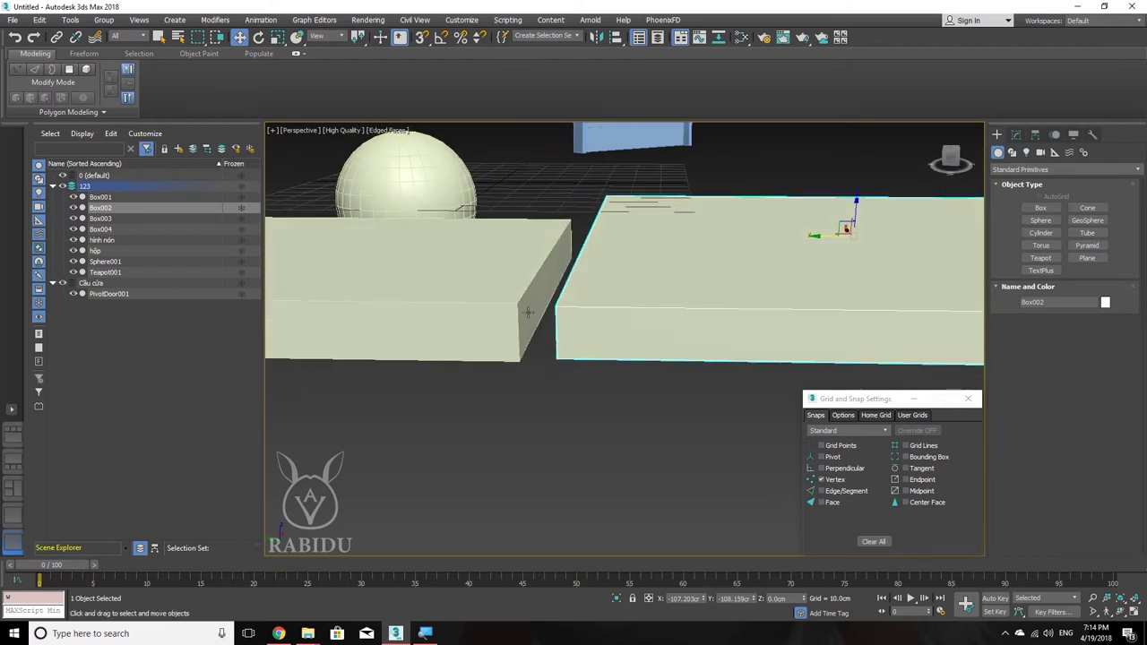
# Step: Re-enable vertex snap and drop Box002 just right of Box003 with a narrow gap
pyautogui.click(420, 37)
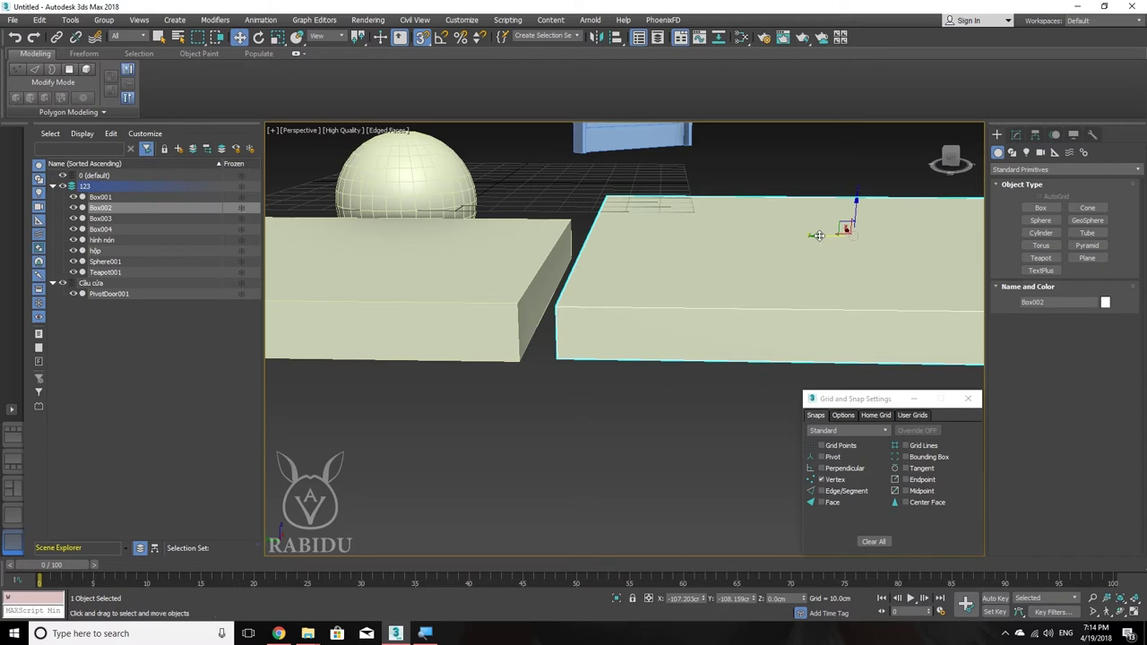
pyautogui.moveTo(818, 235); pyautogui.dragTo(517, 300)
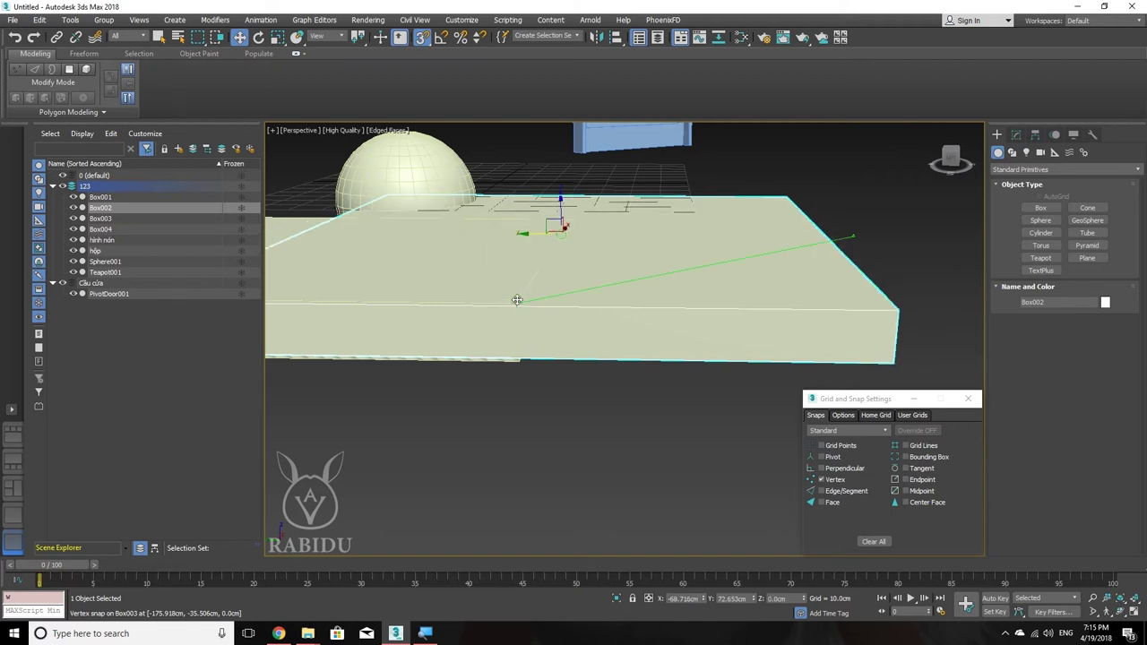
pyautogui.moveTo(517, 300)
pyautogui.mouseDown()
pyautogui.moveTo(729, 299)
pyautogui.moveTo(518, 301)
pyautogui.moveTo(890, 225)
pyautogui.moveTo(957, 228)
pyautogui.moveTo(768, 269)
pyautogui.moveTo(691, 260)
pyautogui.moveTo(400, 278)
pyautogui.moveTo(436, 248)
pyautogui.moveTo(289, 277)
pyautogui.moveTo(516, 304)
pyautogui.mouseUp()
pyautogui.moveTo(516, 303); pyautogui.dragTo(517, 303)
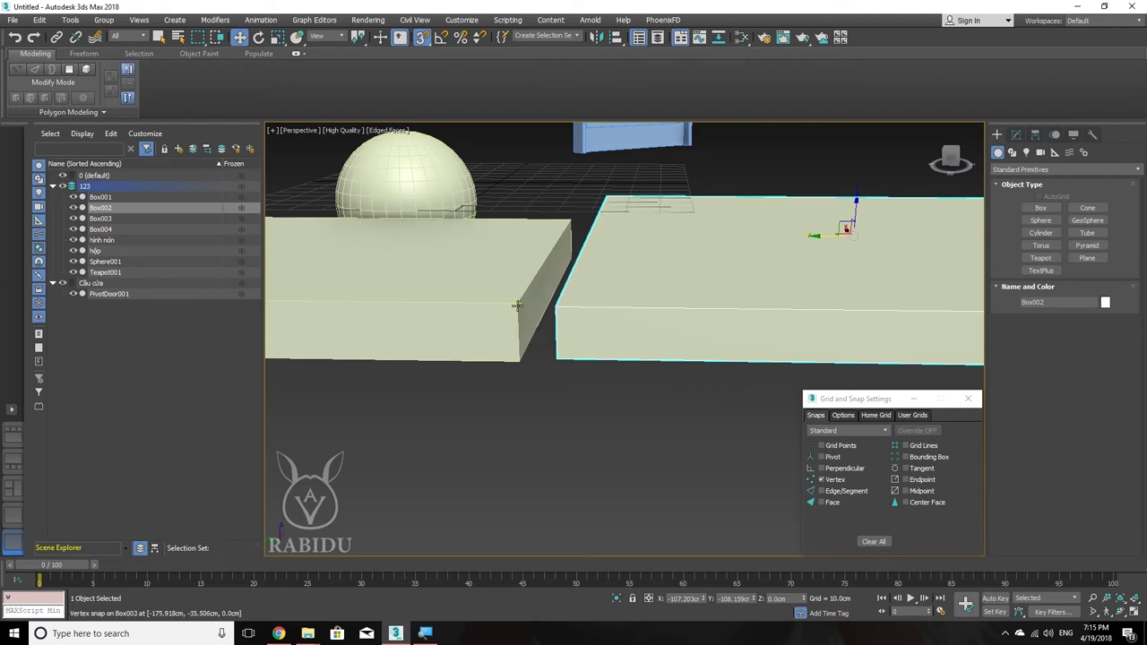
# Step: Vertex-snap Box002's corner onto Box003's matching corner, closing the gap between the floor slabs
pyautogui.scroll(1, 574, 312)
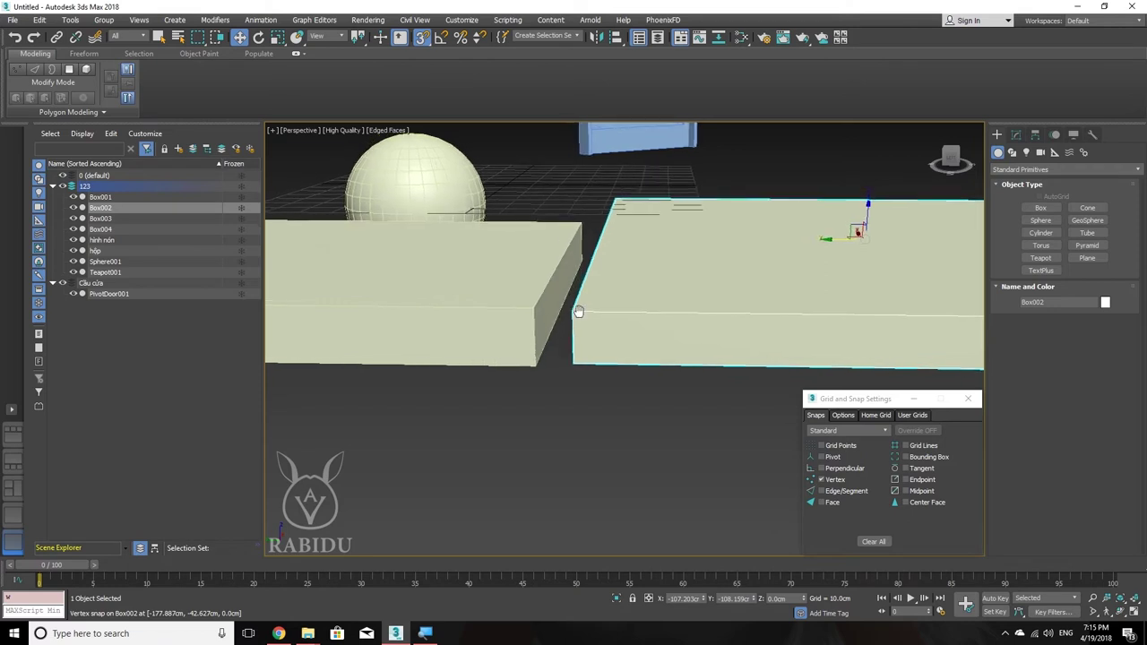
pyautogui.scroll(1, 570, 312)
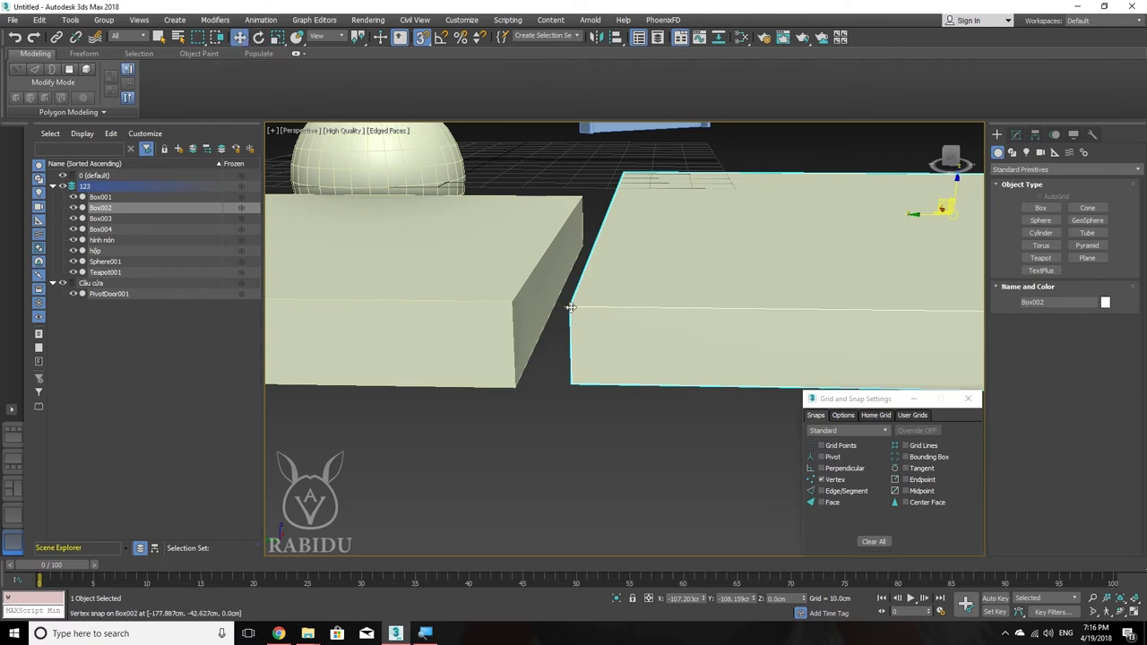
pyautogui.moveTo(569, 306)
pyautogui.mouseDown()
pyautogui.moveTo(607, 289)
pyautogui.moveTo(521, 297)
pyautogui.moveTo(834, 243)
pyautogui.moveTo(510, 303)
pyautogui.mouseUp()
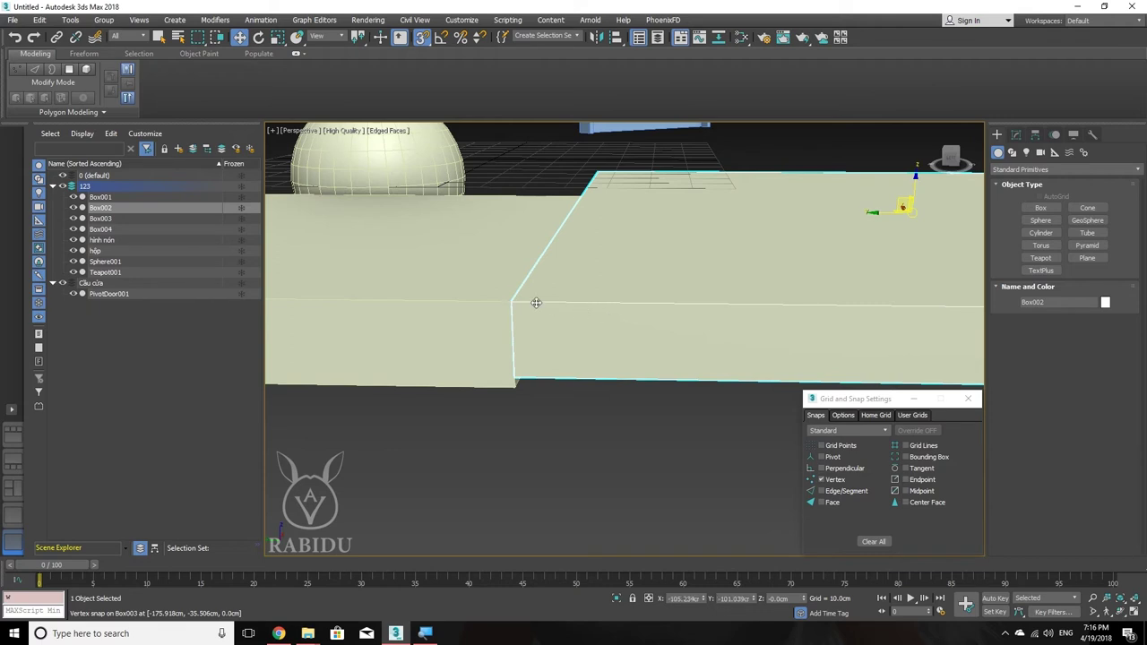
pyautogui.scroll(1, 535, 302)
pyautogui.scroll(1, 555, 306)
pyautogui.scroll(-3, 555, 307)
# Step: Select Box001 and vertex-snap it flush beside Box002, forming a raised step at Z 14.122 cm
pyautogui.scroll(-3, 556, 306)
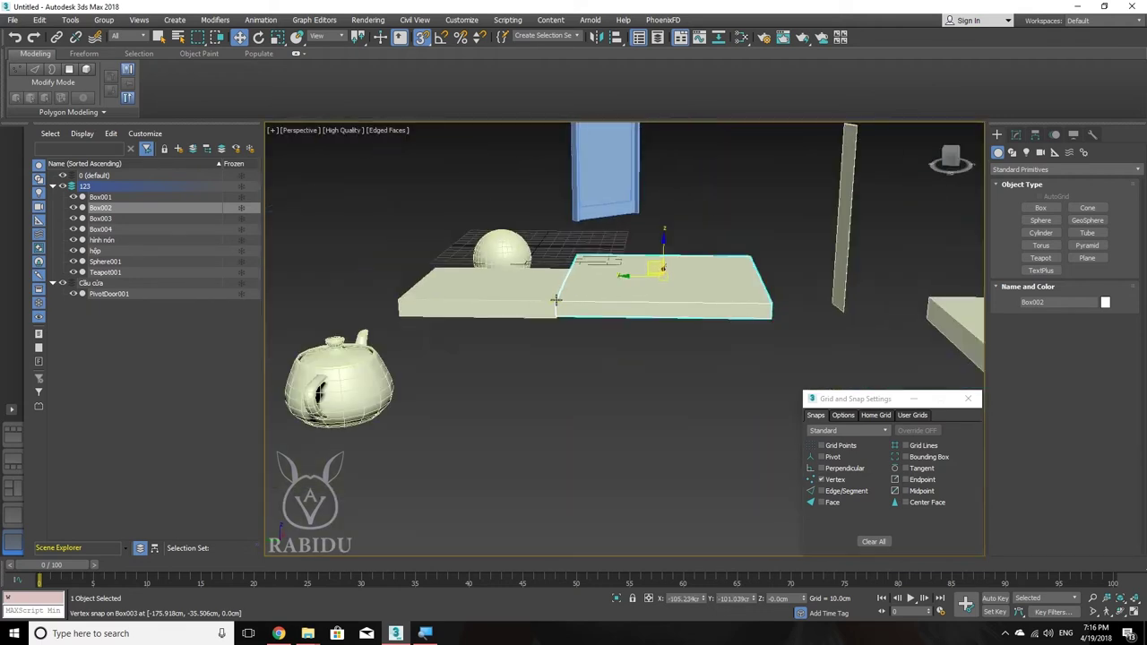
pyautogui.moveTo(556, 307)
pyautogui.keyDown('alt'); pyautogui.mouseDown(button='middle')
pyautogui.moveTo(552, 360)
pyautogui.moveTo(601, 300)
pyautogui.mouseUp(button='middle'); pyautogui.keyUp('alt')
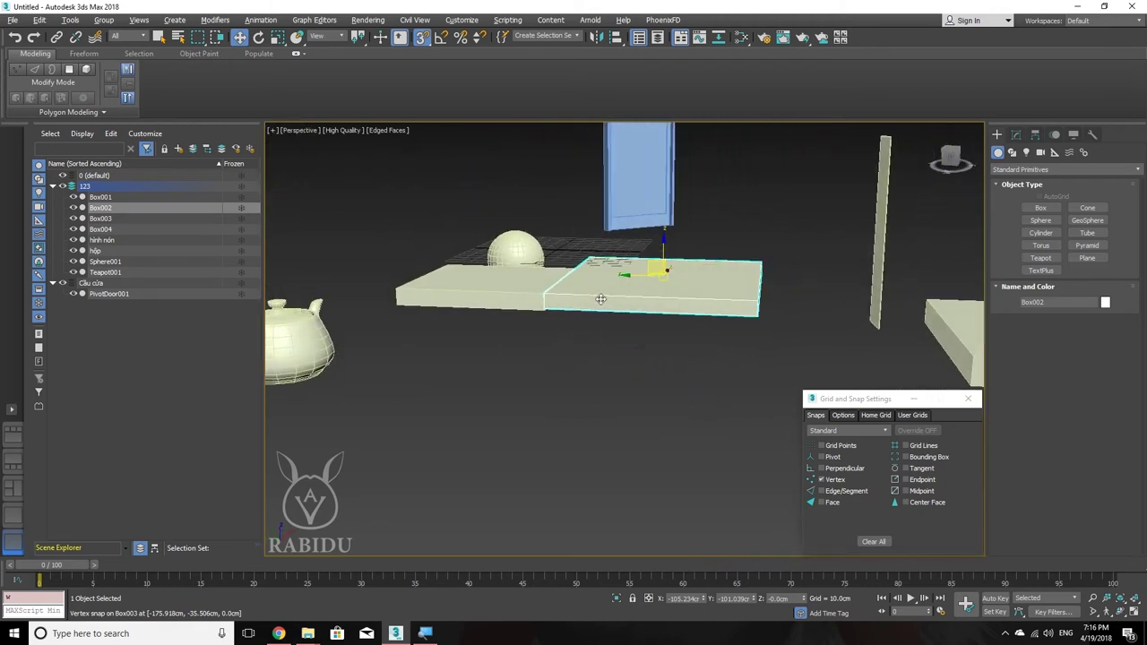
pyautogui.moveTo(698, 305); pyautogui.dragTo(515, 304, button='middle')
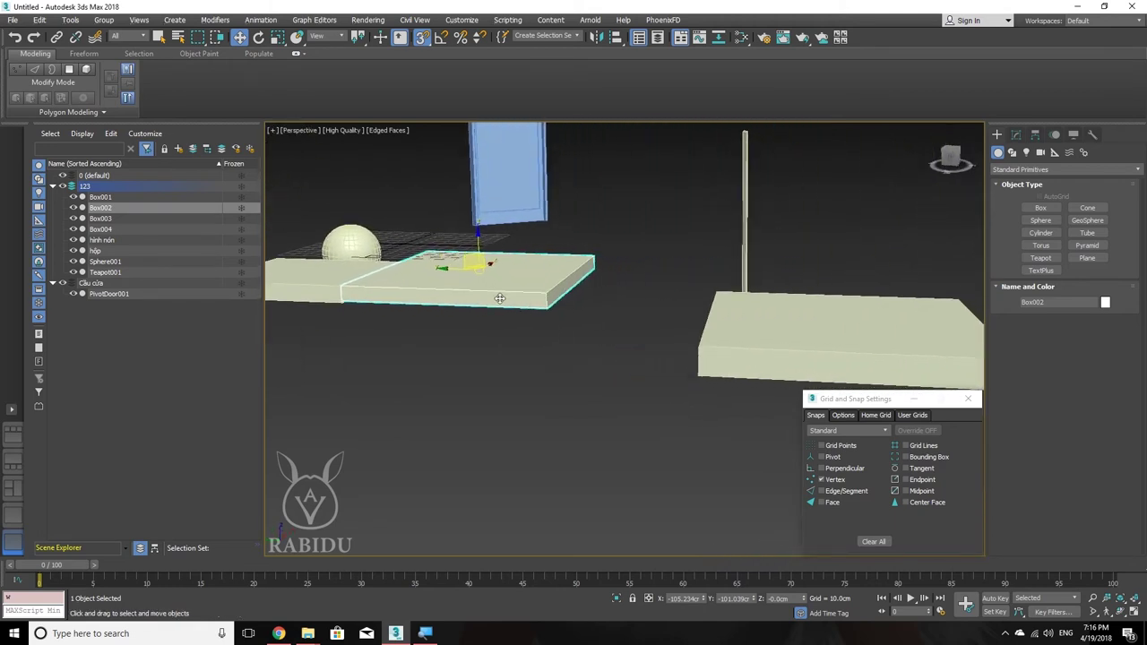
pyautogui.click(728, 331)
pyautogui.keyDown('alt'); pyautogui.moveTo(717, 340); pyautogui.dragTo(743, 333, button='middle'); pyautogui.keyUp('alt')
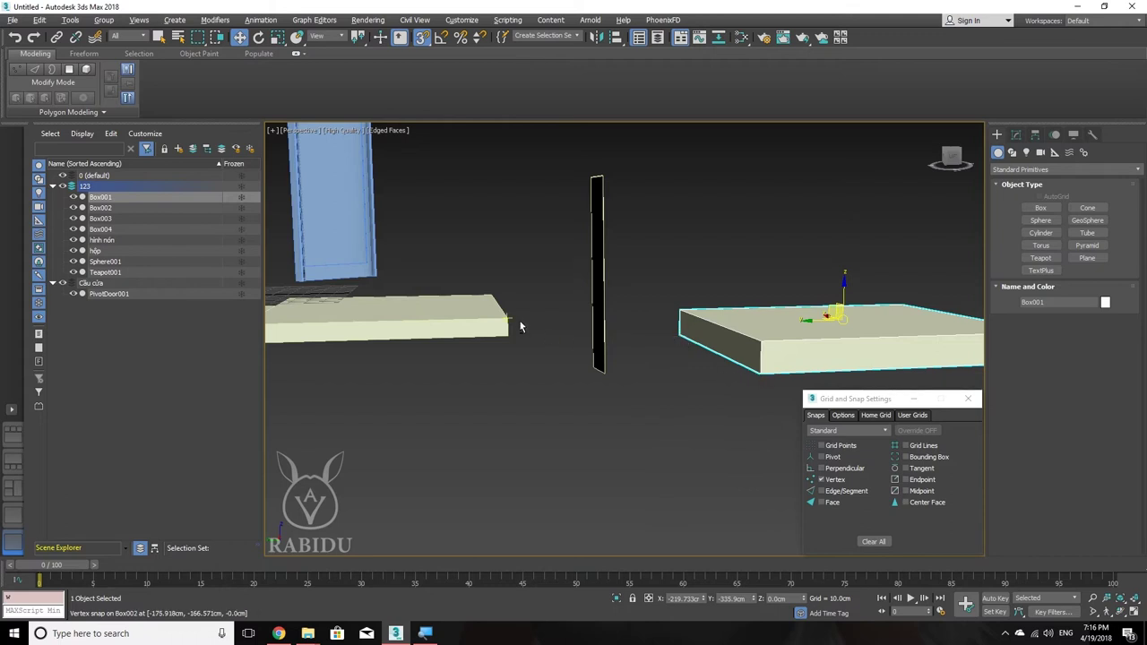
pyautogui.scroll(1, 523, 325)
pyautogui.scroll(1, 524, 325)
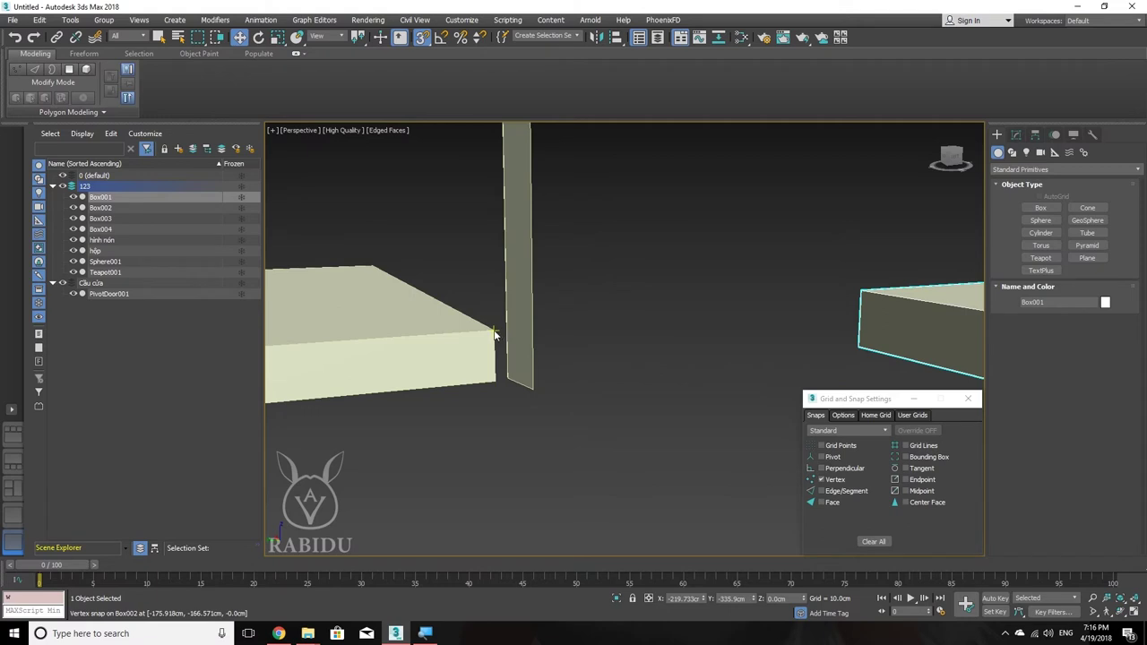
pyautogui.scroll(-2, 495, 334)
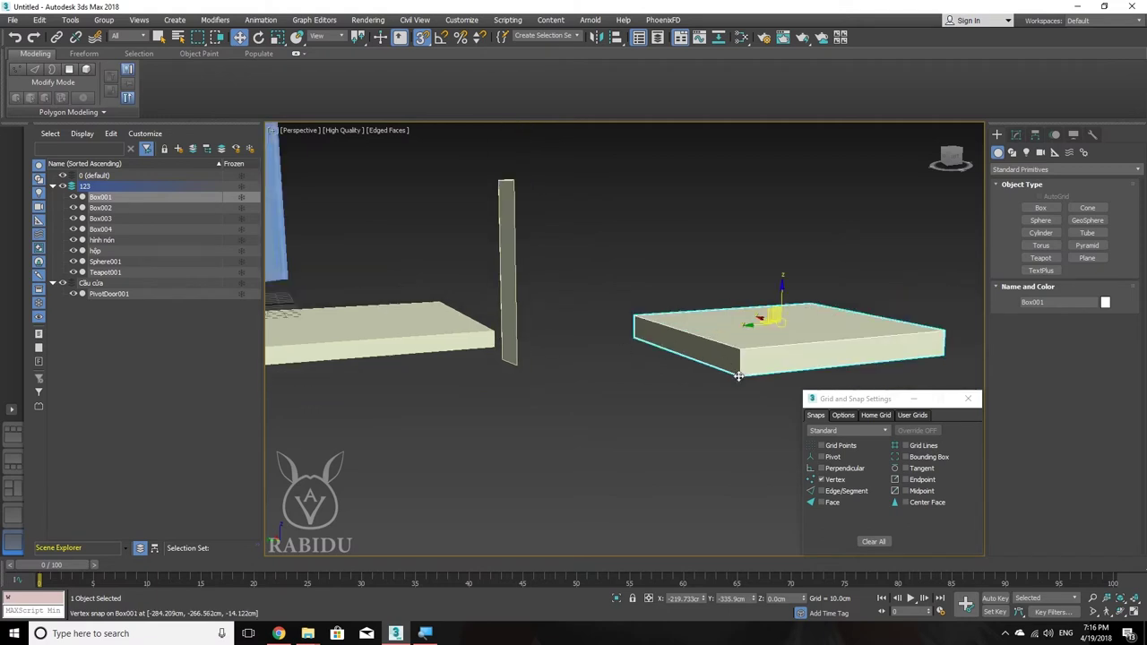
pyautogui.moveTo(738, 376); pyautogui.dragTo(495, 327)
pyautogui.moveTo(531, 342)
pyautogui.keyDown('alt'); pyautogui.mouseDown(button='middle')
pyautogui.moveTo(508, 336)
pyautogui.moveTo(504, 347)
pyautogui.moveTo(540, 360)
pyautogui.moveTo(550, 380)
pyautogui.moveTo(672, 392)
pyautogui.mouseUp(button='middle'); pyautogui.keyUp('alt')
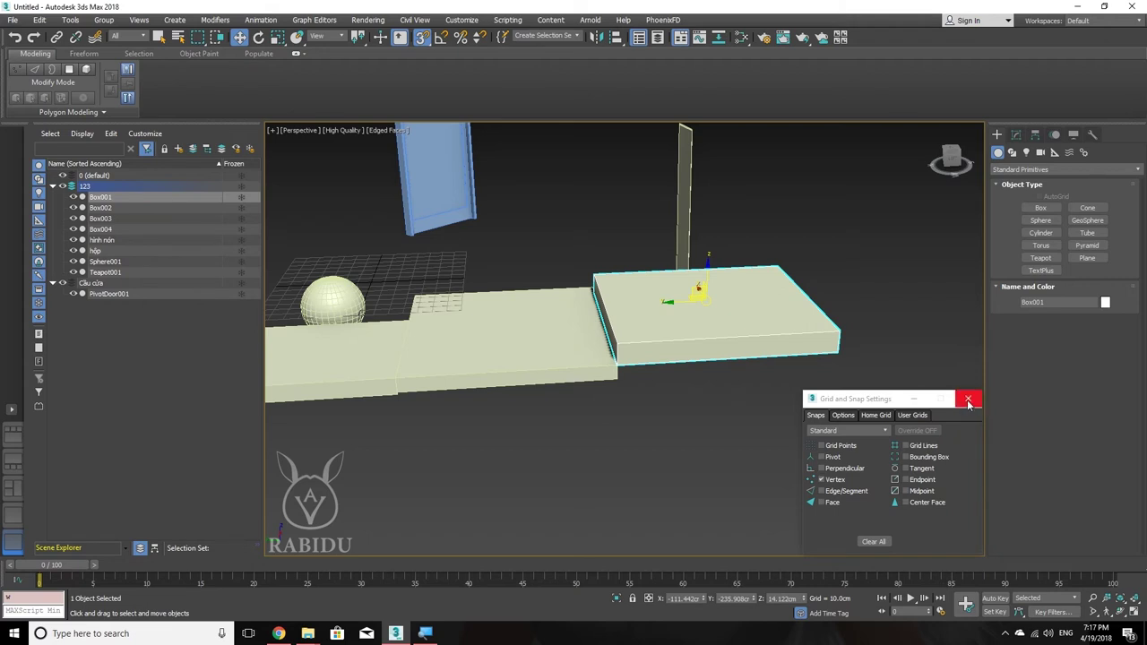
# Step: Close Grid and Snap Settings, toggle object snapping, and toggle angle snap with A
pyautogui.click(967, 401)
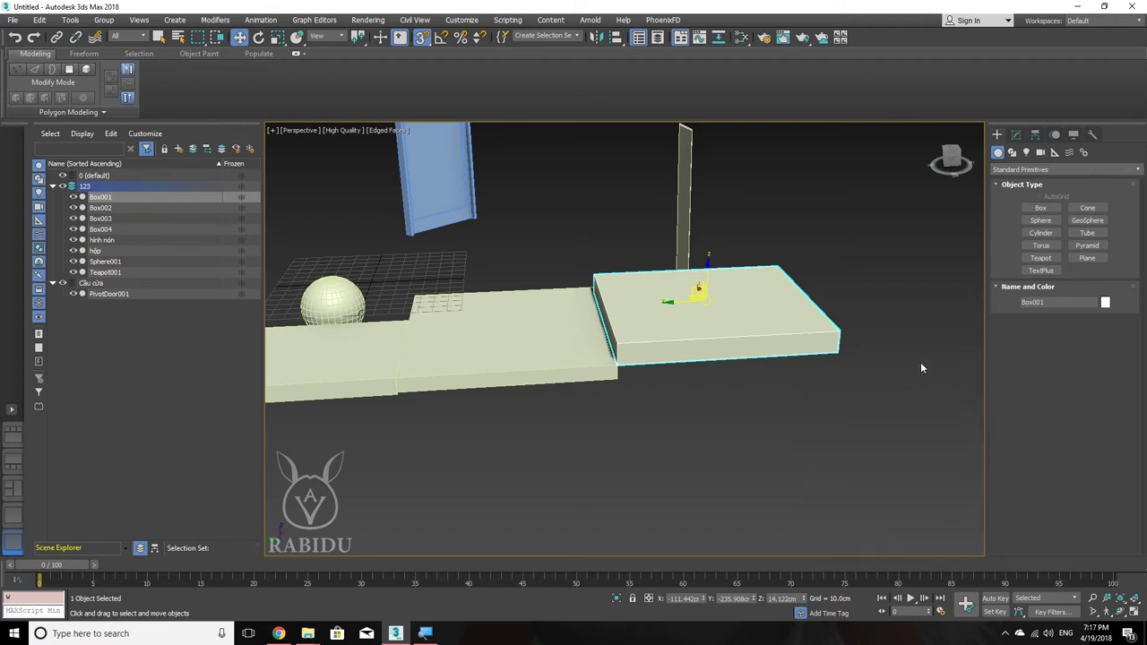
pyautogui.click(421, 40)
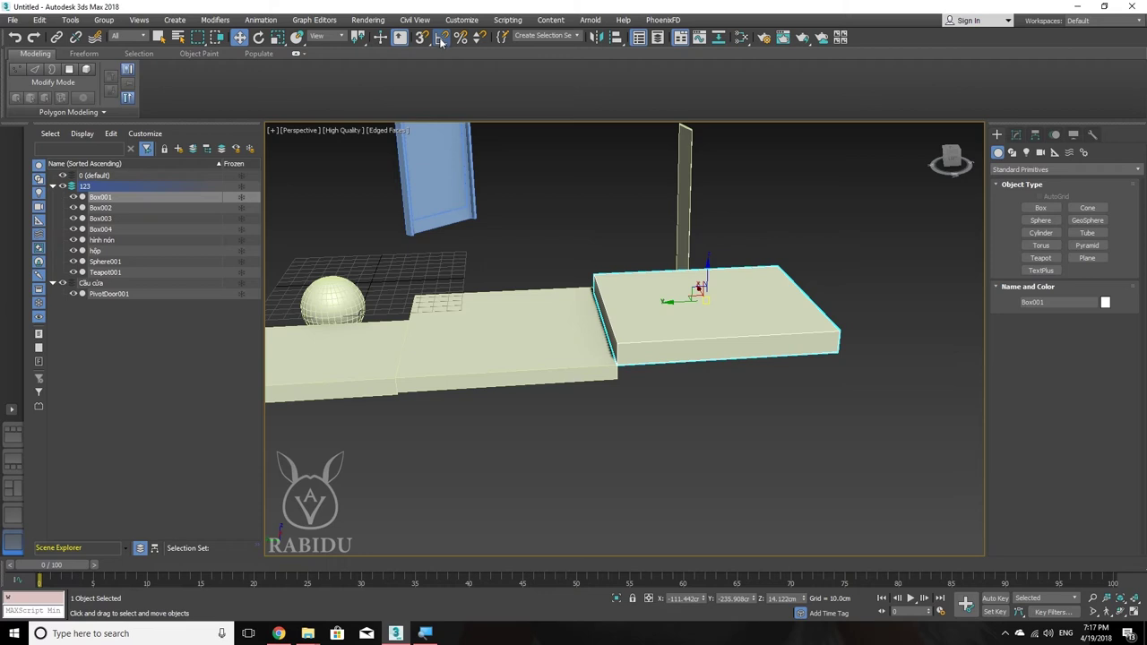
pyautogui.press('a')
pyautogui.moveTo(614, 229); pyautogui.dragTo(581, 229, button='middle')
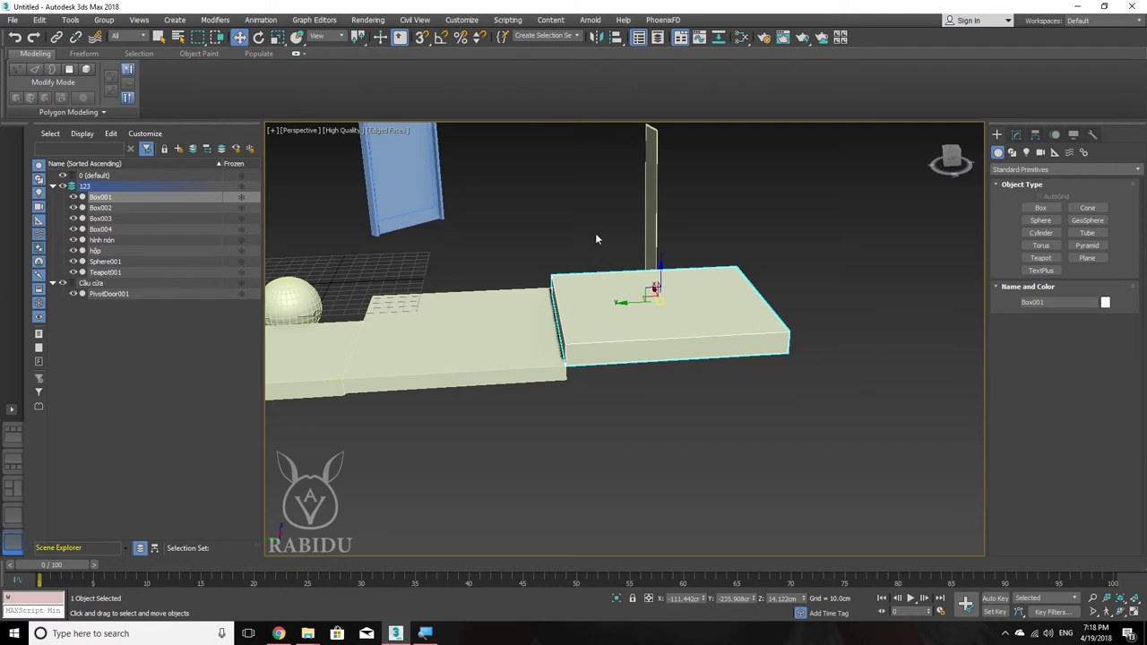
# Step: Switch to Select and Rotate, test-tilt Box001 about X, then enable the Angle Snap Toggle
pyautogui.press('e')
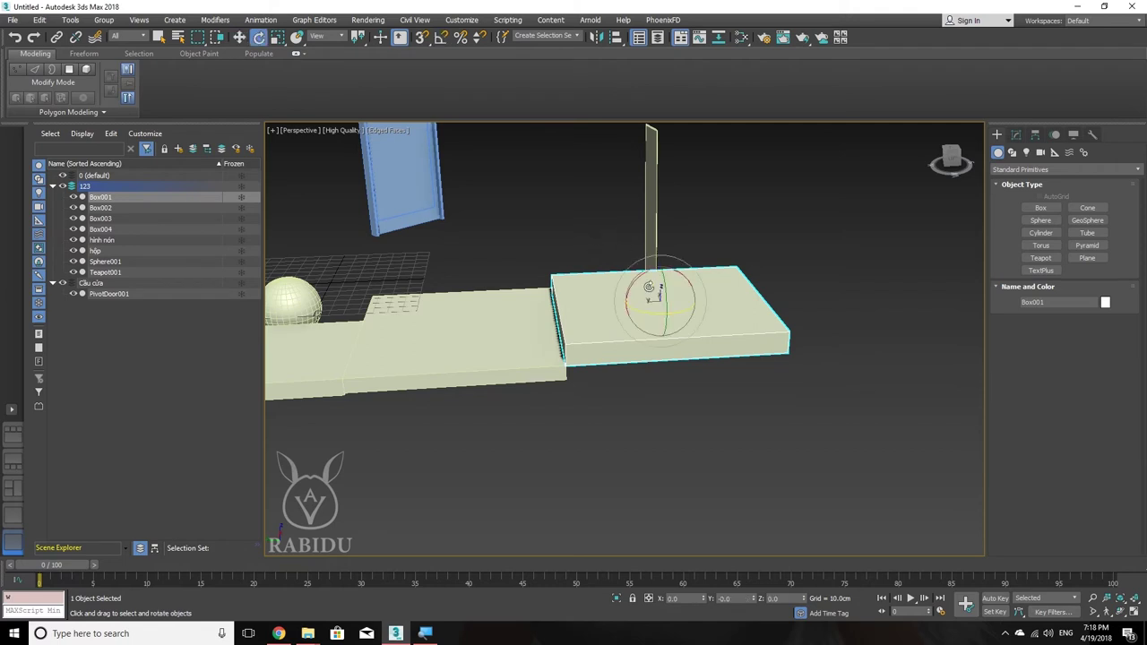
pyautogui.keyDown('alt'); pyautogui.moveTo(704, 286); pyautogui.dragTo(552, 236, button='middle'); pyautogui.keyUp('alt')
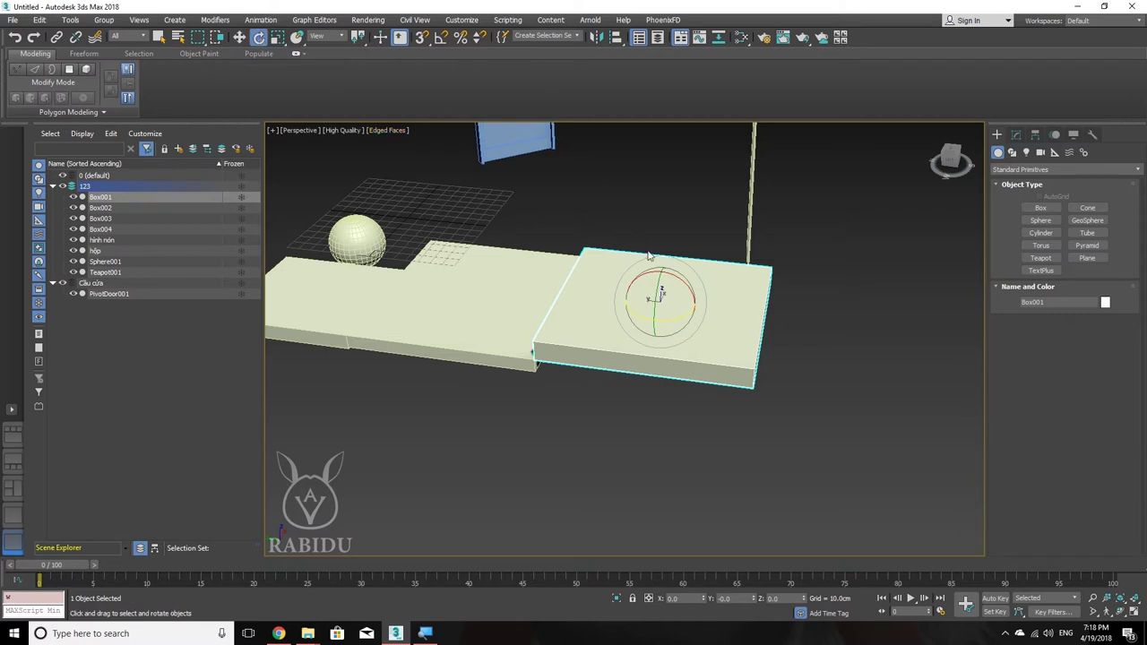
pyautogui.moveTo(672, 274)
pyautogui.mouseDown()
pyautogui.moveTo(737, 313)
pyautogui.moveTo(625, 254)
pyautogui.moveTo(616, 269)
pyautogui.moveTo(667, 283)
pyautogui.moveTo(581, 271)
pyautogui.moveTo(618, 285)
pyautogui.moveTo(604, 276)
pyautogui.moveTo(626, 273)
pyautogui.moveTo(604, 282)
pyautogui.moveTo(614, 296)
pyautogui.moveTo(603, 282)
pyautogui.moveTo(631, 294)
pyautogui.moveTo(597, 274)
pyautogui.moveTo(628, 288)
pyautogui.moveTo(616, 283)
pyautogui.moveTo(634, 308)
pyautogui.moveTo(599, 281)
pyautogui.moveTo(623, 304)
pyautogui.mouseUp()
pyautogui.click(440, 38)
# Step: Open the angle snap options and rotate Box001 about X in snapped steps
pyautogui.rightClick(440, 41)
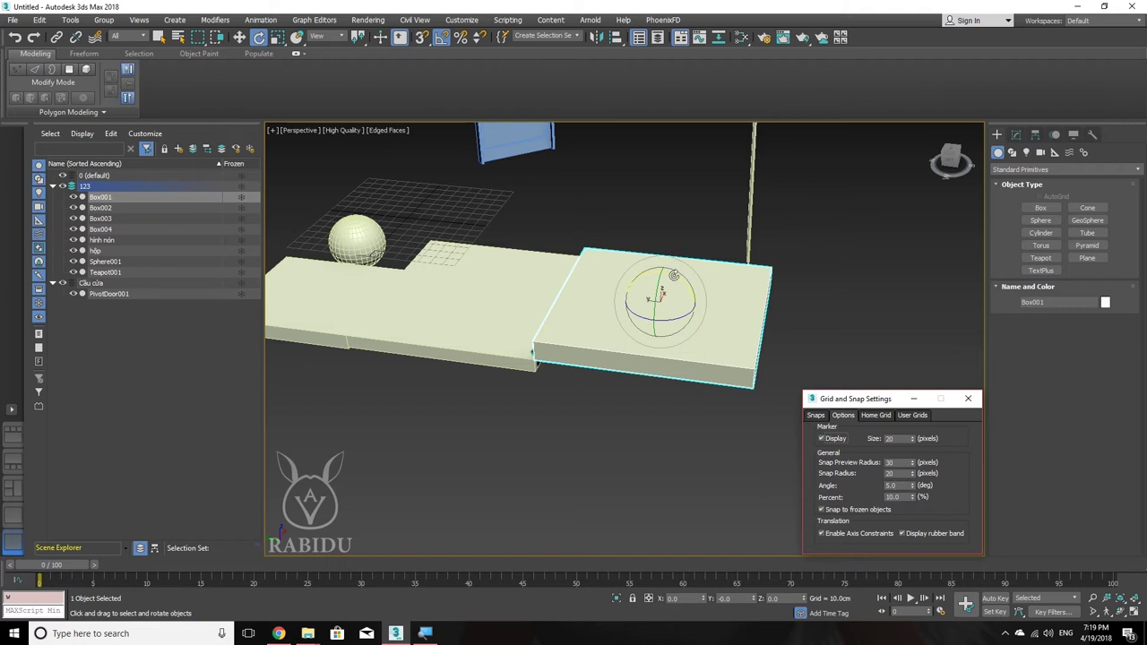
pyautogui.moveTo(674, 276); pyautogui.dragTo(658, 273)
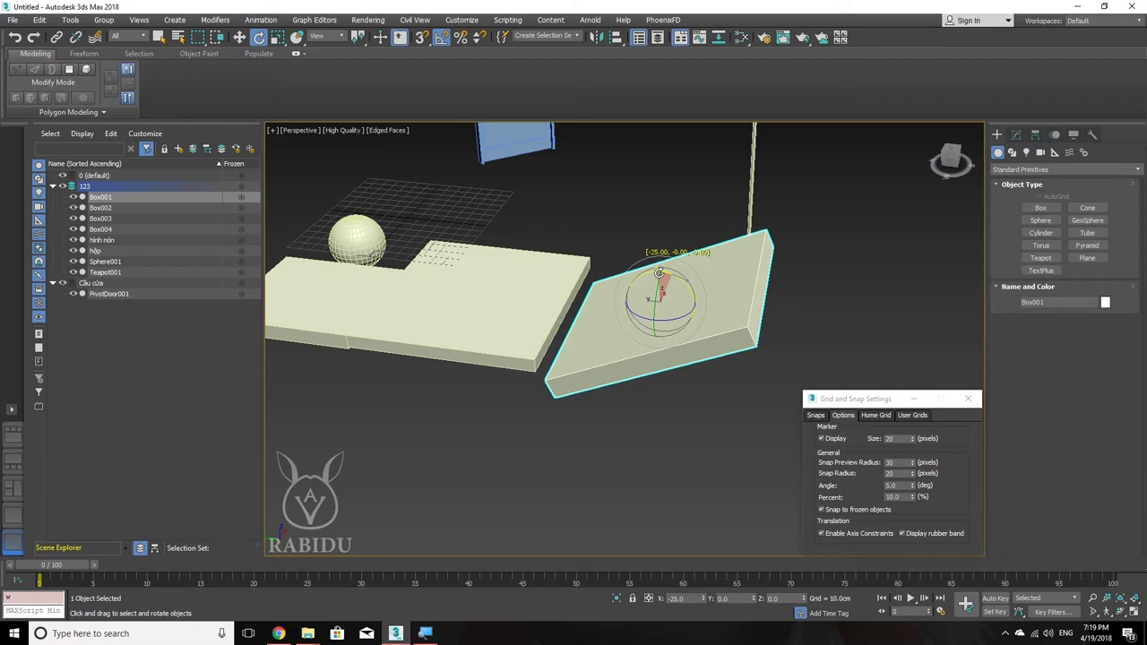
pyautogui.moveTo(659, 273); pyautogui.dragTo(645, 266)
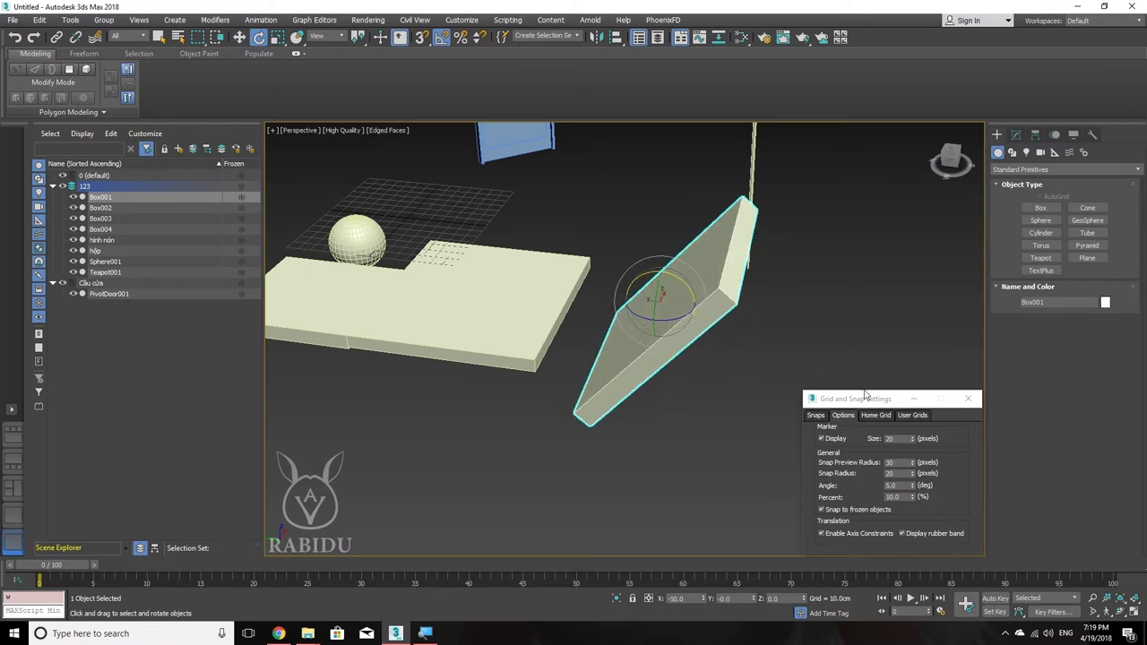
# Step: Set the snap angle to 20°, rotate Box001 to 150° about X, then reset the angle to 5°
pyautogui.doubleClick(899, 485)
pyautogui.write('20')
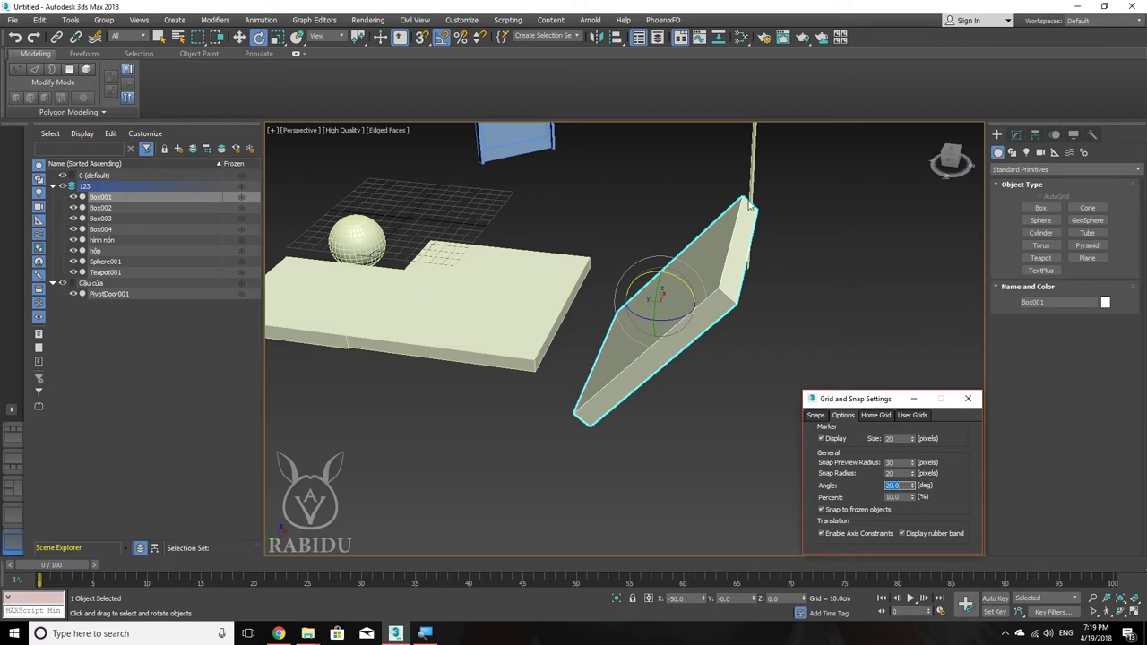
pyautogui.moveTo(667, 270); pyautogui.dragTo(633, 258)
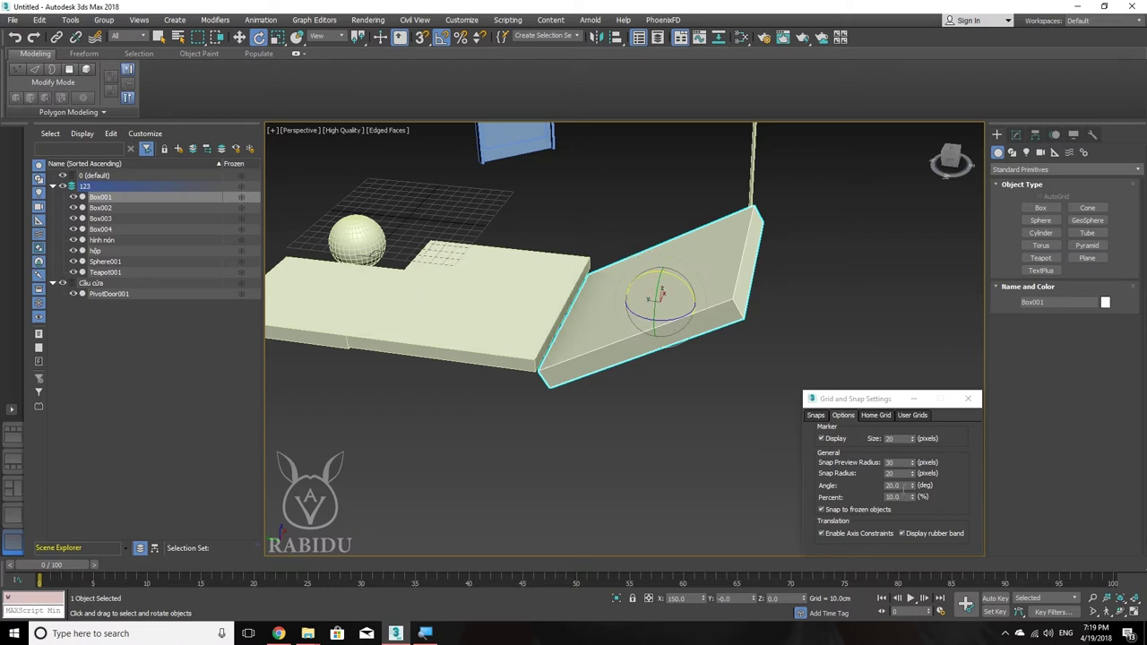
pyautogui.doubleClick(894, 485)
pyautogui.write('5')
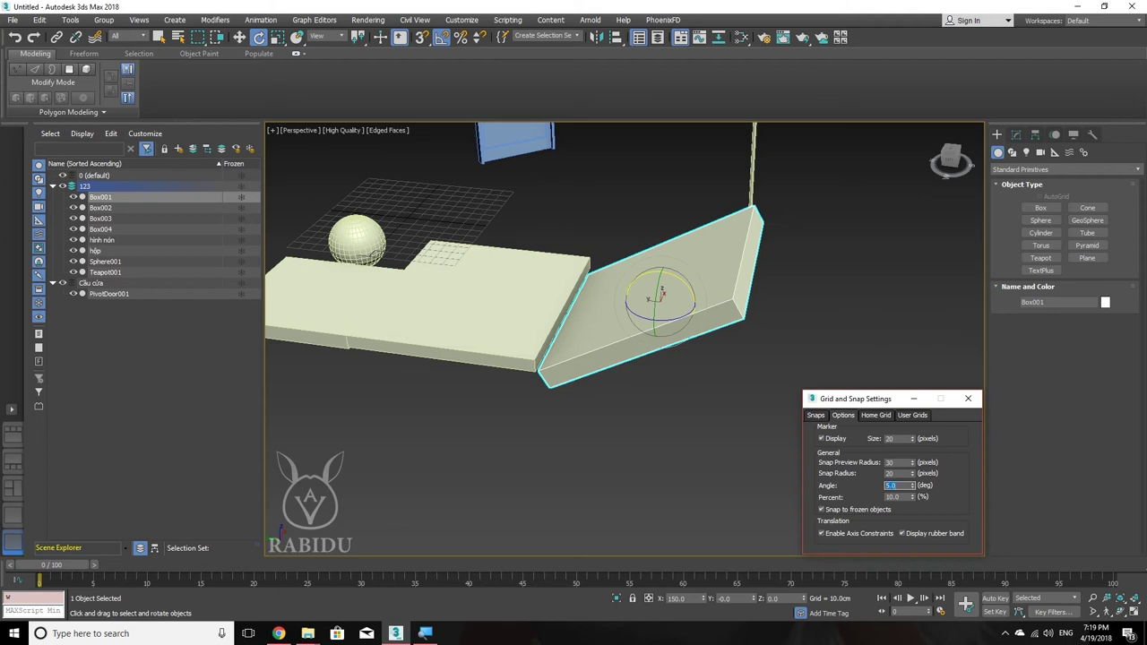
# Step: Close the snap settings and cycle through Move, Rotate and Scale, ending on Select and Move
pyautogui.click(977, 400)
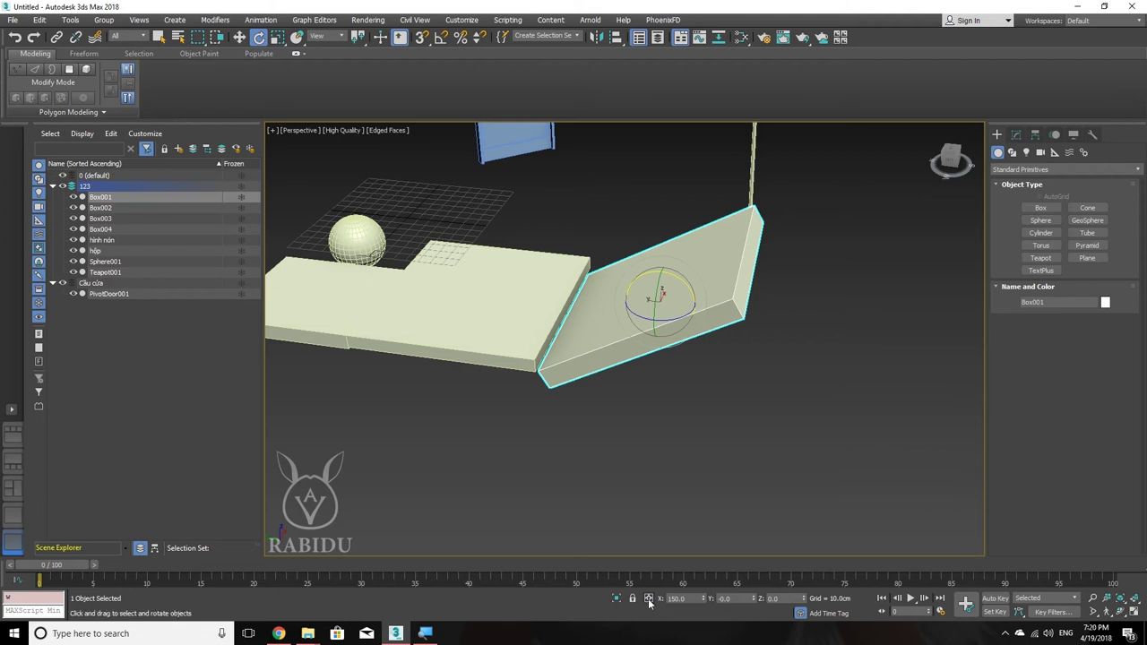
pyautogui.moveTo(728, 422); pyautogui.dragTo(717, 417, button='middle')
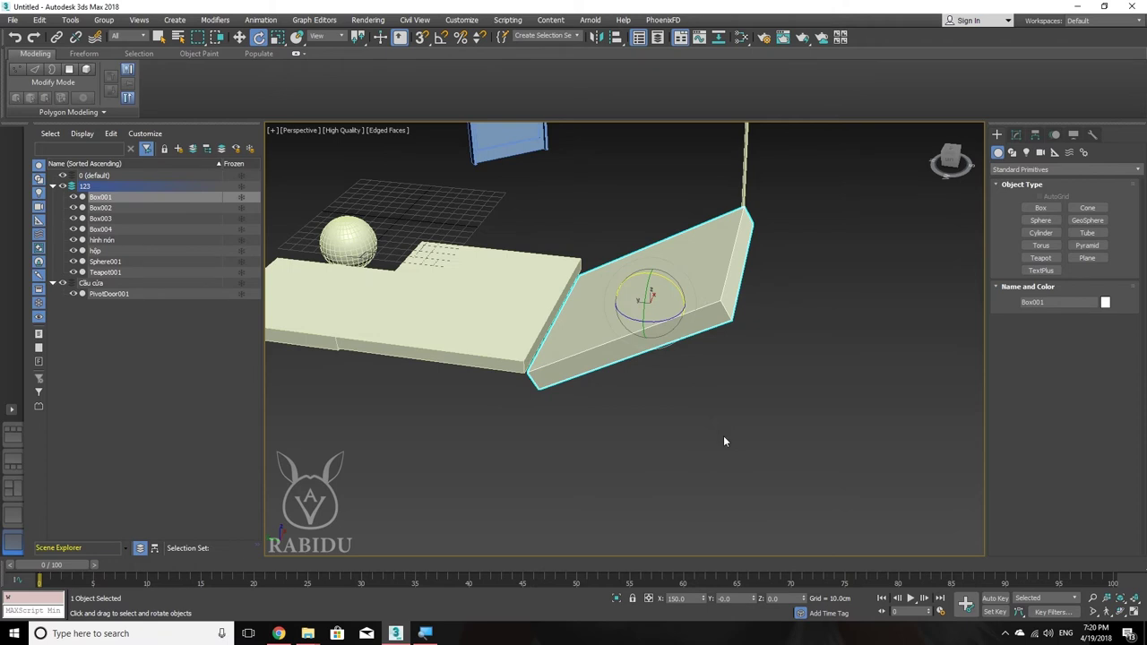
pyautogui.click(239, 37)
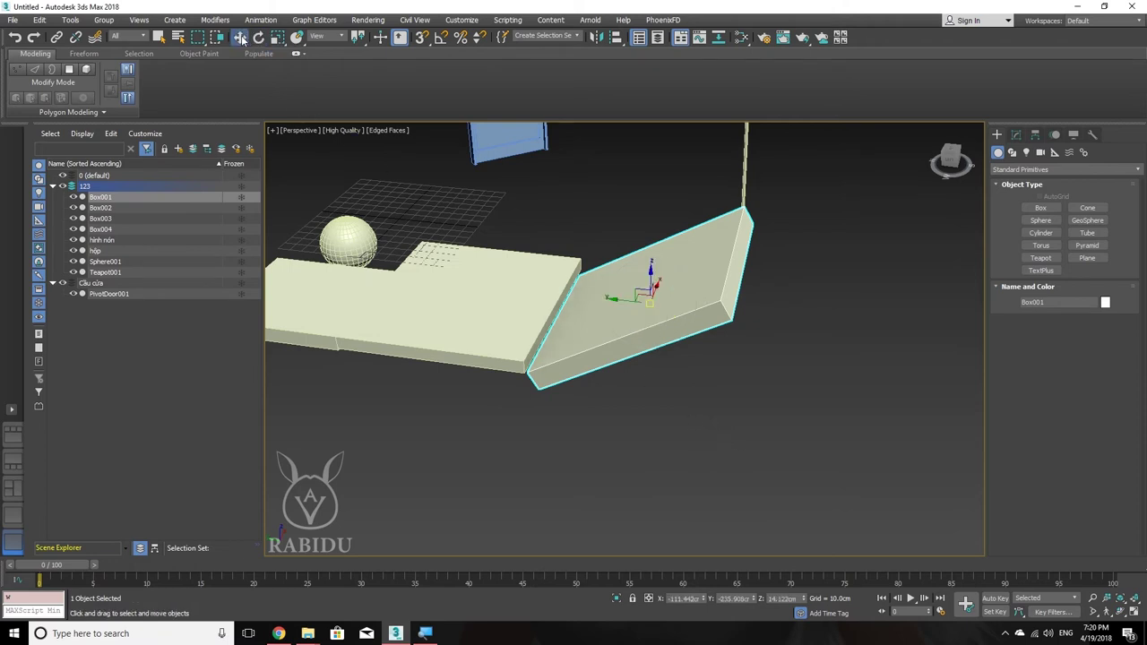
pyautogui.click(258, 38)
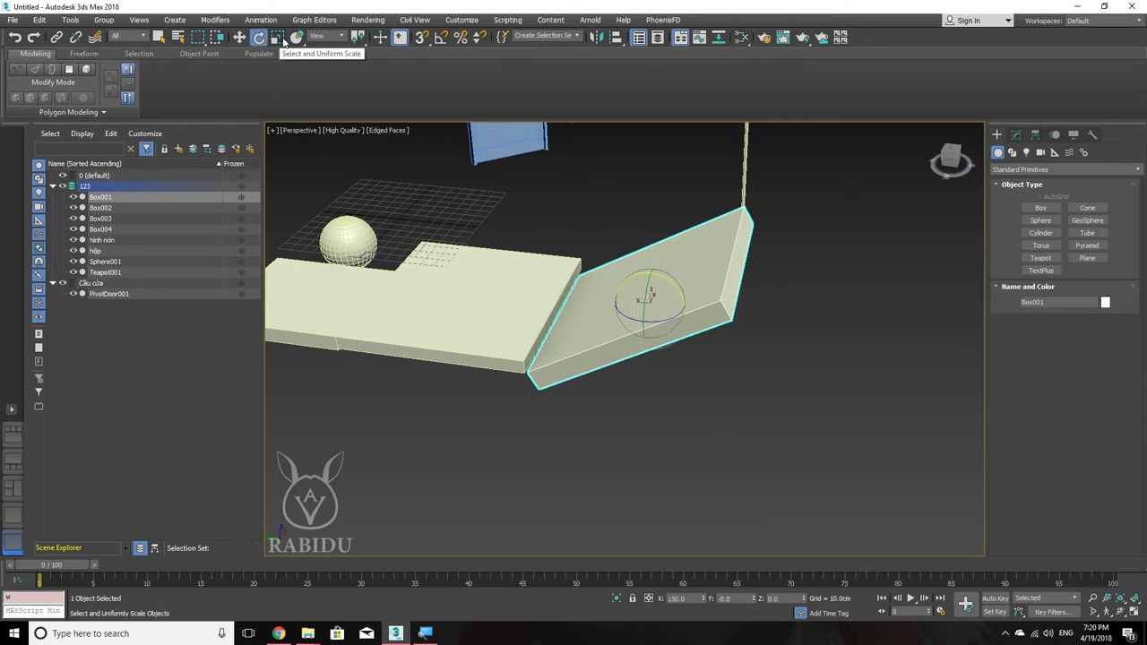
pyautogui.click(278, 39)
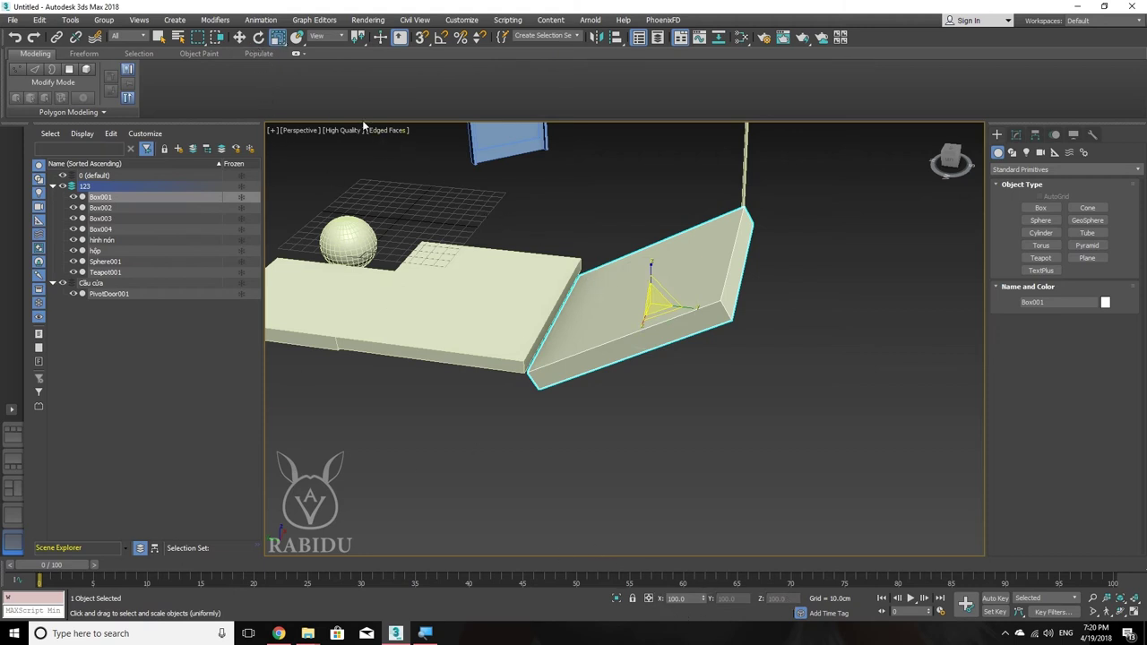
pyautogui.press('w')
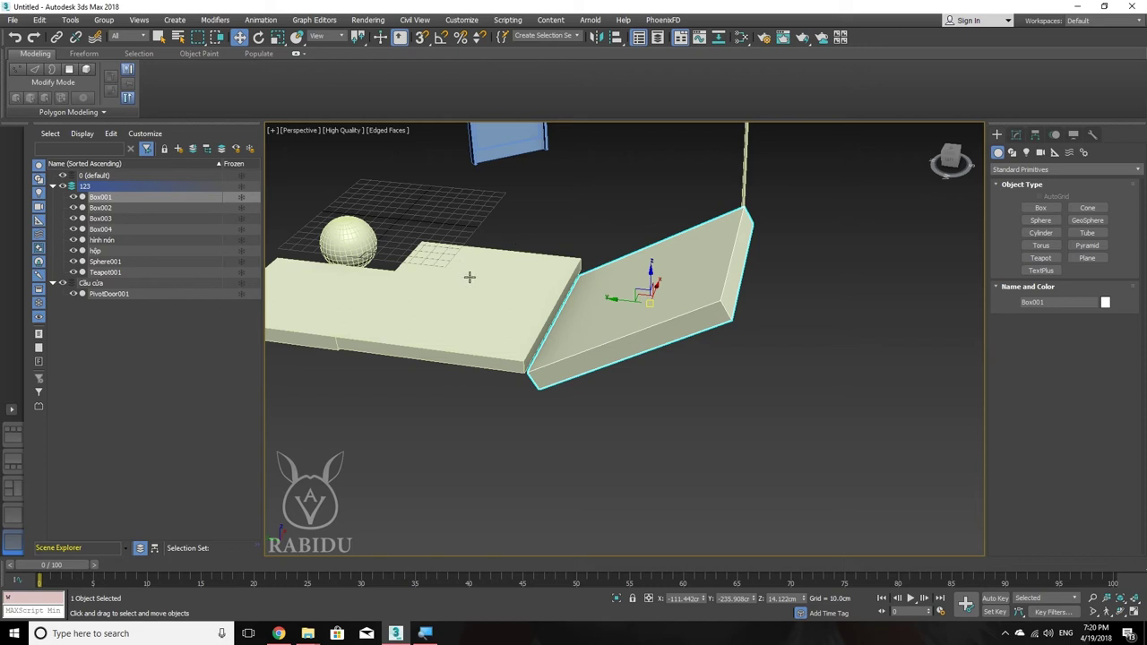
pyautogui.moveTo(544, 286)
pyautogui.keyDown('alt'); pyautogui.mouseDown(button='middle')
pyautogui.moveTo(557, 304)
pyautogui.moveTo(532, 307)
pyautogui.mouseUp(button='middle'); pyautogui.keyUp('alt')
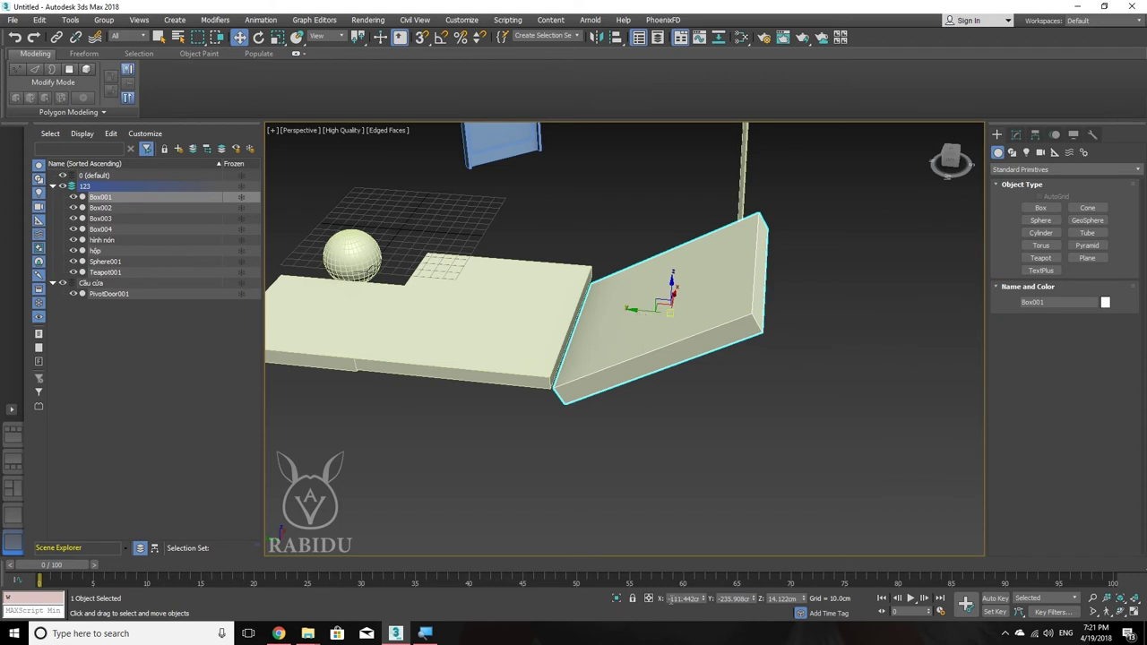
# Step: Try X -211.442 and a new Y for Box001, undoing both to keep Y -235.908 cm
pyautogui.doubleClick(672, 599)
pyautogui.write('-211.442')
pyautogui.press('Return')
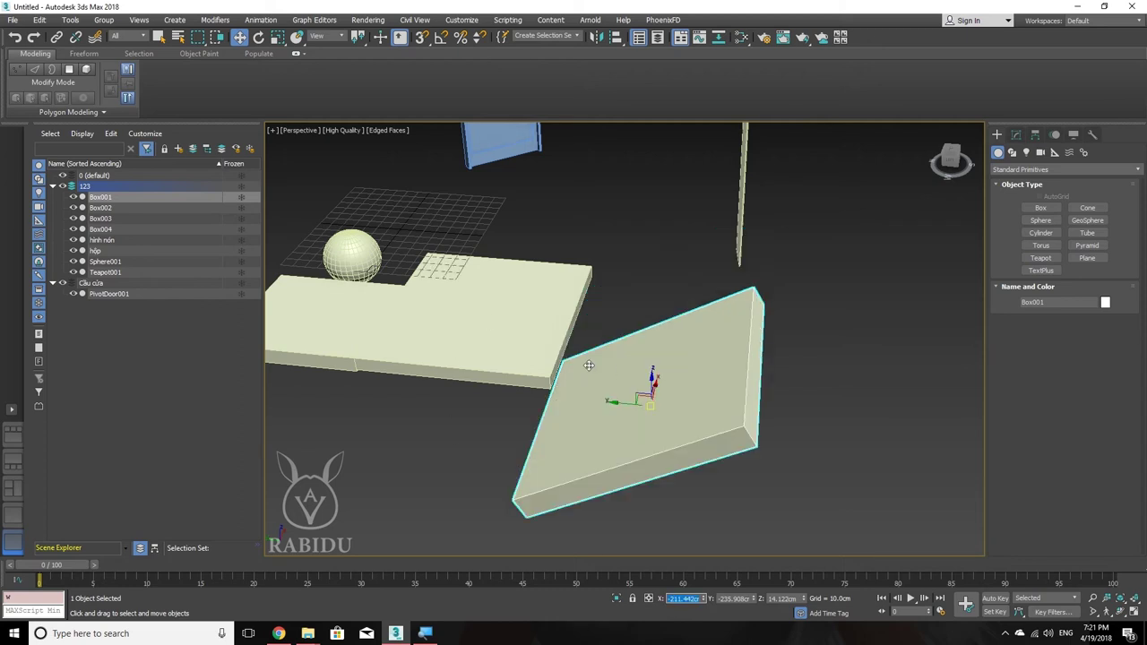
pyautogui.hotkey('ctrl', 'z')
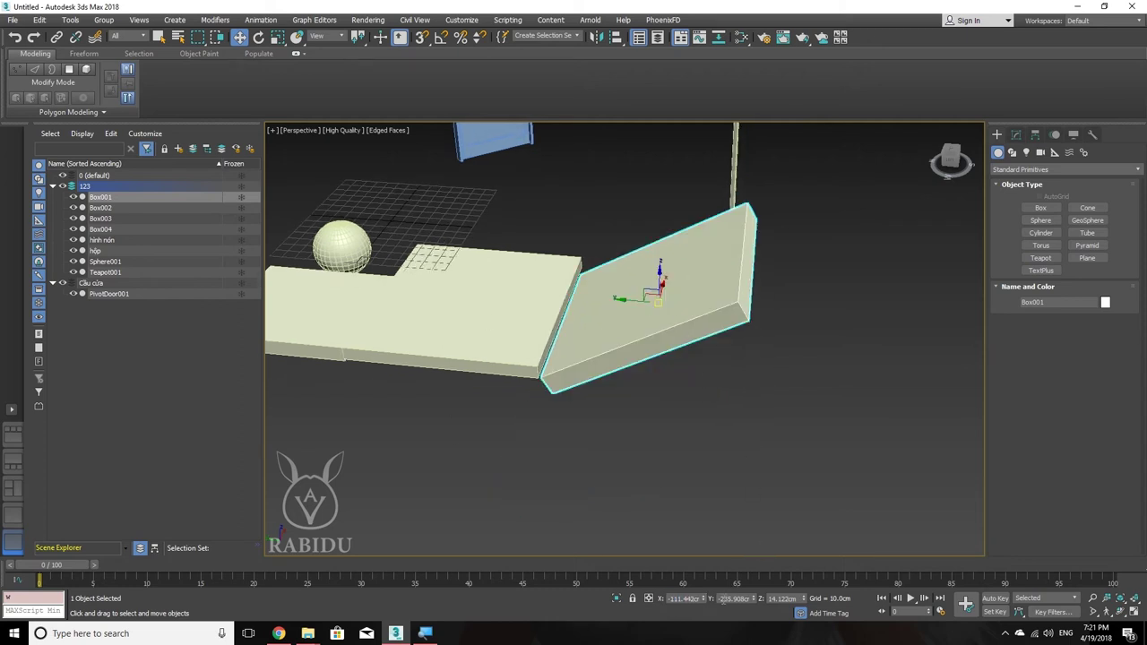
pyautogui.doubleClick(722, 599)
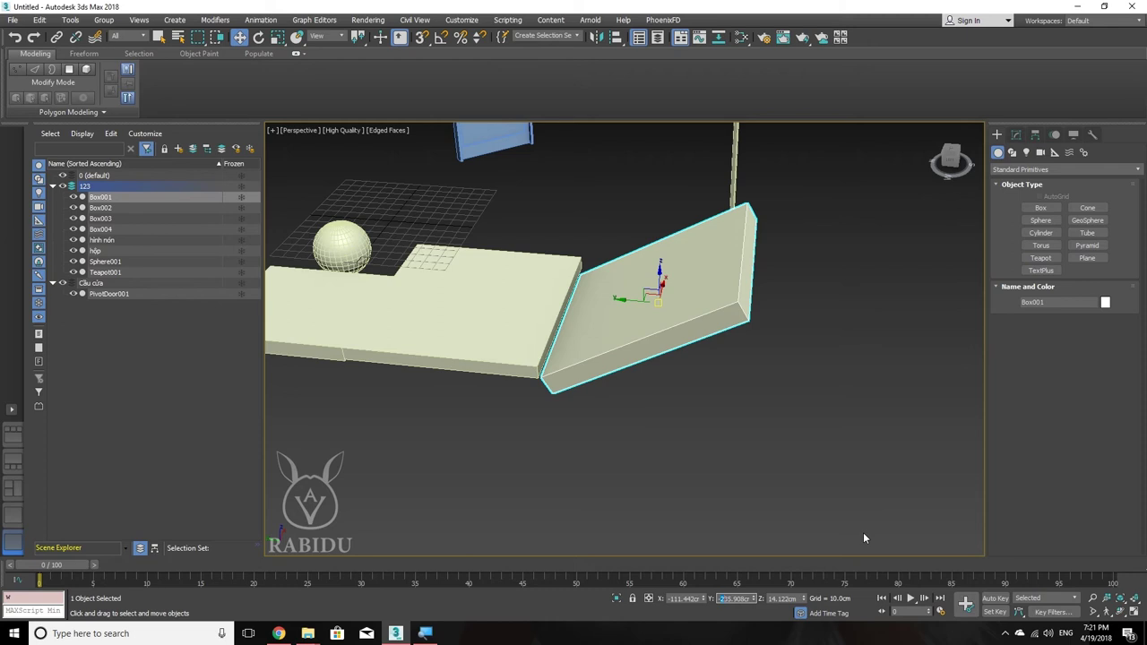
pyautogui.write('-135.908')
pyautogui.press('Return')
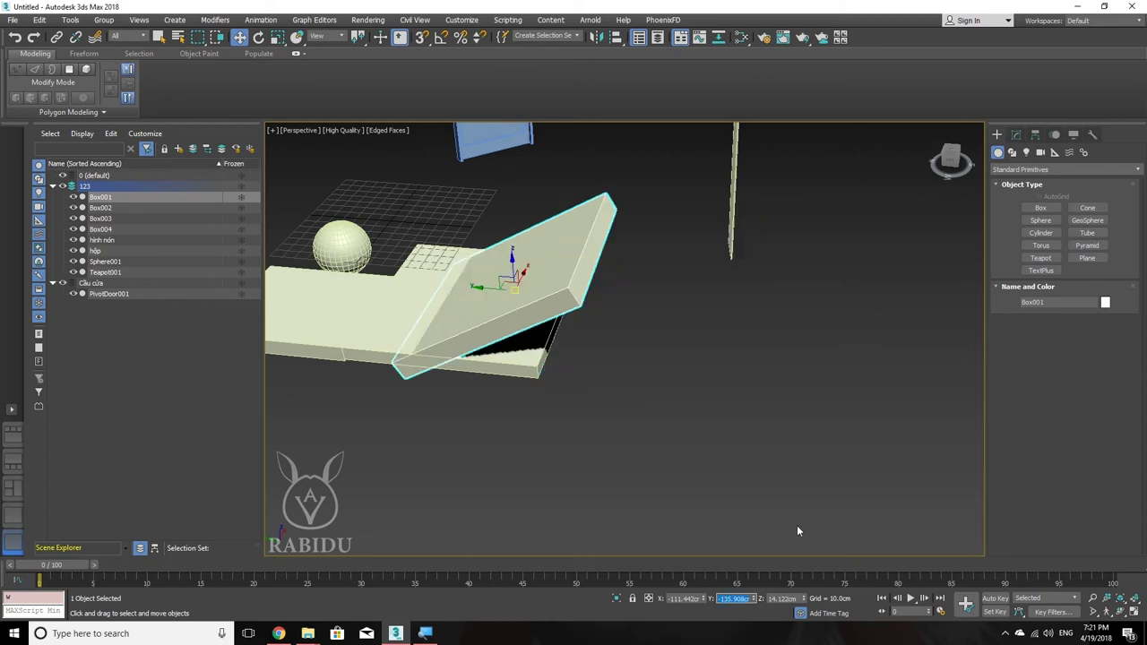
pyautogui.moveTo(583, 331); pyautogui.dragTo(583, 345, button='middle')
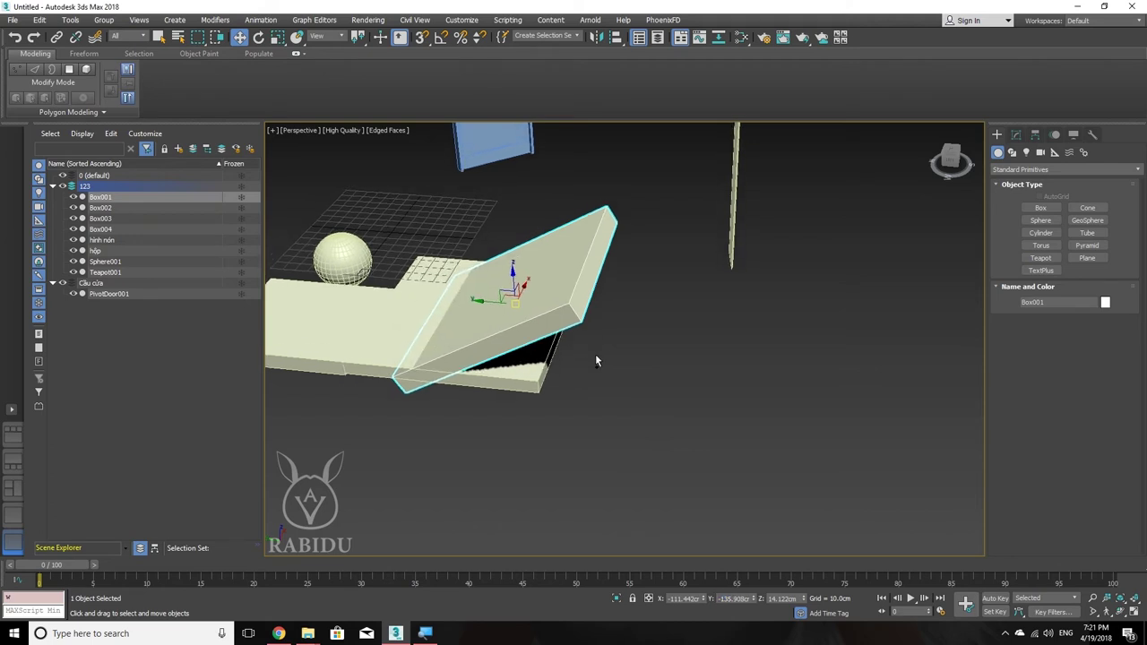
pyautogui.hotkey('ctrl', 'z')
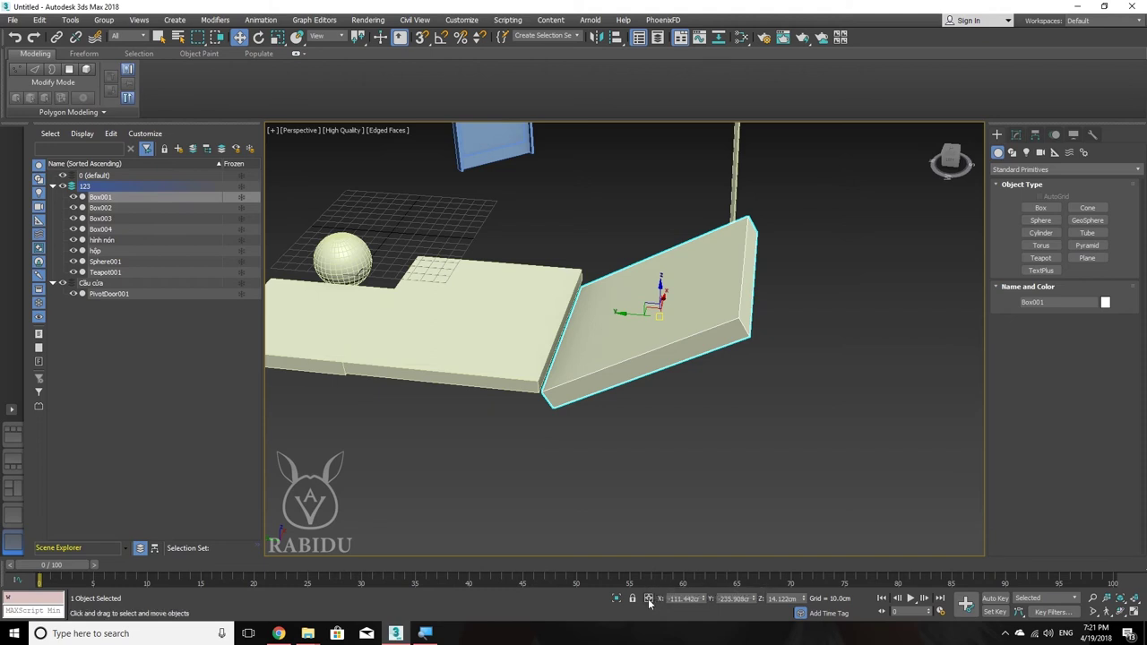
# Step: Switch the type-in to Offset mode, slide Box001 along Y, and apply a Y offset of 1
pyautogui.click(649, 600)
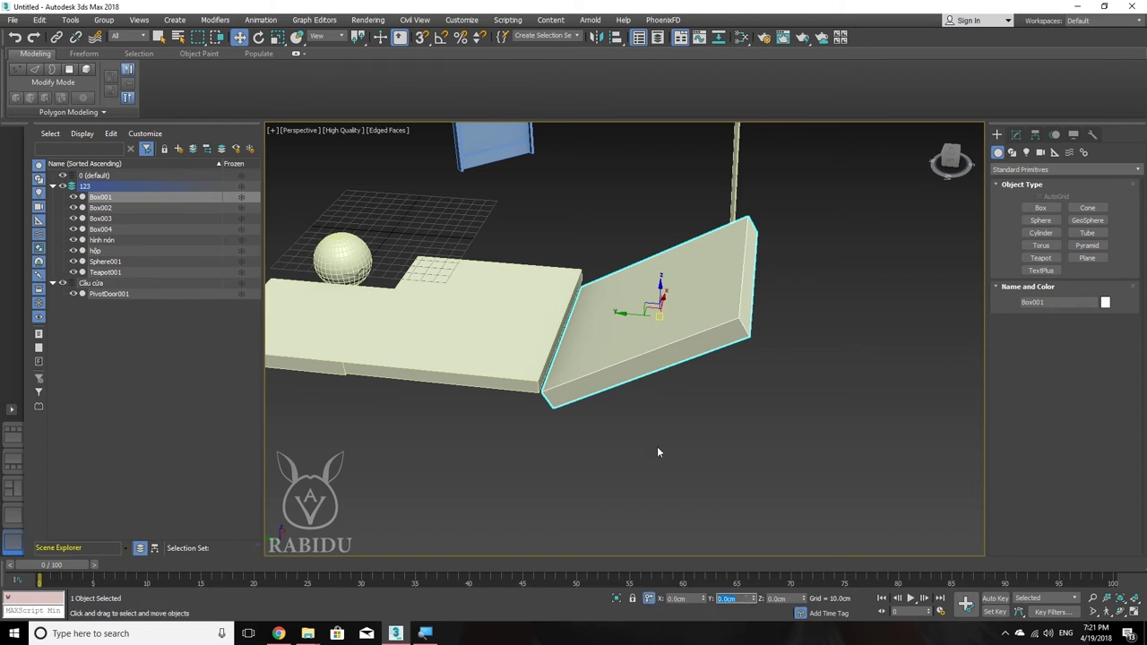
pyautogui.moveTo(632, 315); pyautogui.dragTo(511, 319)
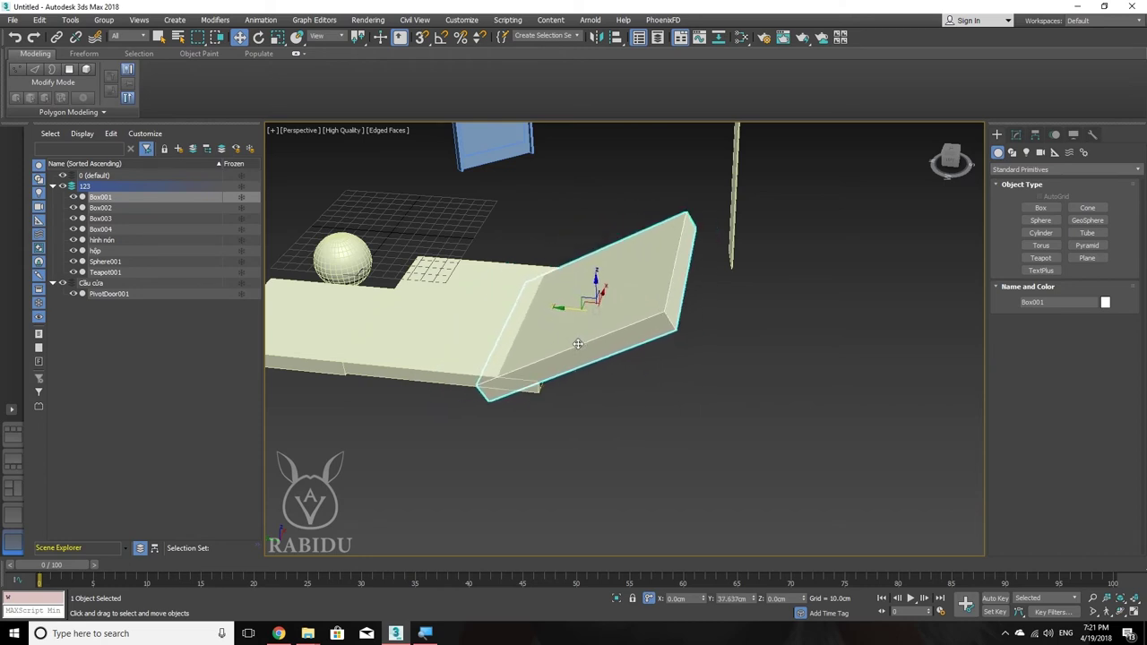
pyautogui.moveTo(511, 320); pyautogui.dragTo(523, 345)
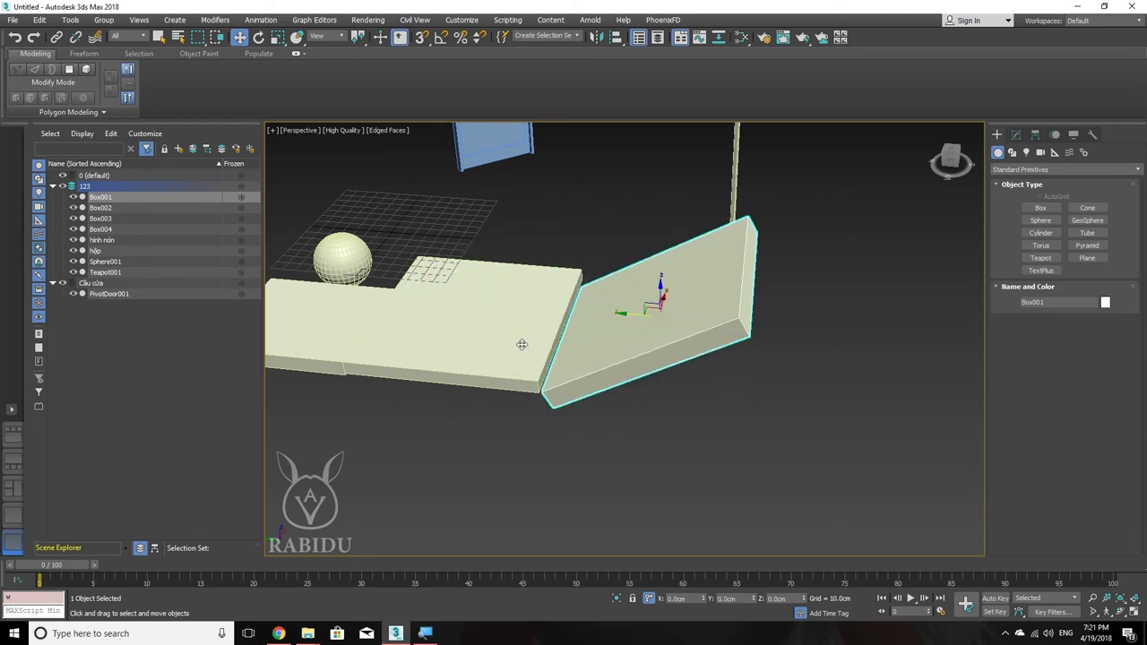
pyautogui.click(740, 598)
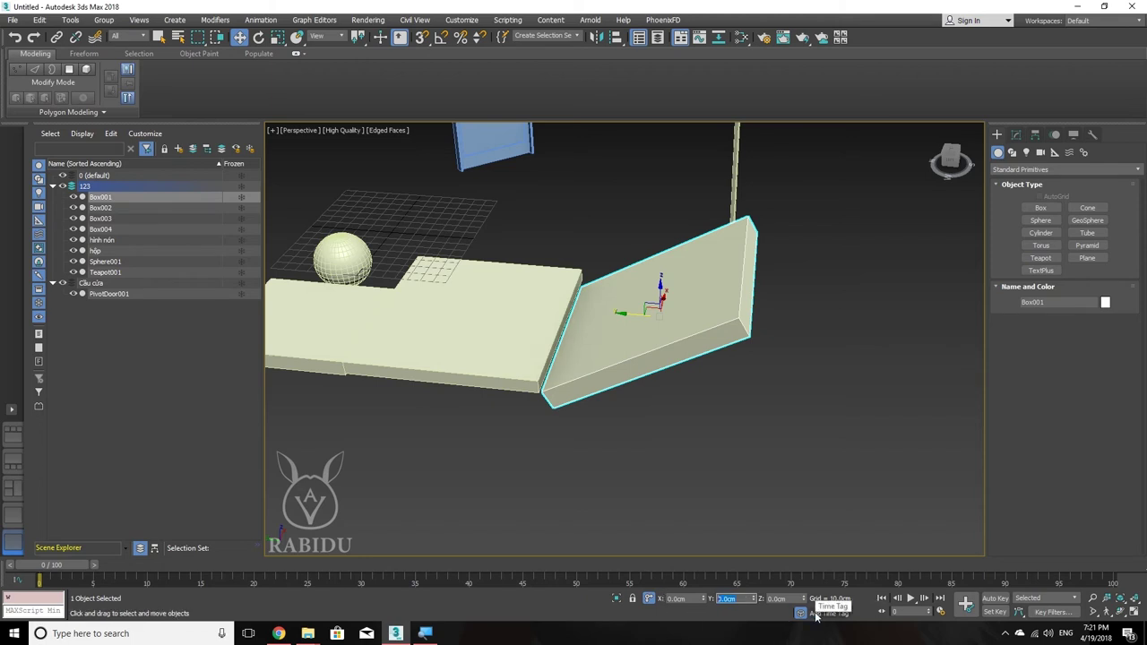
pyautogui.write('105')
pyautogui.press('Return')
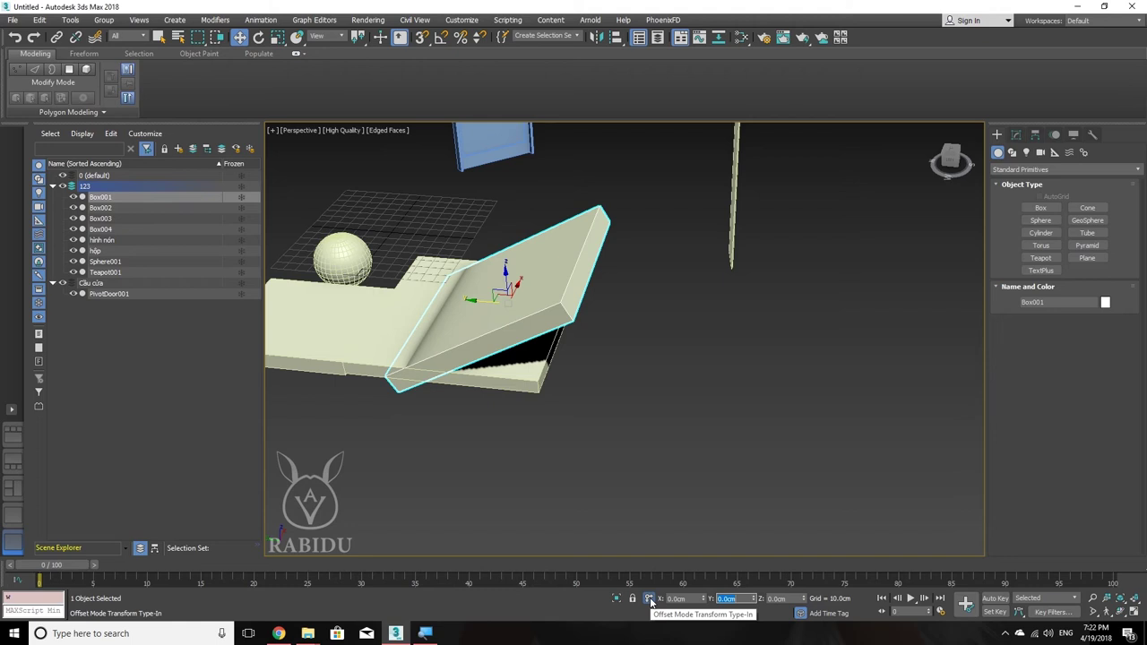
# Step: Switch to Select and Scale and try stretching Box001 along X
pyautogui.moveTo(584, 376); pyautogui.dragTo(584, 389, button='middle')
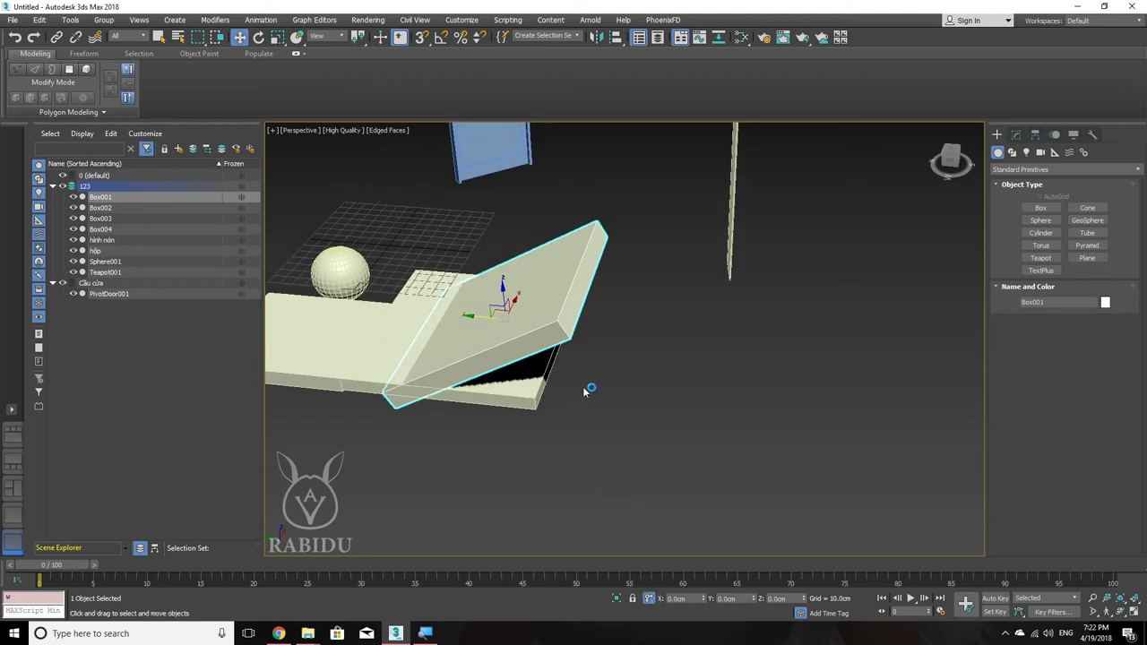
pyautogui.press('e')
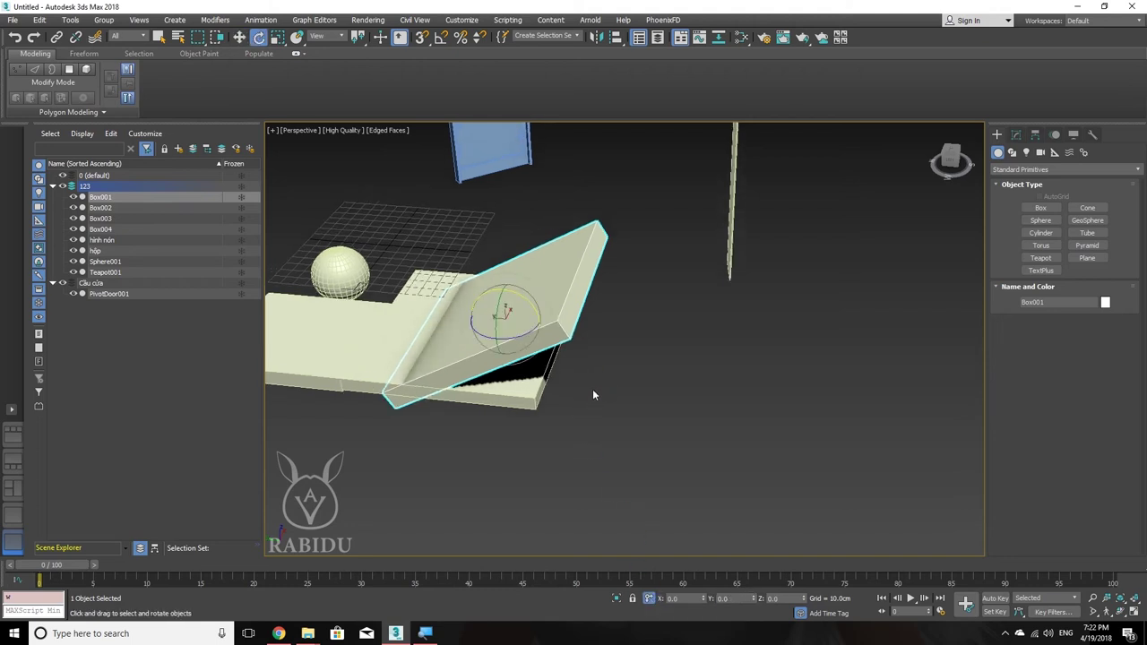
pyautogui.press('r')
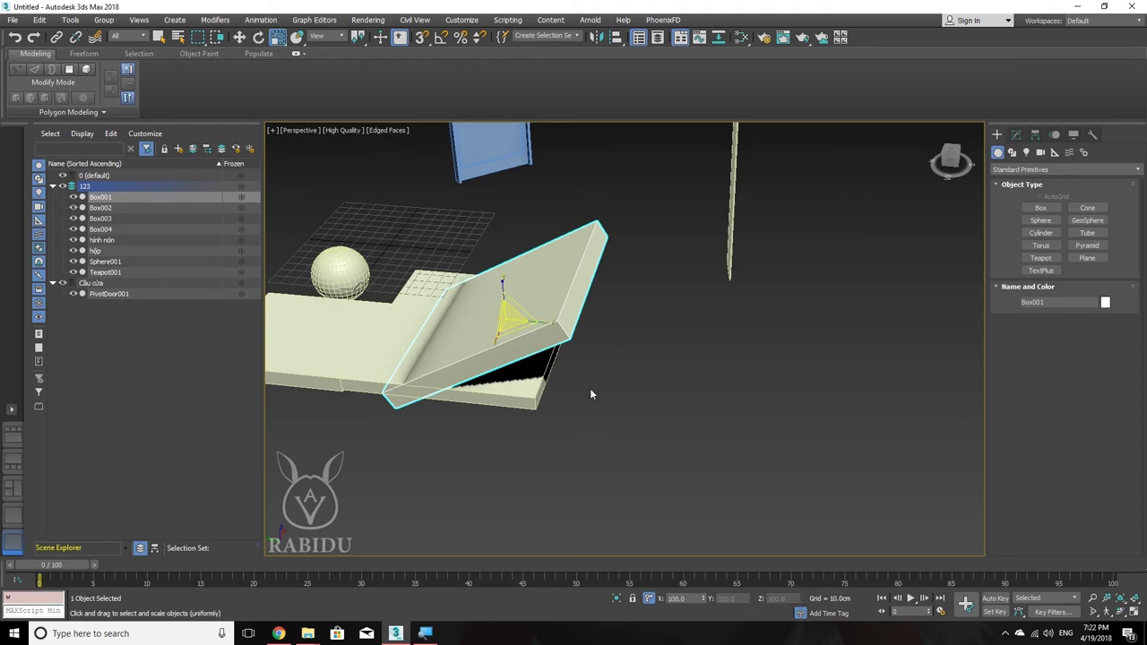
pyautogui.press('e')
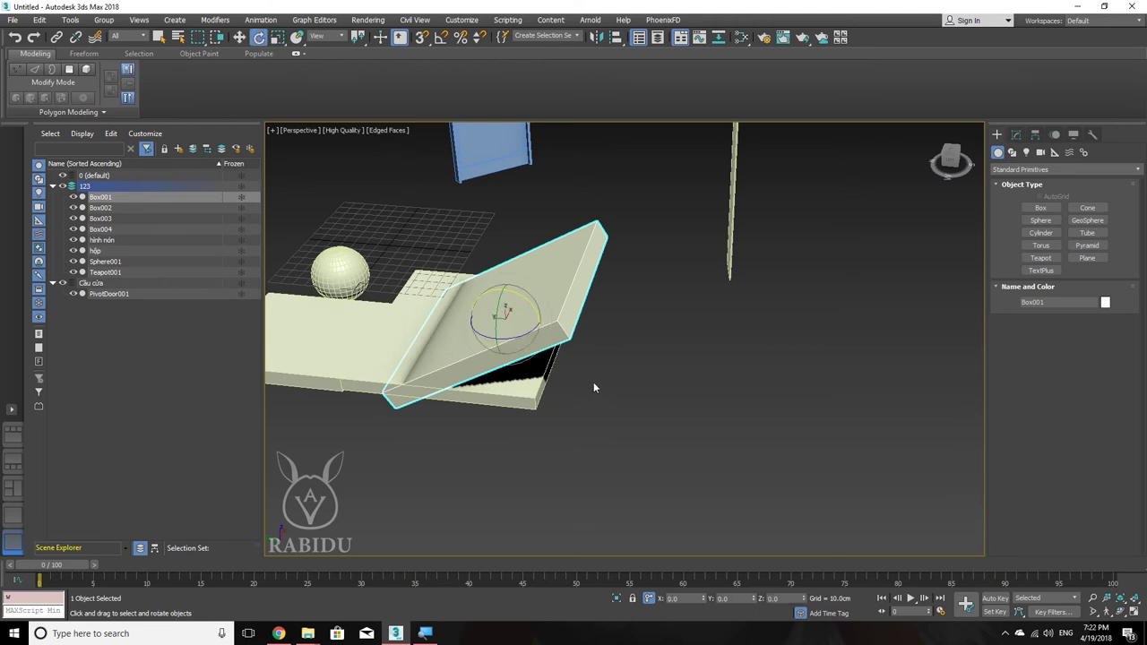
pyautogui.press('r')
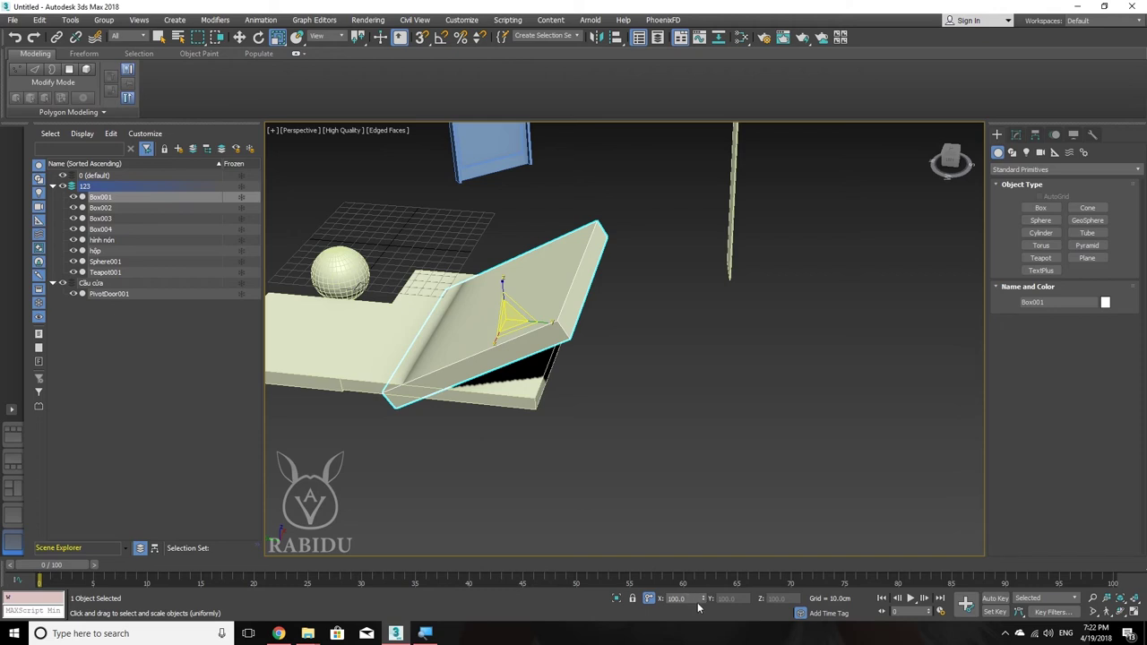
pyautogui.moveTo(705, 600)
pyautogui.mouseDown()
pyautogui.moveTo(696, 345)
pyautogui.moveTo(653, 102)
pyautogui.moveTo(627, 525)
pyautogui.moveTo(702, 182)
pyautogui.mouseUp()
# Step: Use Scale Transform Type-In to set Box001's local scale to X 229, Y 131.5, Z 100
pyautogui.press('F12')
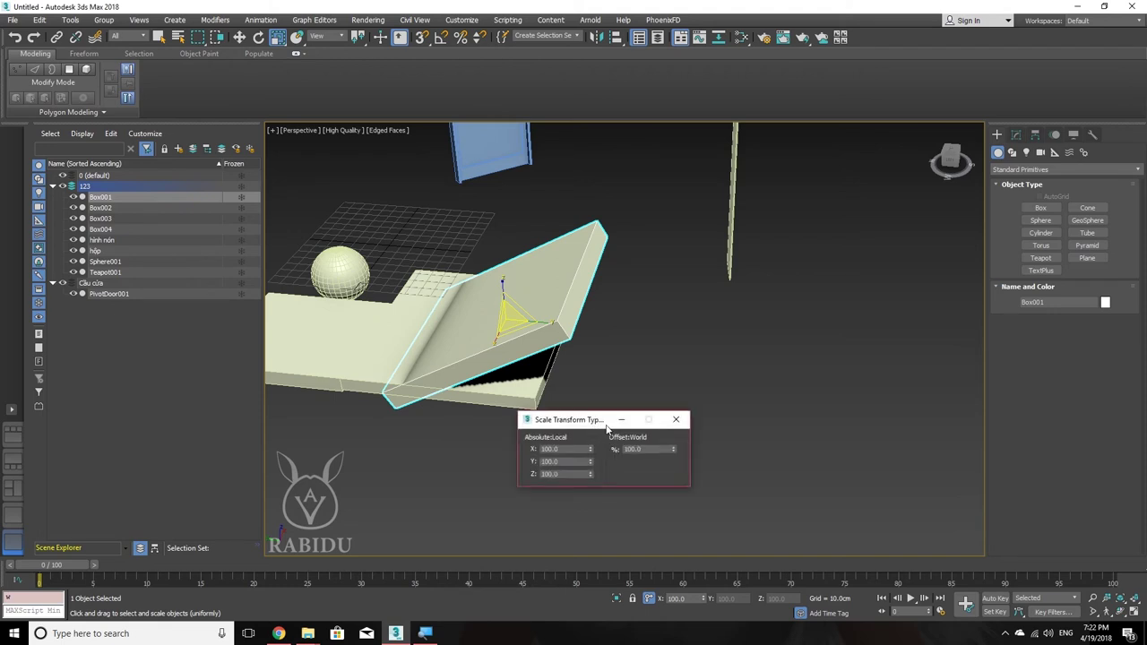
pyautogui.moveTo(580, 421)
pyautogui.mouseDown()
pyautogui.moveTo(666, 404)
pyautogui.moveTo(770, 357)
pyautogui.mouseUp()
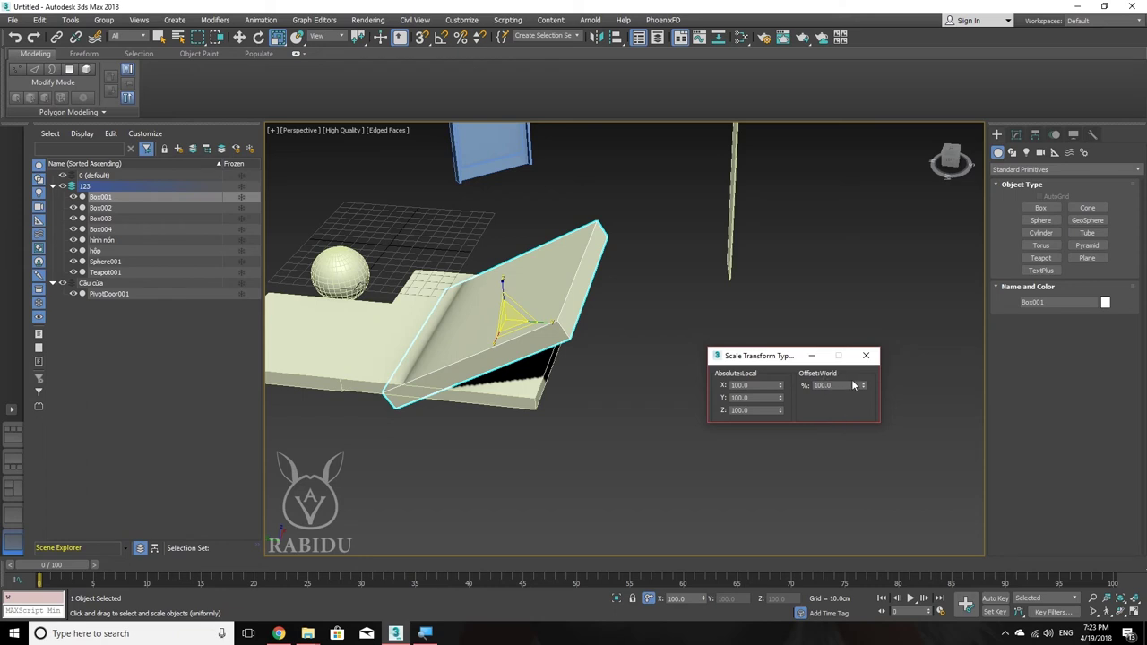
pyautogui.moveTo(863, 385)
pyautogui.mouseDown()
pyautogui.moveTo(804, 275)
pyautogui.moveTo(806, 404)
pyautogui.moveTo(806, 158)
pyautogui.moveTo(744, 523)
pyautogui.moveTo(765, 224)
pyautogui.mouseUp()
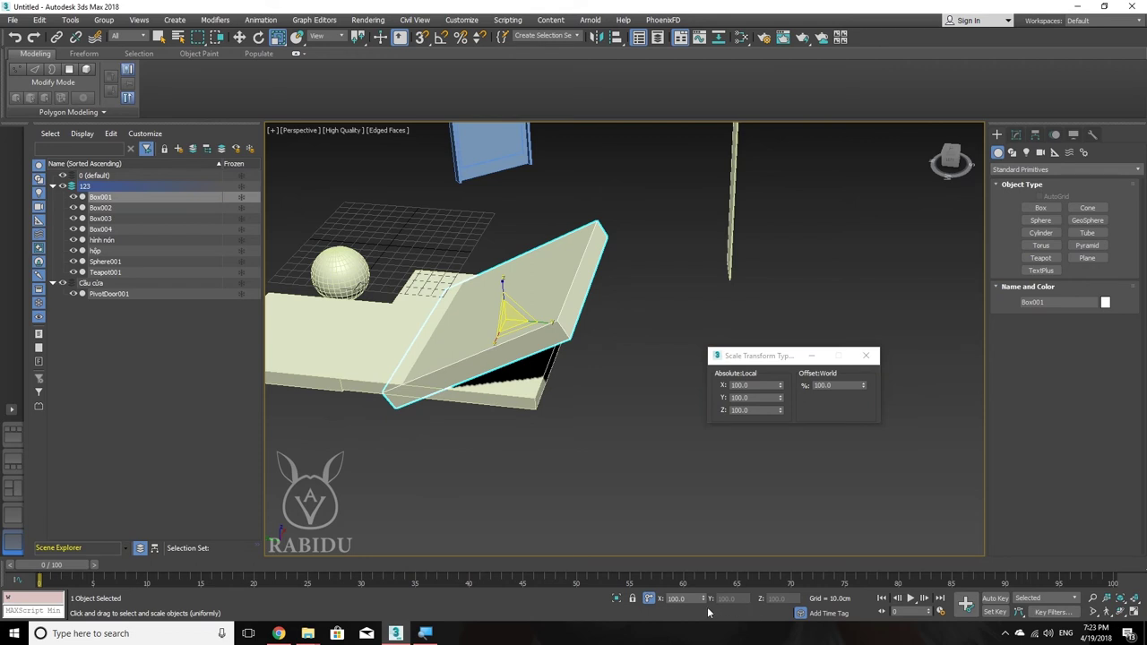
pyautogui.moveTo(704, 599)
pyautogui.mouseDown()
pyautogui.moveTo(681, 358)
pyautogui.moveTo(690, 406)
pyautogui.moveTo(766, 380)
pyautogui.moveTo(743, 351)
pyautogui.mouseUp()
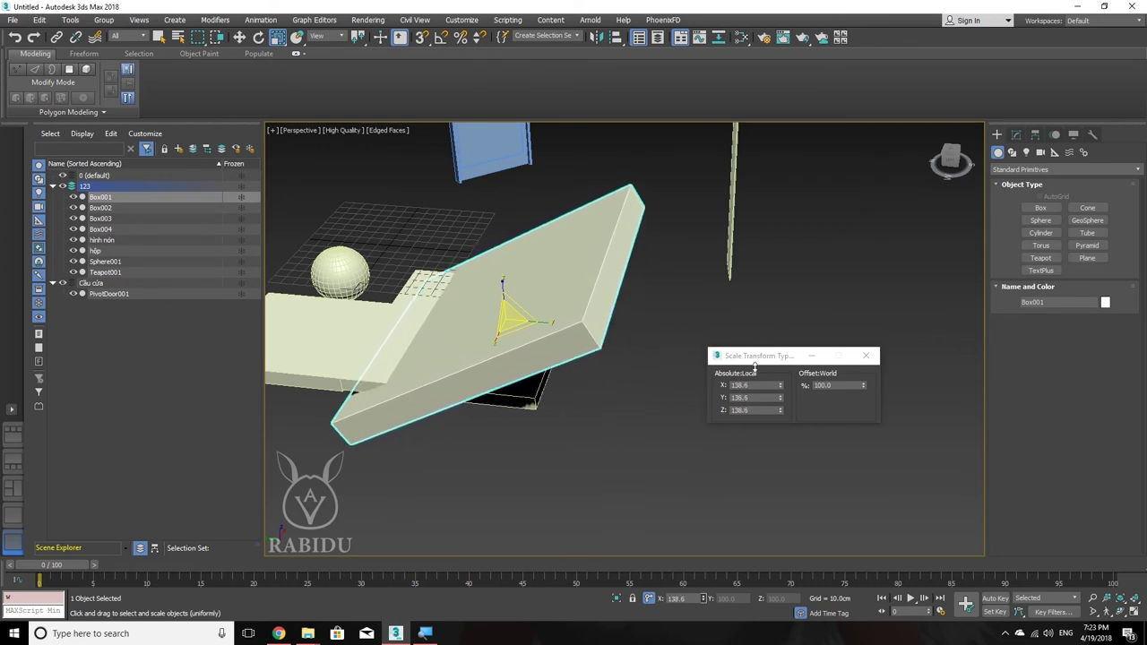
pyautogui.rightClick(743, 352)
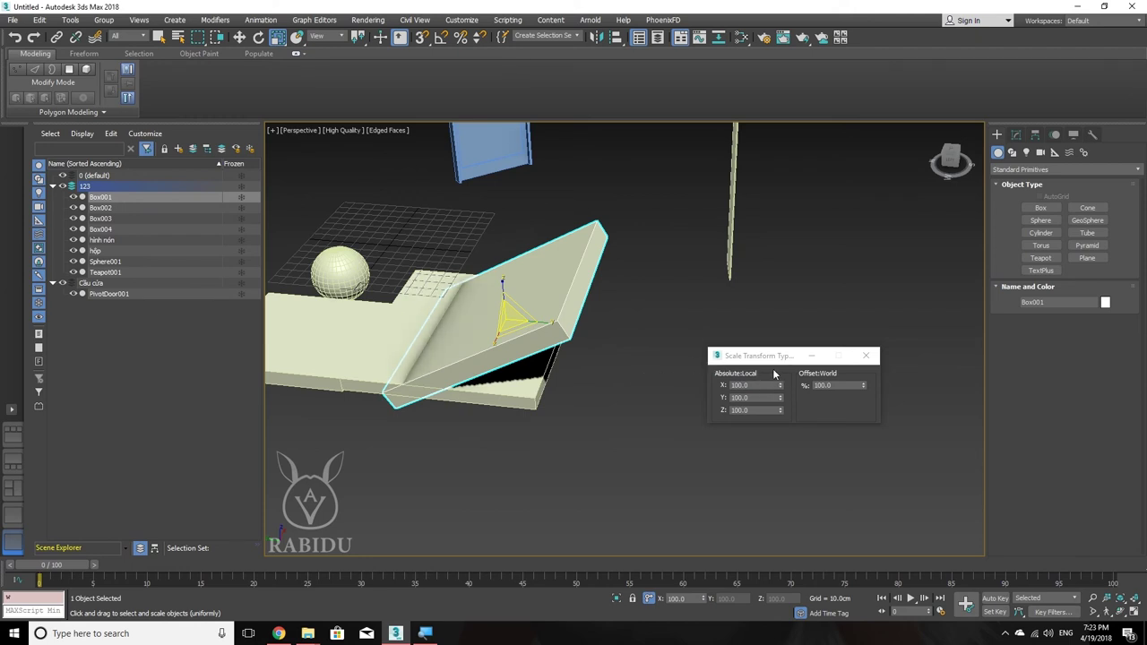
pyautogui.moveTo(779, 386)
pyautogui.mouseDown()
pyautogui.moveTo(778, 278)
pyautogui.moveTo(739, 222)
pyautogui.mouseUp()
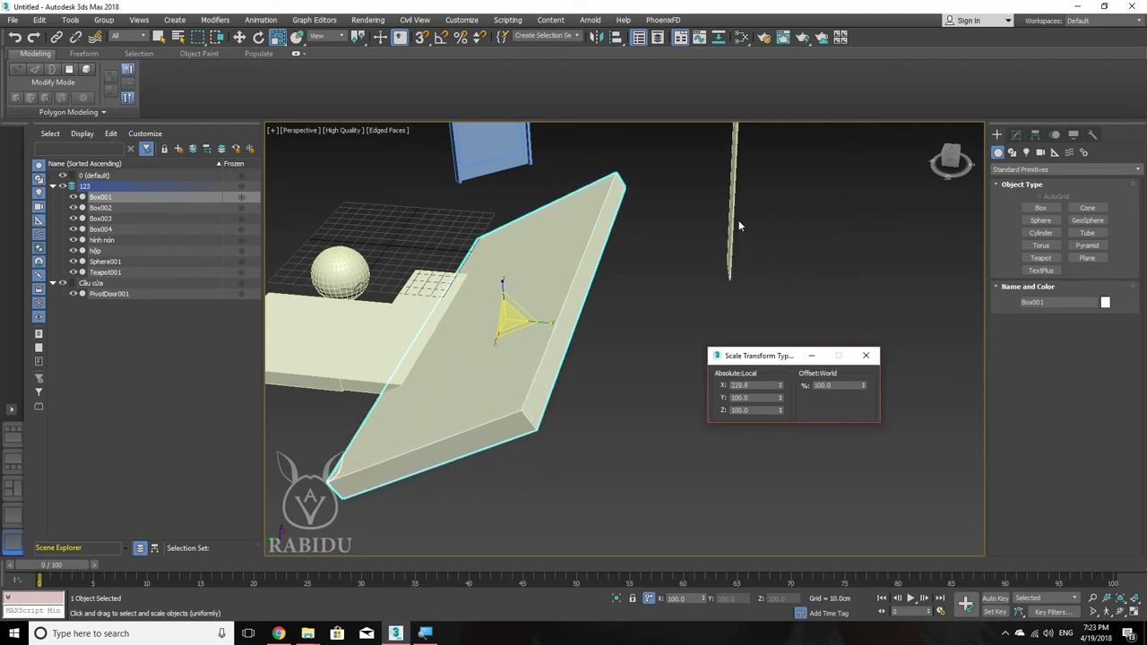
pyautogui.moveTo(779, 397); pyautogui.dragTo(677, 198)
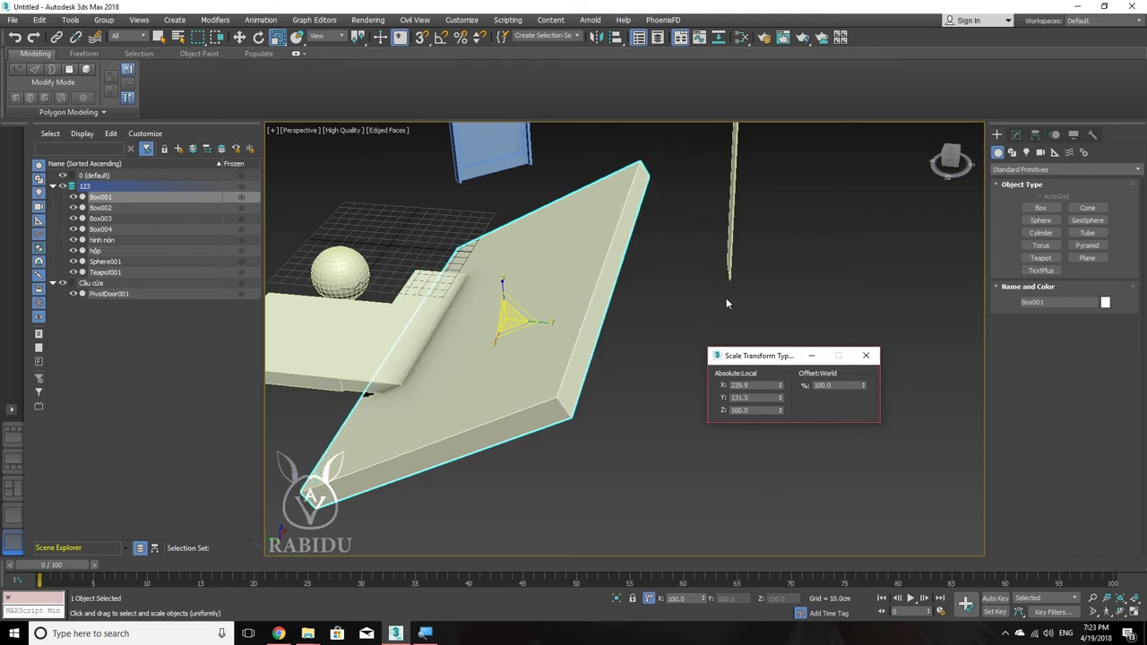
# Step: Close the Scale Transform Type-In dialog and reframe the perspective view with Shift+Z
pyautogui.click(866, 357)
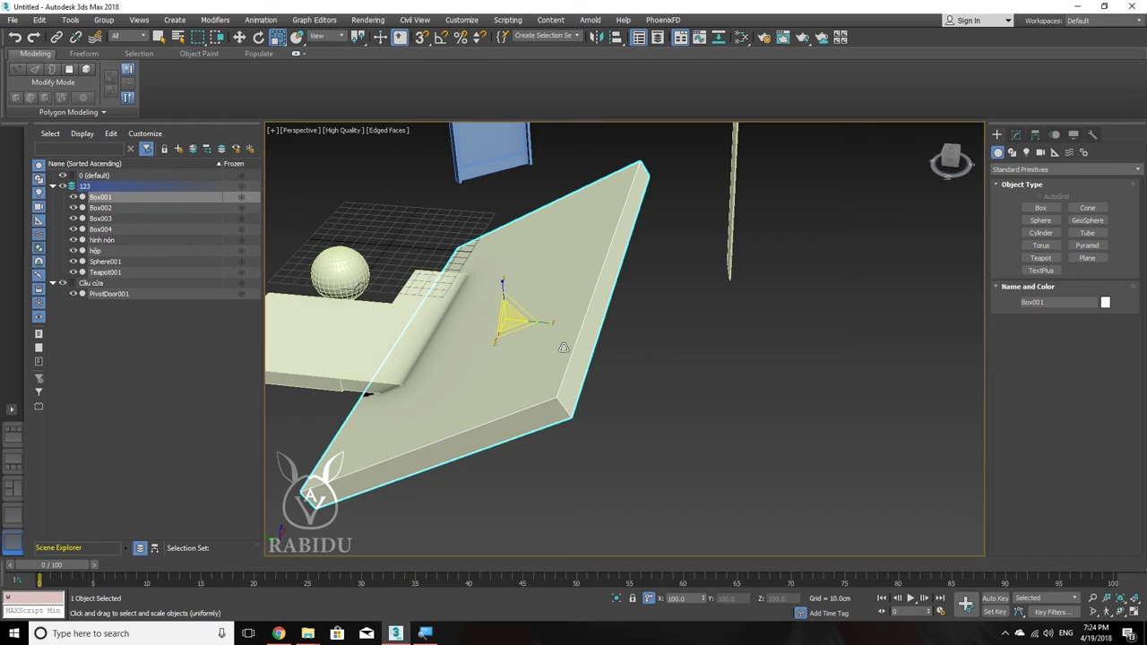
pyautogui.hotkey('shift', 'z')
pyautogui.hotkey('shift', 'z')
pyautogui.hotkey('shift', 'z')
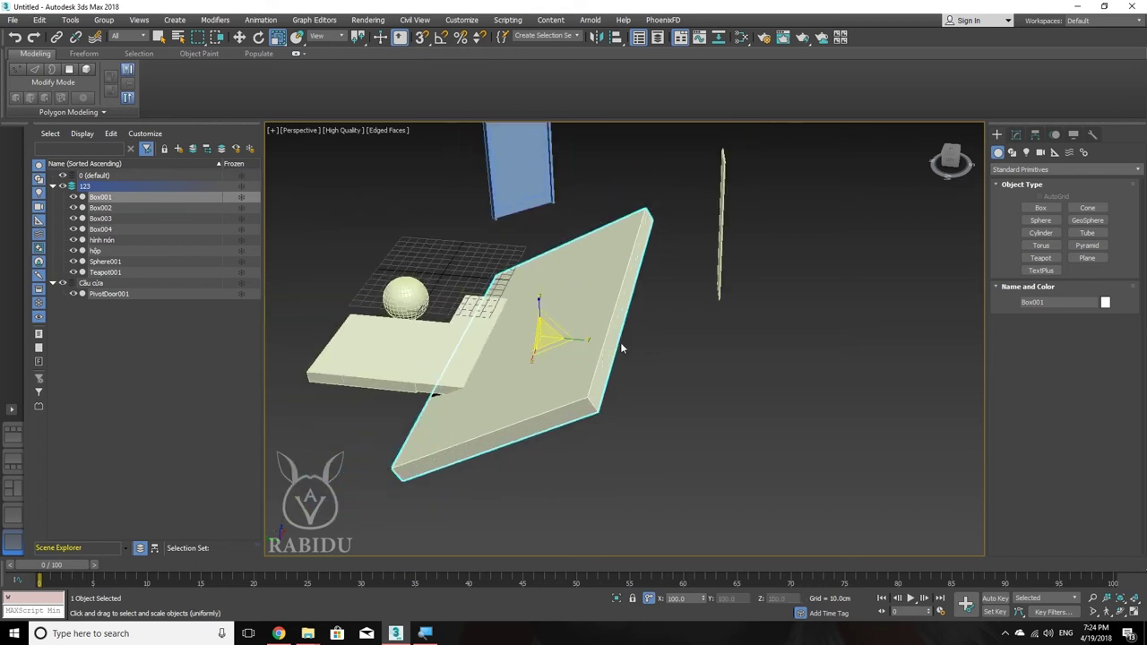
pyautogui.hotkey('shift', 'z')
pyautogui.hotkey('shift', 'z')
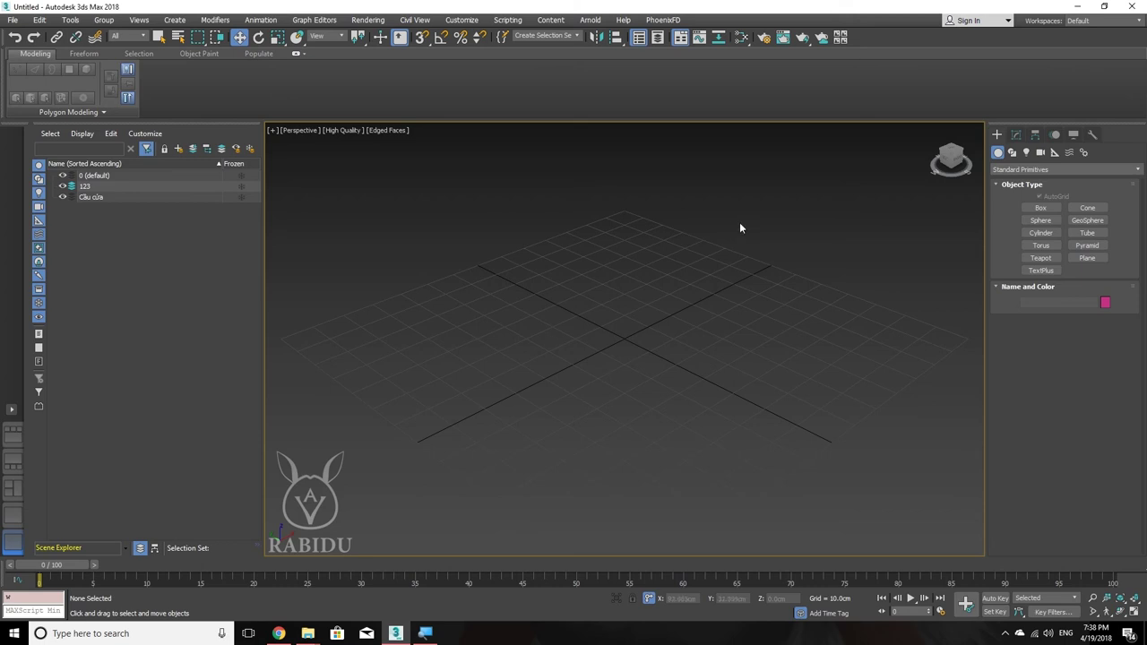
pyautogui.rightClick(421, 40)
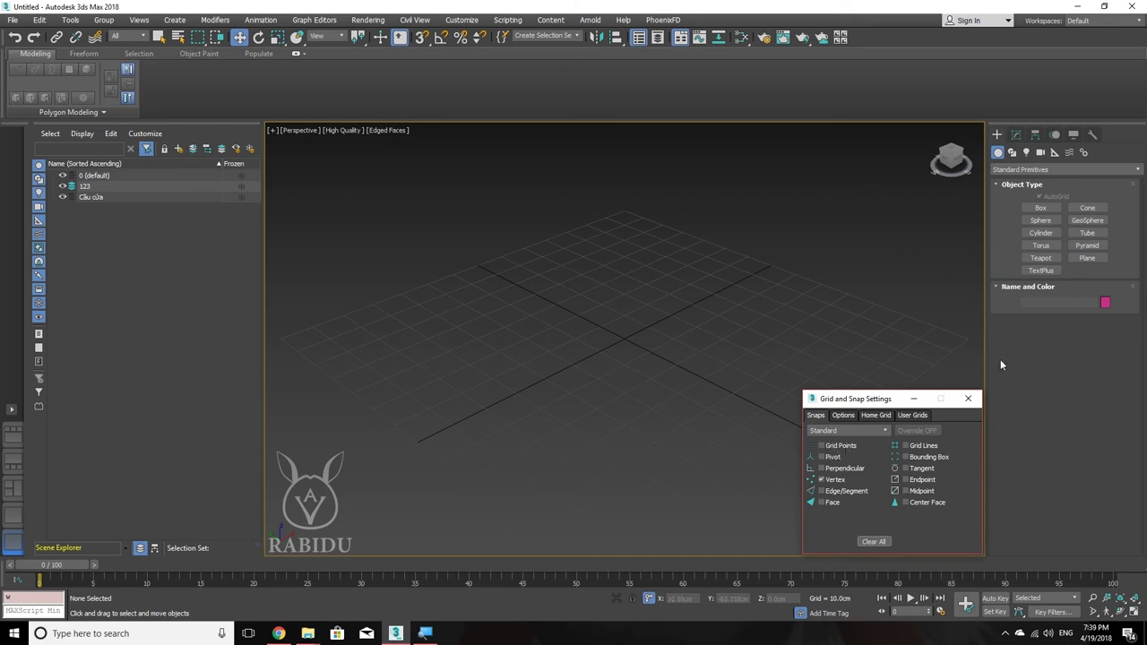
pyautogui.click(970, 400)
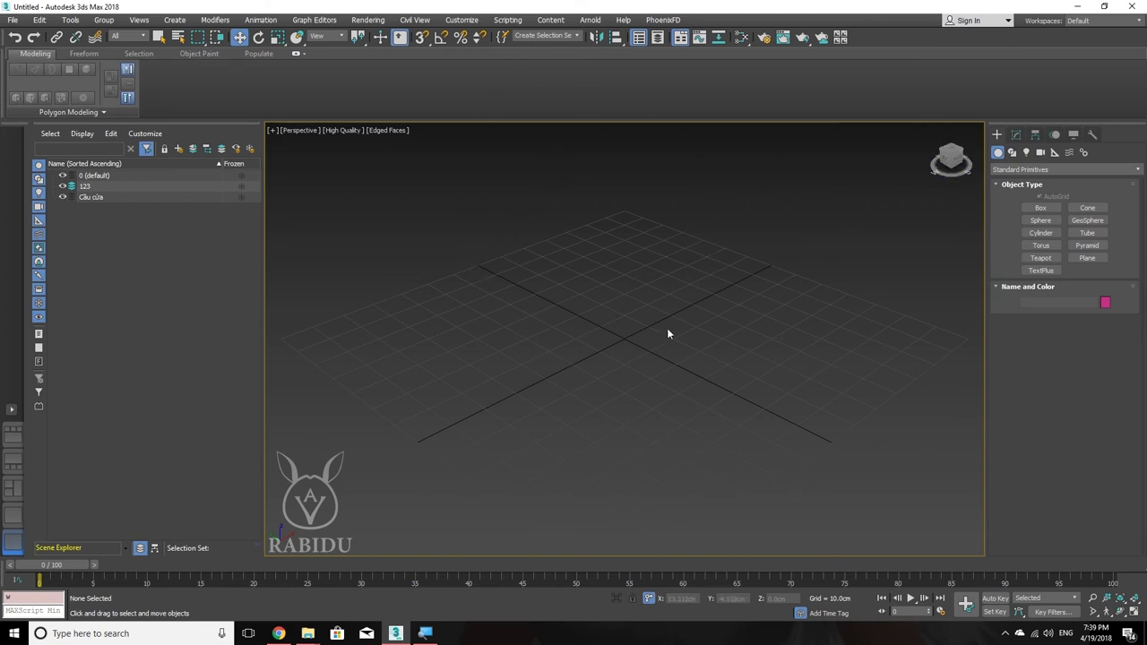
# Step: Restore four viewports, centre Front, Left and Top on the origin, and pick the Plane primitive
pyautogui.hotkey('alt', 'w')
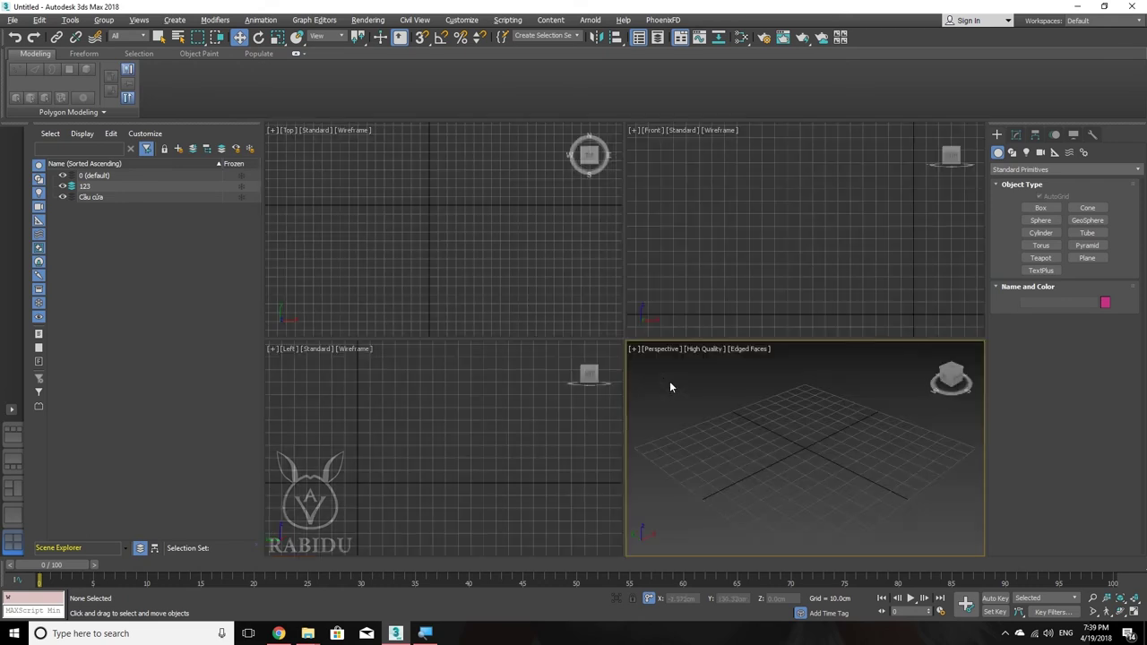
pyautogui.click(810, 267)
pyautogui.press('z')
pyautogui.click(452, 501)
pyautogui.press('z')
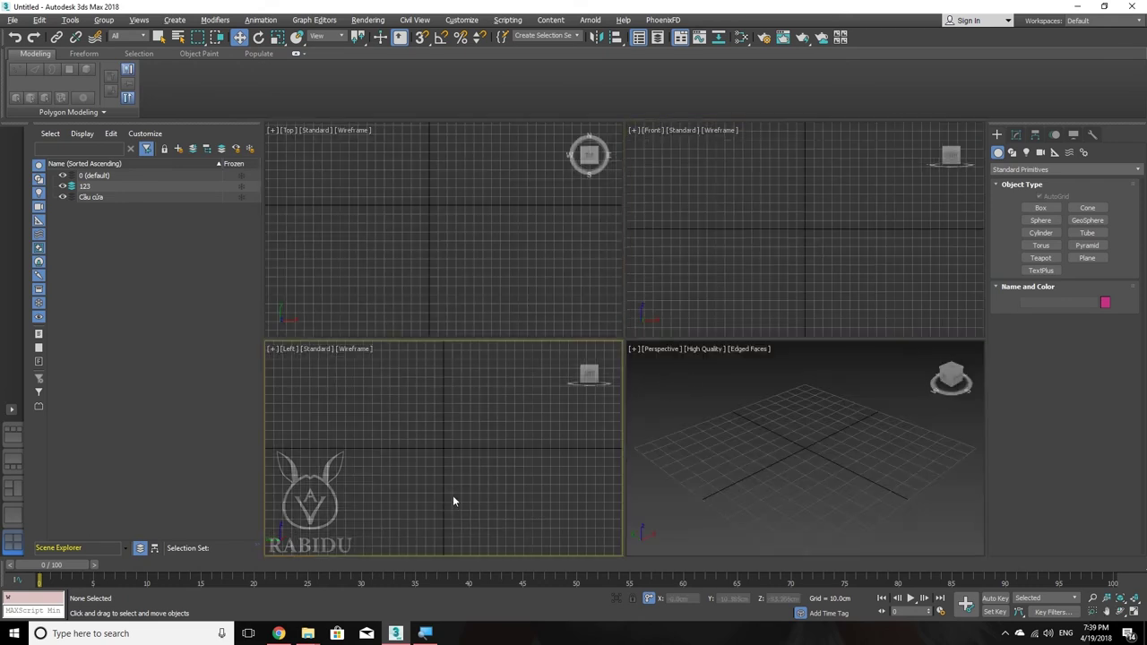
pyautogui.click(470, 260)
pyautogui.press('z')
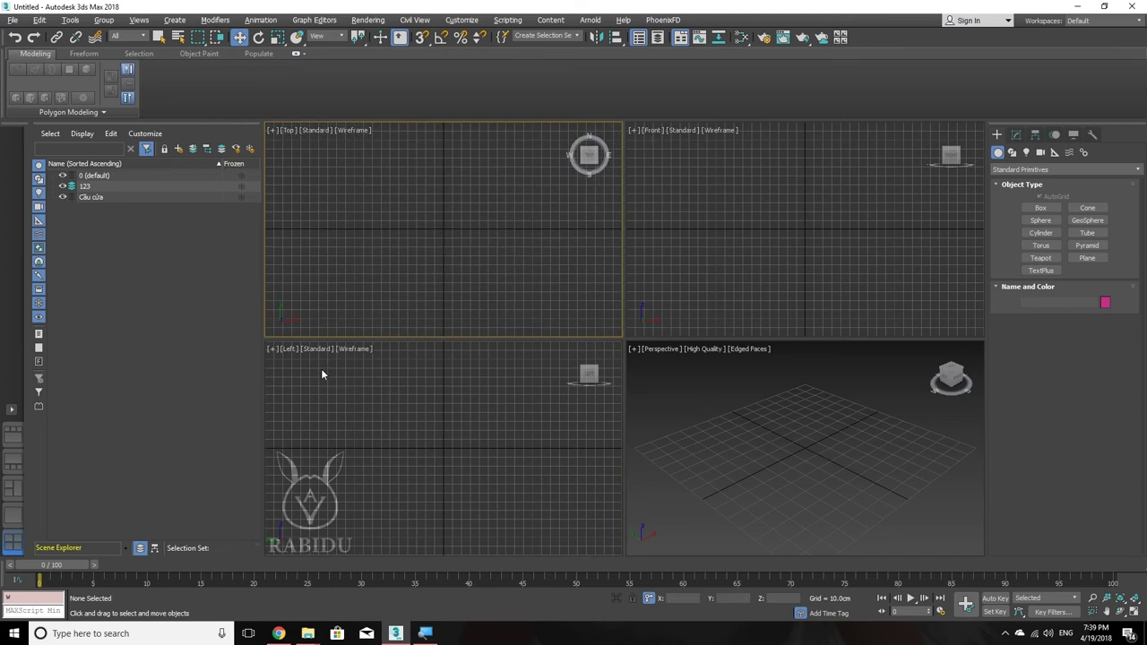
pyautogui.click(1087, 257)
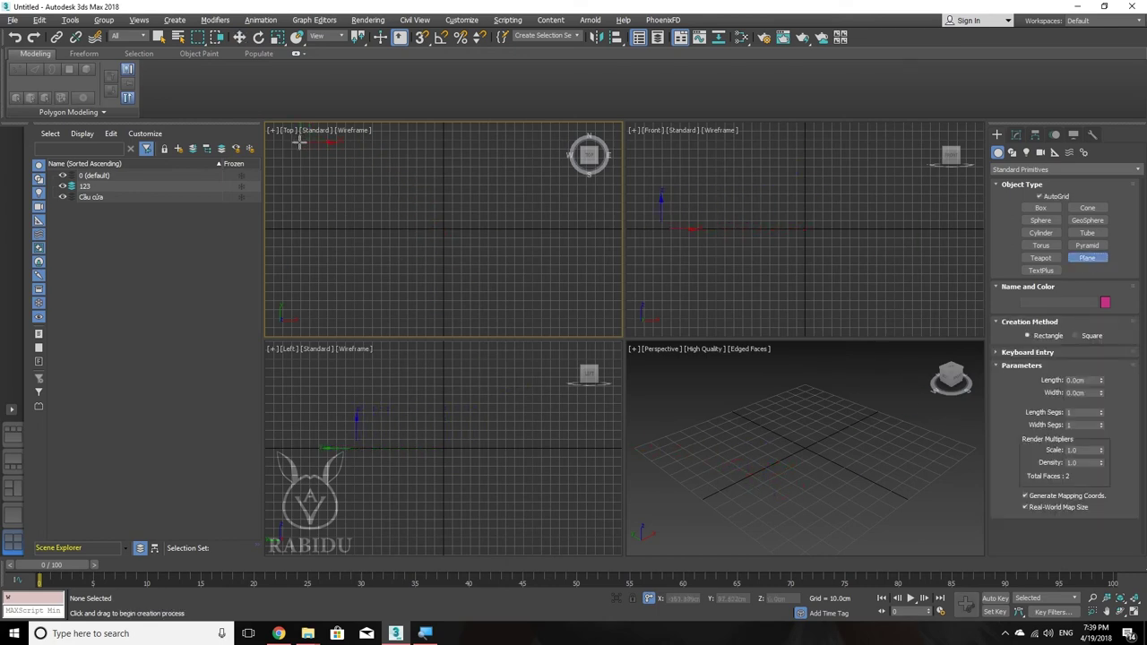
pyautogui.moveTo(300, 142)
pyautogui.mouseDown()
pyautogui.moveTo(578, 305)
pyautogui.moveTo(591, 330)
pyautogui.mouseUp()
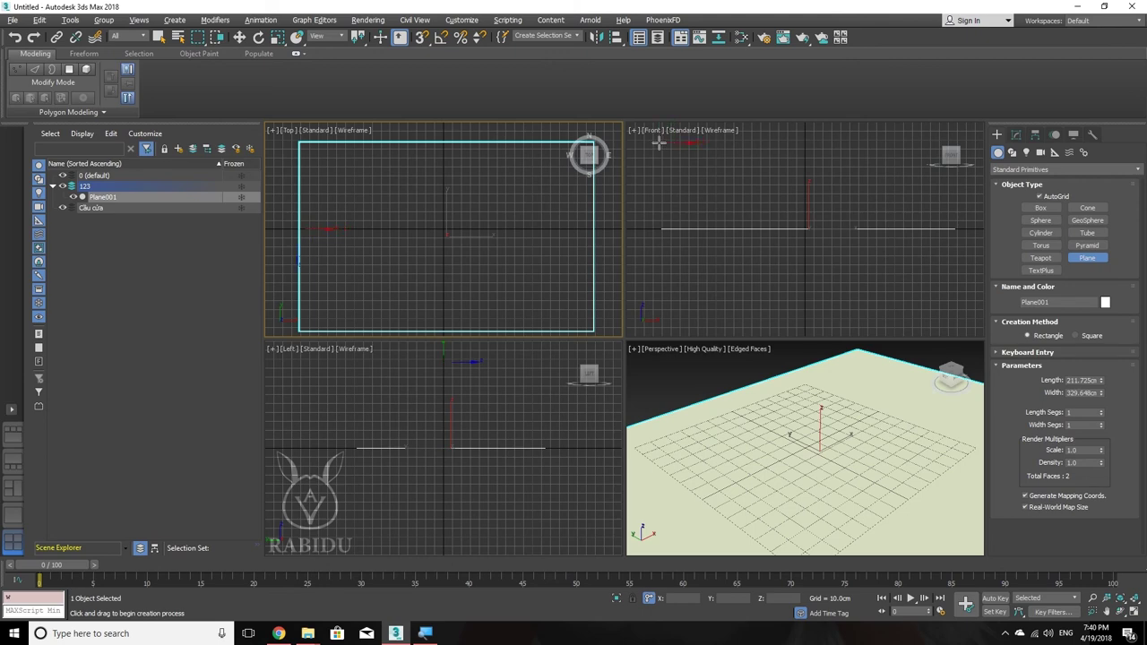
pyautogui.moveTo(658, 144); pyautogui.dragTo(977, 307)
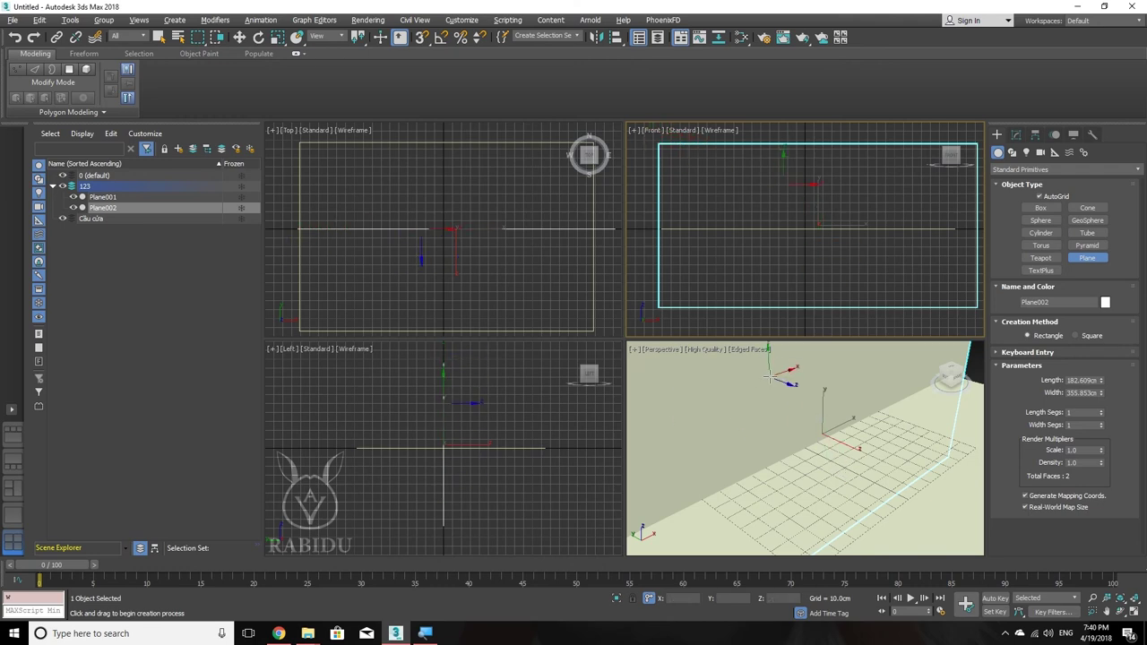
pyautogui.scroll(-5, 773, 411)
pyautogui.moveTo(753, 421)
pyautogui.keyDown('alt'); pyautogui.mouseDown(button='middle')
pyautogui.moveTo(772, 410)
pyautogui.moveTo(731, 433)
pyautogui.mouseUp(button='middle'); pyautogui.keyUp('alt')
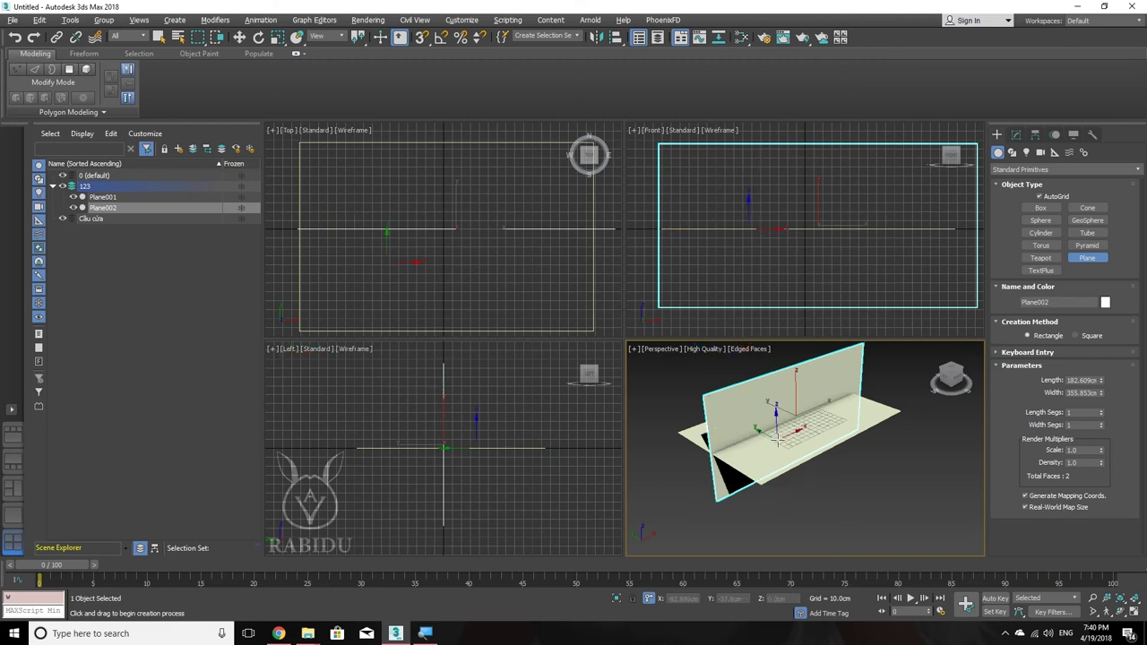
pyautogui.scroll(1, 807, 421)
pyautogui.scroll(5, 815, 430)
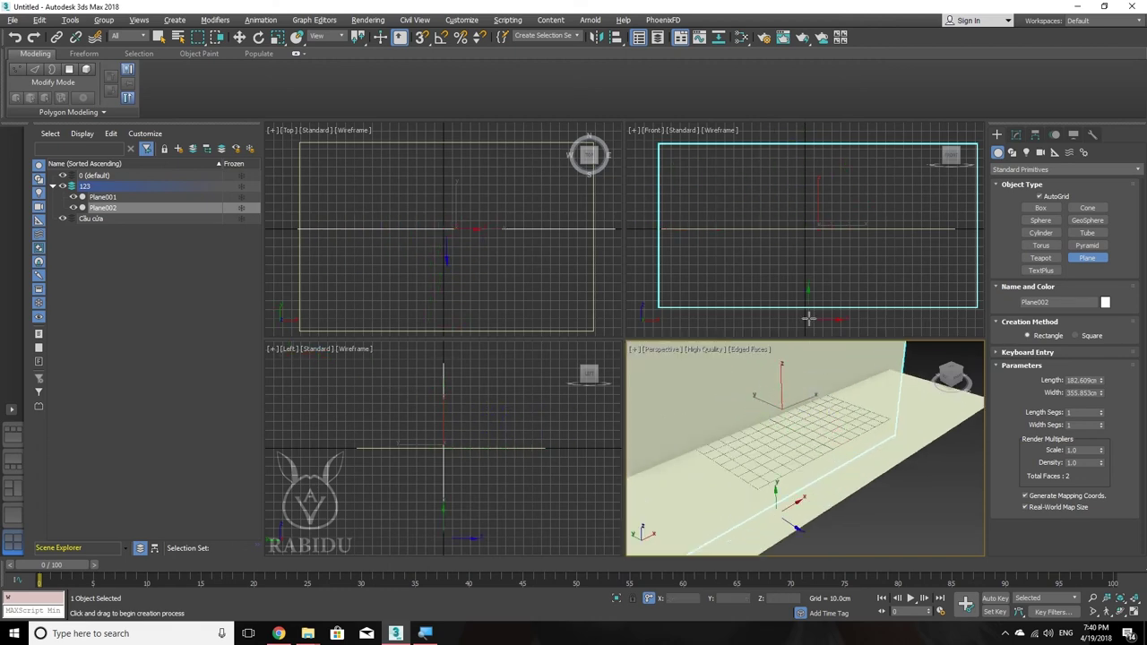
pyautogui.scroll(-3, 717, 430)
pyautogui.keyDown('alt'); pyautogui.moveTo(717, 430); pyautogui.dragTo(690, 425, button='middle'); pyautogui.keyUp('alt')
pyautogui.moveTo(344, 362)
pyautogui.mouseDown()
pyautogui.moveTo(542, 528)
pyautogui.moveTo(529, 517)
pyautogui.mouseUp()
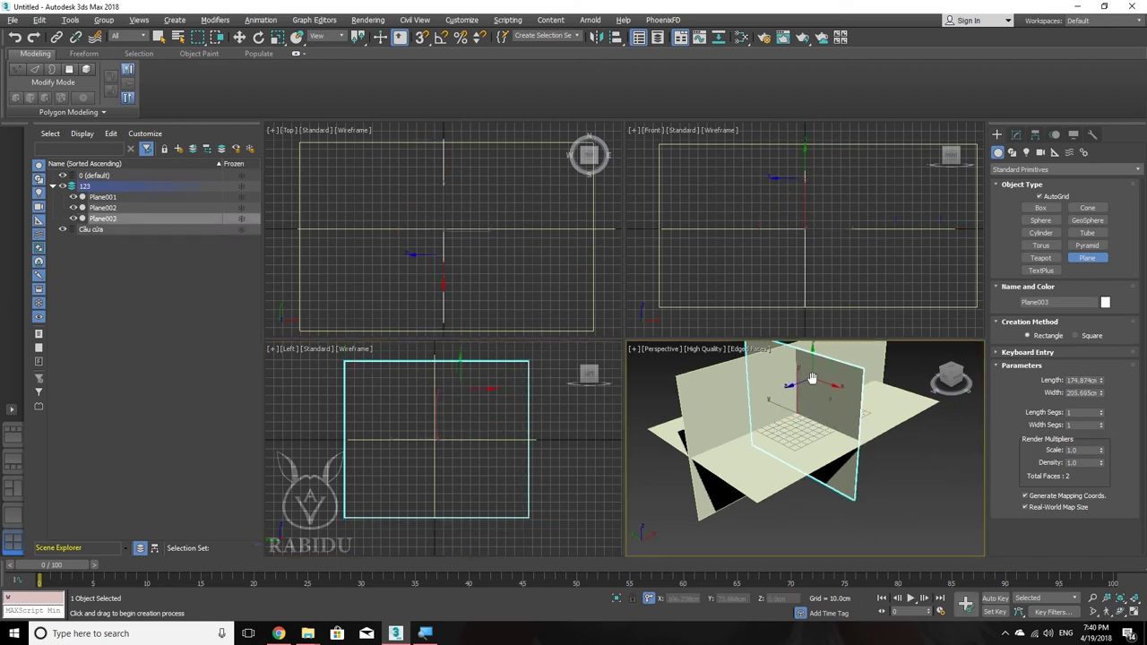
pyautogui.keyDown('alt'); pyautogui.moveTo(793, 394); pyautogui.dragTo(780, 408, button='middle'); pyautogui.keyUp('alt')
pyautogui.press('w')
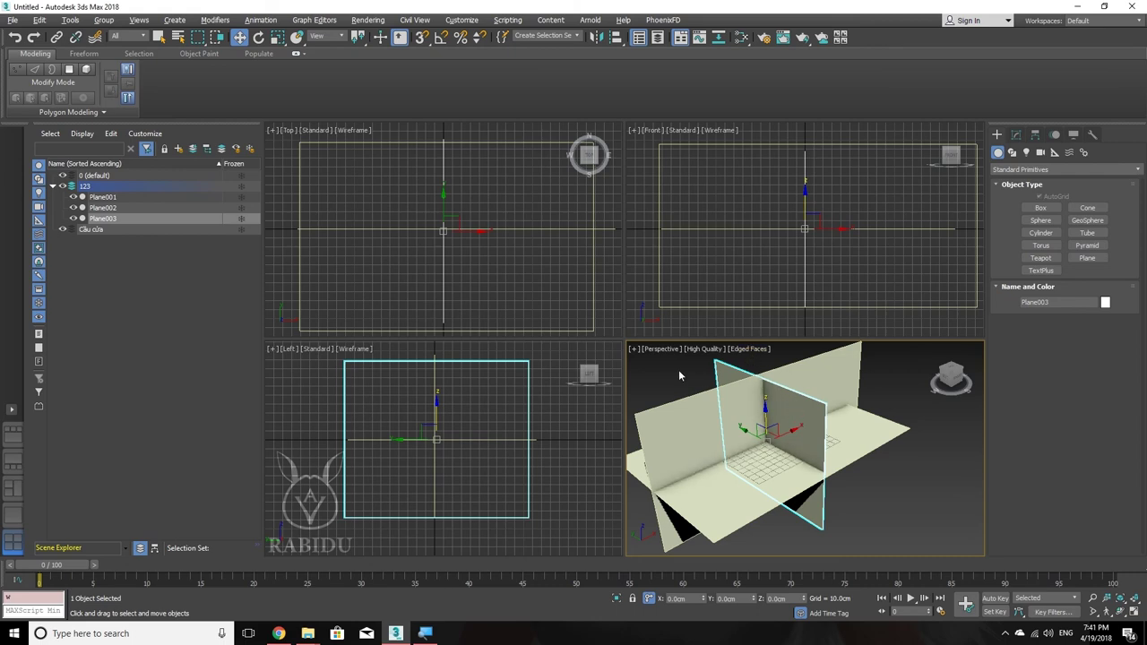
pyautogui.moveTo(678, 372); pyautogui.dragTo(838, 493)
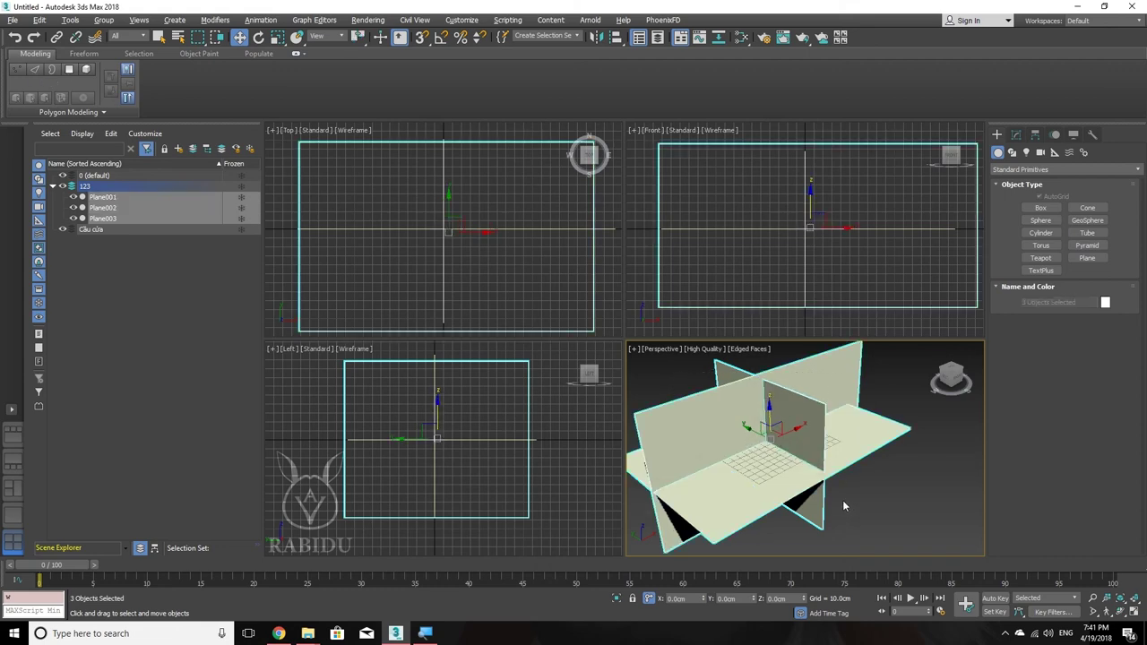
pyautogui.press('Delete')
pyautogui.moveTo(951, 379)
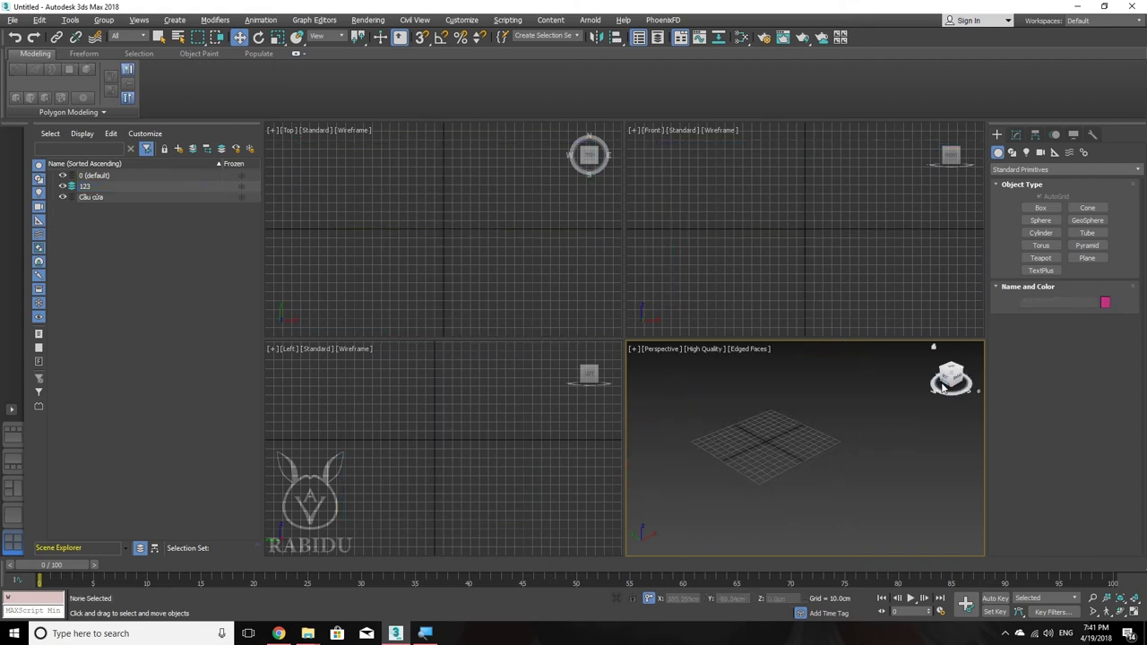
# Step: Draw a small test box in the Top view, then undo it
pyautogui.click(1040, 208)
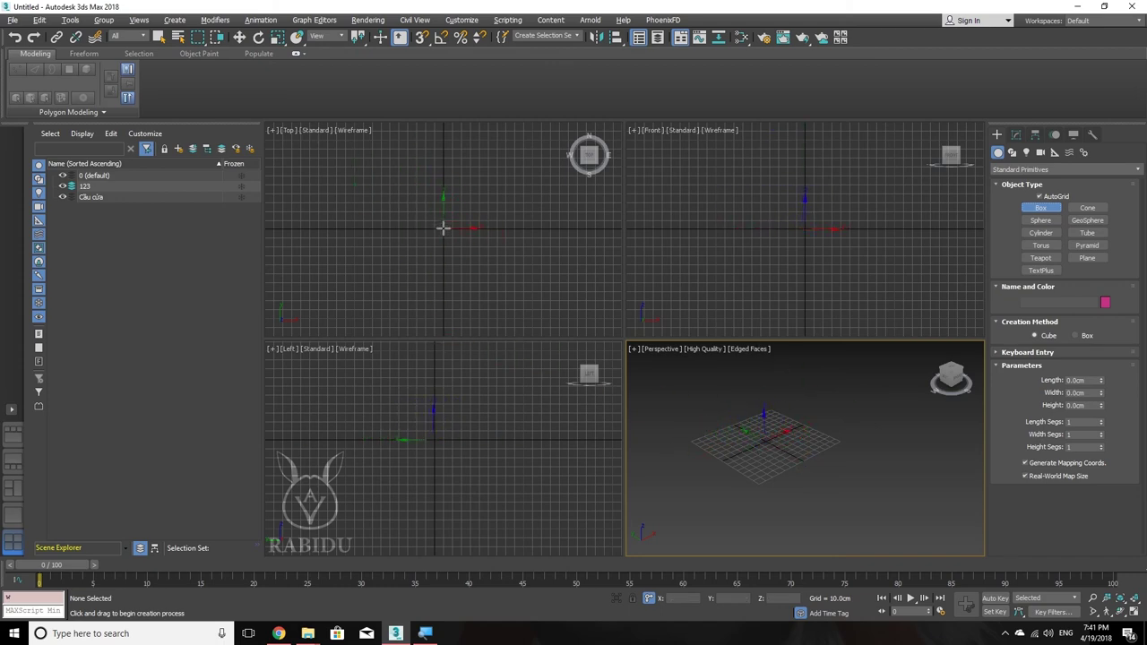
pyautogui.moveTo(442, 228); pyautogui.dragTo(441, 215)
pyautogui.hotkey('ctrl', 'z')
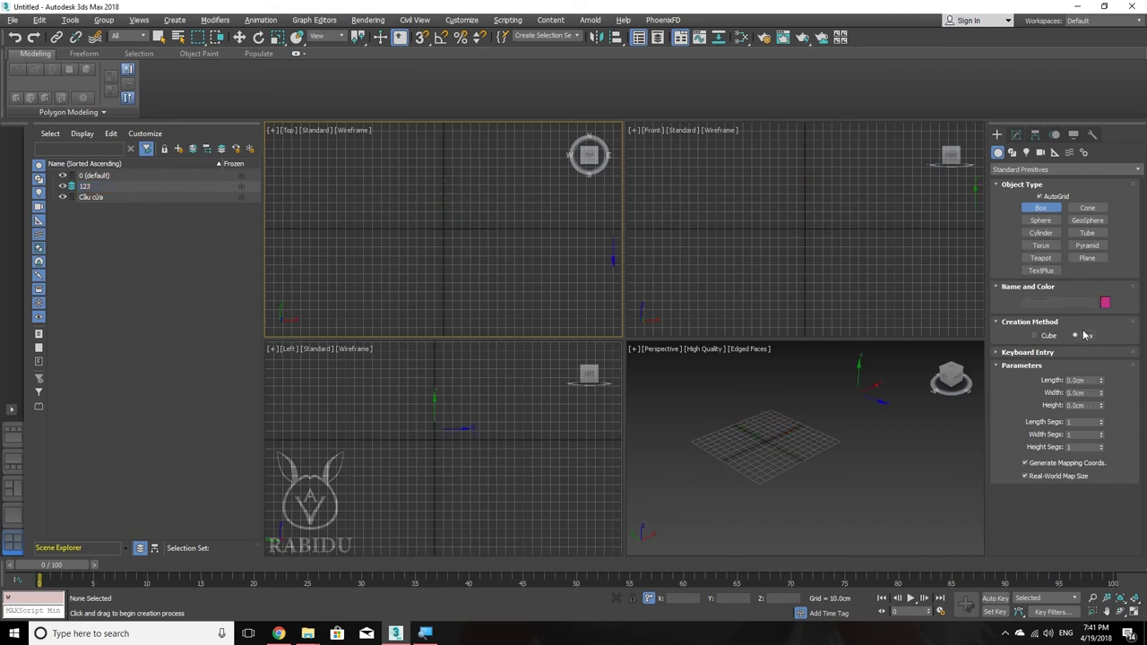
# Step: Create a cylinder at the origin, about 26 cm radius and 108 cm tall
pyautogui.click(1041, 233)
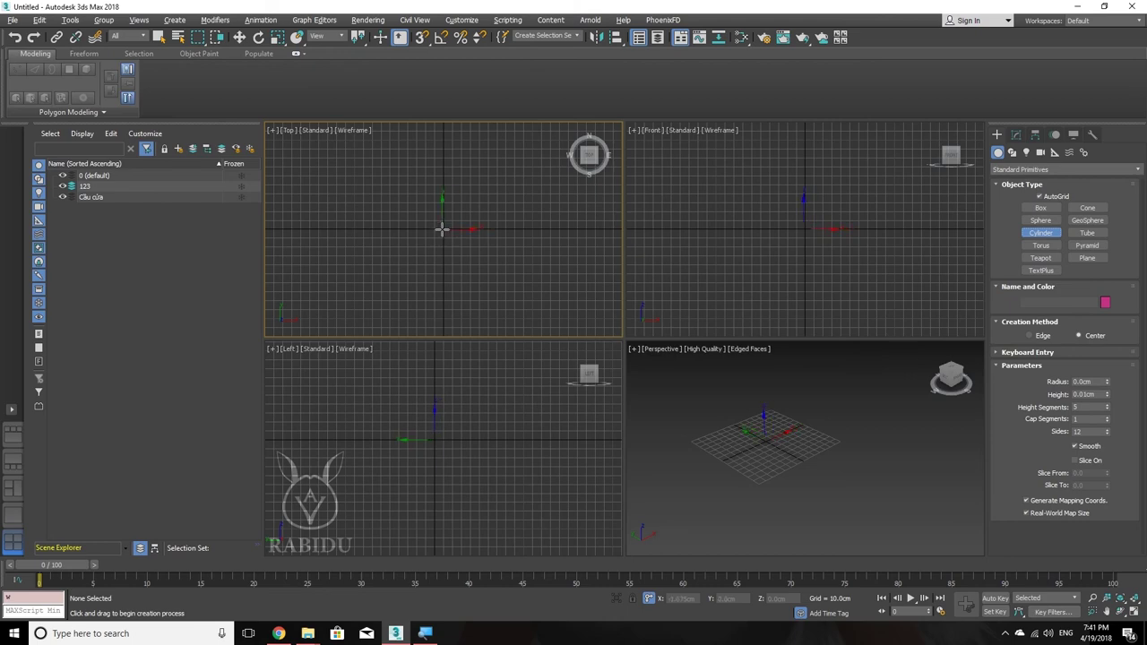
pyautogui.moveTo(442, 230); pyautogui.dragTo(438, 206)
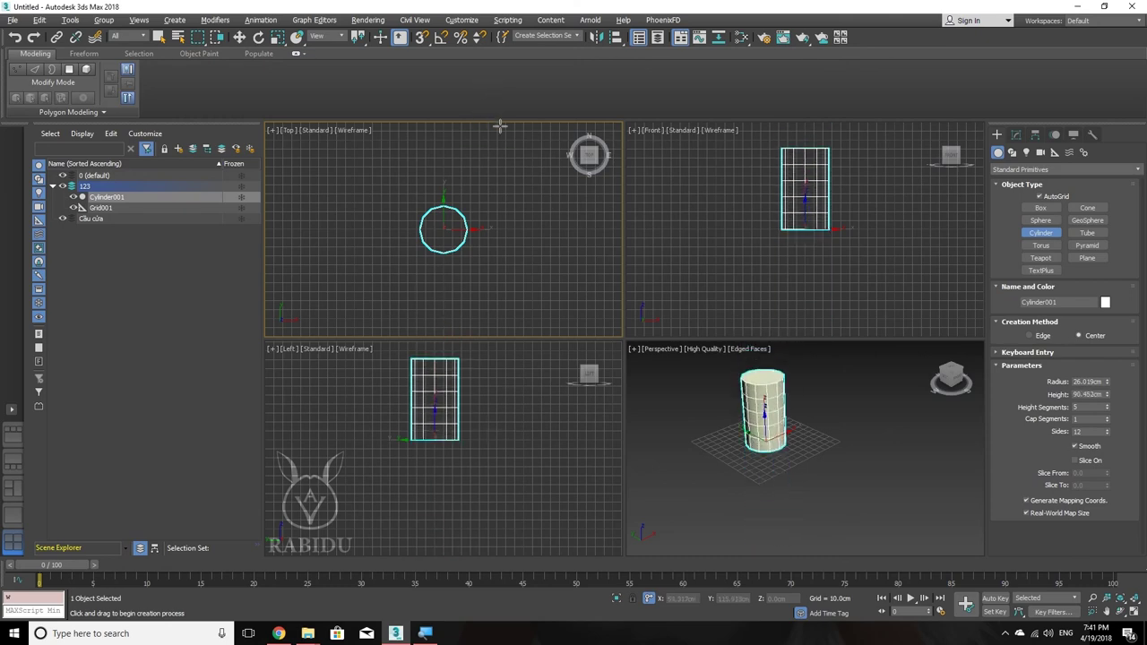
pyautogui.click(480, 110)
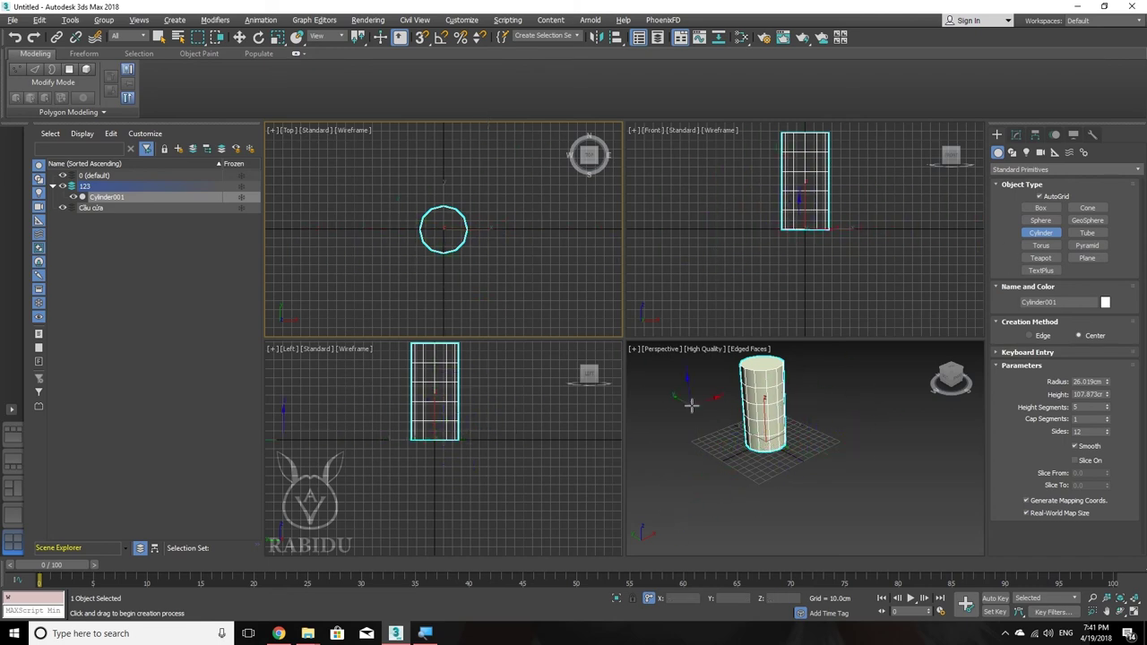
pyautogui.moveTo(708, 407); pyautogui.dragTo(729, 415, button='middle')
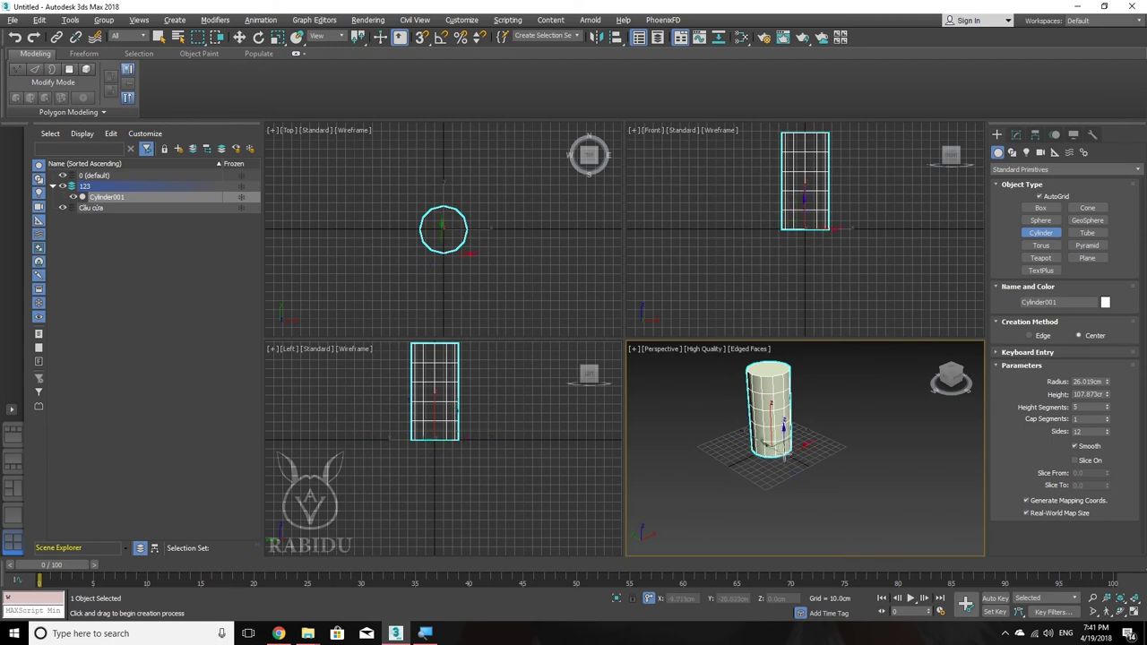
pyautogui.click(744, 391)
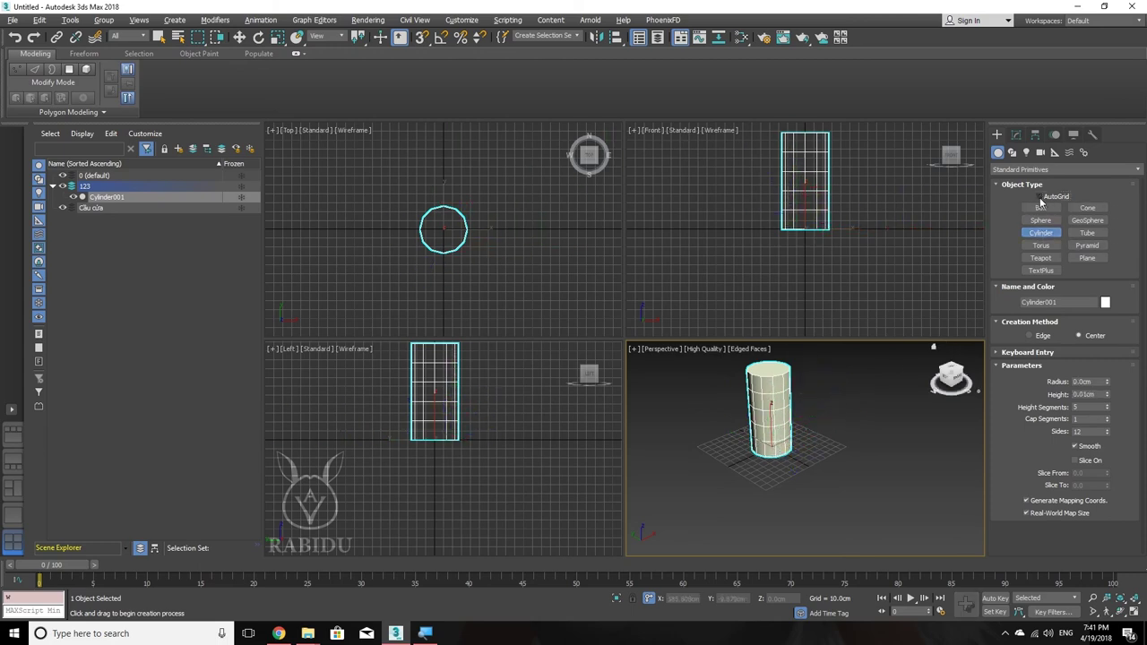
pyautogui.click(1036, 136)
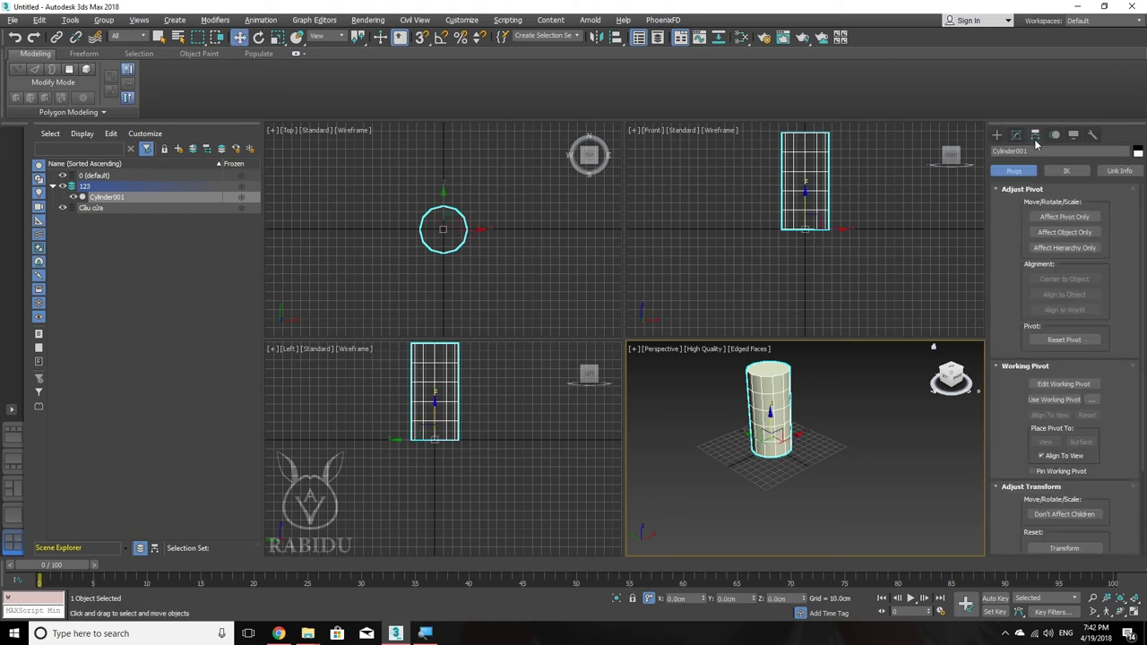
pyautogui.click(1064, 218)
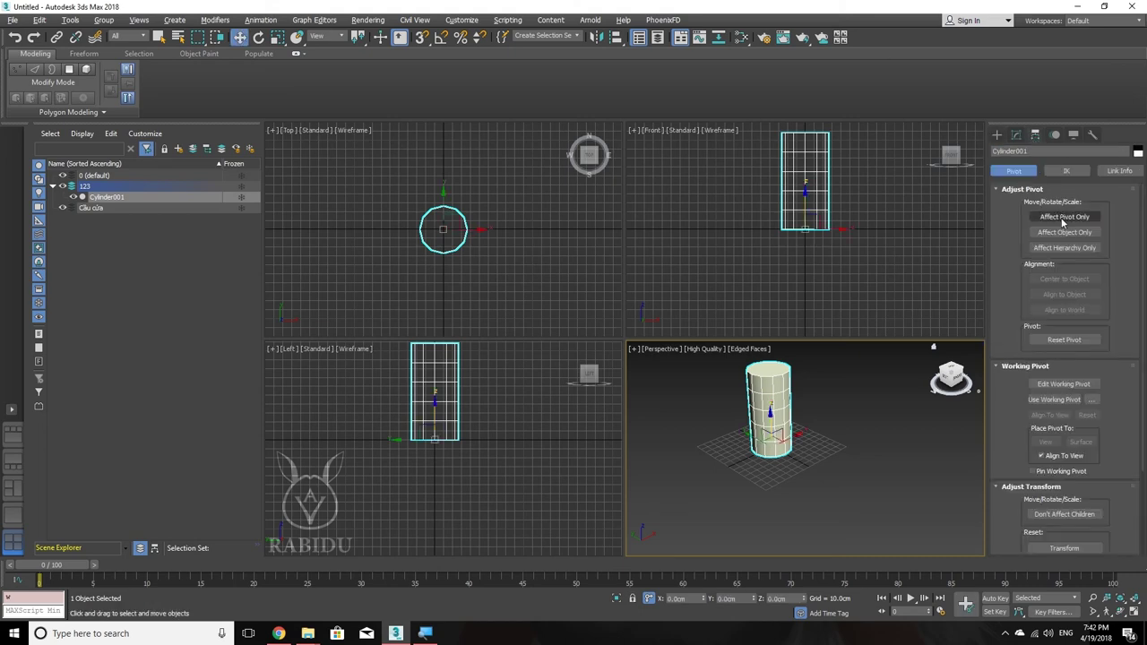
pyautogui.click(1063, 220)
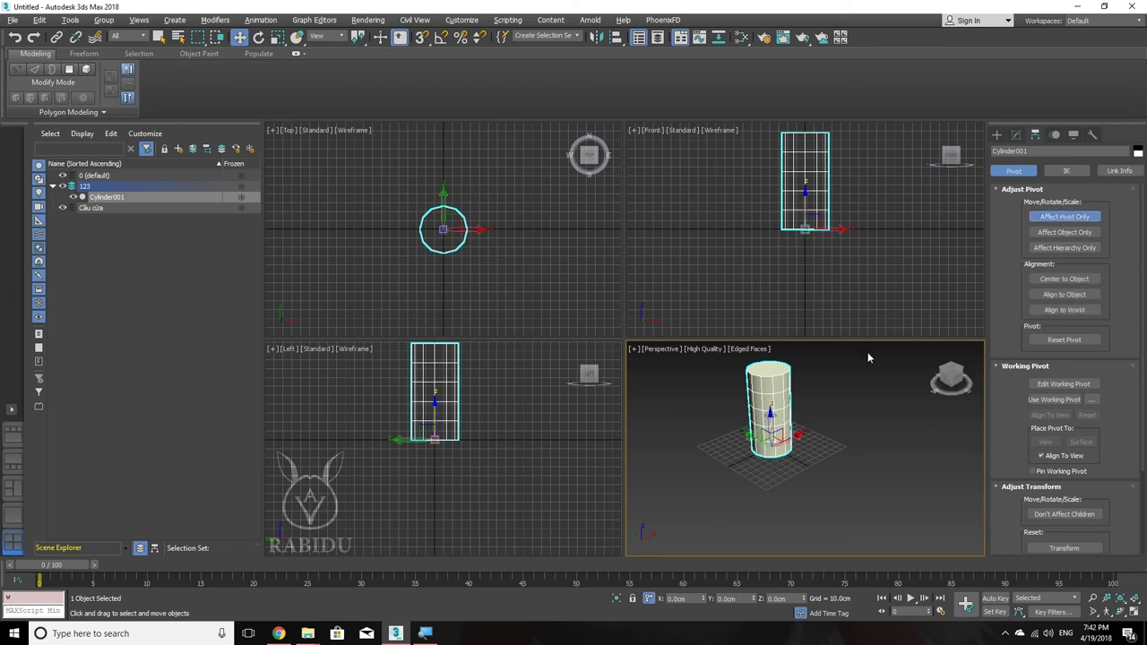
pyautogui.scroll(2, 781, 419)
pyautogui.scroll(2, 780, 419)
pyautogui.scroll(-4, 780, 419)
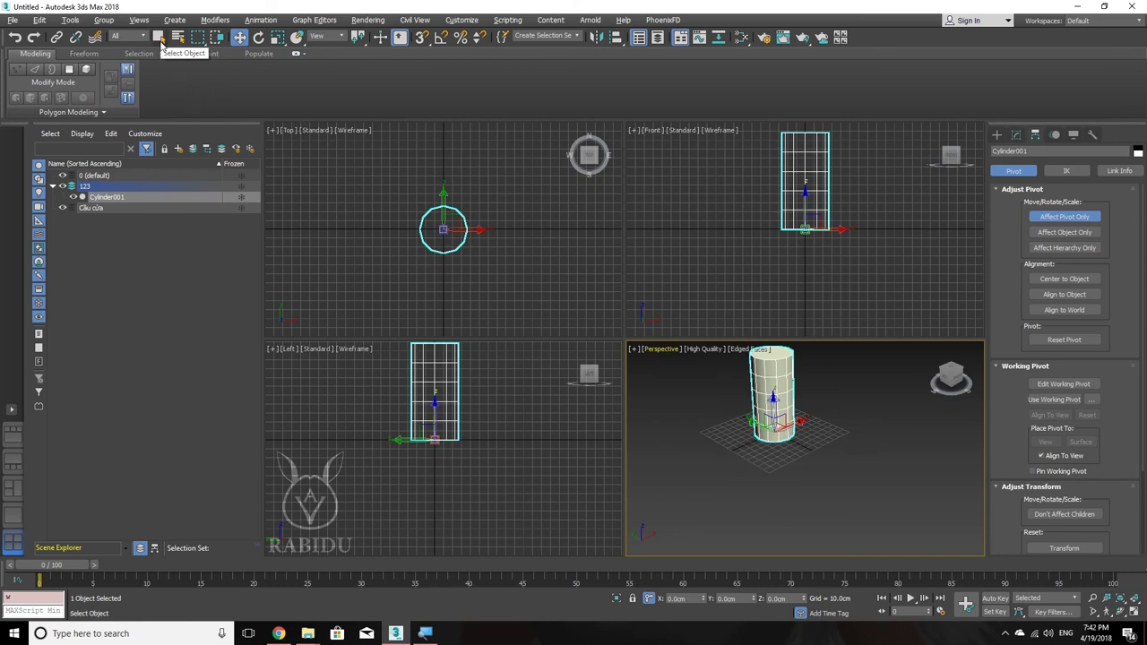
pyautogui.click(162, 41)
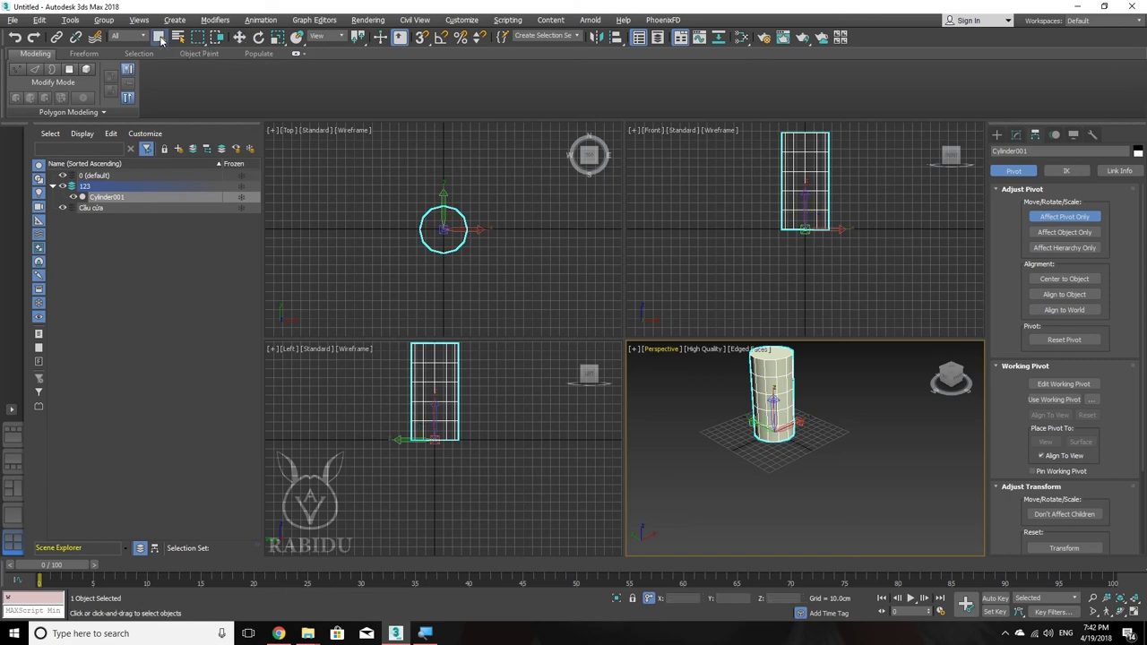
pyautogui.scroll(3, 752, 412)
pyautogui.scroll(2, 797, 435)
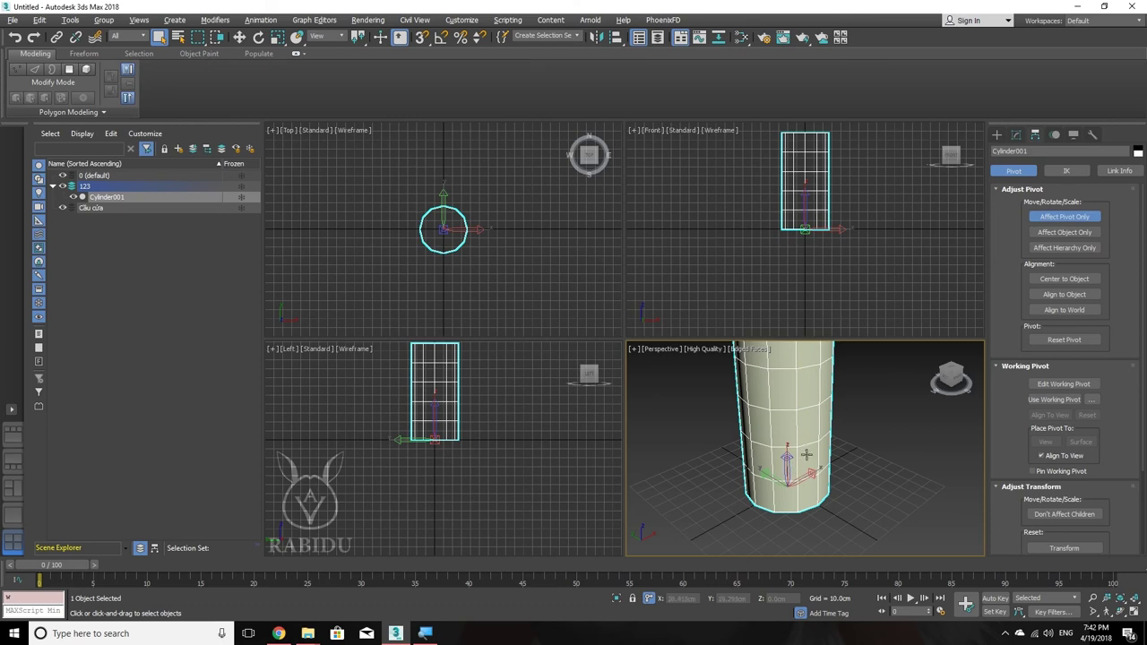
pyautogui.click(1064, 218)
pyautogui.click(1063, 218)
pyautogui.click(1064, 217)
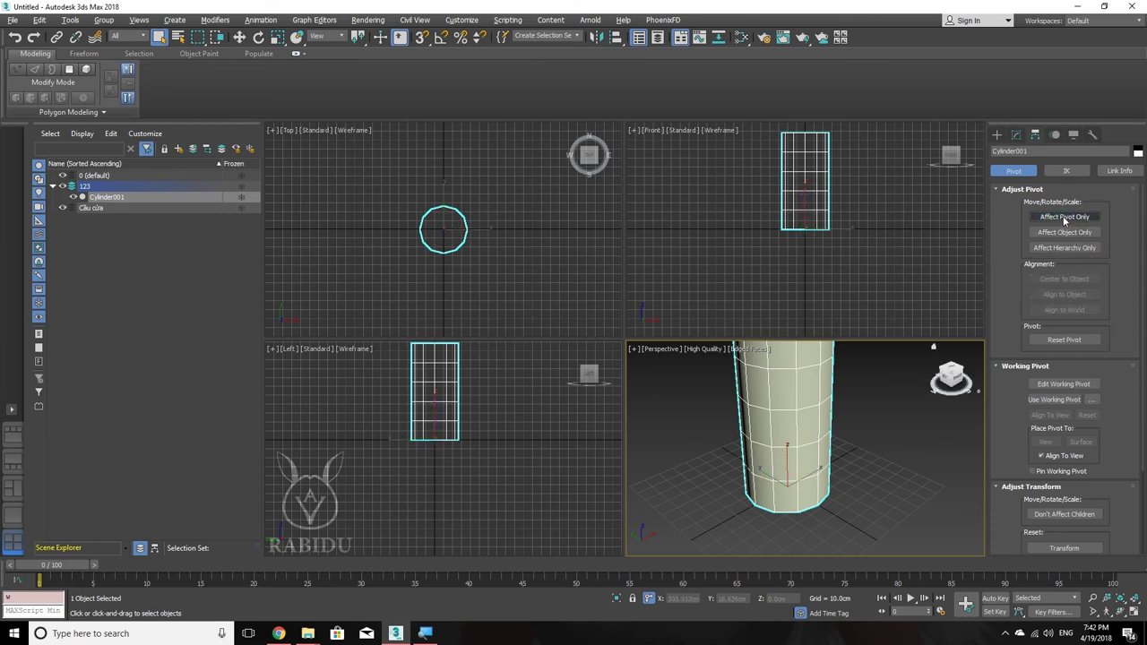
pyautogui.click(1064, 218)
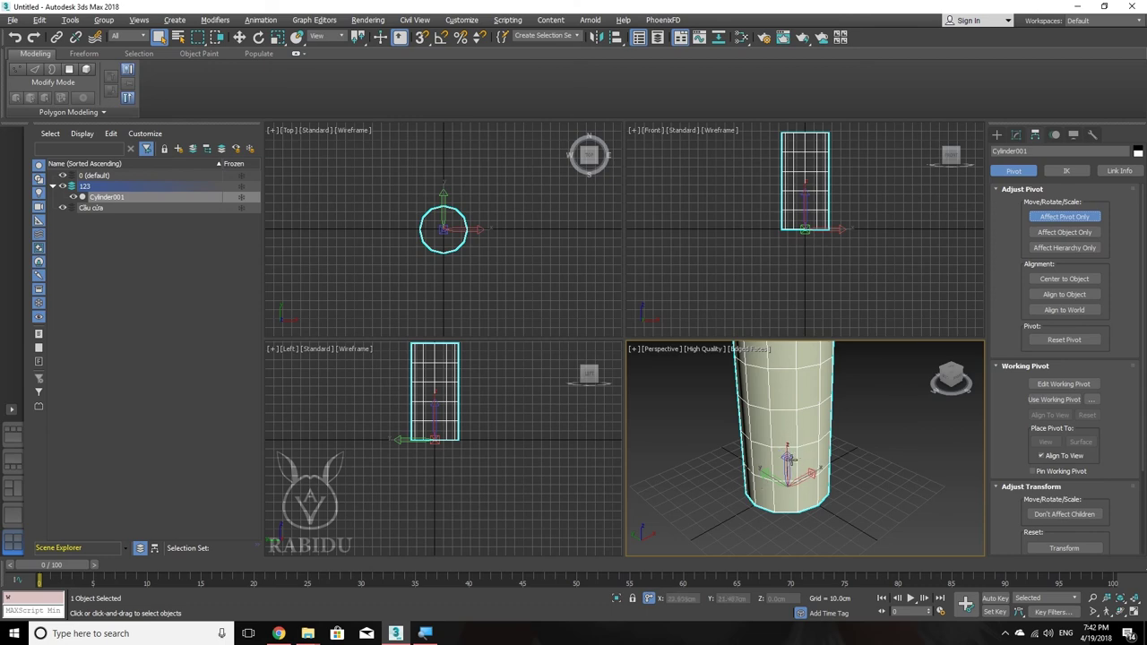
pyautogui.scroll(-2, 788, 459)
pyautogui.scroll(-2, 776, 446)
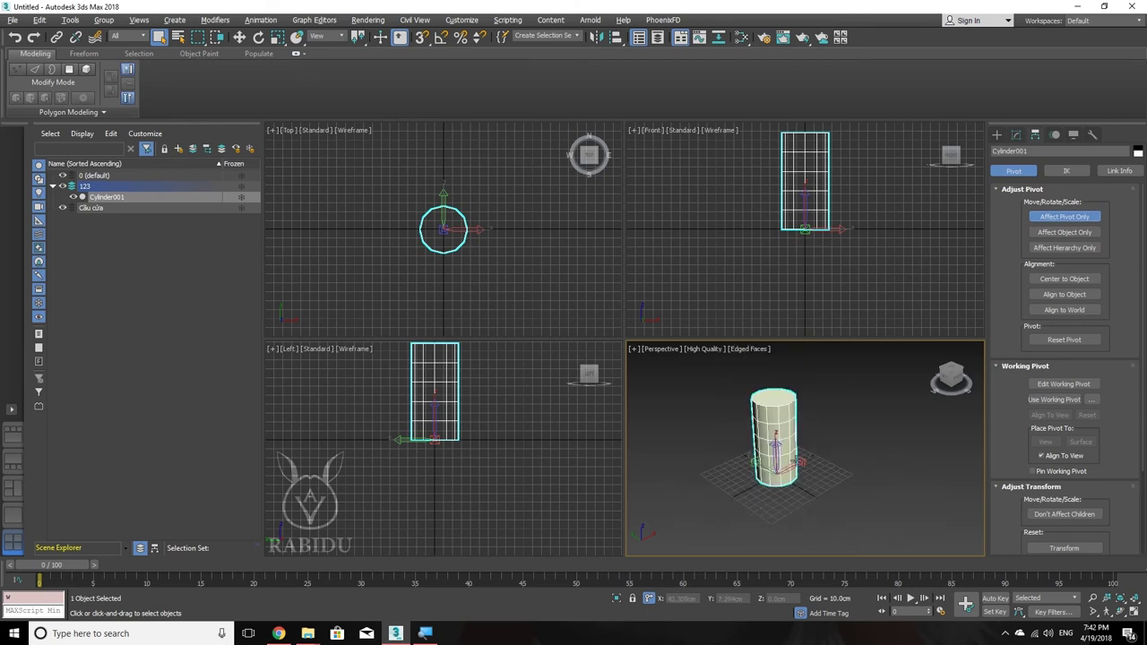
pyautogui.click(1065, 216)
pyautogui.click(997, 136)
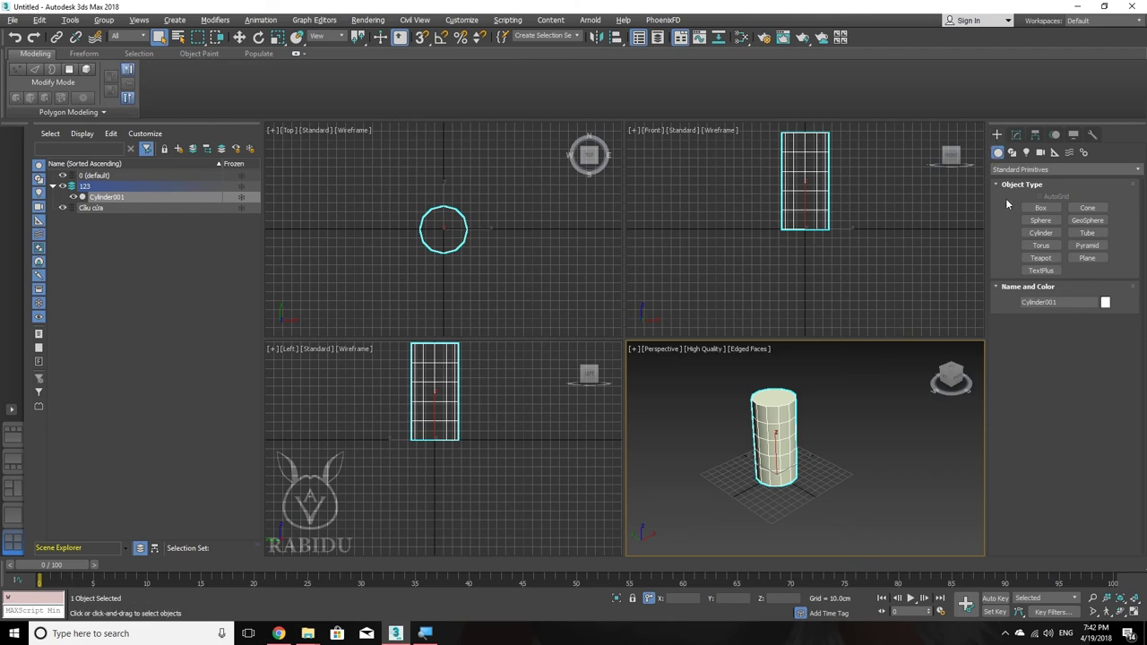
# Step: Draw a second cylinder in the Front view, lying along the Front direction
pyautogui.click(1040, 233)
pyautogui.scroll(-2, 727, 207)
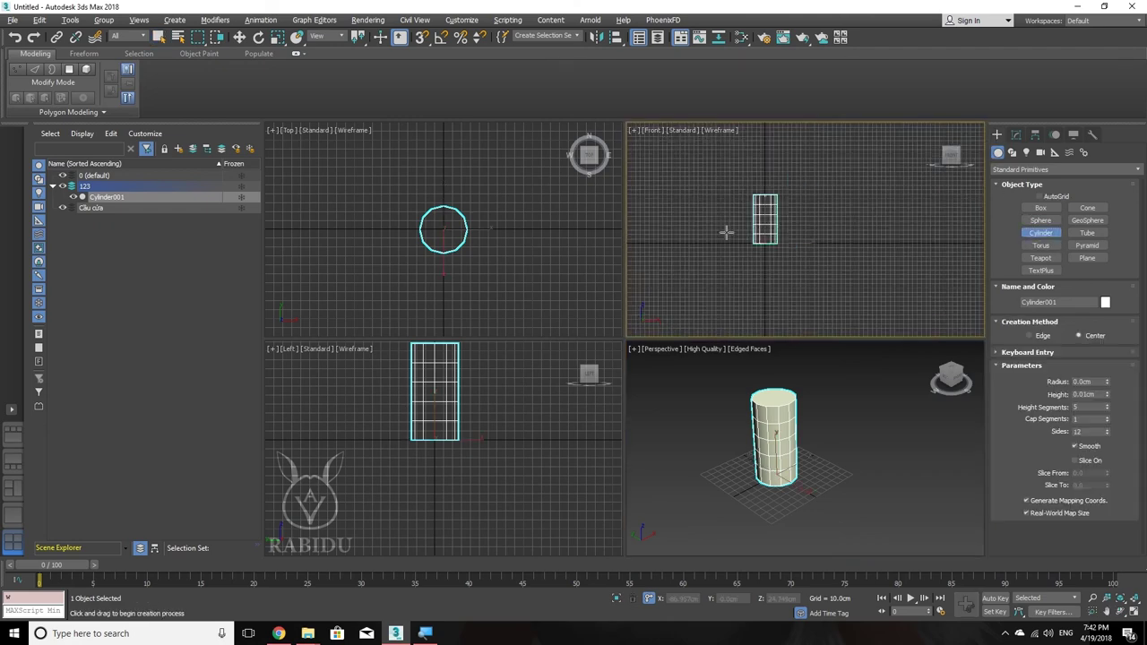
pyautogui.scroll(-1, 726, 233)
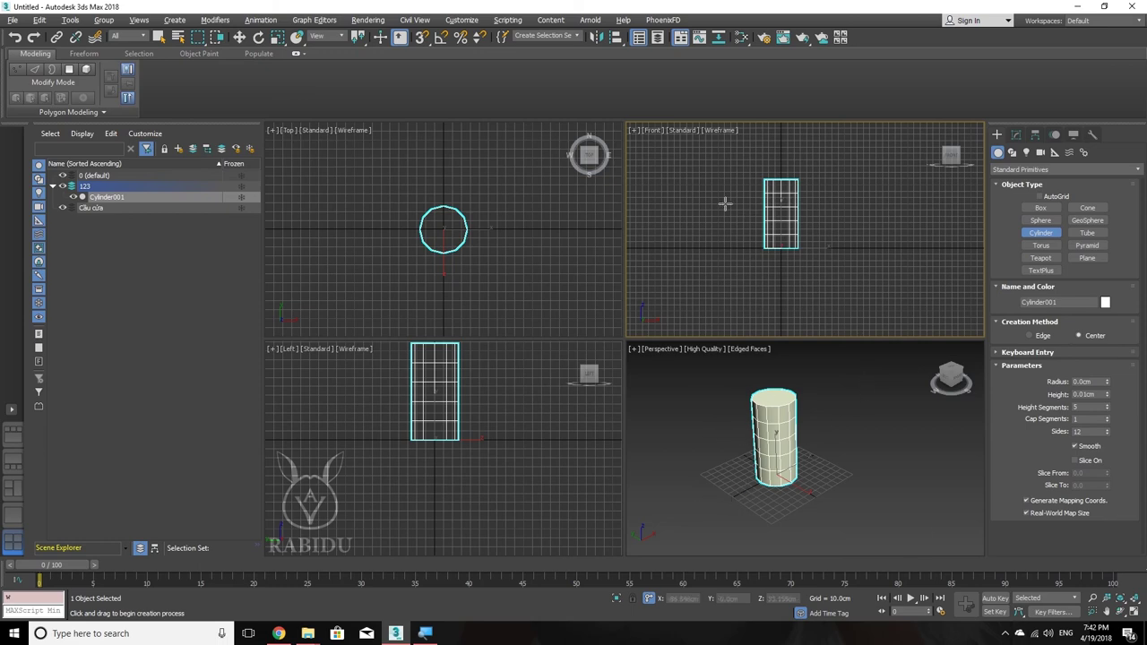
pyautogui.moveTo(731, 206)
pyautogui.mouseDown()
pyautogui.moveTo(729, 193)
pyautogui.moveTo(745, 192)
pyautogui.moveTo(736, 196)
pyautogui.mouseUp()
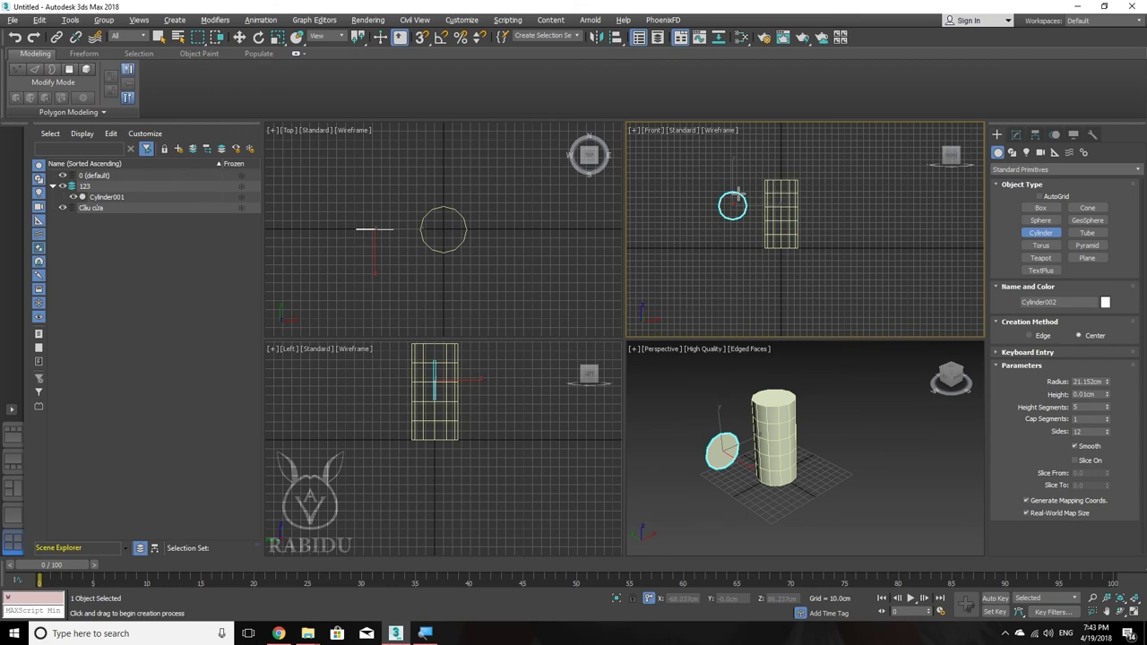
pyautogui.moveTo(738, 193); pyautogui.dragTo(739, 190)
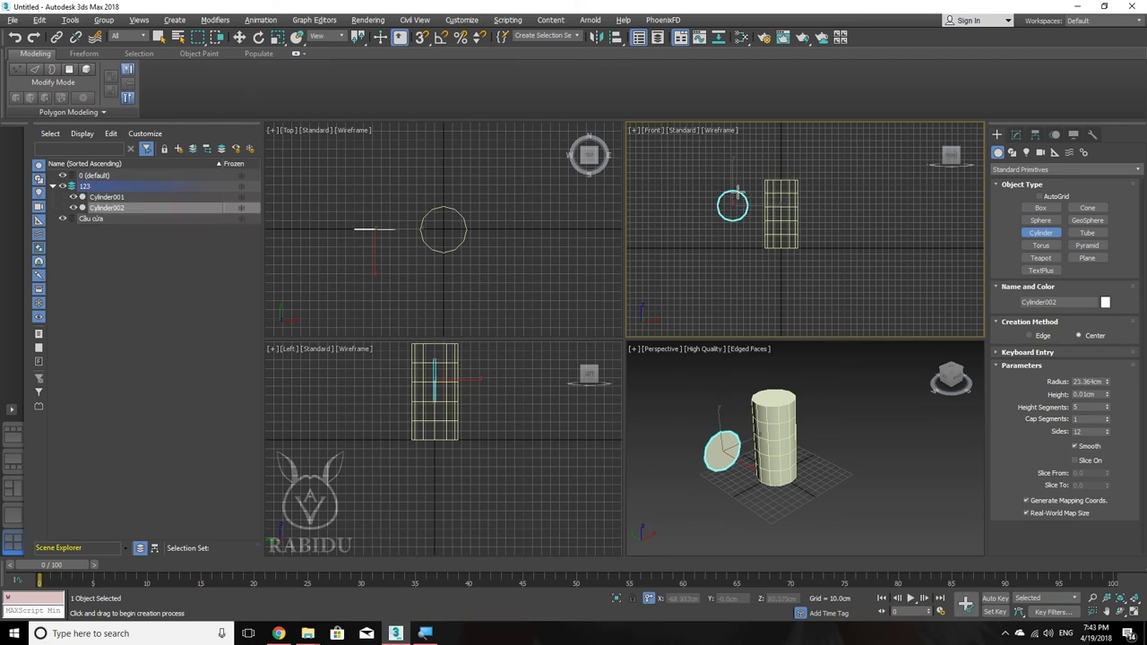
pyautogui.click(747, 138)
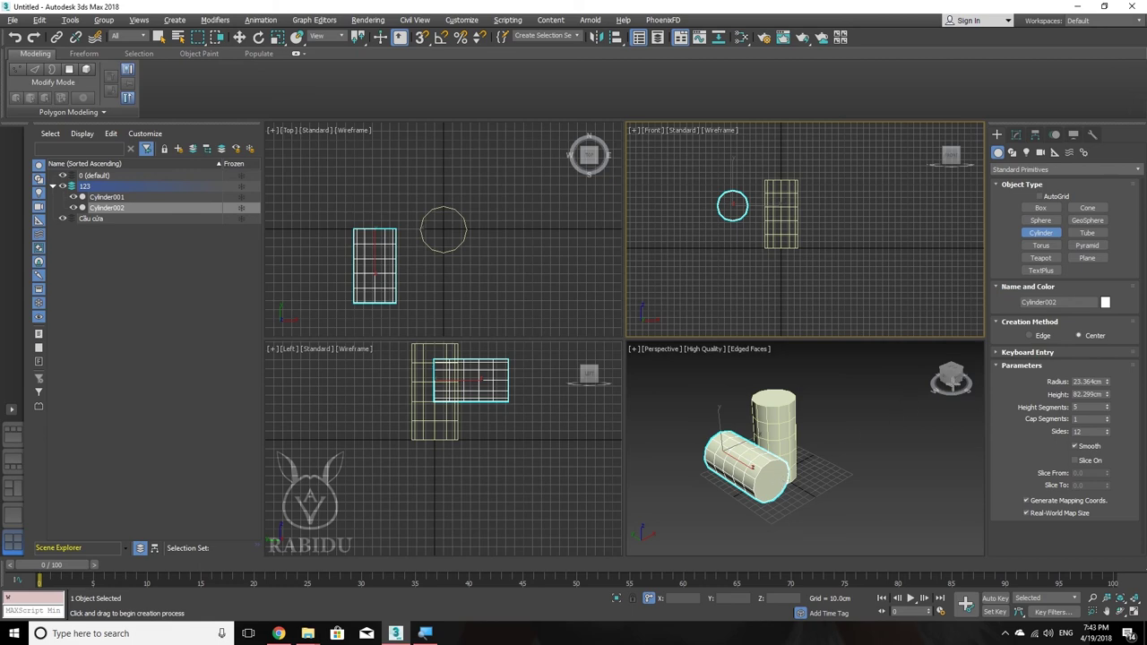
pyautogui.keyDown('alt'); pyautogui.moveTo(897, 419); pyautogui.dragTo(890, 416, button='middle'); pyautogui.keyUp('alt')
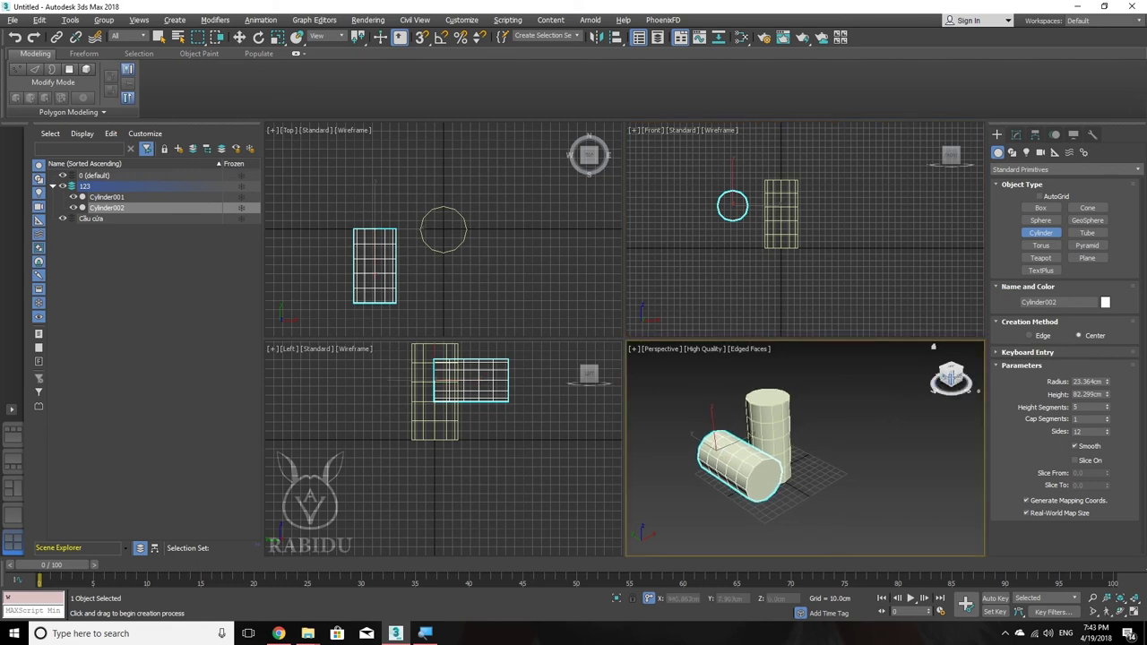
pyautogui.rightClick(952, 380)
pyautogui.click(951, 376)
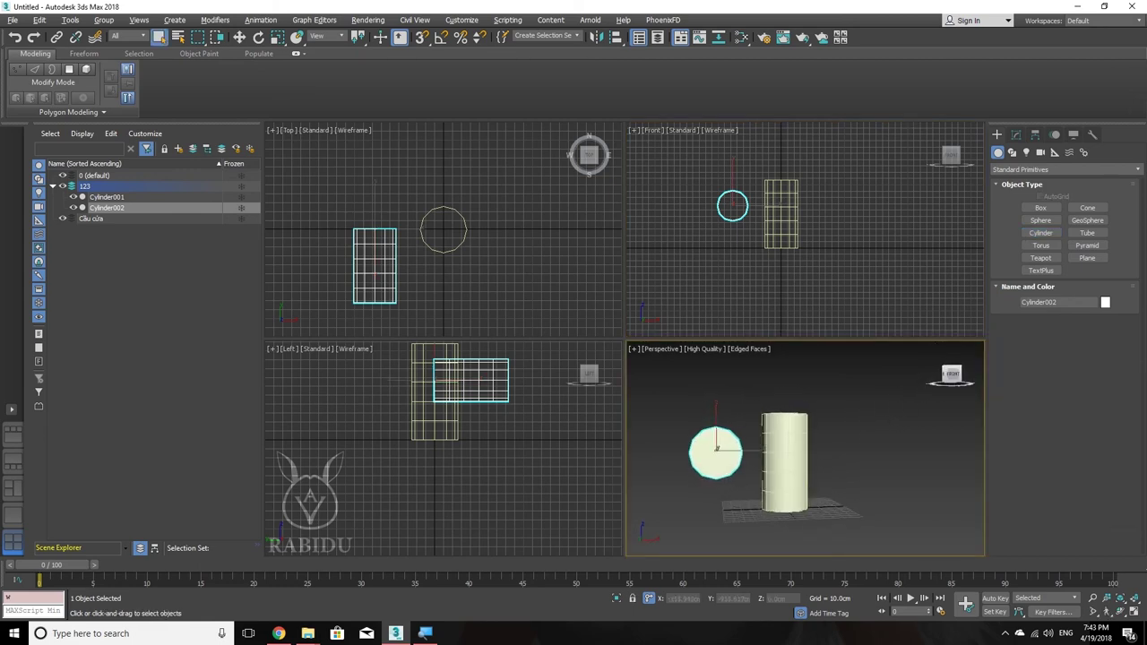
pyautogui.moveTo(951, 376); pyautogui.dragTo(955, 384)
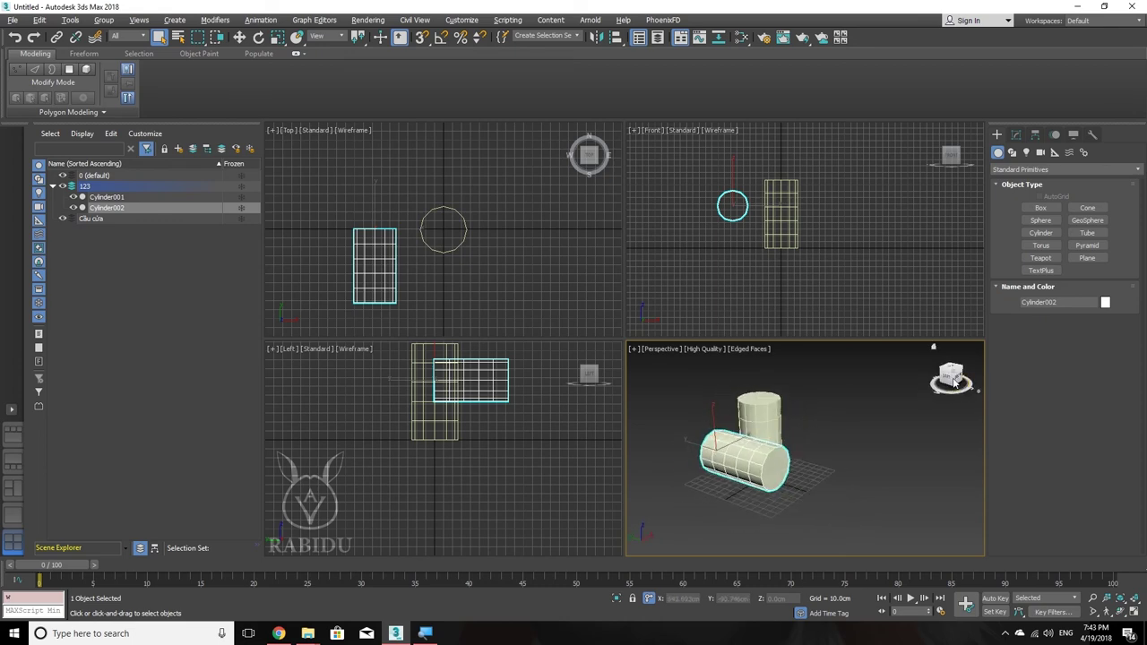
pyautogui.moveTo(557, 424); pyautogui.dragTo(539, 438, button='middle')
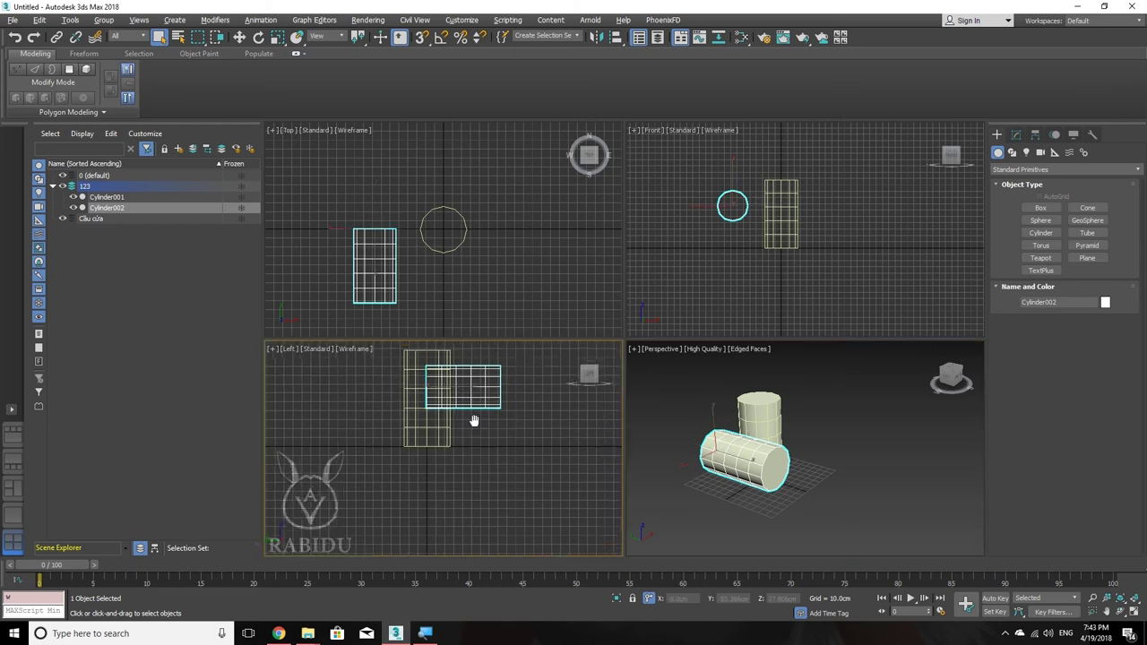
# Step: Draw a third cylinder in the Left view and end cylinder creation
pyautogui.click(1040, 235)
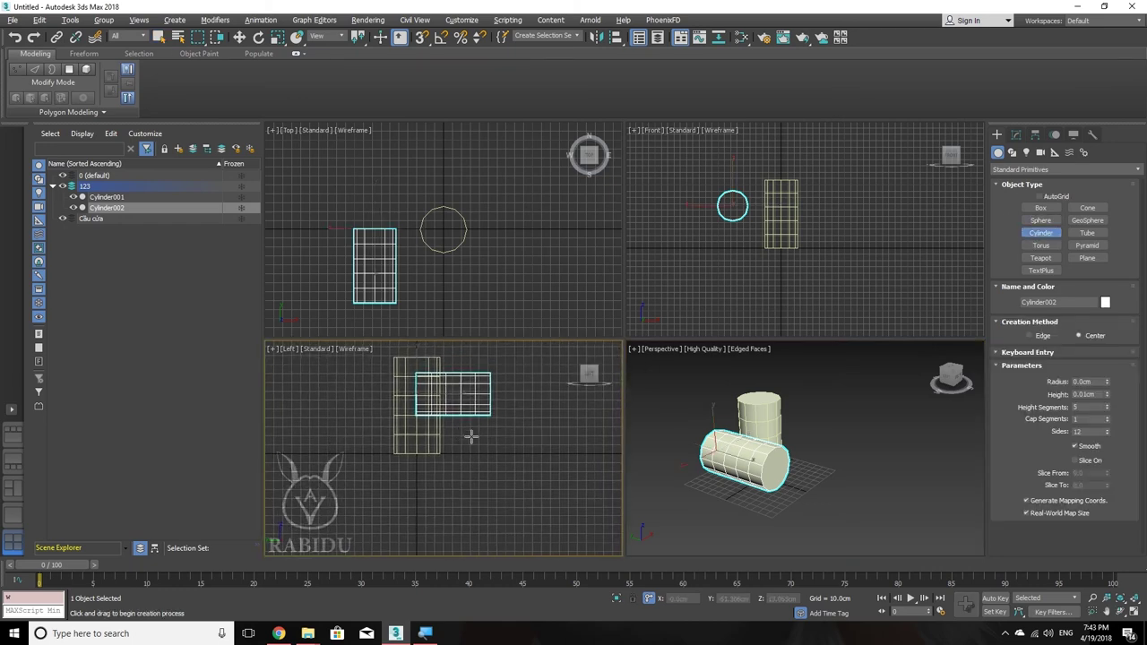
pyautogui.moveTo(471, 436); pyautogui.dragTo(502, 417, button='middle')
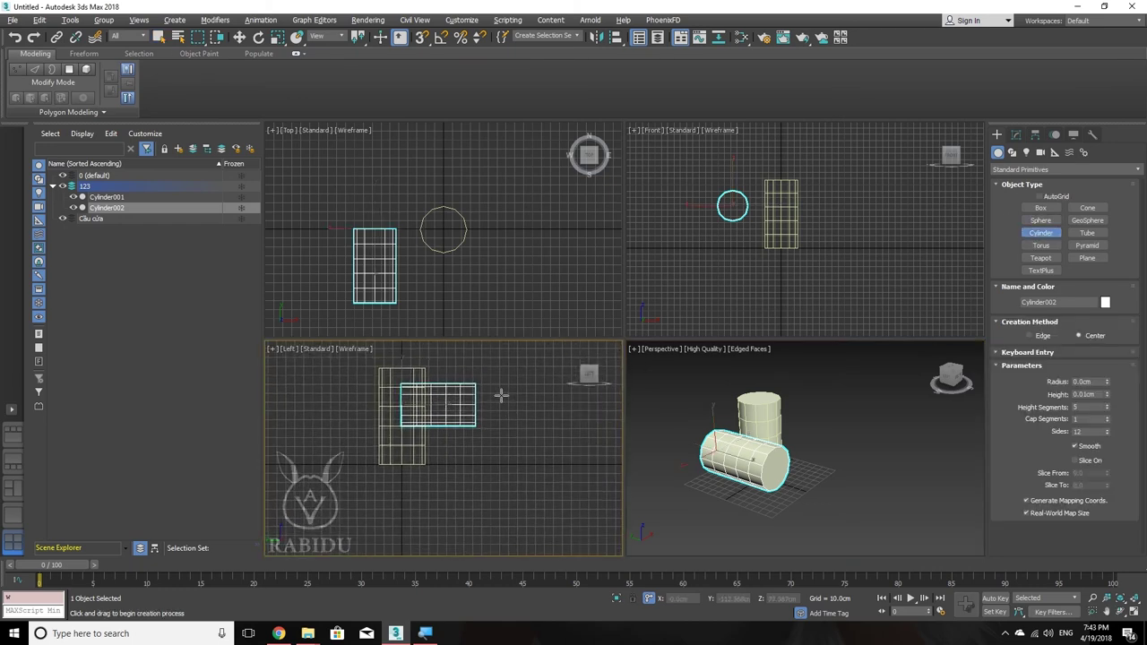
pyautogui.moveTo(491, 378); pyautogui.dragTo(476, 437, button='middle')
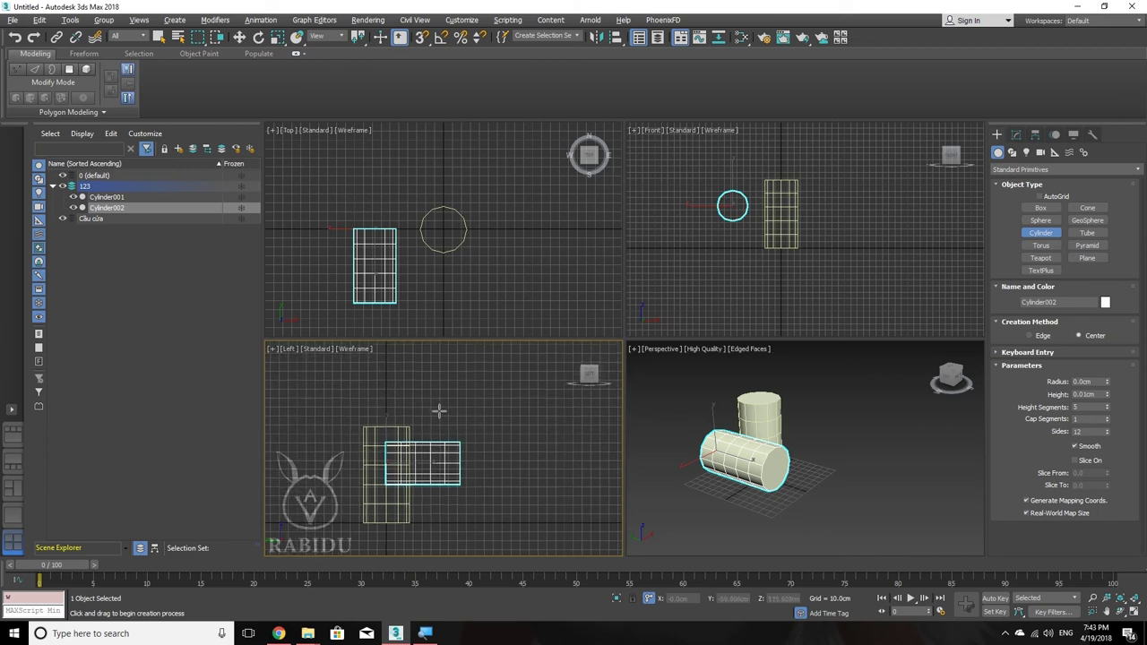
pyautogui.moveTo(439, 410); pyautogui.dragTo(439, 395)
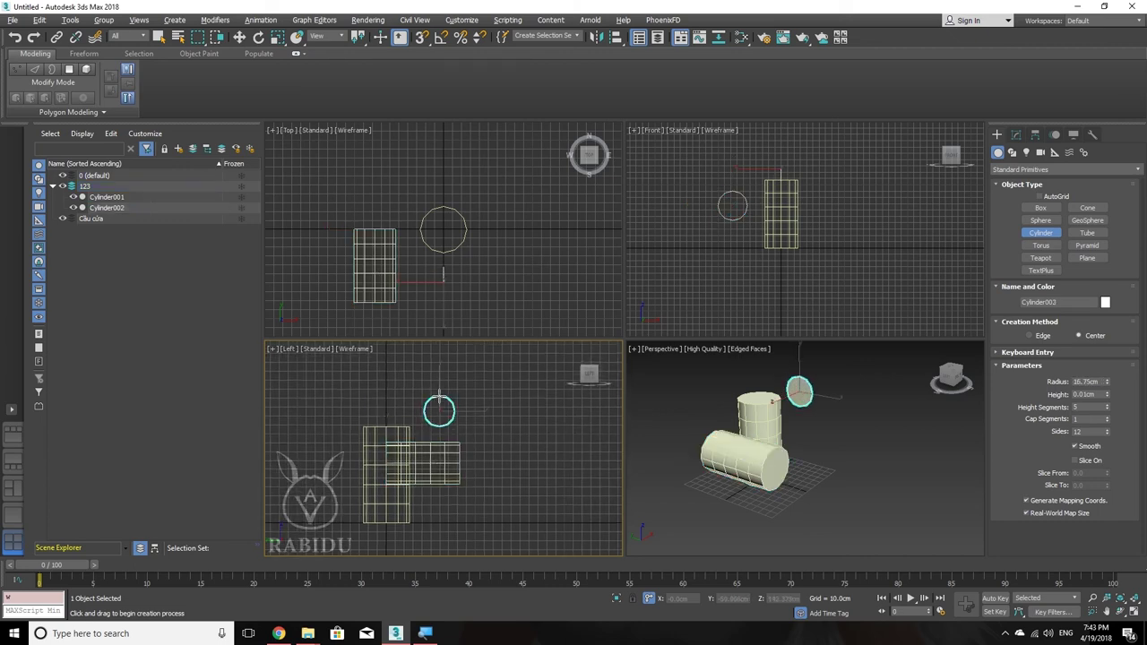
pyautogui.click(430, 307)
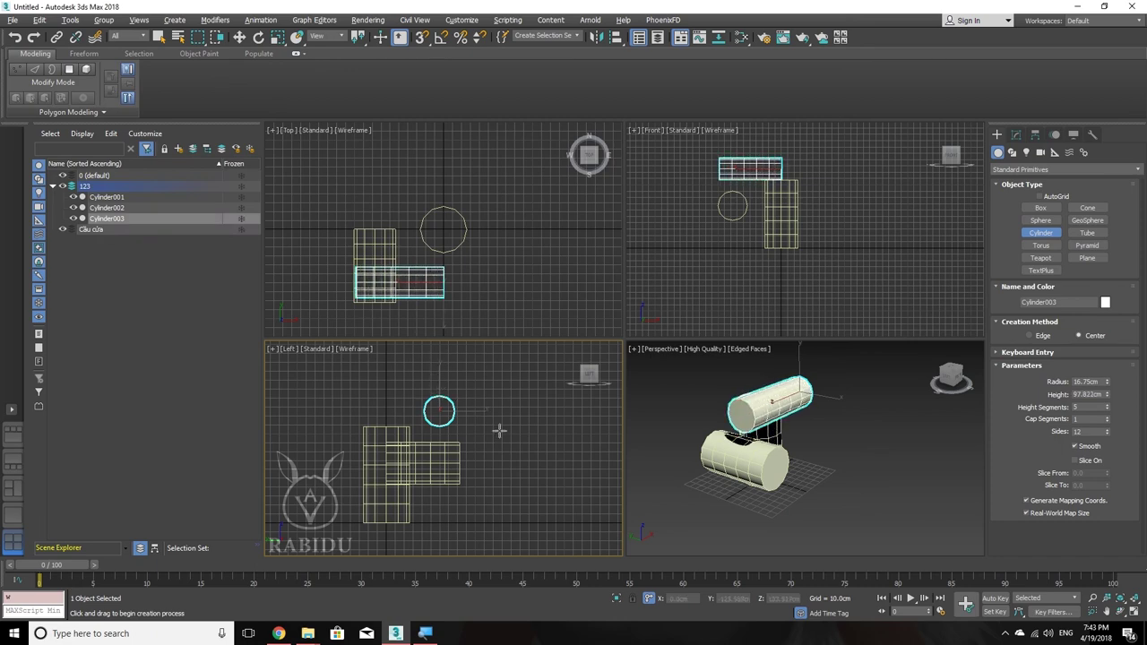
pyautogui.keyDown('alt'); pyautogui.moveTo(806, 405); pyautogui.dragTo(797, 417, button='middle'); pyautogui.keyUp('alt')
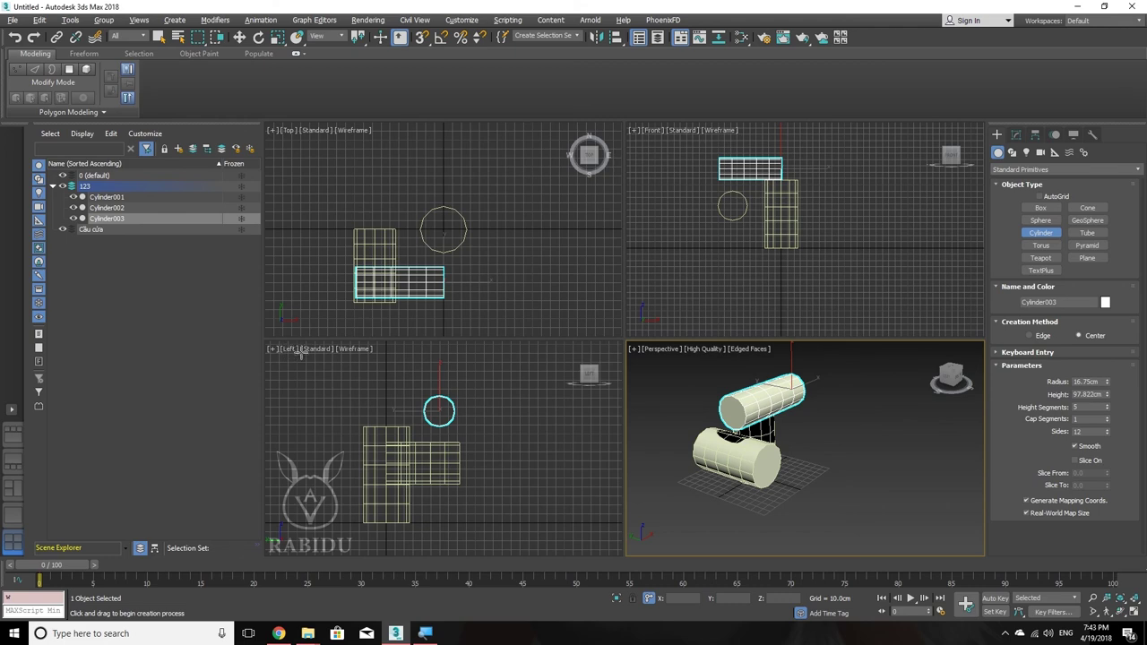
pyautogui.moveTo(798, 436)
pyautogui.keyDown('alt'); pyautogui.mouseDown(button='middle')
pyautogui.moveTo(769, 445)
pyautogui.moveTo(782, 461)
pyautogui.mouseUp(button='middle'); pyautogui.keyUp('alt')
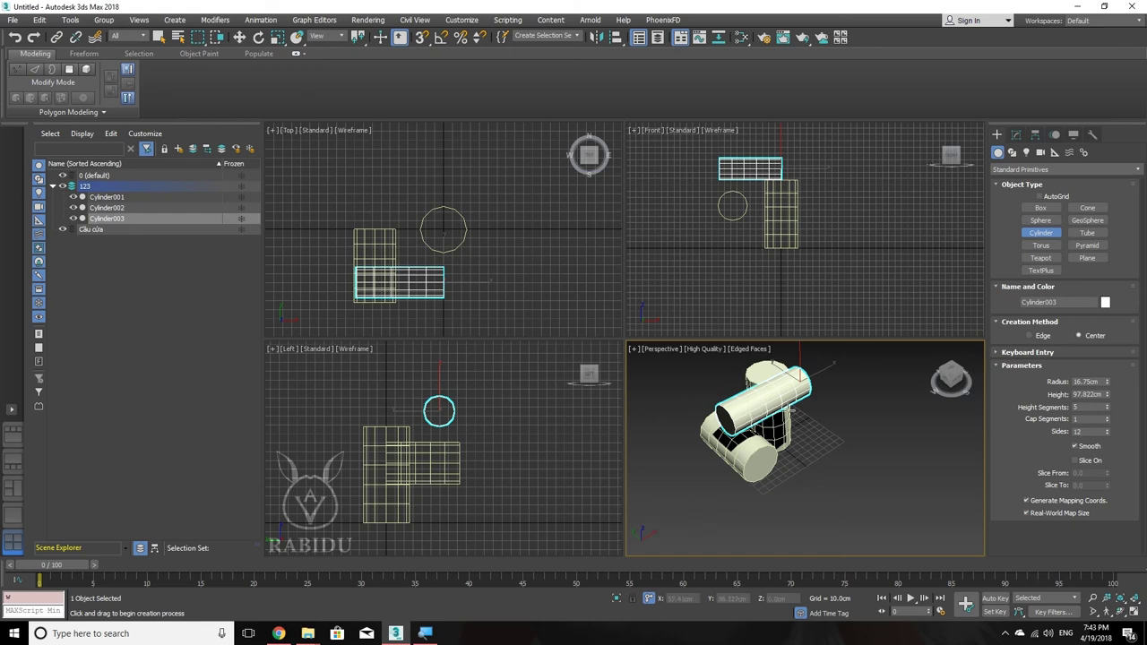
pyautogui.rightClick(803, 445)
pyautogui.press('Delete')
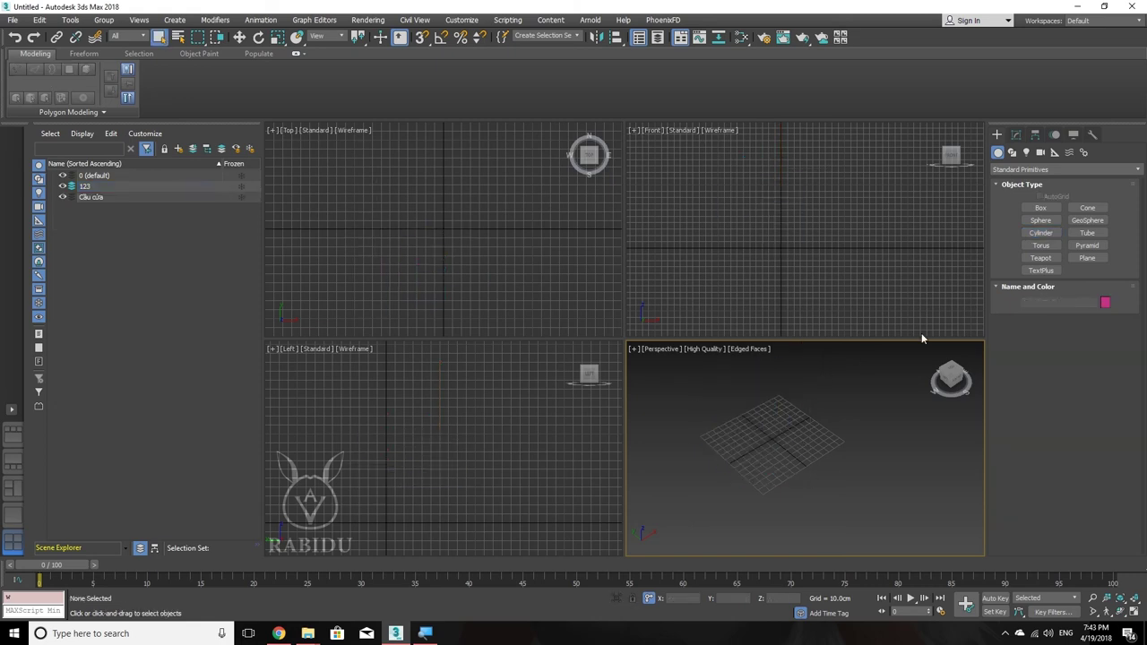
pyautogui.moveTo(749, 420); pyautogui.dragTo(760, 430, button='middle')
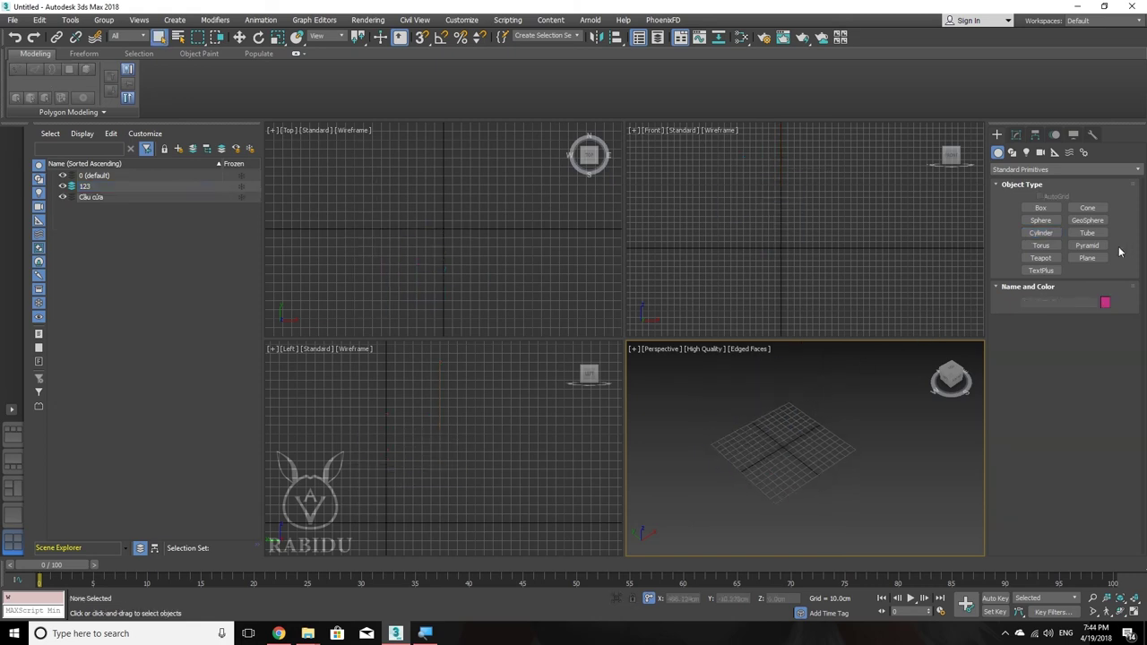
pyautogui.click(1087, 258)
pyautogui.moveTo(328, 153); pyautogui.dragTo(558, 308)
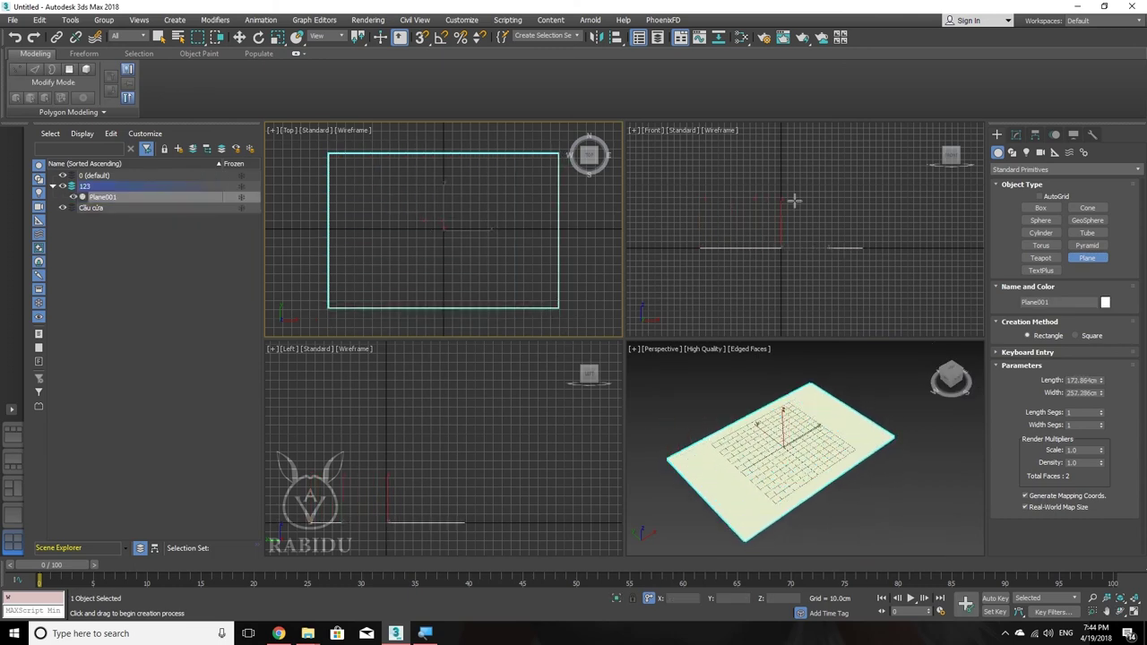
pyautogui.moveTo(681, 157)
pyautogui.mouseDown()
pyautogui.moveTo(742, 197)
pyautogui.moveTo(881, 333)
pyautogui.mouseUp()
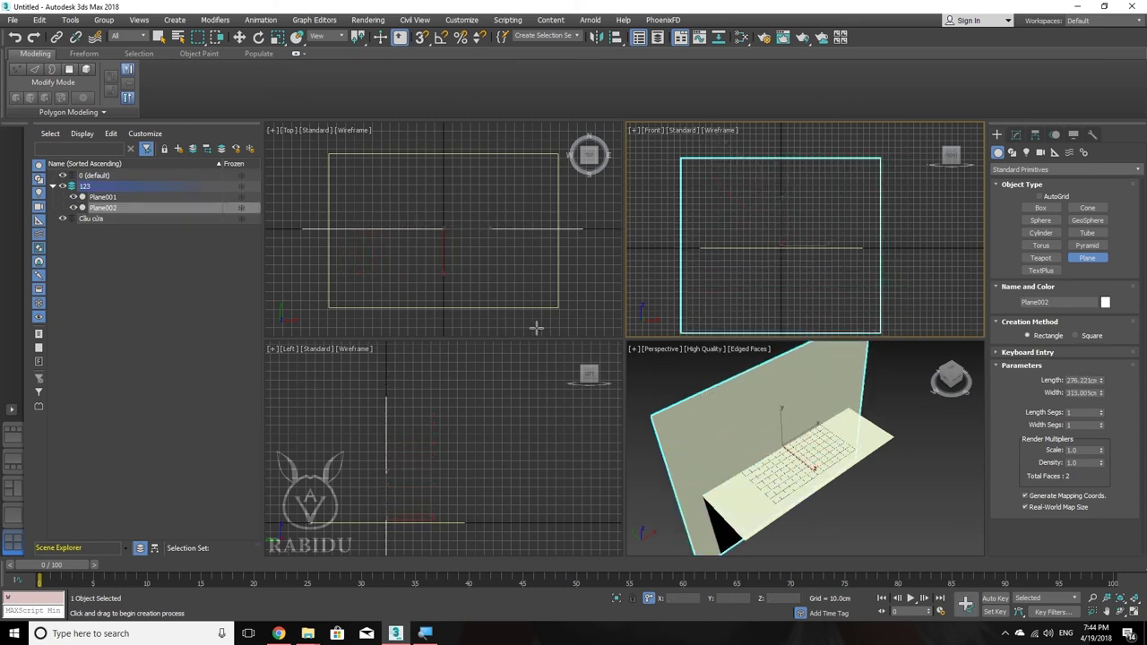
pyautogui.moveTo(425, 451); pyautogui.dragTo(449, 411, button='middle')
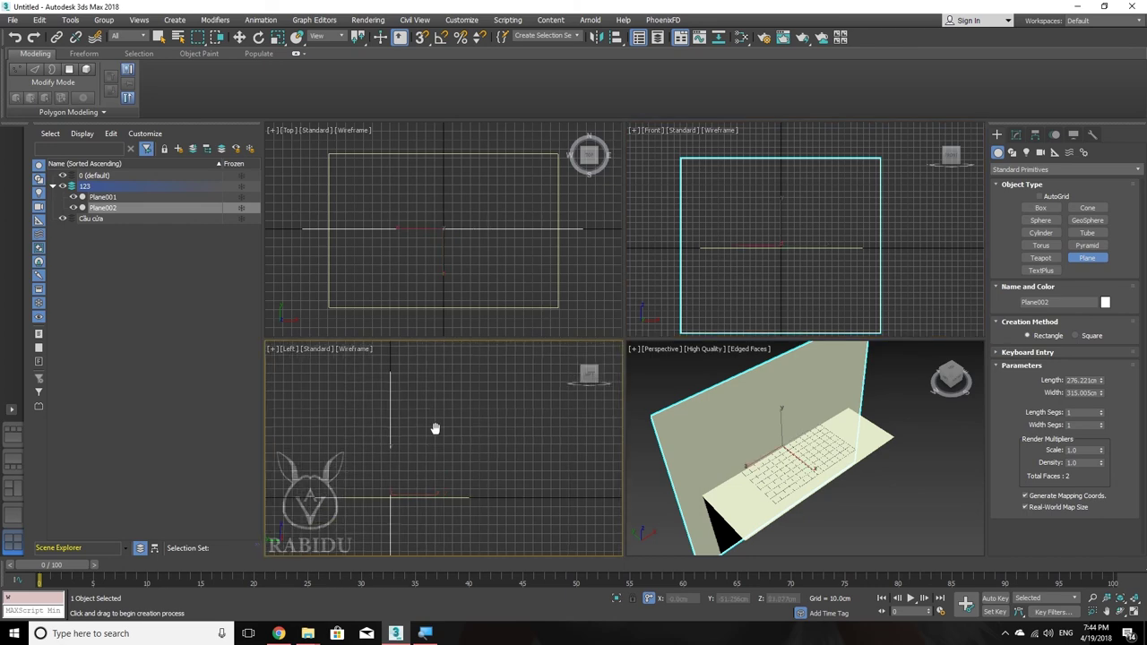
pyautogui.moveTo(481, 382); pyautogui.dragTo(355, 516)
pyautogui.rightClick(421, 472)
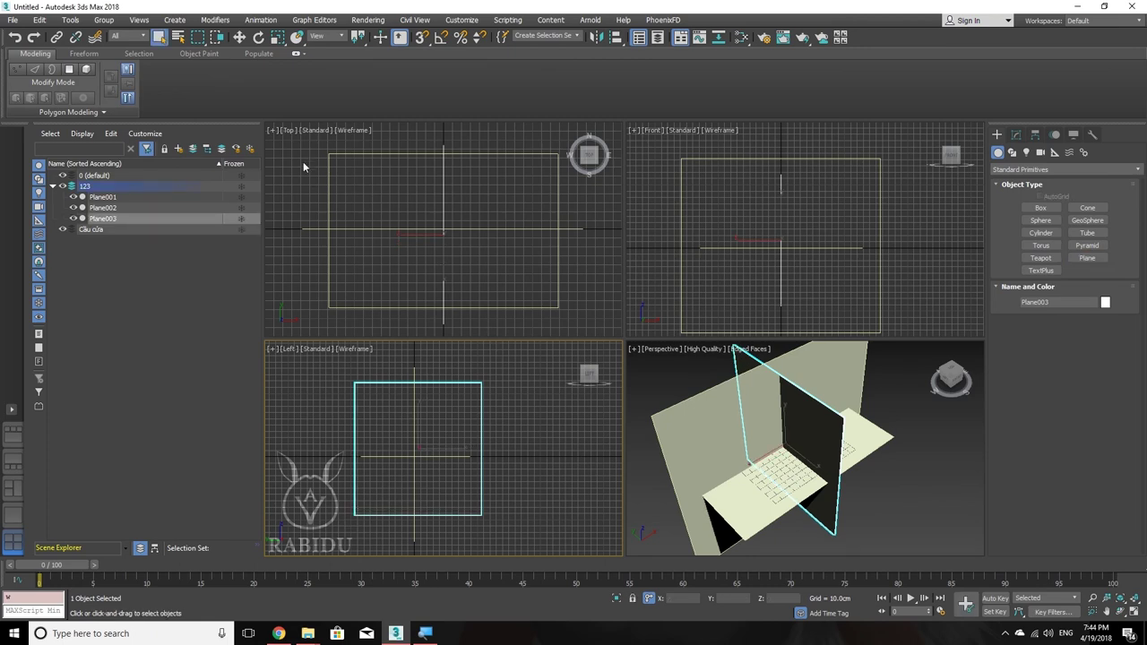
pyautogui.moveTo(303, 165); pyautogui.dragTo(537, 305)
pyautogui.press('Delete')
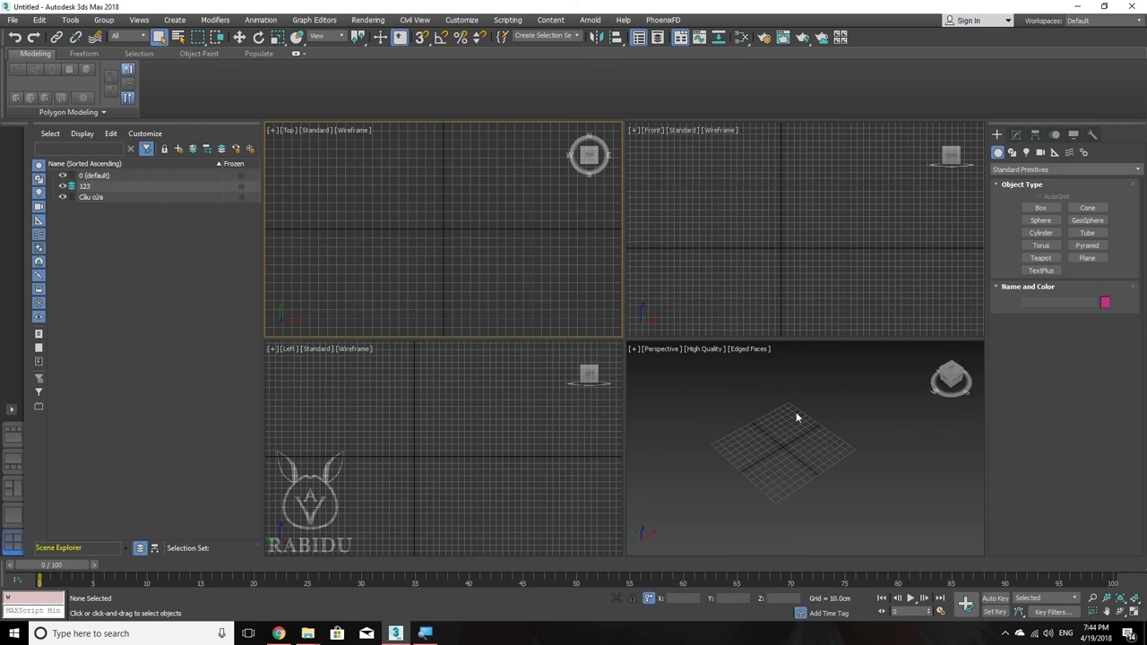
# Step: Zoom in on the Perspective view with the mouse wheel
pyautogui.scroll(1, 823, 438)
pyautogui.scroll(4, 822, 438)
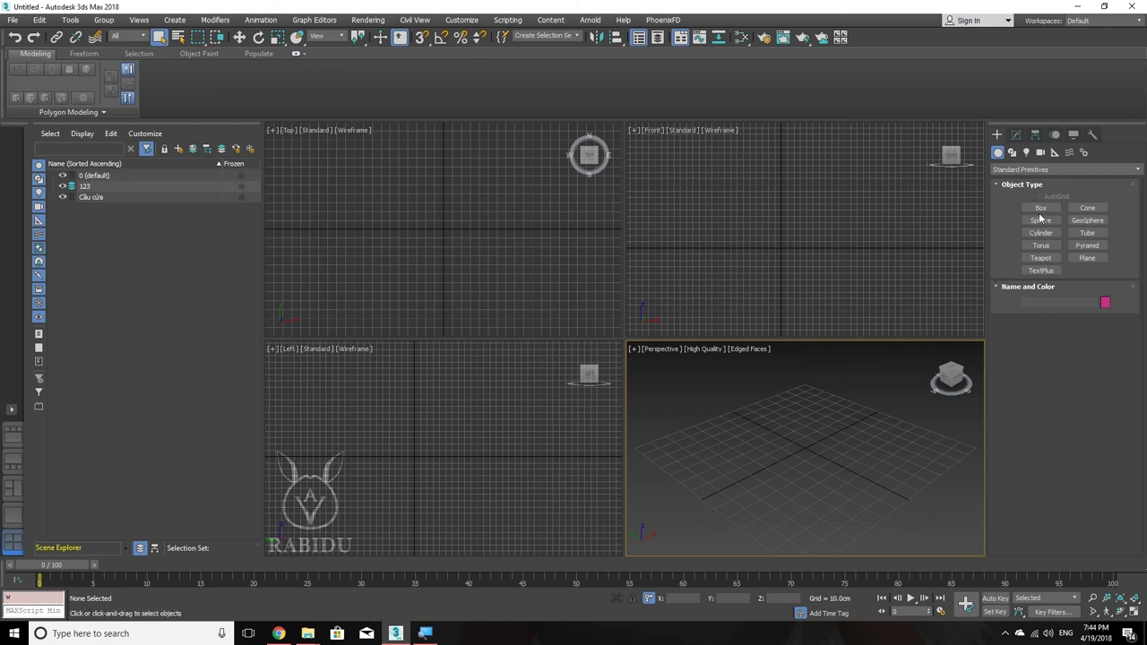
pyautogui.hotkey('alt', 'w')
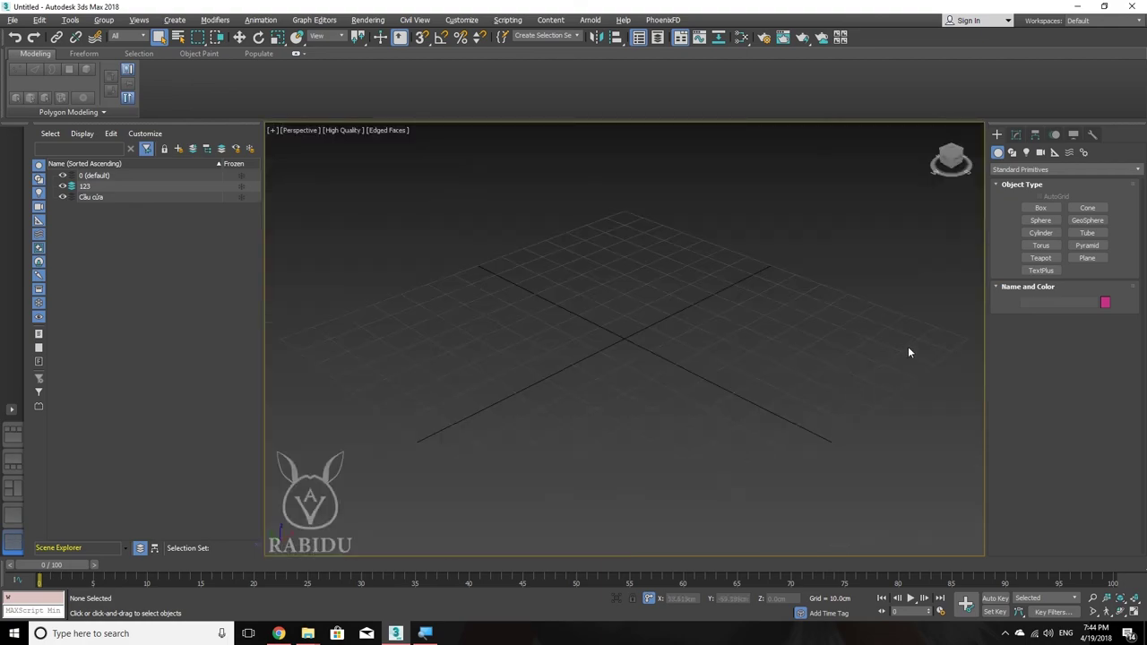
pyautogui.click(1040, 258)
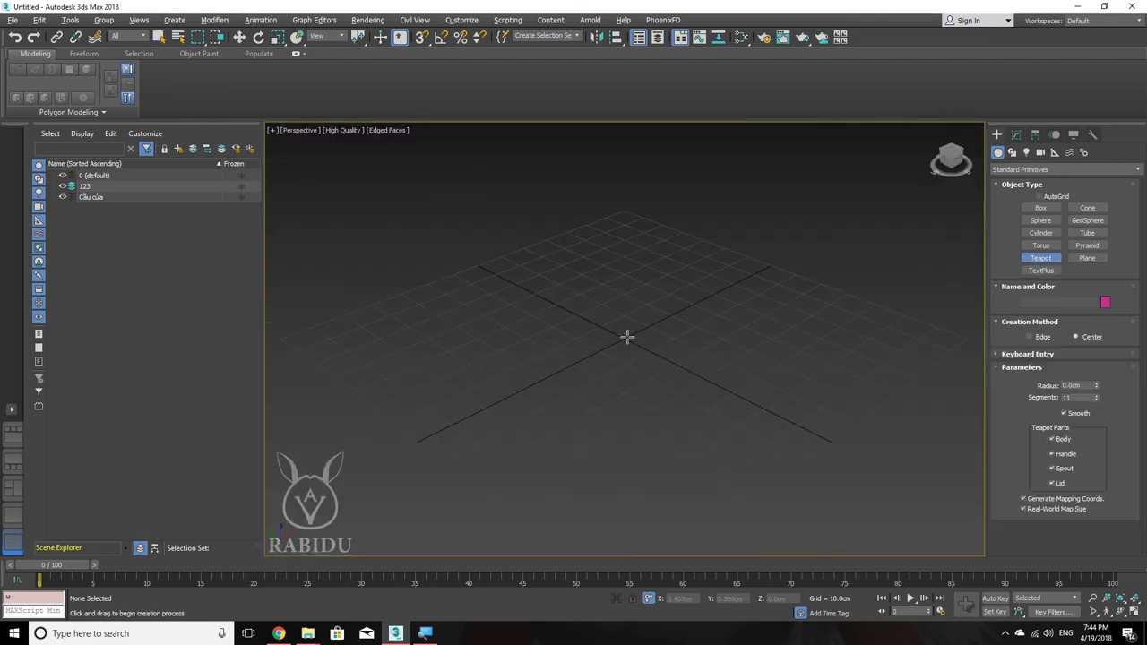
pyautogui.moveTo(624, 336)
pyautogui.mouseDown()
pyautogui.moveTo(628, 294)
pyautogui.moveTo(690, 283)
pyautogui.mouseUp()
pyautogui.moveTo(690, 283); pyautogui.dragTo(630, 335, button='middle')
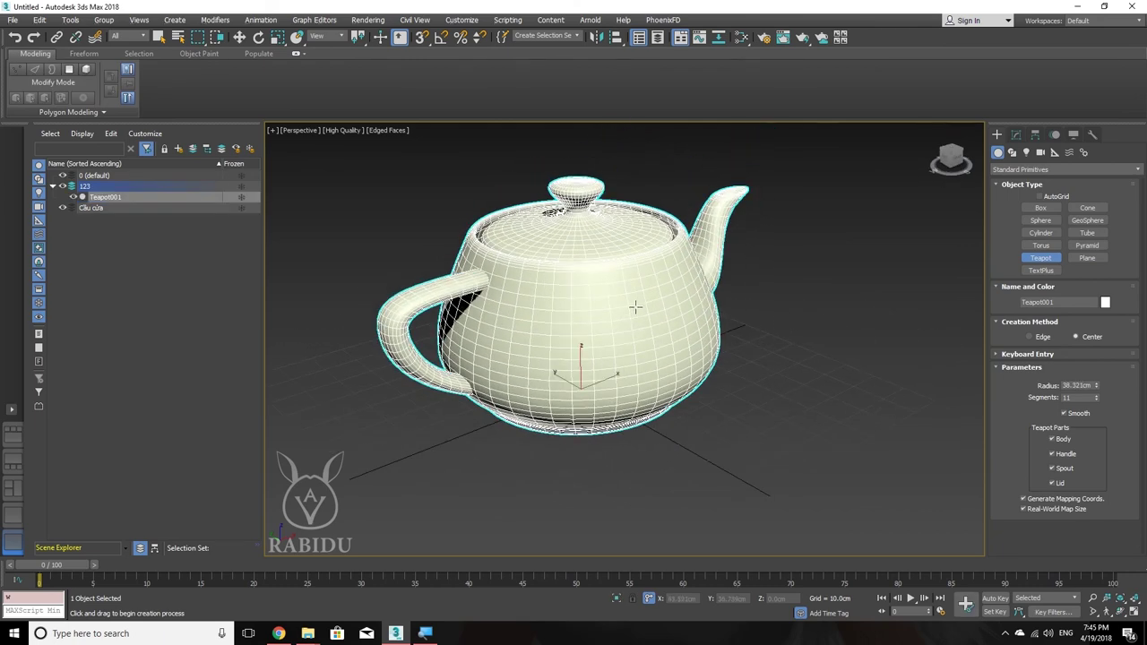
pyautogui.keyDown('alt'); pyautogui.moveTo(600, 316); pyautogui.dragTo(620, 268, button='middle'); pyautogui.keyUp('alt')
pyautogui.keyDown('alt'); pyautogui.moveTo(643, 305); pyautogui.dragTo(641, 294, button='middle'); pyautogui.keyUp('alt')
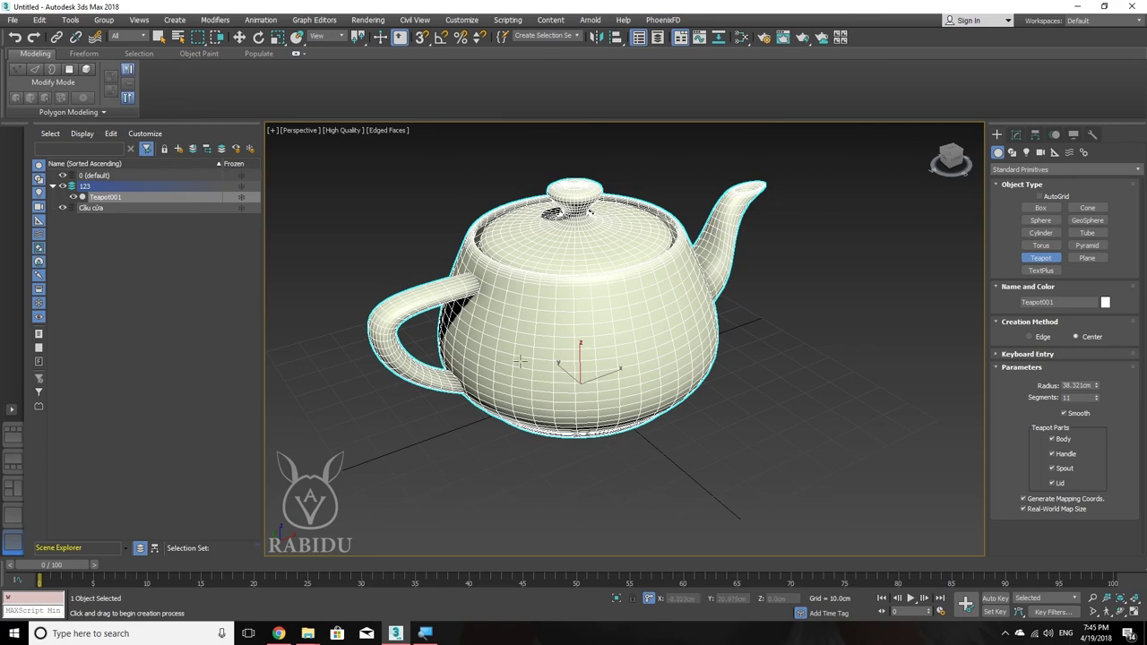
pyautogui.moveTo(576, 291)
pyautogui.keyDown('alt'); pyautogui.mouseDown(button='middle')
pyautogui.moveTo(466, 294)
pyautogui.moveTo(585, 281)
pyautogui.moveTo(579, 296)
pyautogui.mouseUp(button='middle'); pyautogui.keyUp('alt')
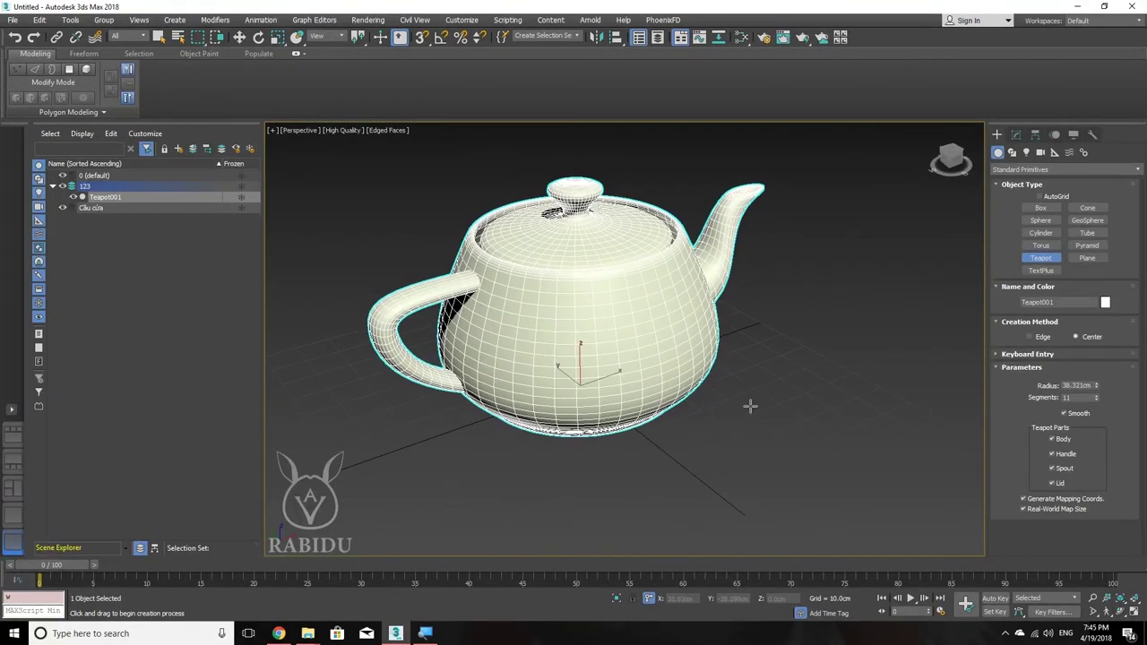
pyautogui.moveTo(785, 405); pyautogui.dragTo(778, 403)
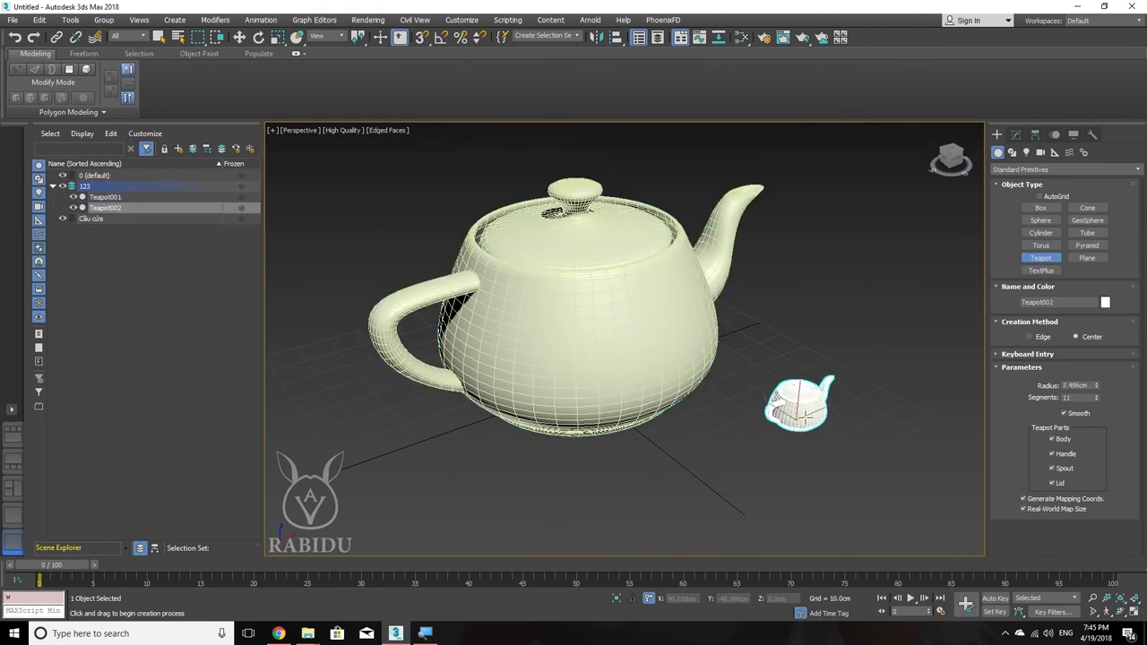
pyautogui.press('e')
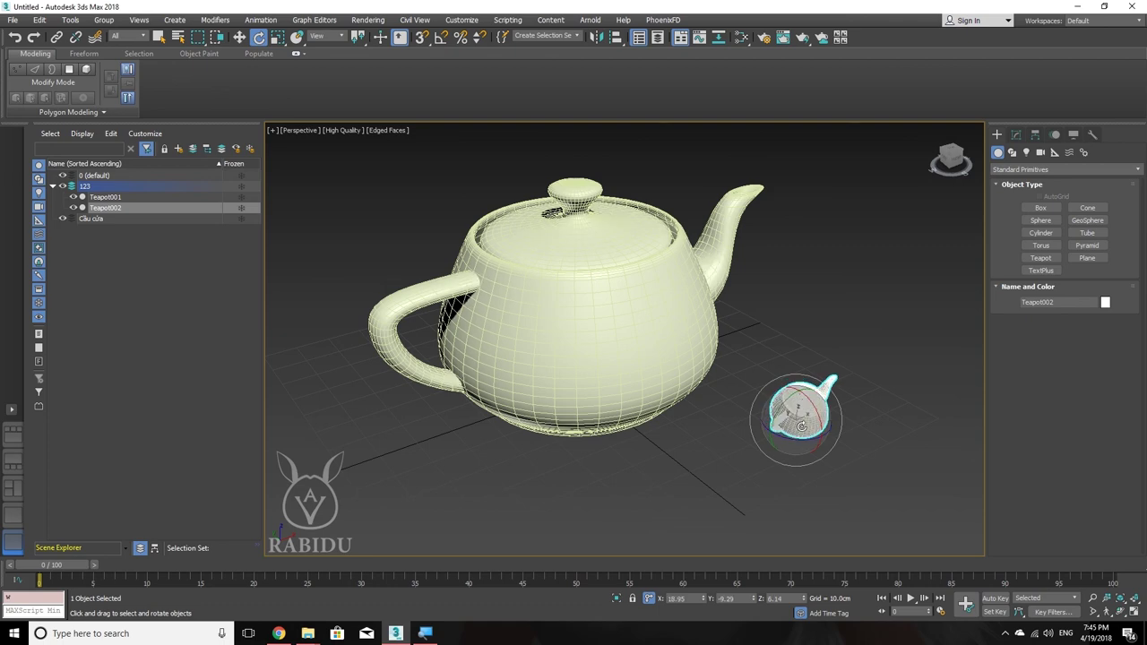
pyautogui.moveTo(801, 427)
pyautogui.mouseDown()
pyautogui.moveTo(805, 334)
pyautogui.moveTo(639, 341)
pyautogui.mouseUp()
pyautogui.press('w')
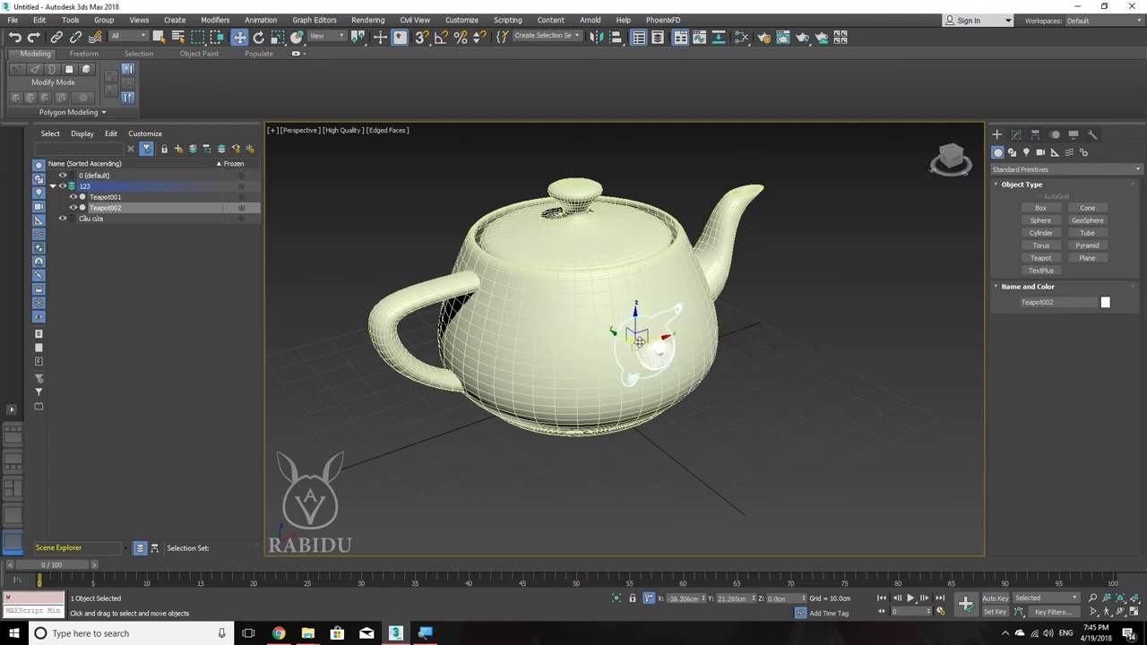
pyautogui.keyDown('alt'); pyautogui.moveTo(639, 341); pyautogui.dragTo(708, 329, button='middle'); pyautogui.keyUp('alt')
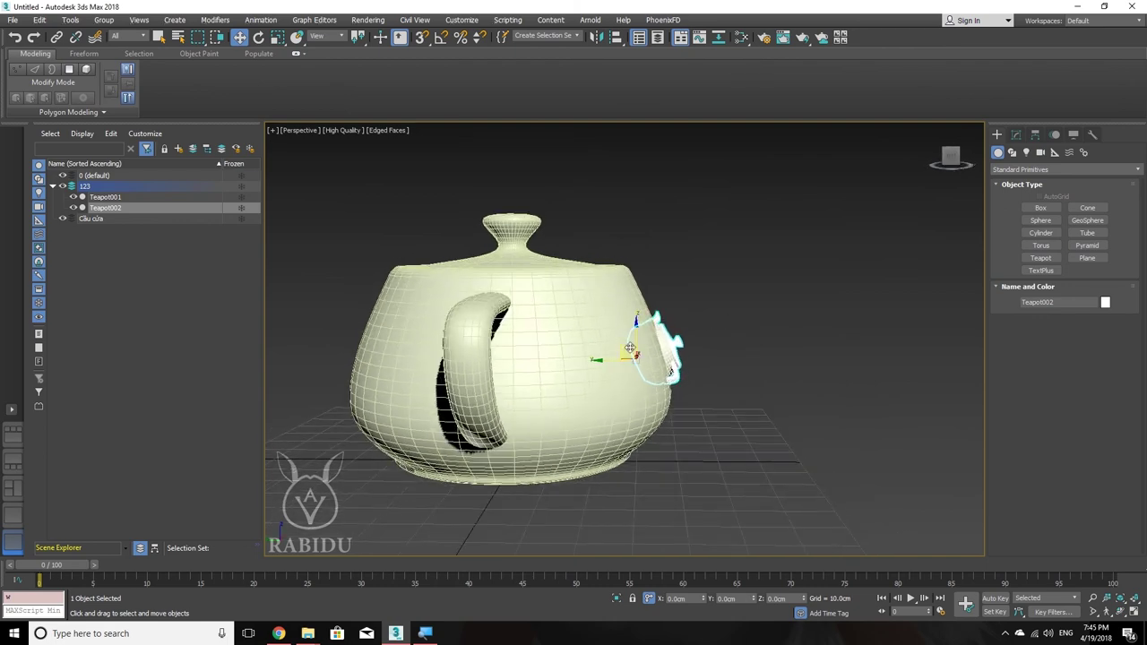
pyautogui.moveTo(630, 348); pyautogui.dragTo(659, 307)
pyautogui.press('e')
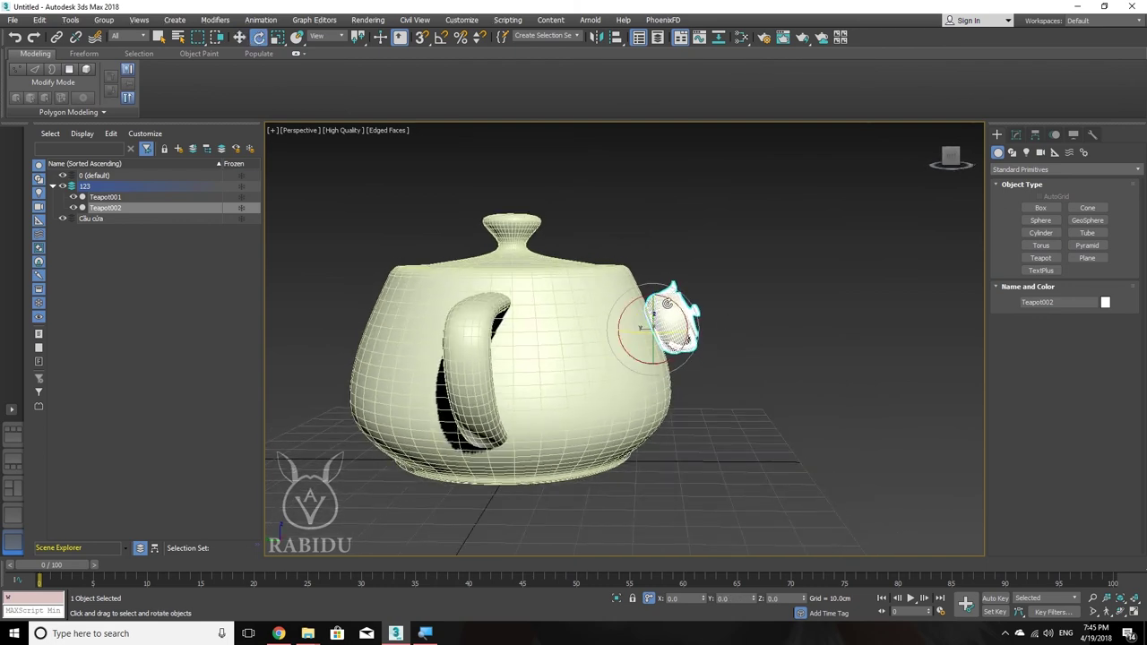
pyautogui.moveTo(667, 305)
pyautogui.keyDown('alt'); pyautogui.mouseDown(button='middle')
pyautogui.moveTo(617, 332)
pyautogui.moveTo(654, 356)
pyautogui.mouseUp(button='middle'); pyautogui.keyUp('alt')
pyautogui.press('Delete')
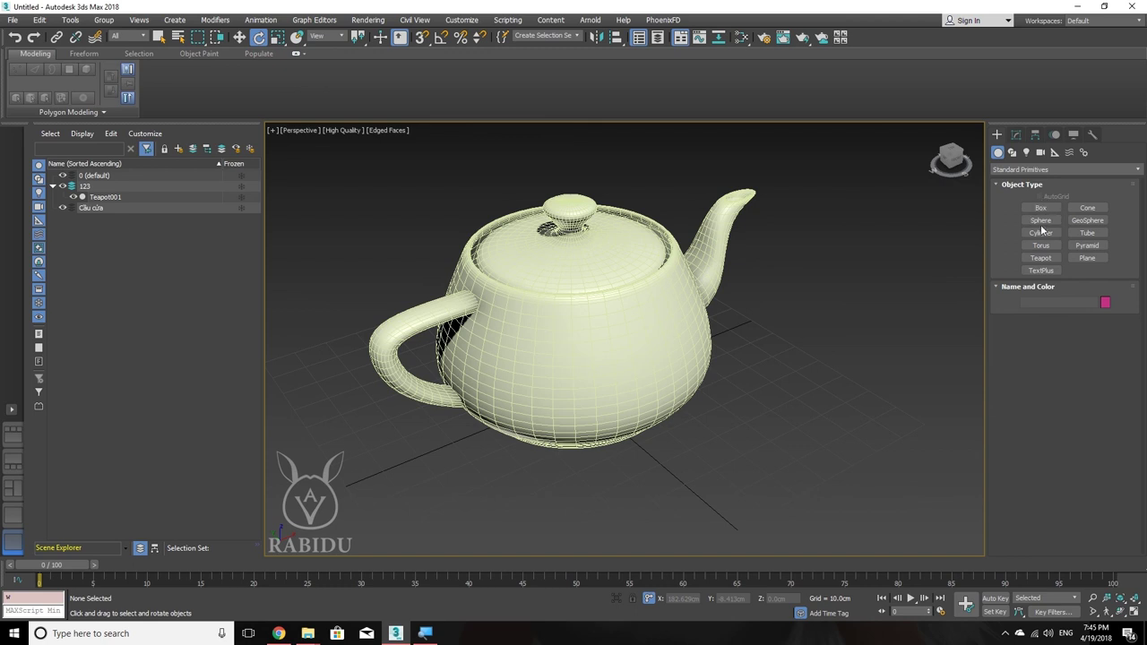
# Step: Place the first small teapot on the large teapot's body and check how it sits
pyautogui.click(1040, 258)
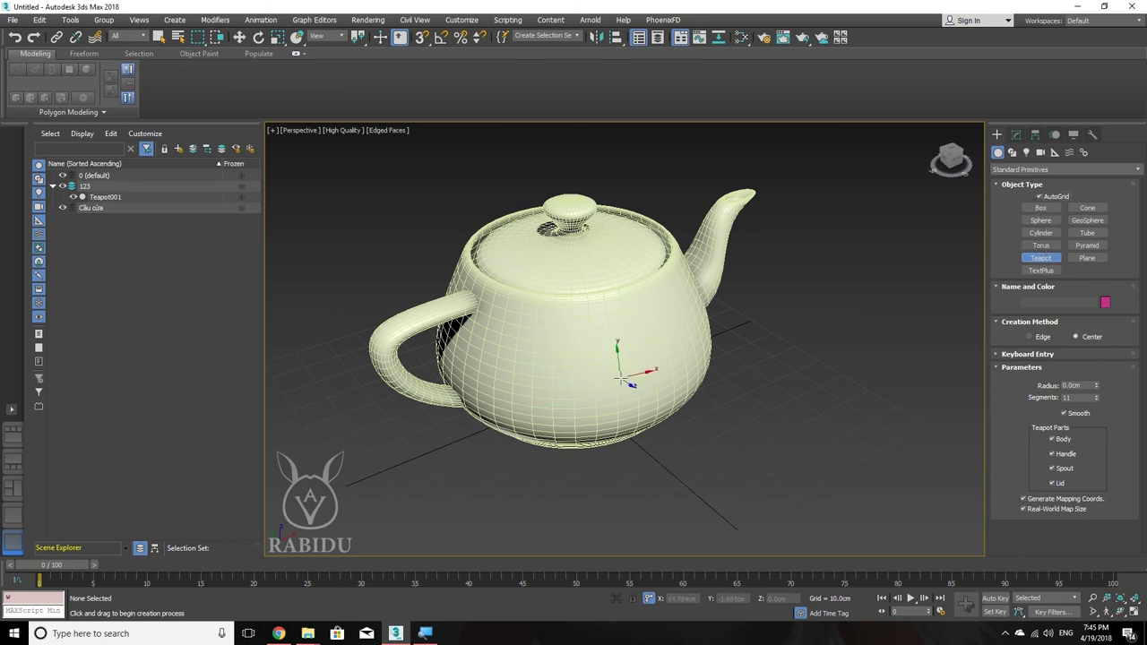
pyautogui.scroll(1, 614, 364)
pyautogui.scroll(2, 601, 382)
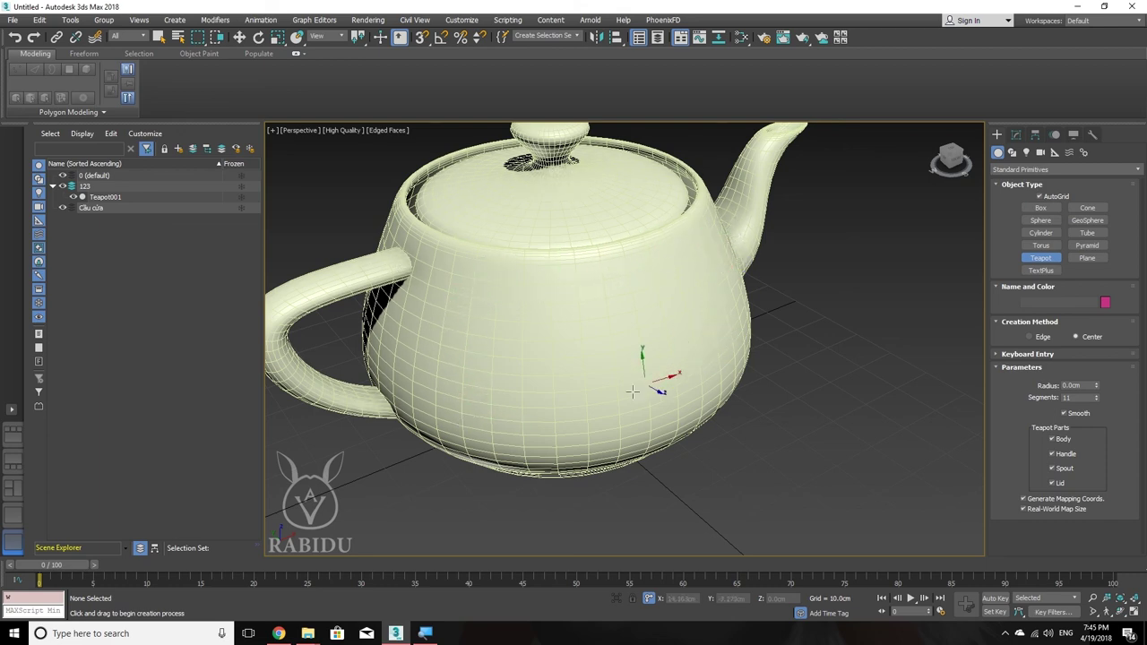
pyautogui.moveTo(591, 330); pyautogui.dragTo(627, 333)
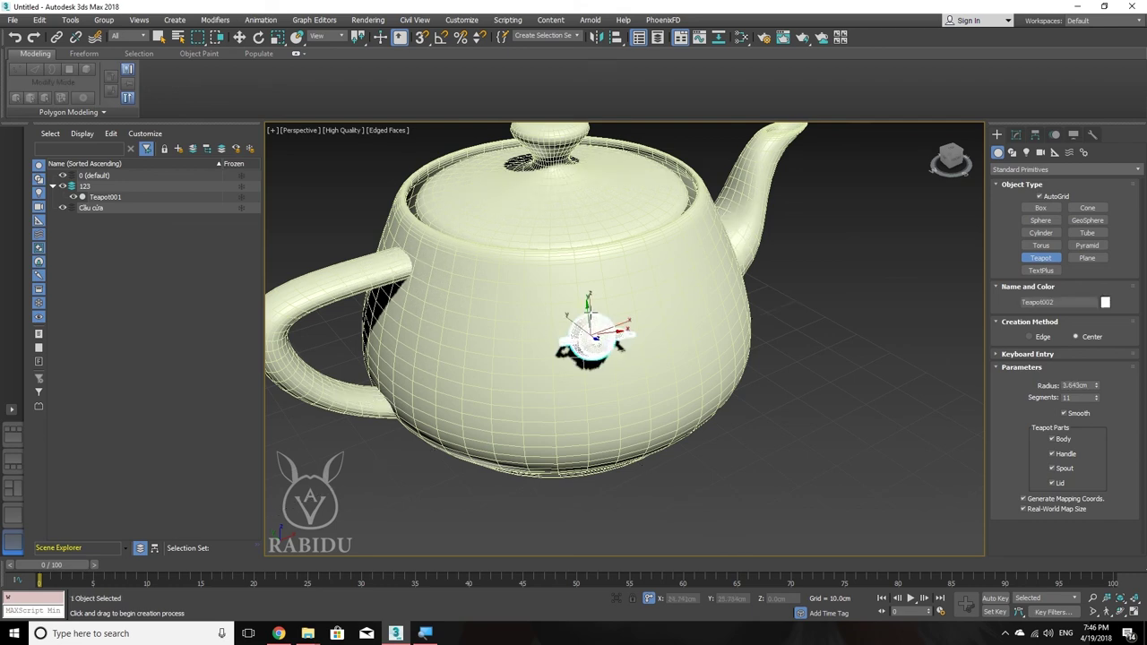
pyautogui.moveTo(627, 333)
pyautogui.keyDown('alt'); pyautogui.mouseDown(button='middle')
pyautogui.moveTo(590, 312)
pyautogui.moveTo(639, 336)
pyautogui.moveTo(628, 334)
pyautogui.mouseUp(button='middle'); pyautogui.keyUp('alt')
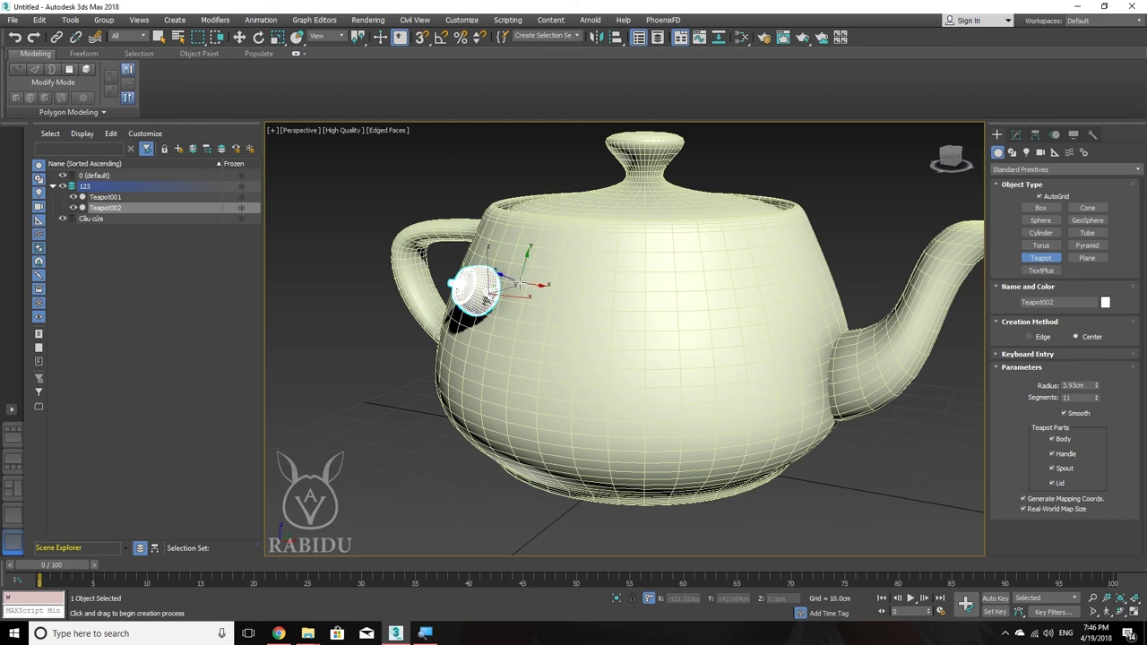
pyautogui.moveTo(521, 292)
pyautogui.keyDown('alt'); pyautogui.mouseDown(button='middle')
pyautogui.moveTo(555, 322)
pyautogui.moveTo(473, 274)
pyautogui.moveTo(465, 233)
pyautogui.moveTo(504, 224)
pyautogui.moveTo(482, 164)
pyautogui.mouseUp(button='middle'); pyautogui.keyUp('alt')
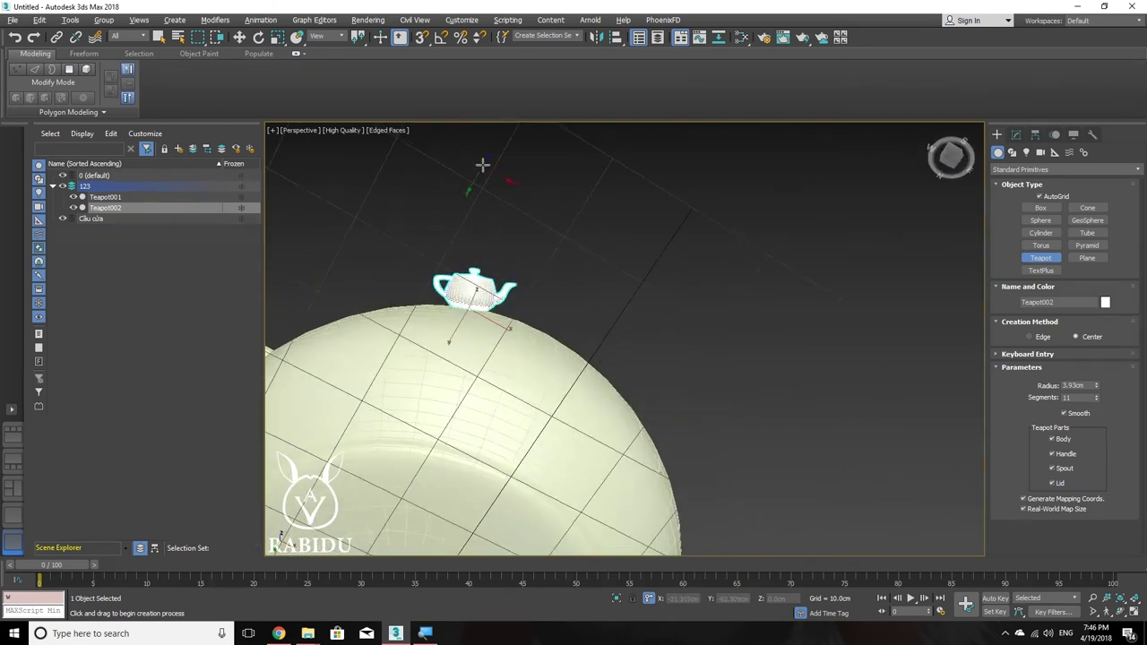
pyautogui.scroll(1, 586, 313)
pyautogui.scroll(3, 586, 313)
pyautogui.scroll(2, 619, 310)
pyautogui.scroll(3, 628, 306)
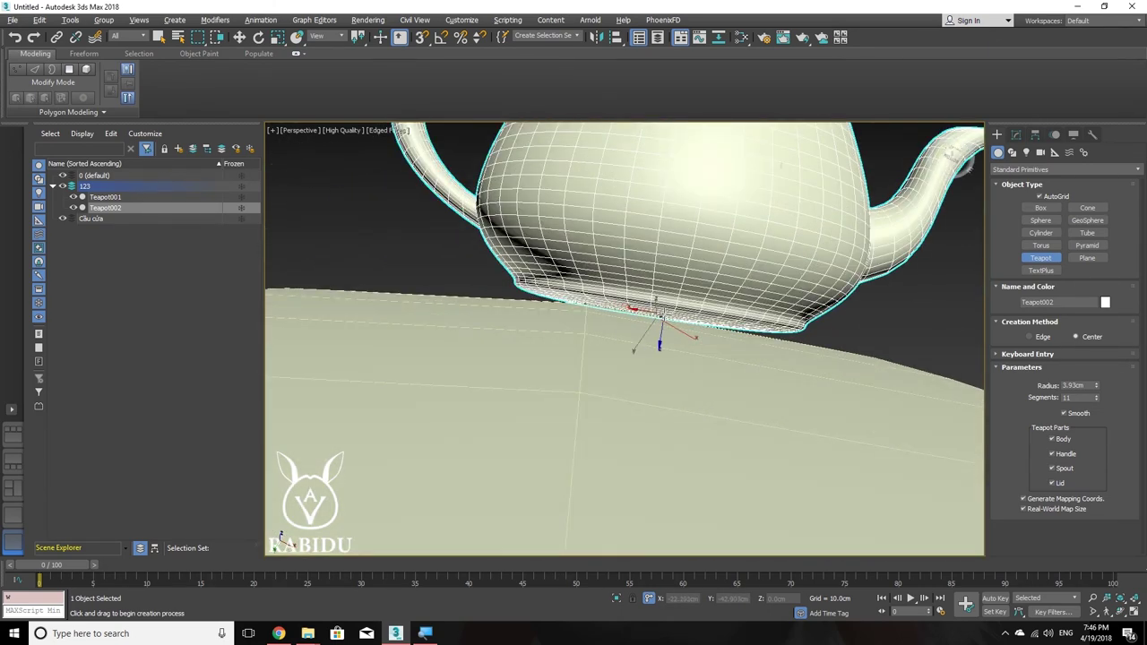
pyautogui.keyDown('alt'); pyautogui.moveTo(963, 168); pyautogui.dragTo(955, 157, button='middle'); pyautogui.keyUp('alt')
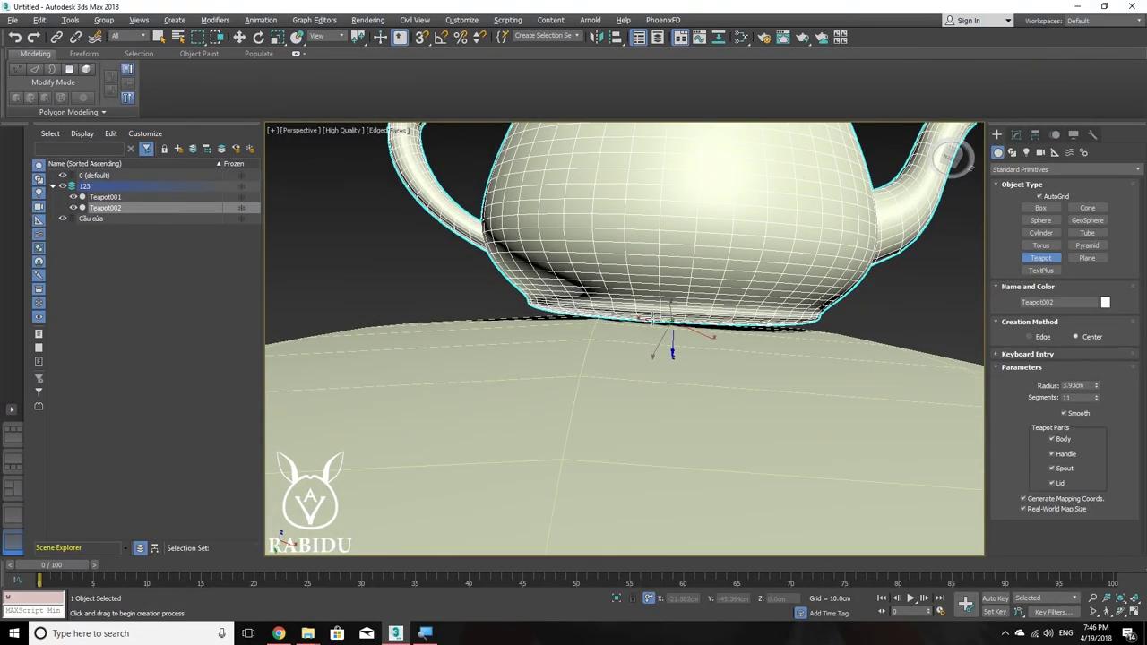
pyautogui.scroll(-3, 672, 358)
pyautogui.scroll(-5, 672, 358)
pyautogui.moveTo(788, 448)
pyautogui.keyDown('alt'); pyautogui.mouseDown(button='middle')
pyautogui.moveTo(750, 371)
pyautogui.moveTo(801, 379)
pyautogui.mouseUp(button='middle'); pyautogui.keyUp('alt')
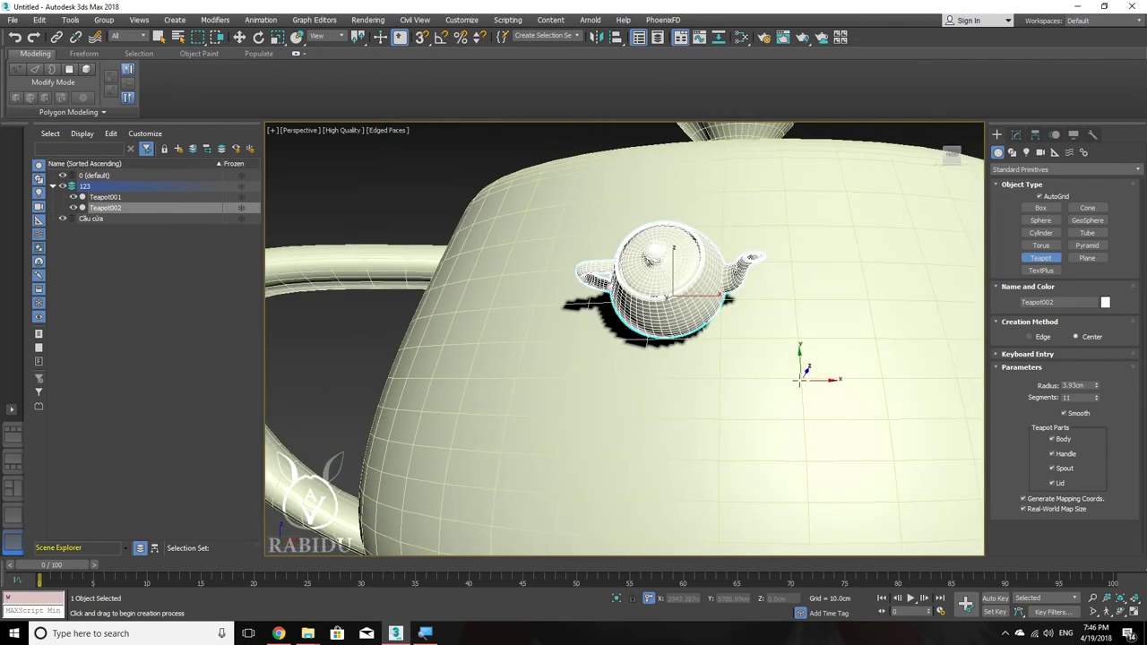
pyautogui.scroll(2, 614, 379)
pyautogui.scroll(2, 627, 385)
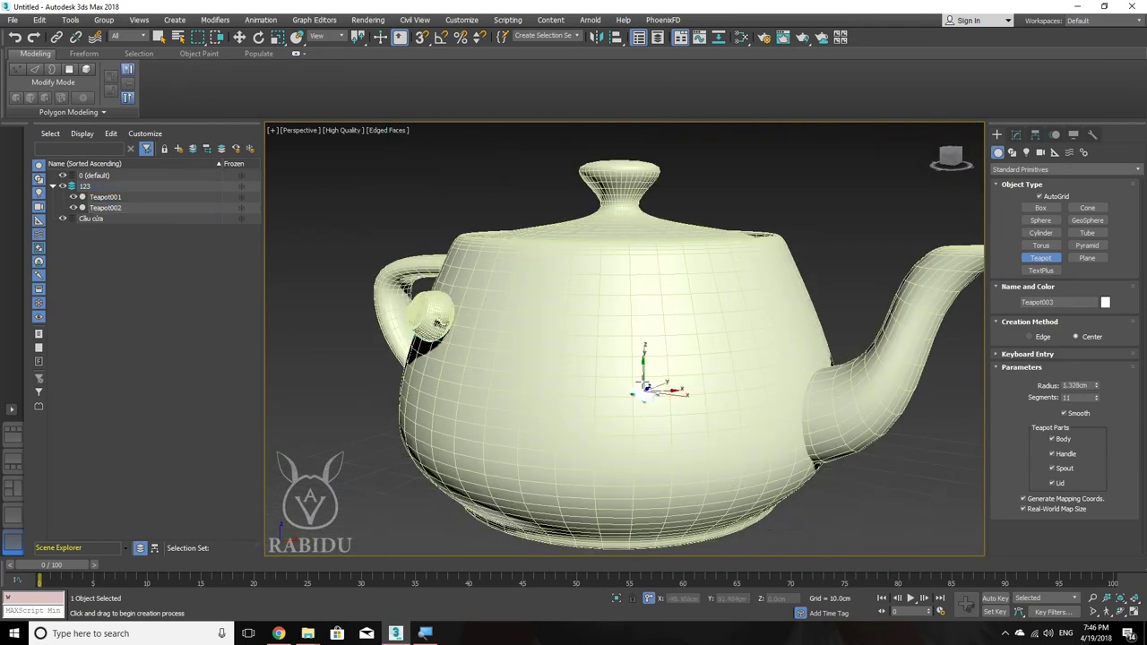
# Step: Add small teapots on the large teapot's side, its lid and the lid knob
pyautogui.moveTo(635, 394); pyautogui.dragTo(654, 391)
pyautogui.scroll(2, 655, 391)
pyautogui.scroll(2, 654, 392)
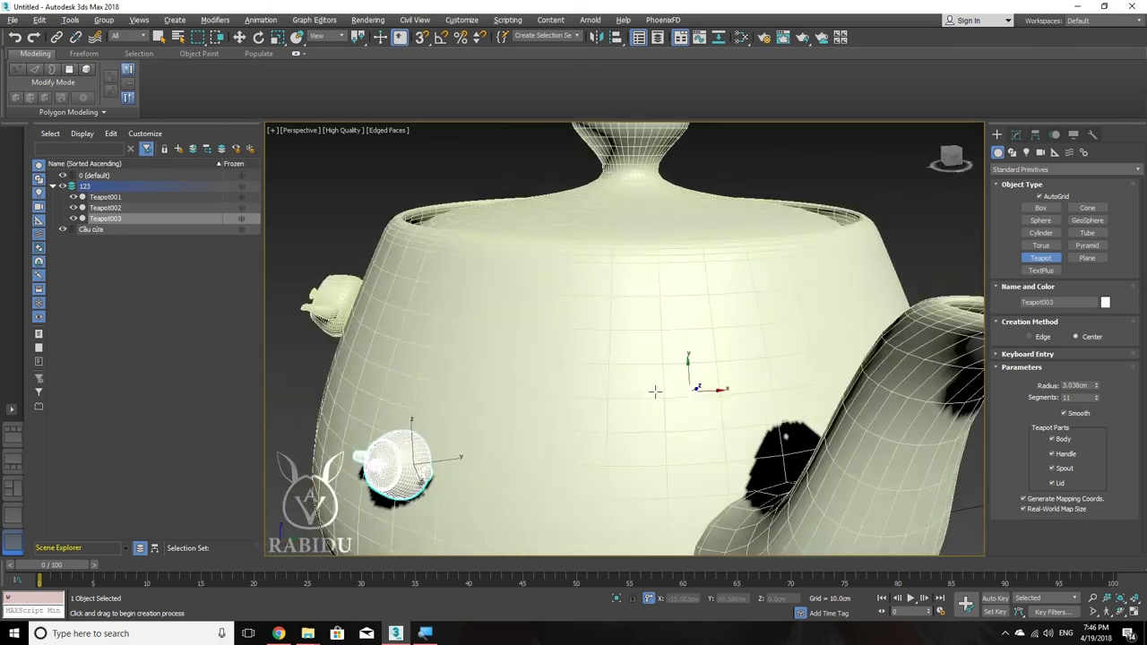
pyautogui.keyDown('alt'); pyautogui.moveTo(654, 392); pyautogui.dragTo(616, 374, button='middle'); pyautogui.keyUp('alt')
pyautogui.moveTo(639, 336); pyautogui.dragTo(658, 339)
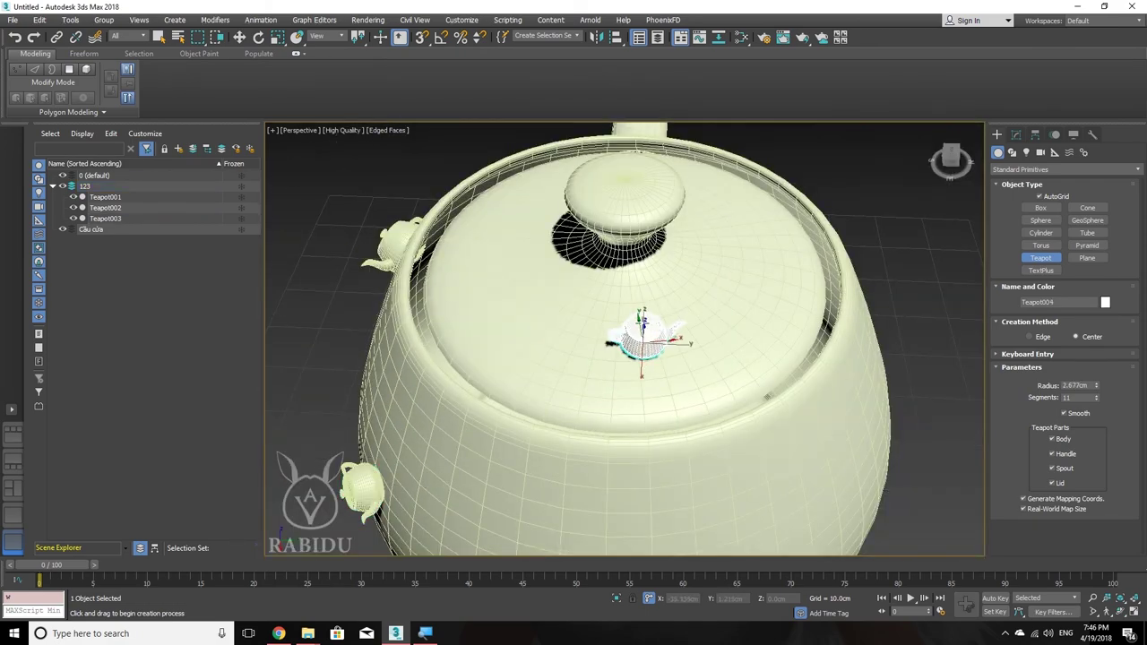
pyautogui.keyDown('alt'); pyautogui.moveTo(659, 339); pyautogui.dragTo(600, 338, button='middle'); pyautogui.keyUp('alt')
pyautogui.moveTo(681, 262); pyautogui.dragTo(706, 269)
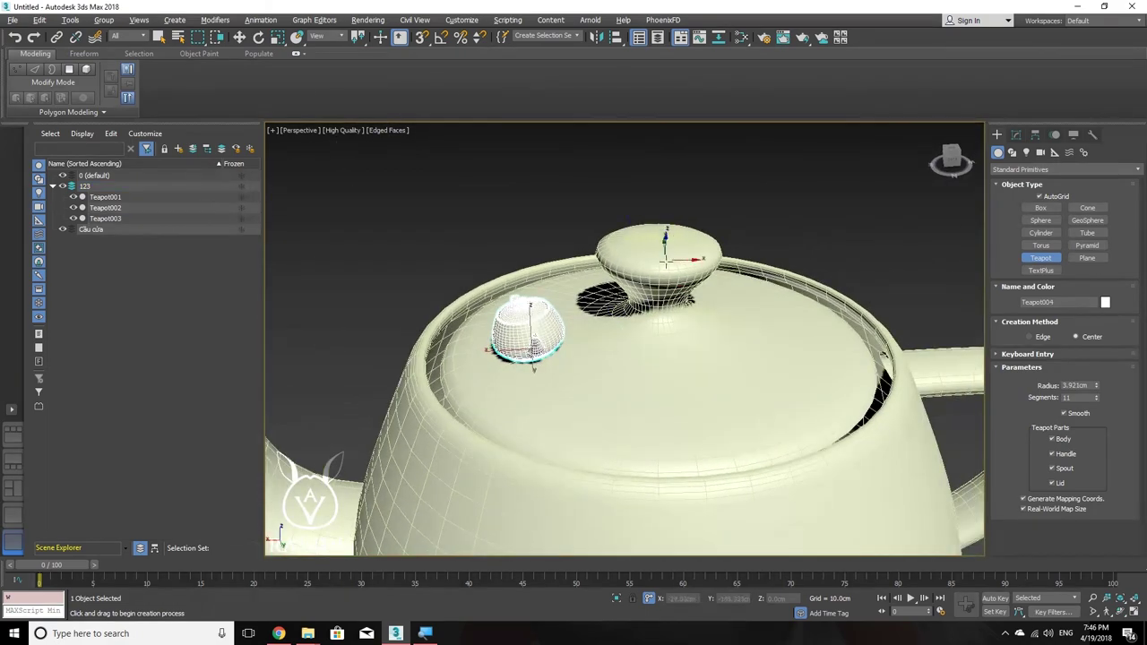
pyautogui.moveTo(704, 285)
pyautogui.keyDown('alt'); pyautogui.mouseDown(button='middle')
pyautogui.moveTo(794, 250)
pyautogui.moveTo(783, 243)
pyautogui.moveTo(825, 266)
pyautogui.moveTo(667, 287)
pyautogui.moveTo(723, 315)
pyautogui.moveTo(693, 312)
pyautogui.mouseUp(button='middle'); pyautogui.keyUp('alt')
# Step: Place three more small teapots on the large teapot's body and lid
pyautogui.scroll(-5, 668, 286)
pyautogui.scroll(3, 722, 320)
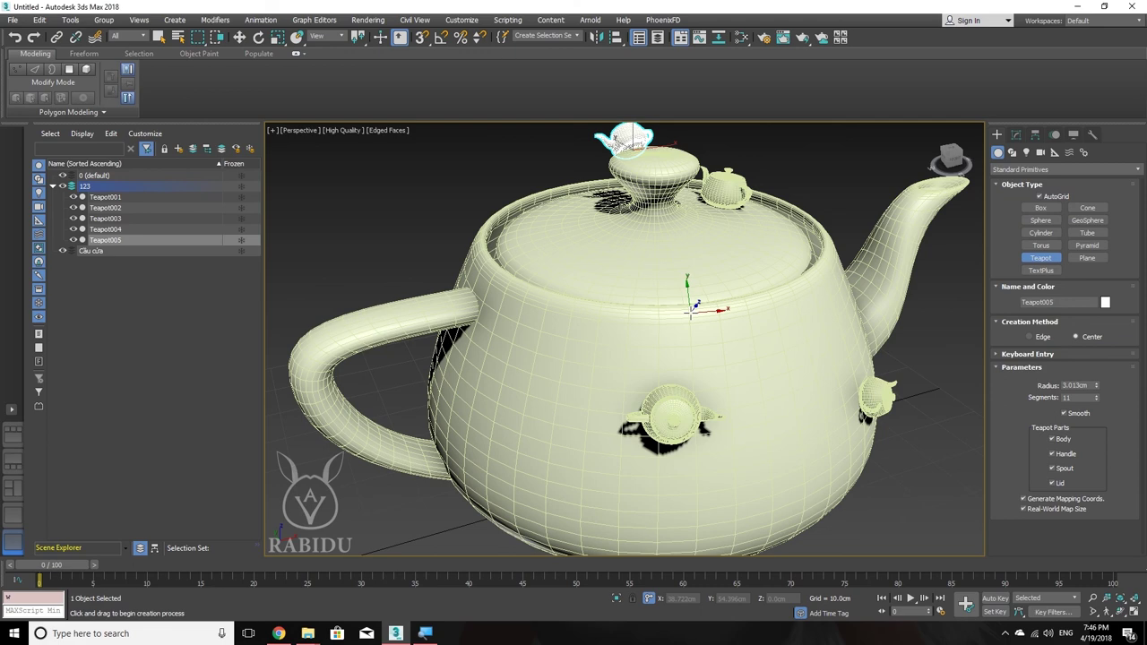
pyautogui.moveTo(536, 387); pyautogui.dragTo(557, 386)
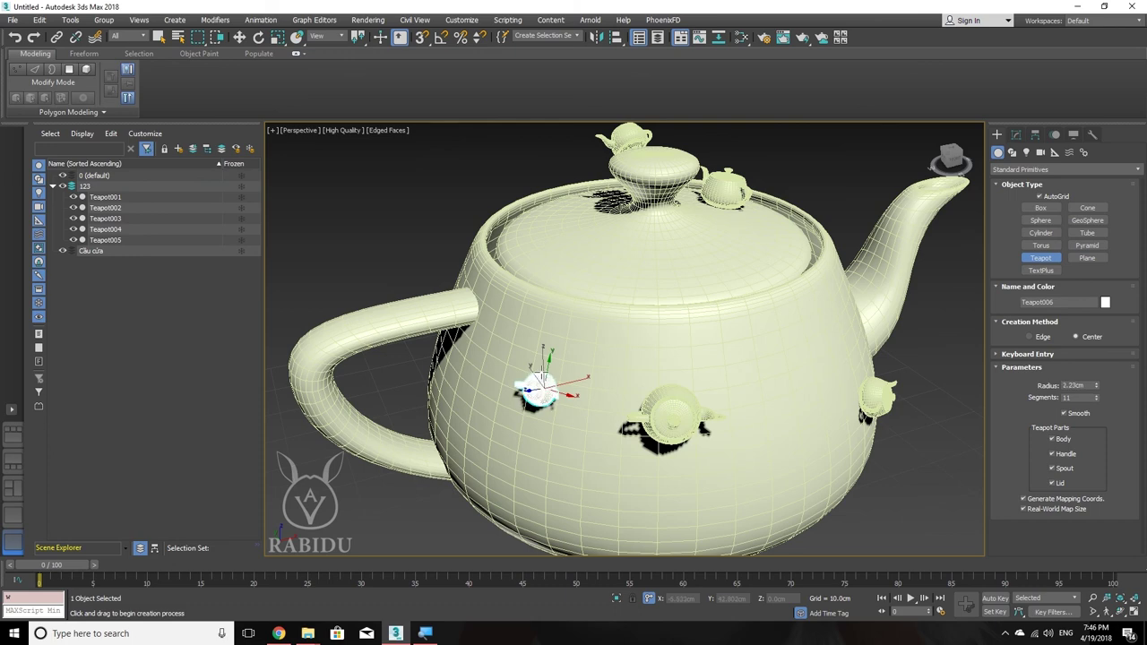
pyautogui.moveTo(614, 257); pyautogui.dragTo(651, 262)
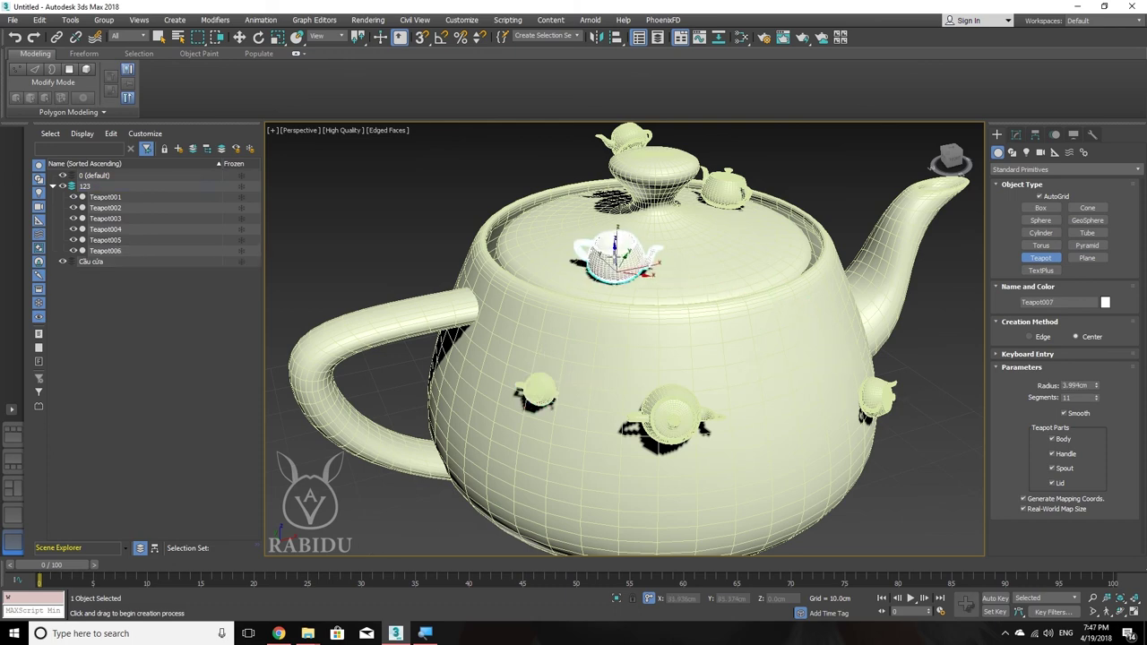
pyautogui.moveTo(645, 264)
pyautogui.keyDown('alt'); pyautogui.mouseDown(button='middle')
pyautogui.moveTo(667, 316)
pyautogui.moveTo(669, 269)
pyautogui.mouseUp(button='middle'); pyautogui.keyUp('alt')
pyautogui.moveTo(670, 330); pyautogui.dragTo(671, 305)
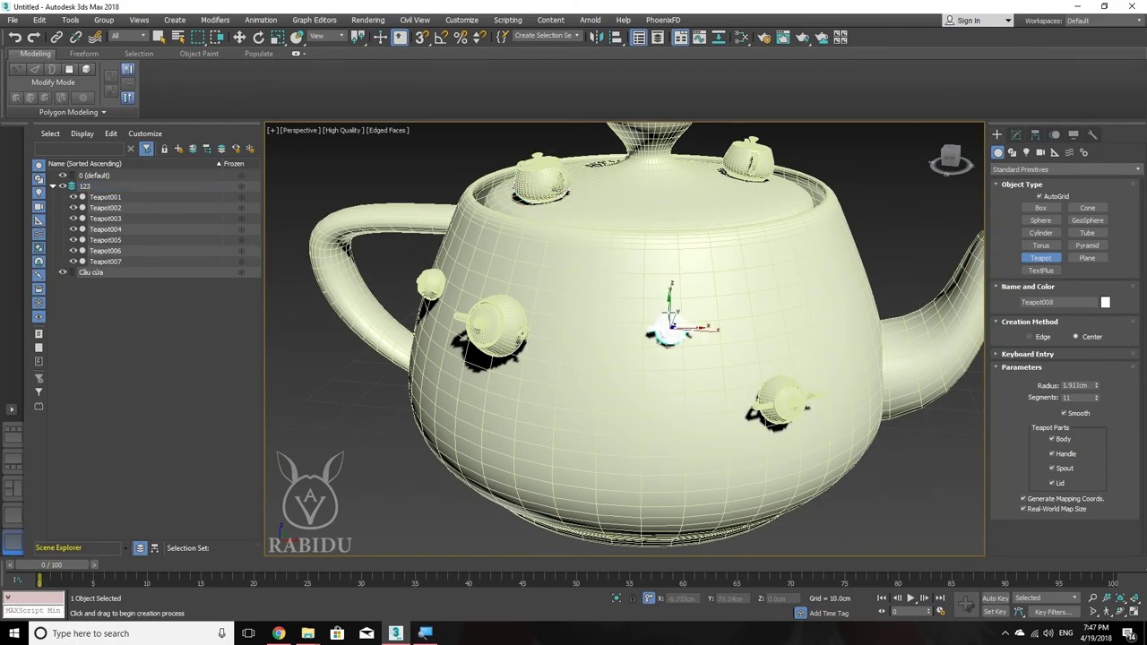
# Step: Orbit around the large teapot to inspect the placements, then stop creating teapots
pyautogui.moveTo(669, 303)
pyautogui.keyDown('alt'); pyautogui.mouseDown(button='middle')
pyautogui.moveTo(687, 326)
pyautogui.moveTo(985, 218)
pyautogui.mouseUp(button='middle'); pyautogui.keyUp('alt')
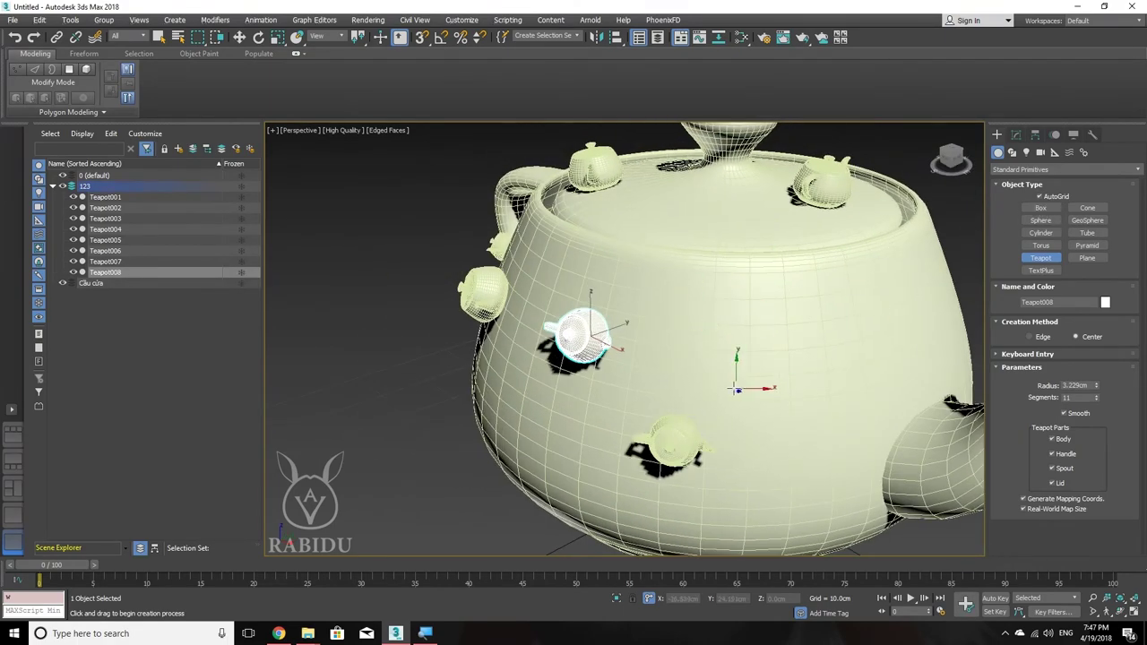
pyautogui.moveTo(744, 374)
pyautogui.keyDown('alt'); pyautogui.mouseDown(button='middle')
pyautogui.moveTo(627, 383)
pyautogui.moveTo(627, 323)
pyautogui.moveTo(588, 332)
pyautogui.moveTo(585, 359)
pyautogui.moveTo(573, 345)
pyautogui.moveTo(512, 346)
pyautogui.moveTo(558, 320)
pyautogui.moveTo(641, 319)
pyautogui.mouseUp(button='middle'); pyautogui.keyUp('alt')
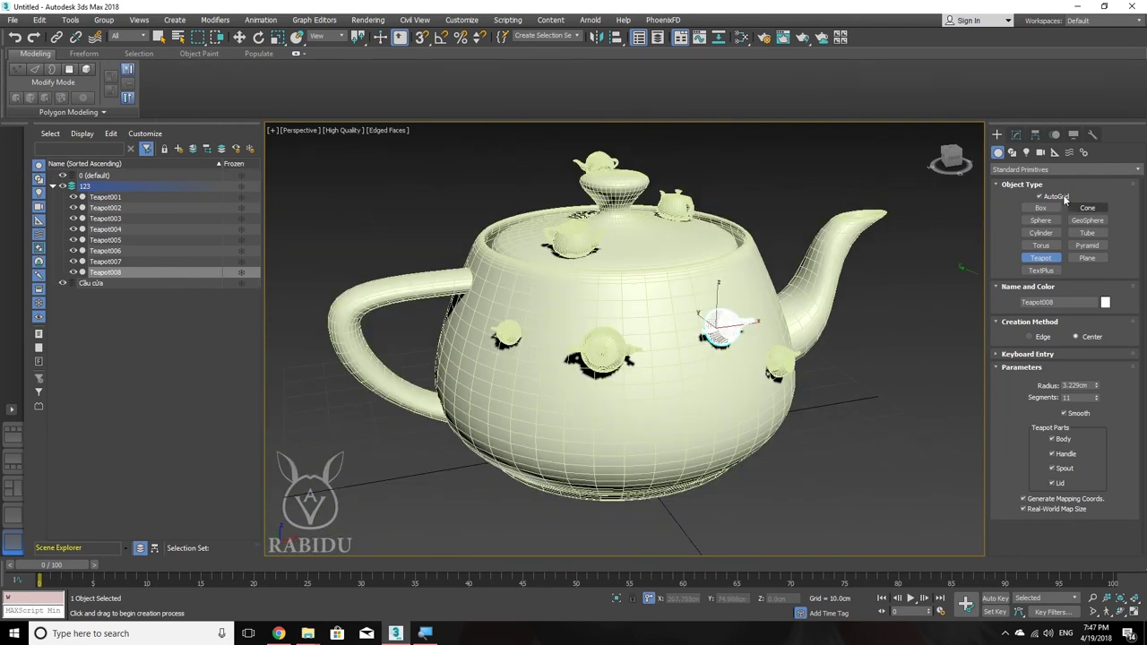
pyautogui.moveTo(557, 394)
pyautogui.keyDown('alt'); pyautogui.mouseDown(button='middle')
pyautogui.moveTo(581, 396)
pyautogui.moveTo(596, 377)
pyautogui.mouseUp(button='middle'); pyautogui.keyUp('alt')
pyautogui.scroll(2, 595, 376)
pyautogui.scroll(2, 630, 383)
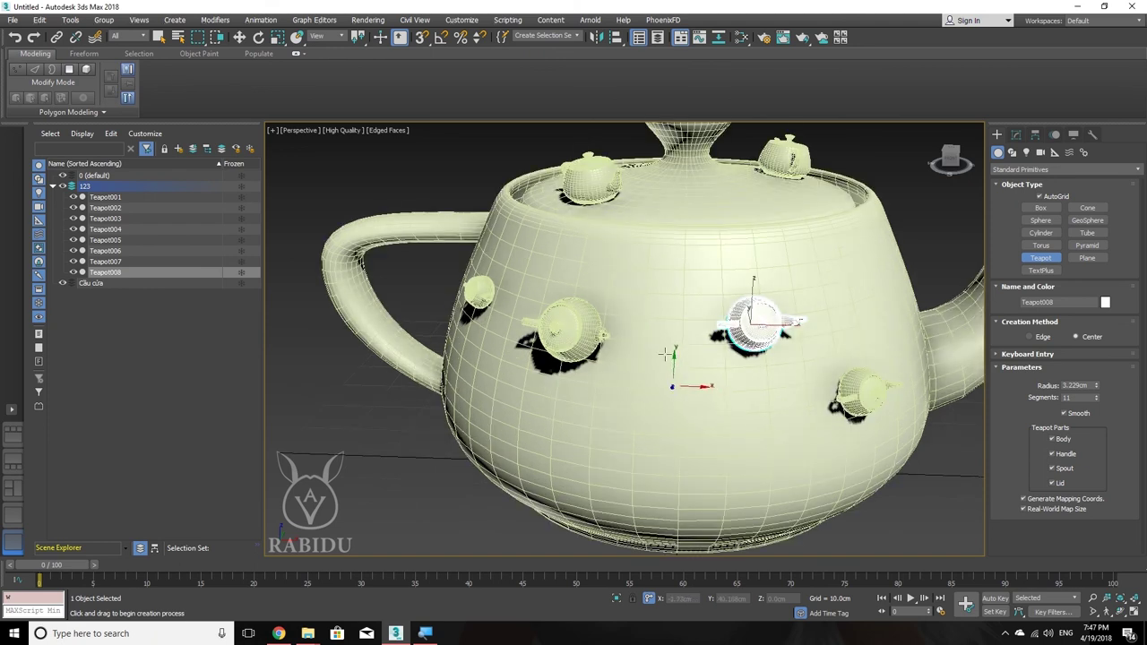
pyautogui.keyDown('alt'); pyautogui.moveTo(677, 220); pyautogui.dragTo(631, 319, button='middle'); pyautogui.keyUp('alt')
pyautogui.scroll(2, 638, 322)
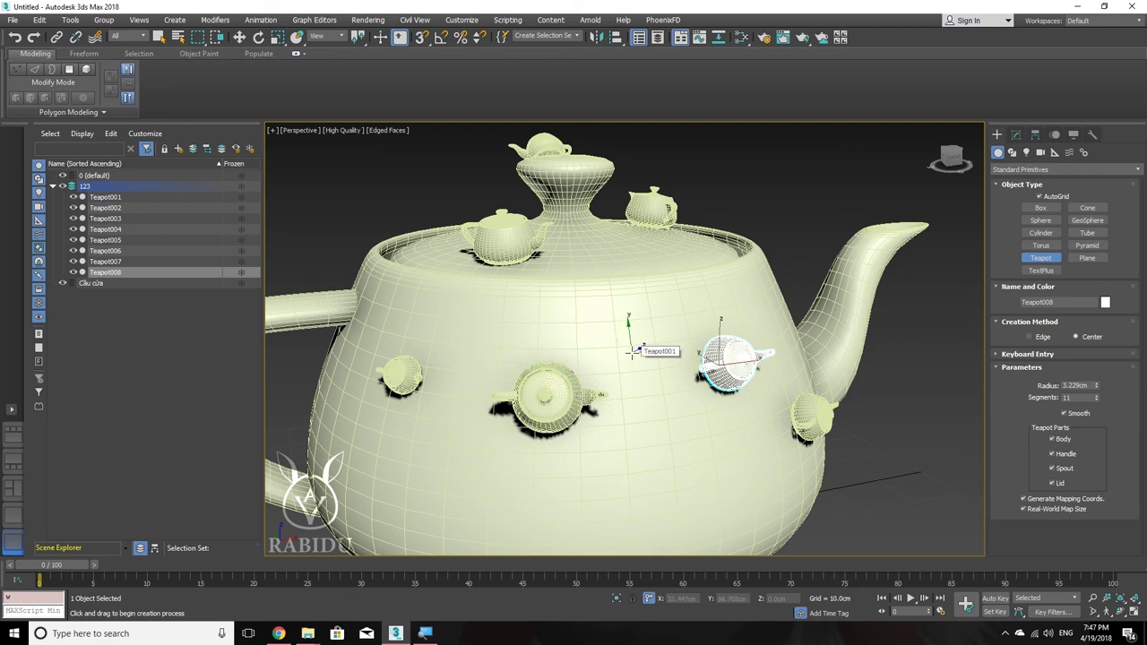
pyautogui.press('e')
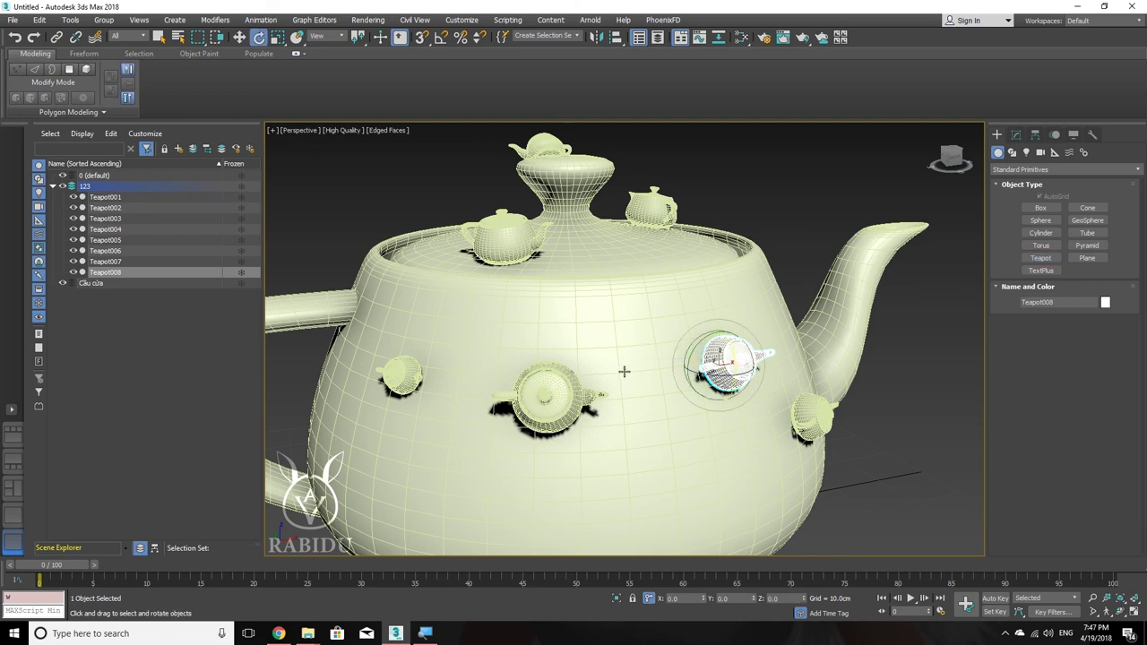